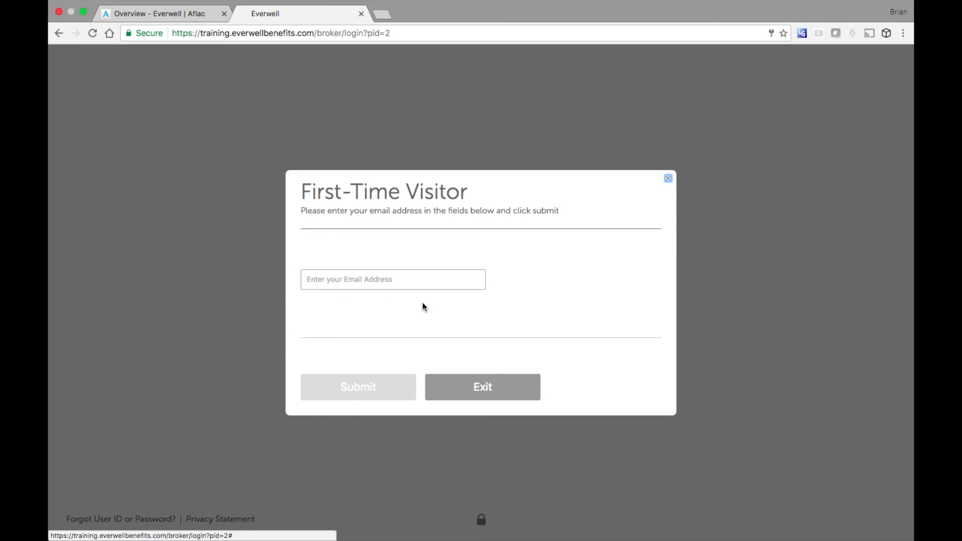
- Close the First-Time Visitor prompt and cancel the password reset to return to sign-in
left_click(477, 394)
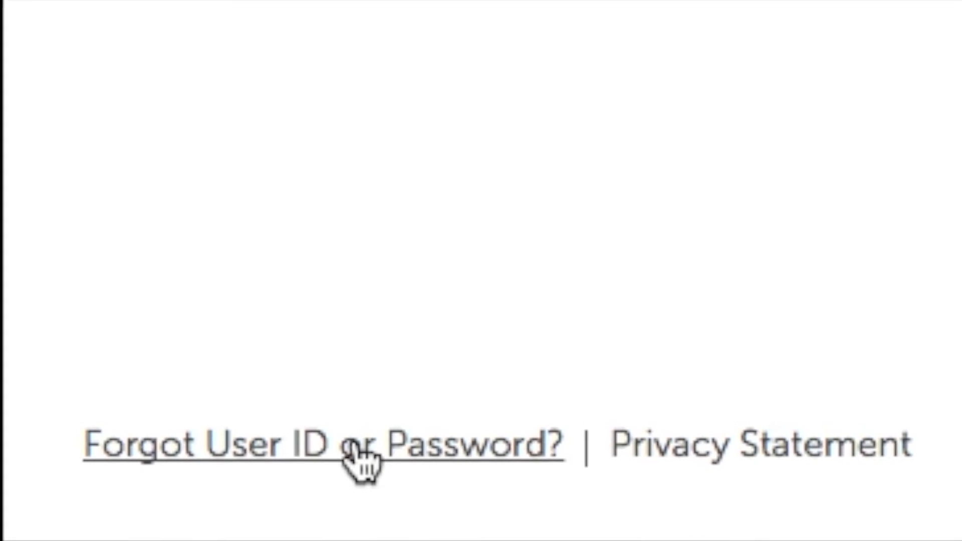
left_click(373, 454)
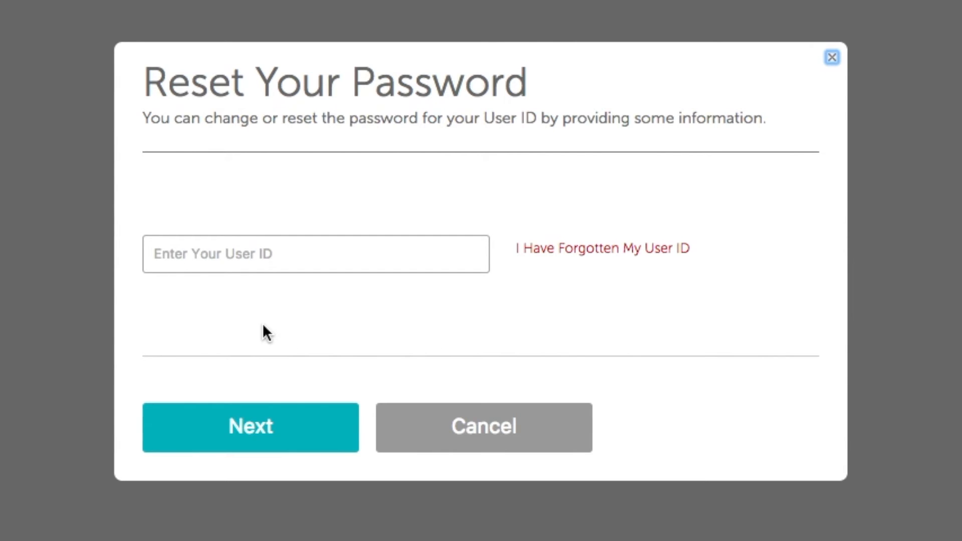
left_click(456, 427)
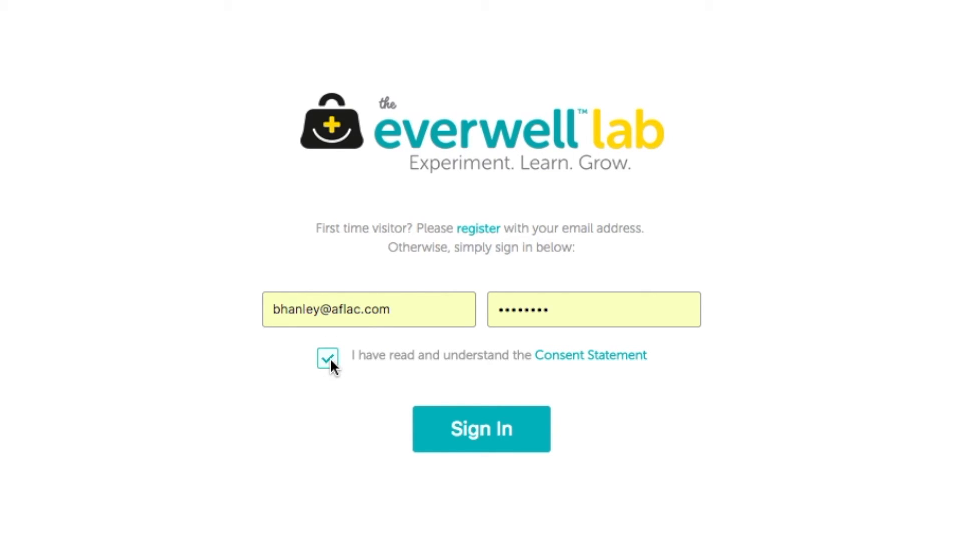
- Sign in to the broker account and scroll through the training Groups list
left_click(471, 425)
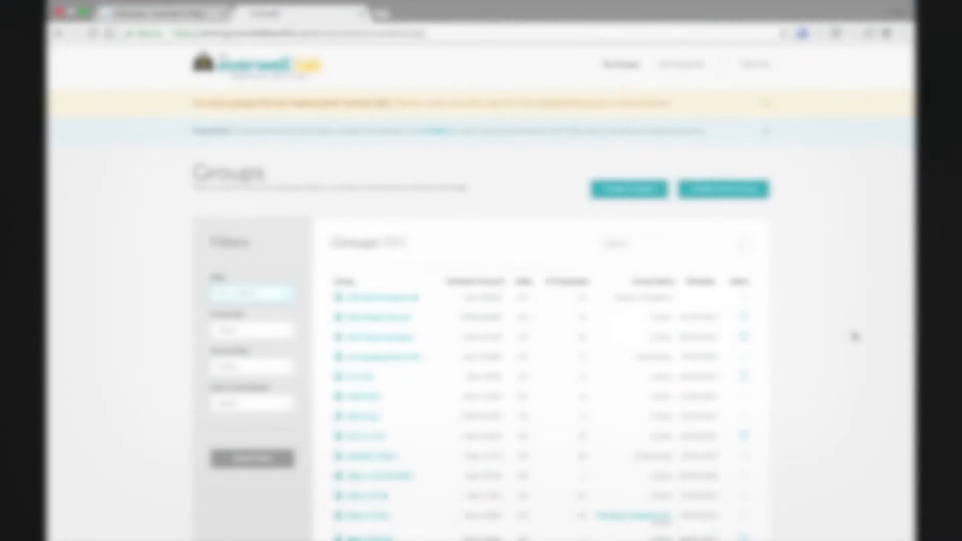
scroll(854, 334, "down", 10)
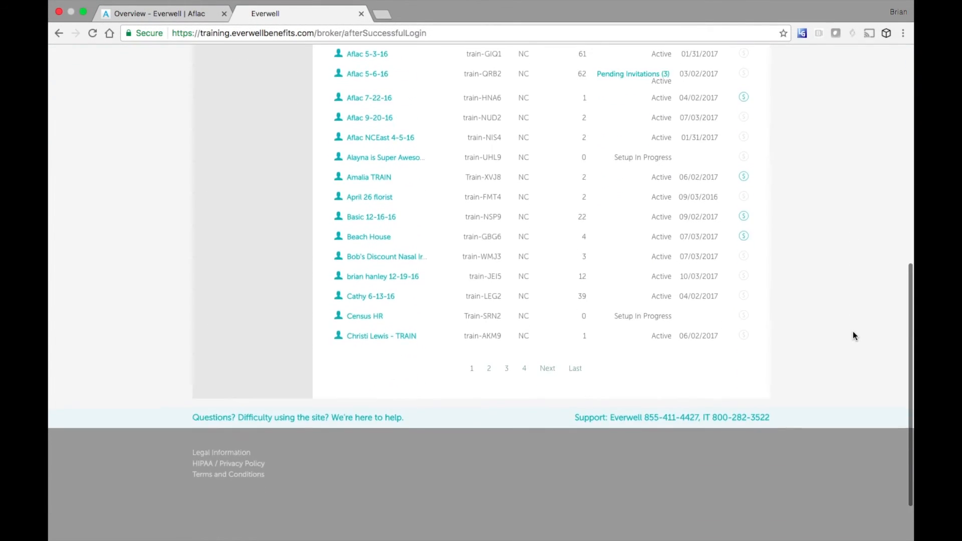
scroll(853, 333, "up", 10)
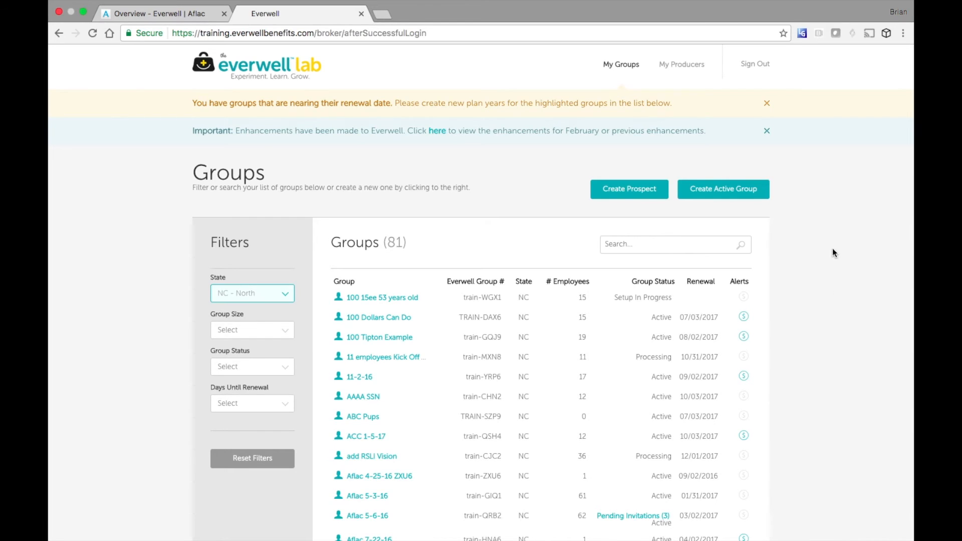
- Create an active group from group number train, company code US, writing number OHQEX -A-Paid In Advance
left_click(714, 186)
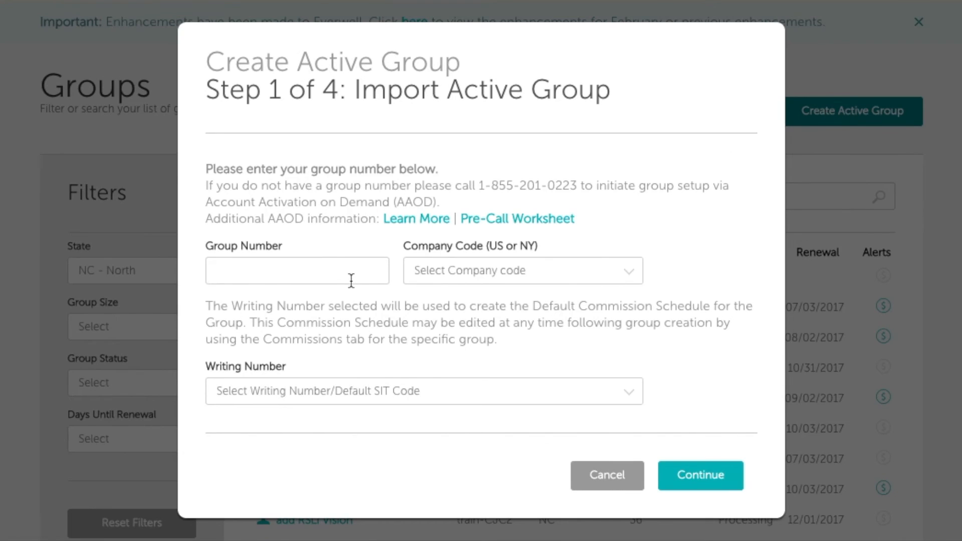
left_click(351, 280)
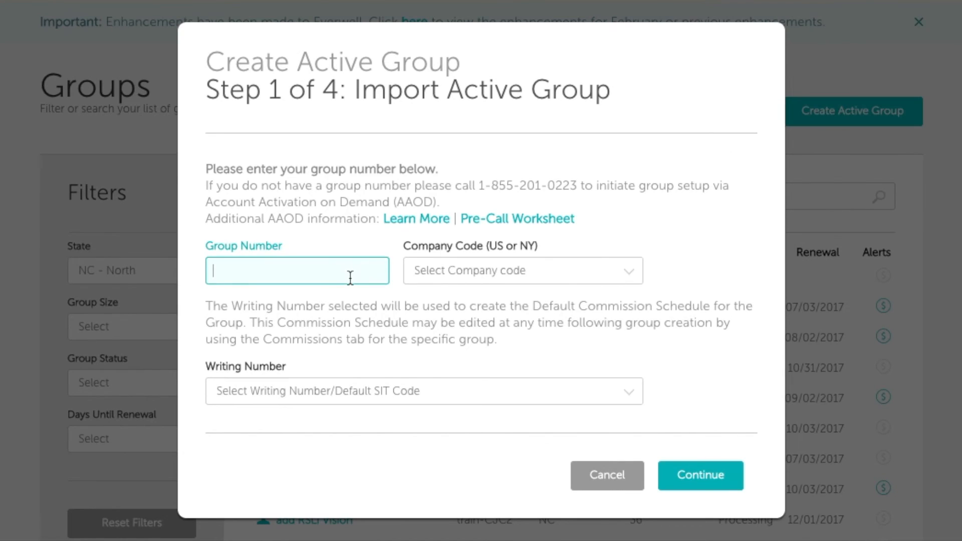
type("train")
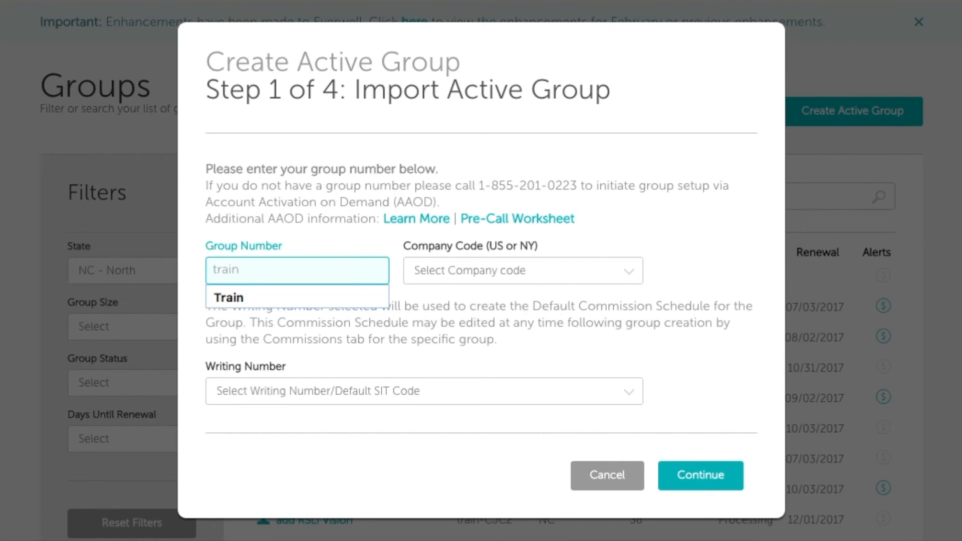
left_click(480, 281)
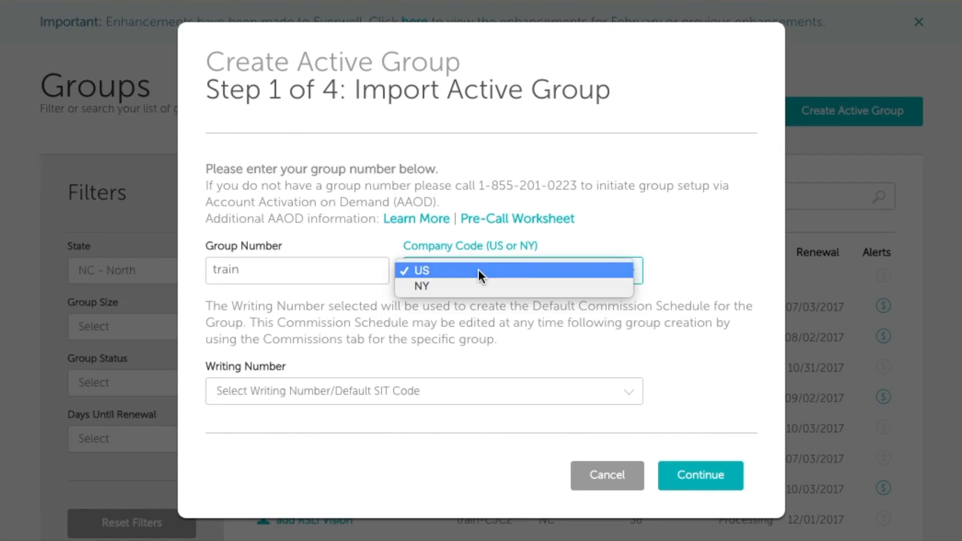
left_click(478, 270)
left_click(407, 384)
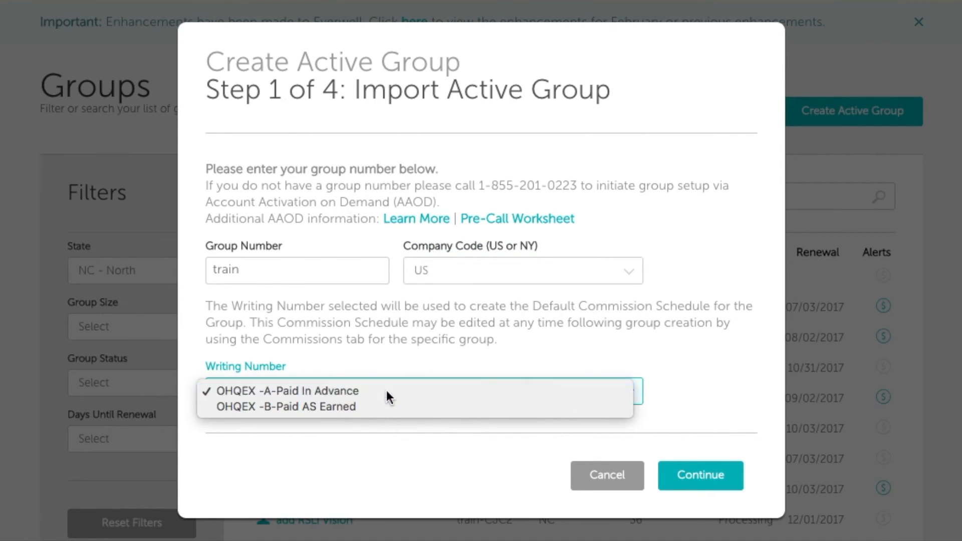
left_click(387, 390)
left_click(687, 474)
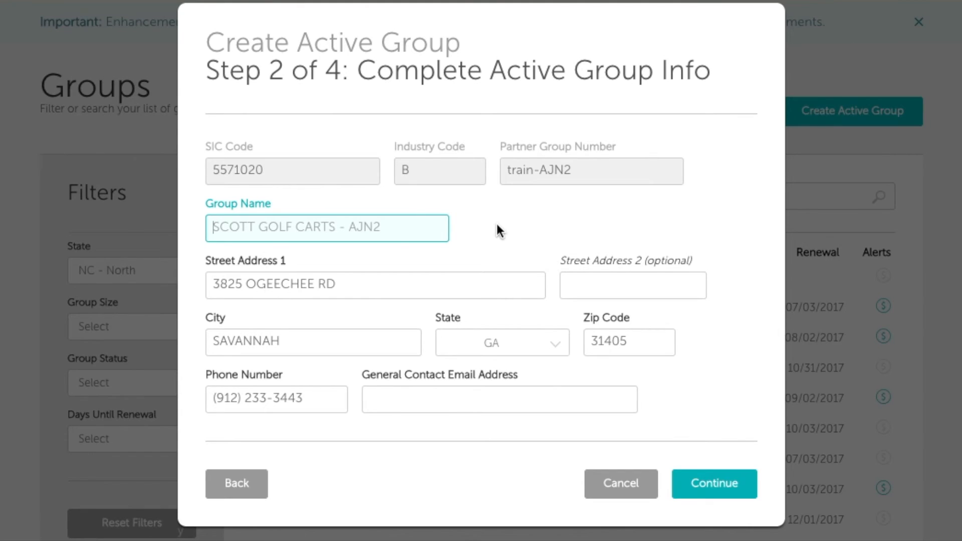
- Change the group details to Feb 2017 New Case, 123 1st street, Greenville, NC 27834
left_click_drag(408, 227, 232, 215)
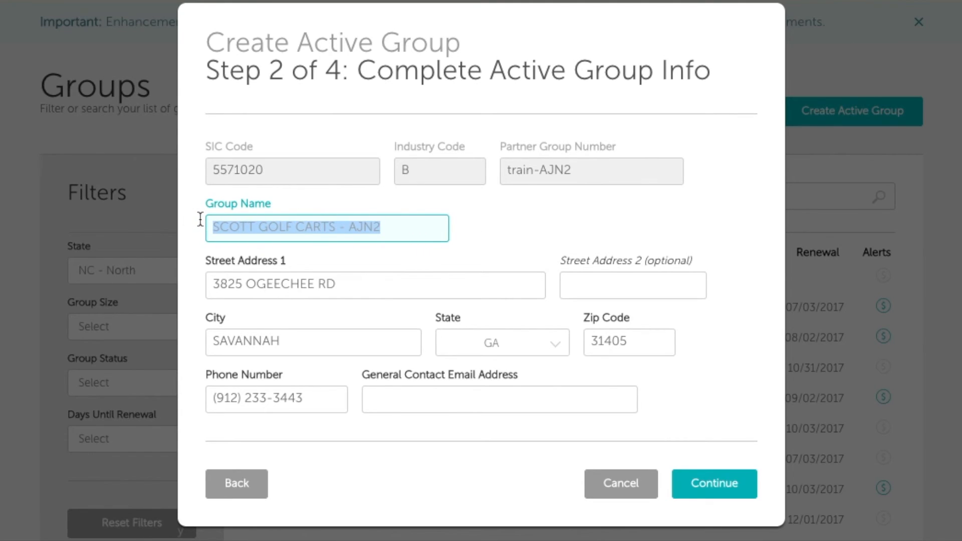
type("Feb 2017 New Case")
left_click_drag(360, 288, 197, 286)
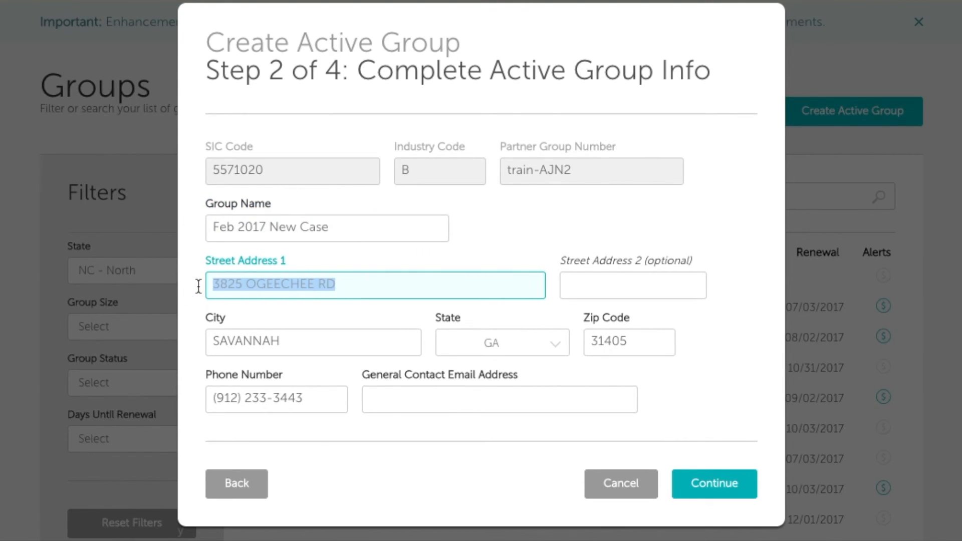
type("123 1st street")
key("Tab")
type("Greenville")
key("Tab")
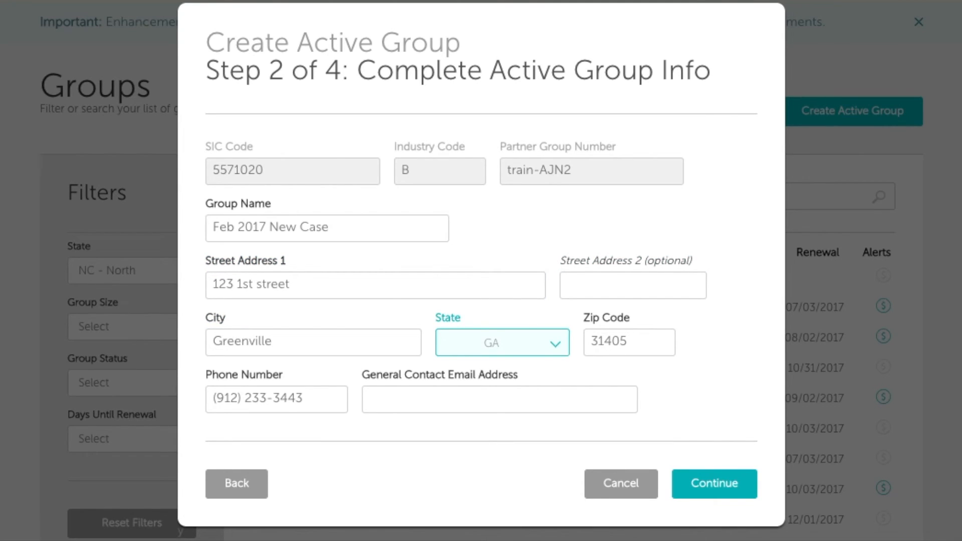
key("n")
key("Tab")
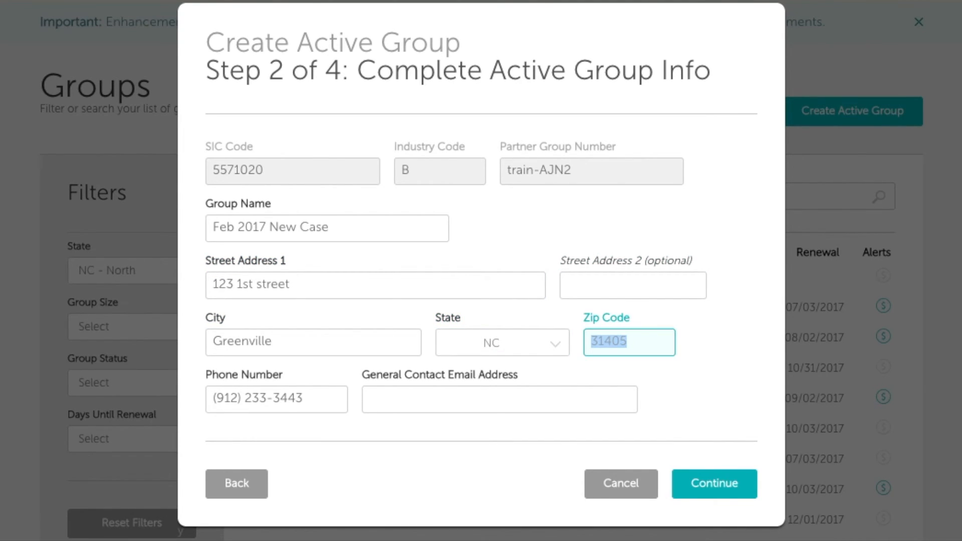
type("27834")
key("Tab")
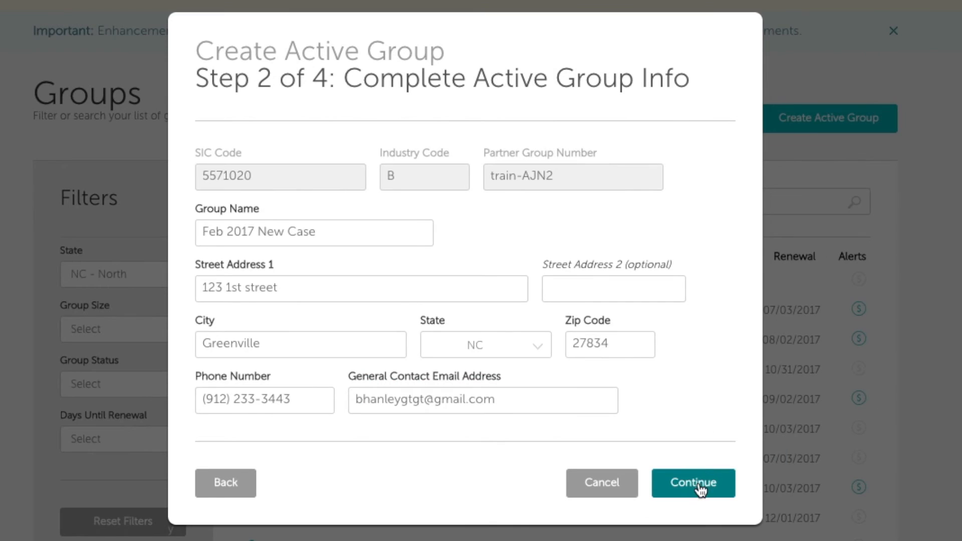
- Try adding a new administrator with name, e-mail and the Company HR role
left_click(699, 483)
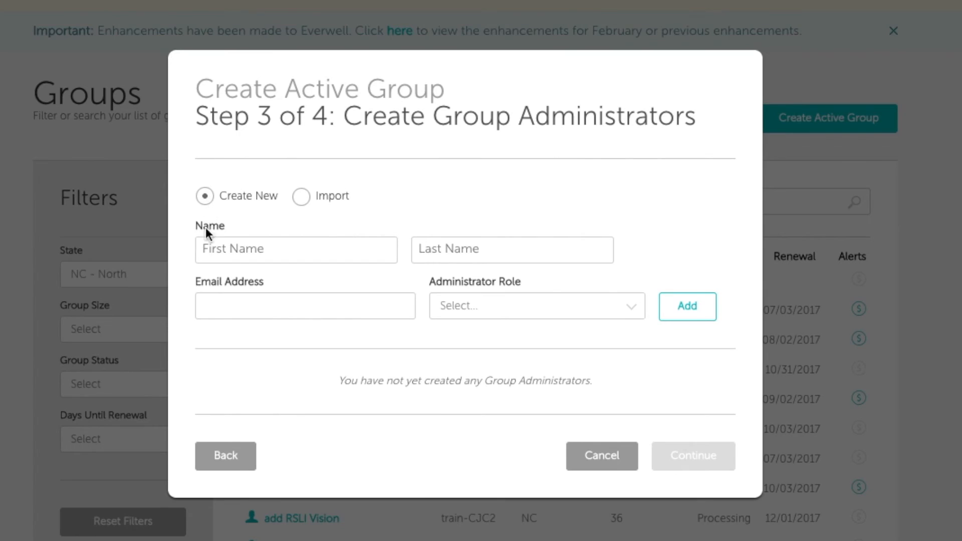
left_click(218, 249)
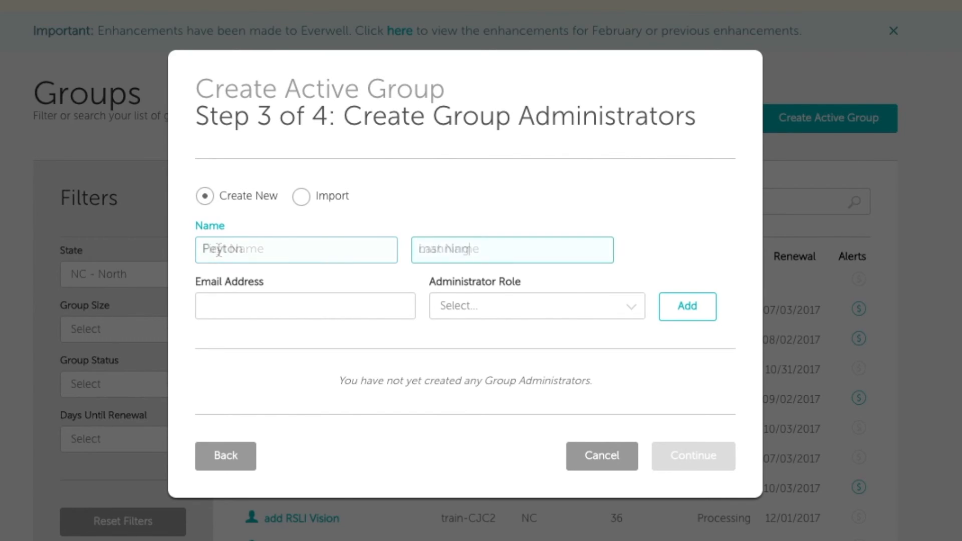
key("Tab")
type("bhan")
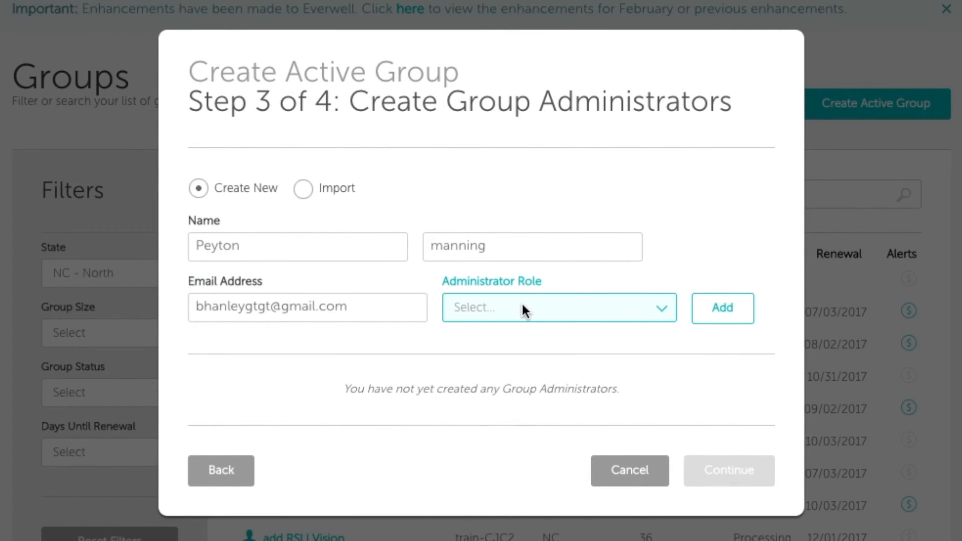
left_click(522, 306)
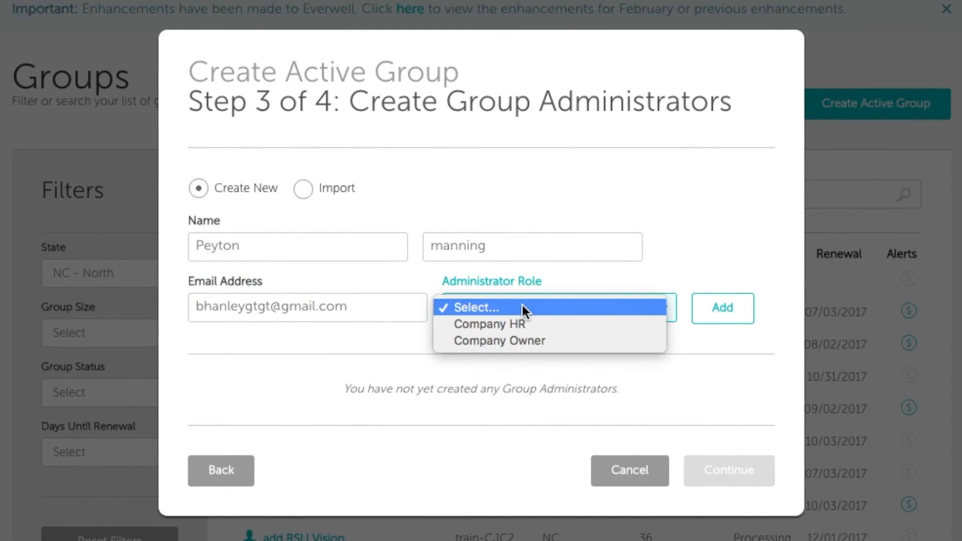
left_click(517, 324)
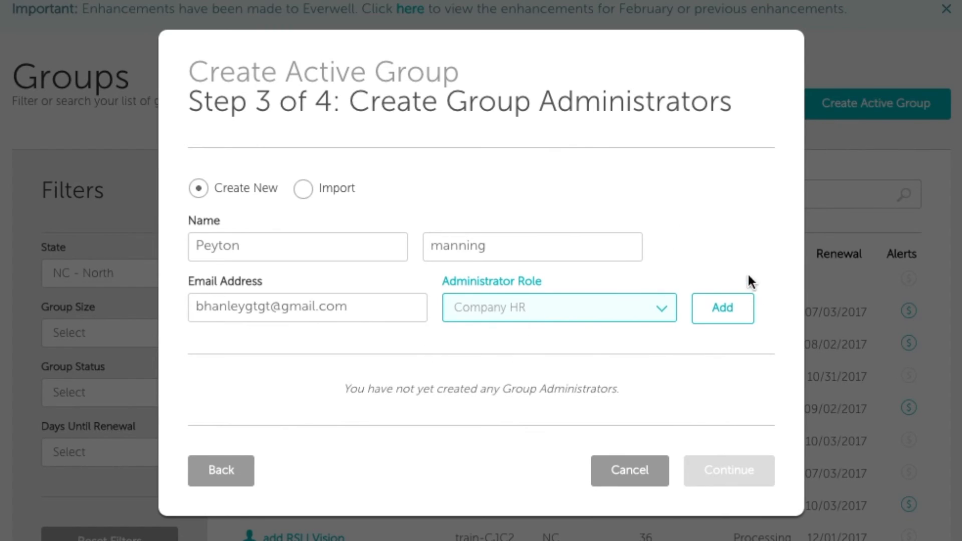
left_click(726, 312)
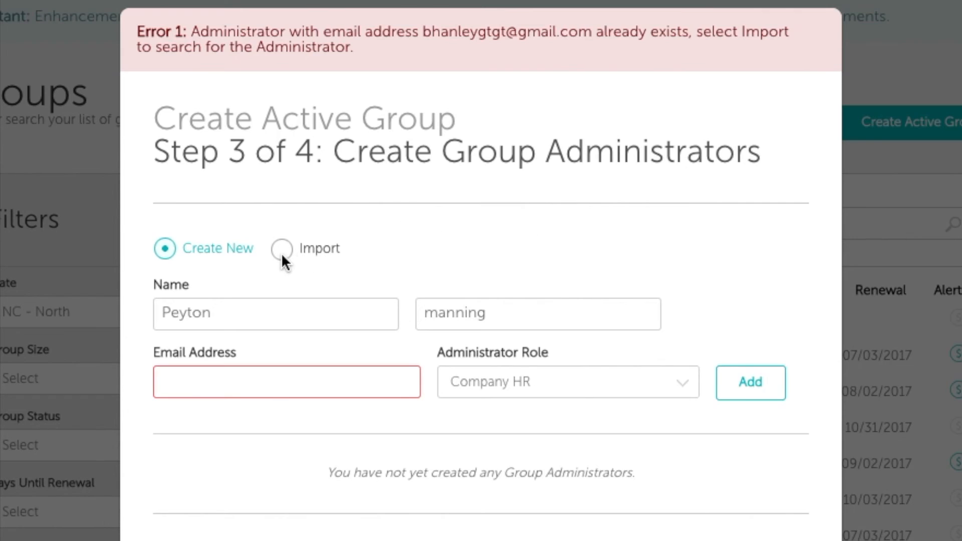
- Import the existing administrator by e-mail search, add them, and continue to billing
left_click(281, 249)
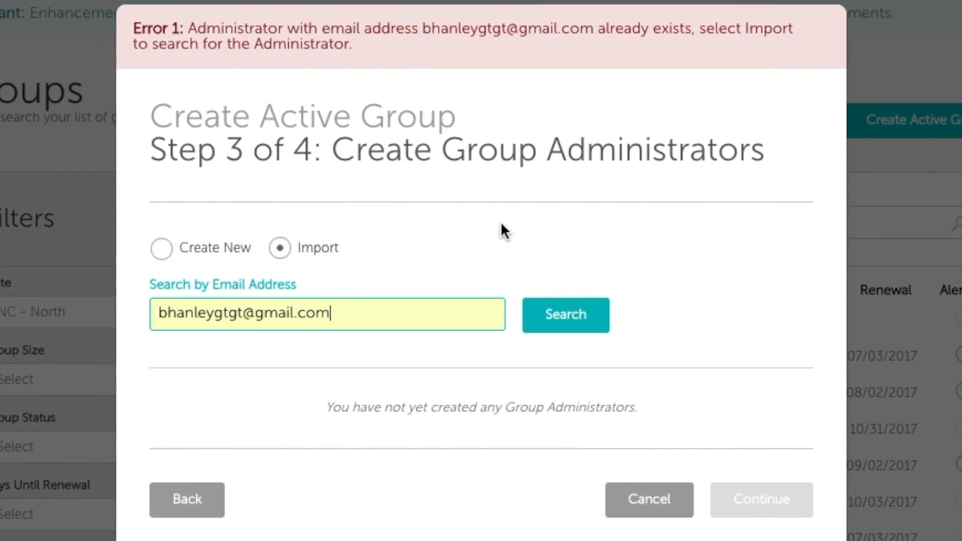
left_click(568, 315)
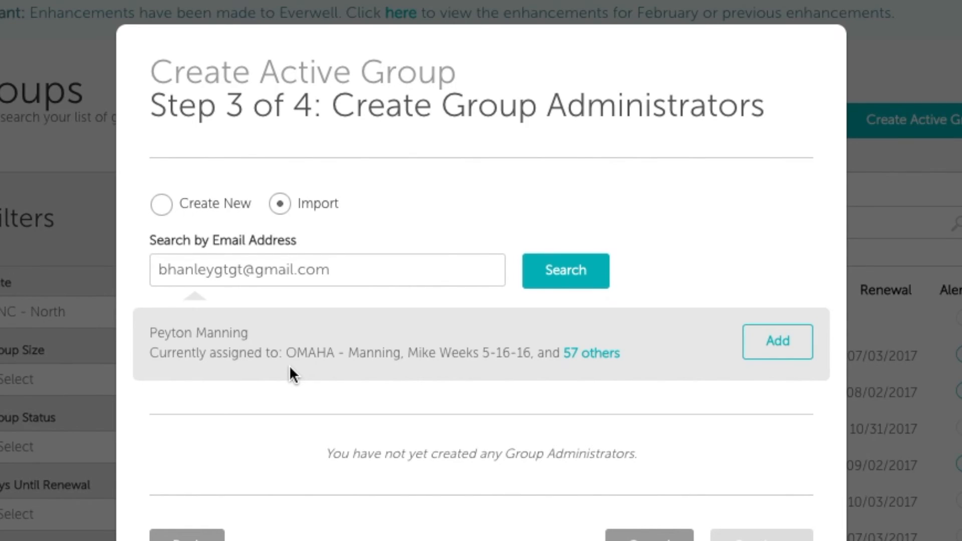
left_click(777, 345)
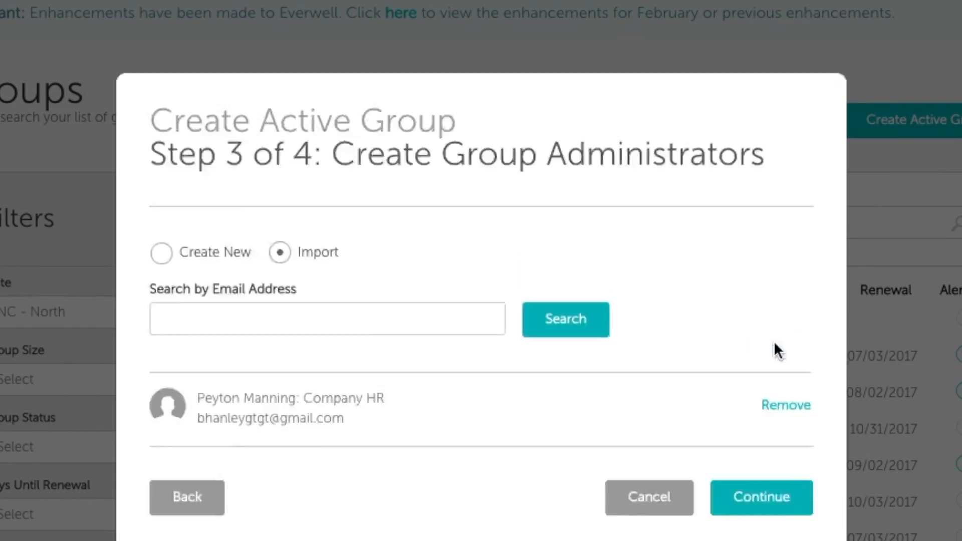
left_click(760, 495)
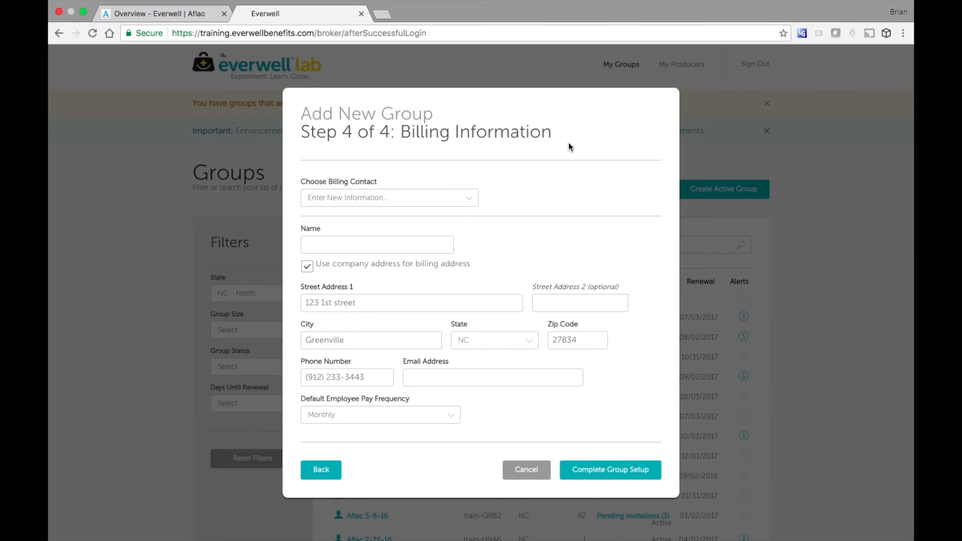
- Make the group administrator the billing contact, set pay frequency to Weekly, and complete setup
left_click(423, 198)
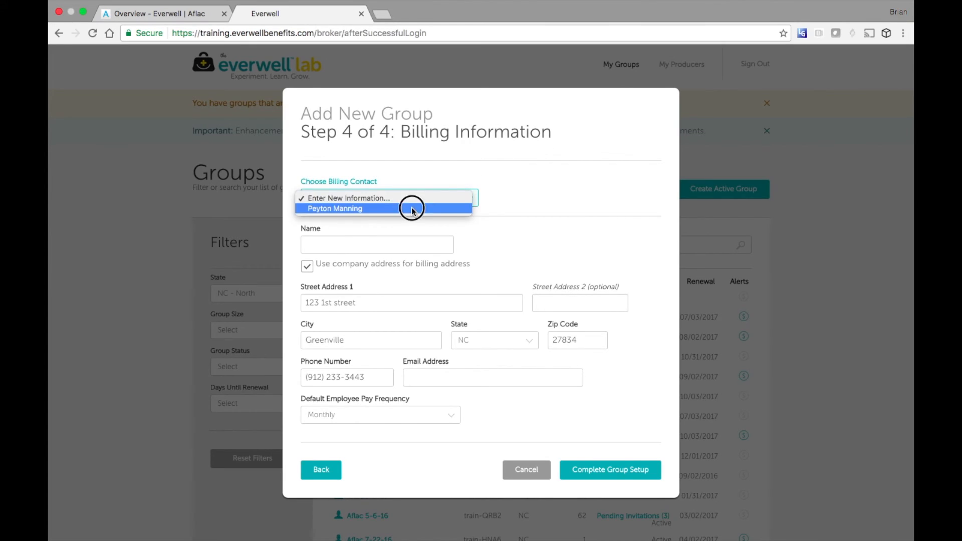
left_click(410, 208)
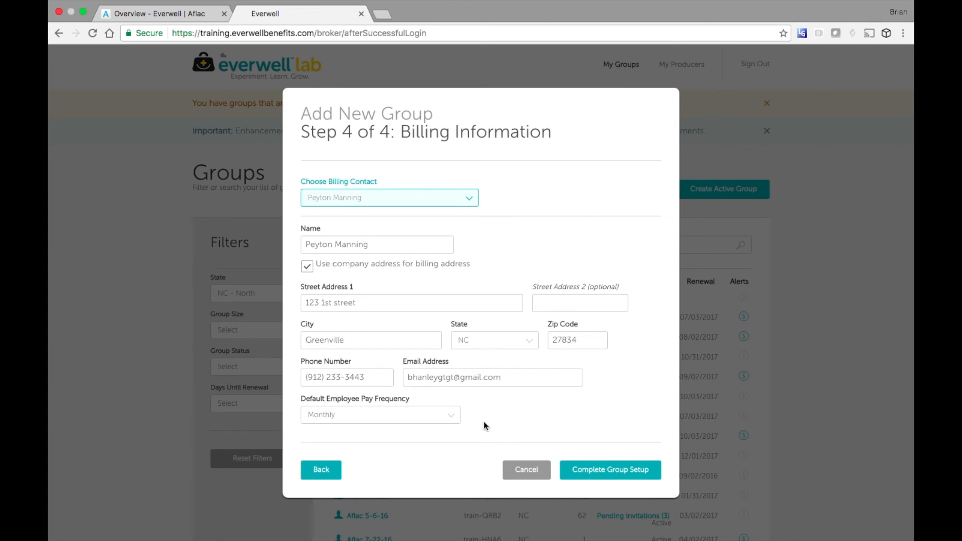
left_click(454, 416)
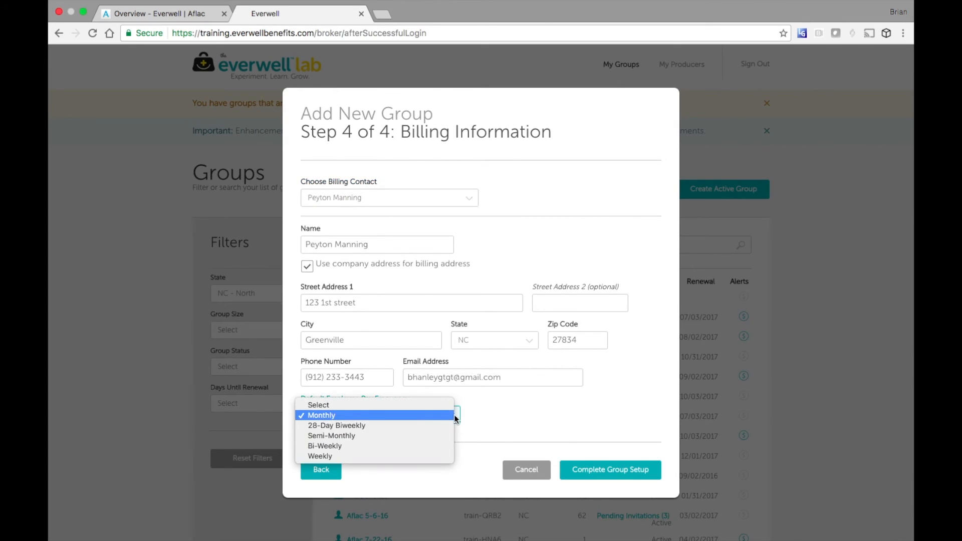
left_click(384, 454)
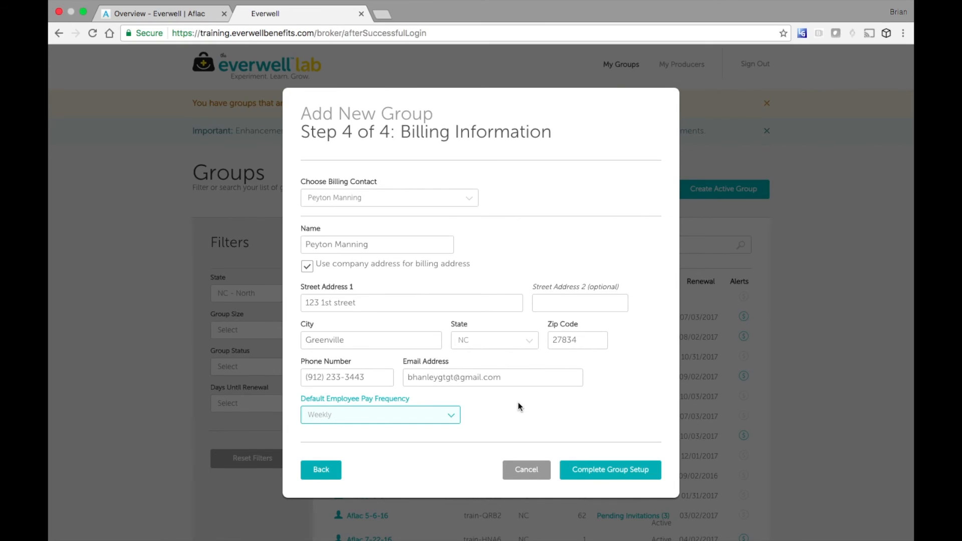
left_click(601, 468)
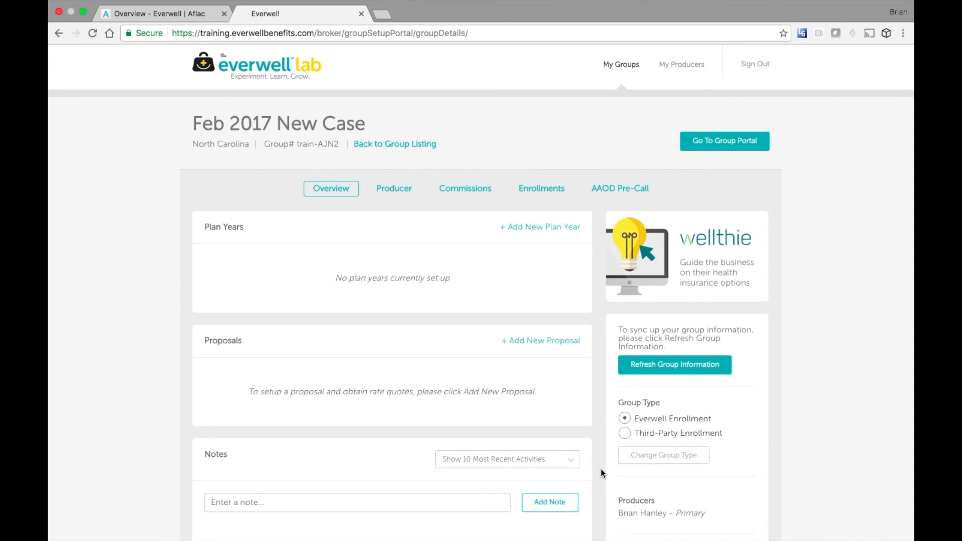
- Create proposal 'RSLI GI LTD GI LIFE to $100K' with a 04/01/2017 coverage start date
scroll(558, 396, "down", 2)
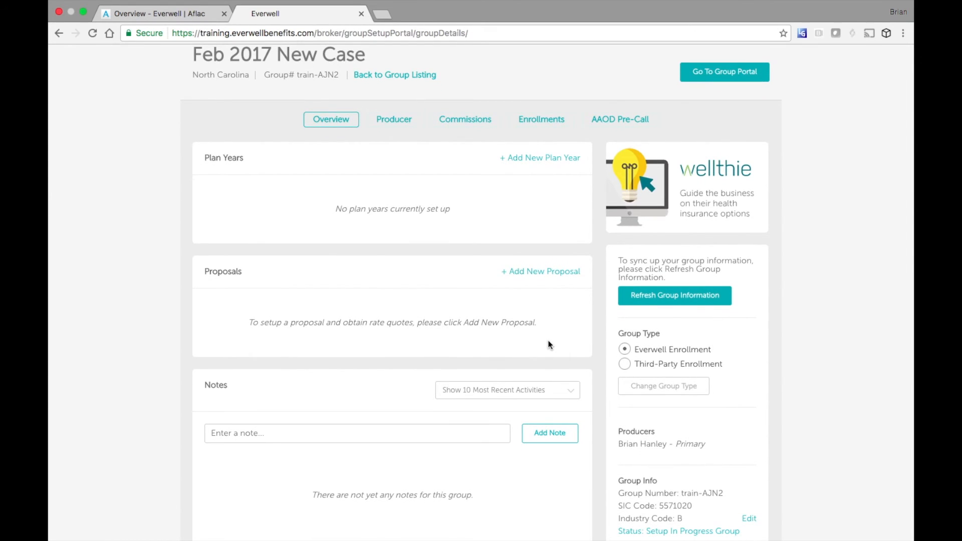
left_click(548, 279)
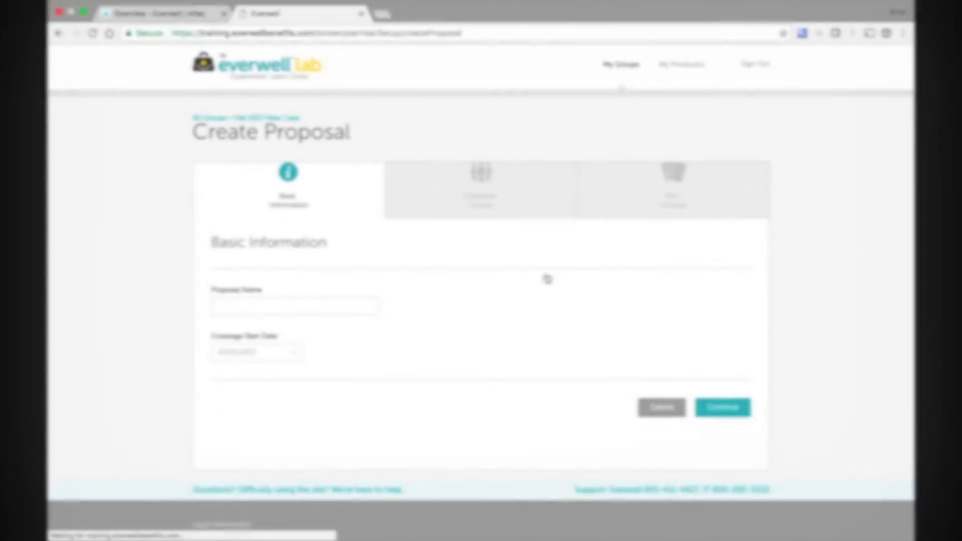
left_click(364, 303)
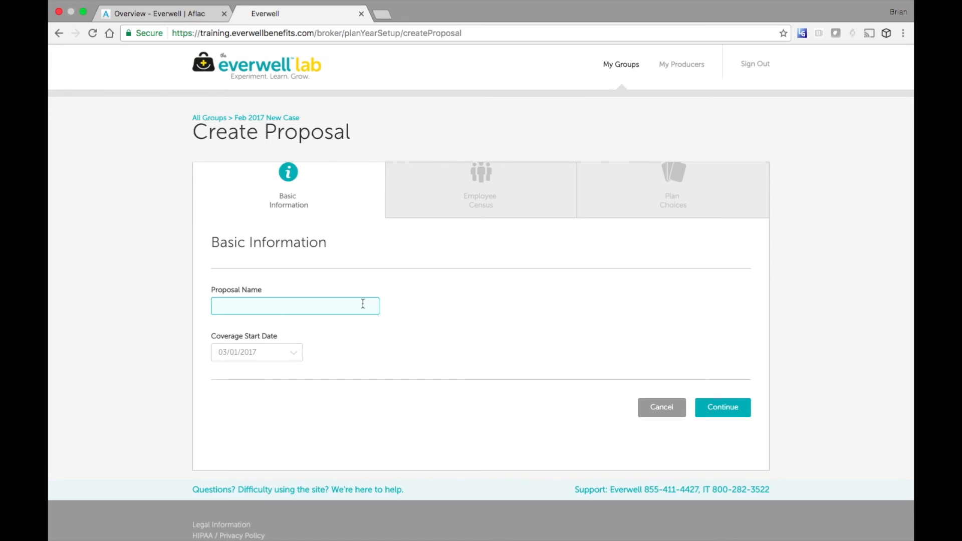
type("RSLI GI LTD GI LIFE to $100K")
left_click(295, 354)
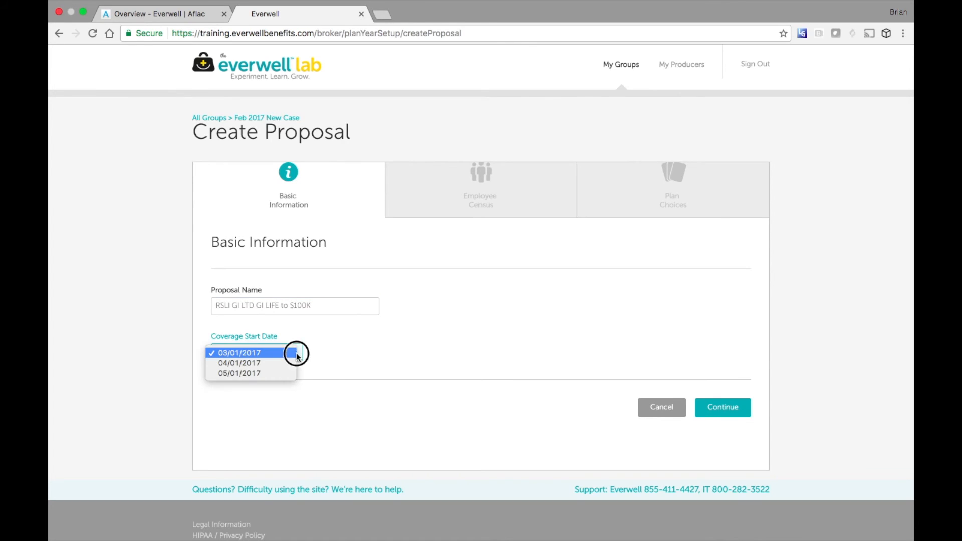
left_click(269, 366)
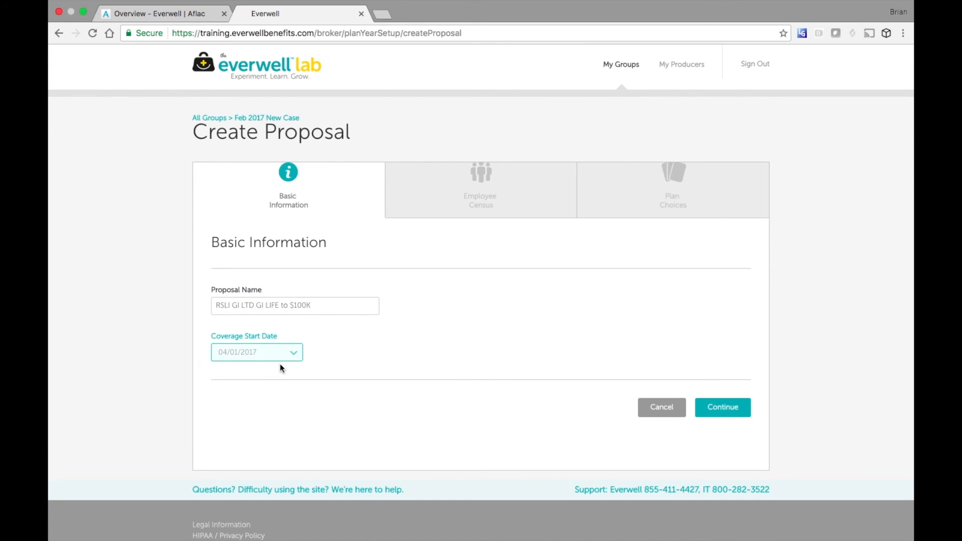
left_click(718, 414)
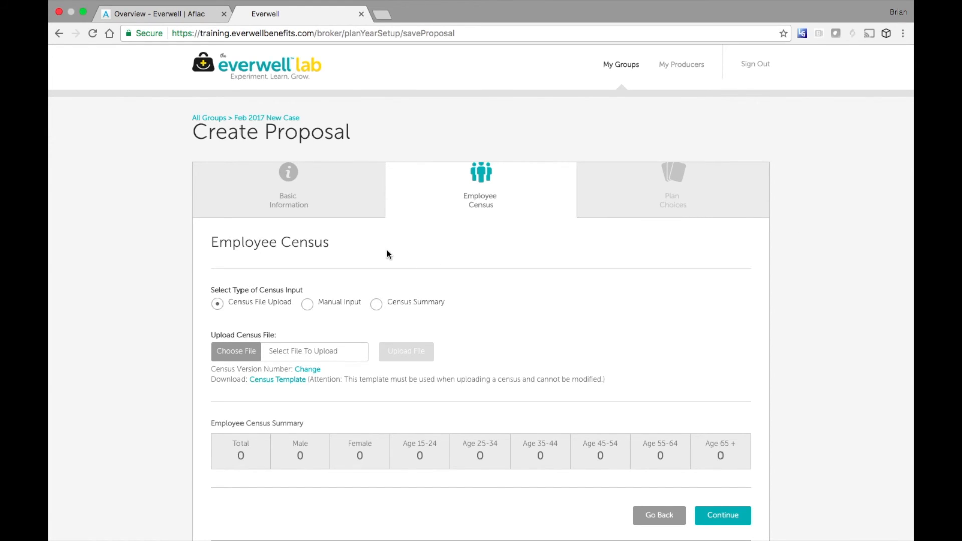
- Glance at Manual Input, then return to Census File Upload and download the Census Template
left_click(307, 304)
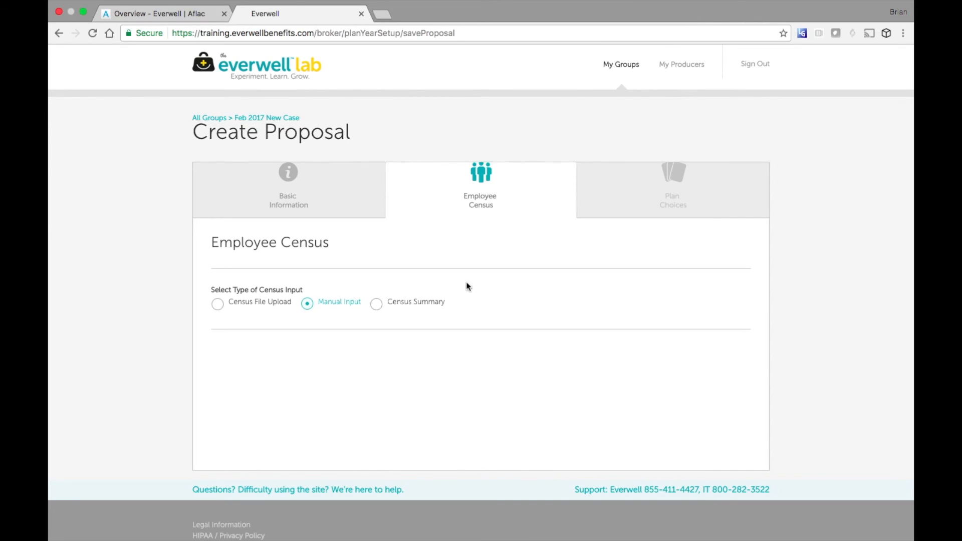
scroll(555, 289, "down", 3)
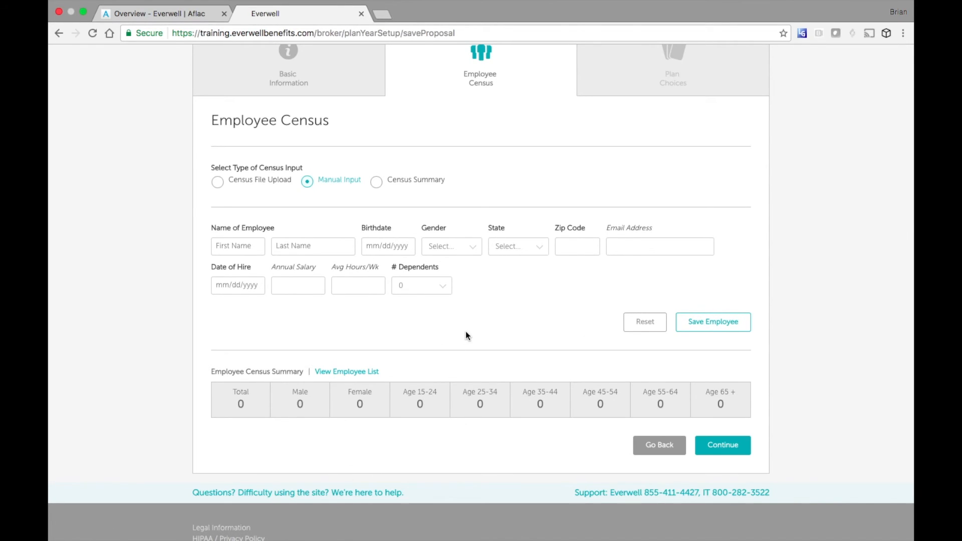
left_click(218, 183)
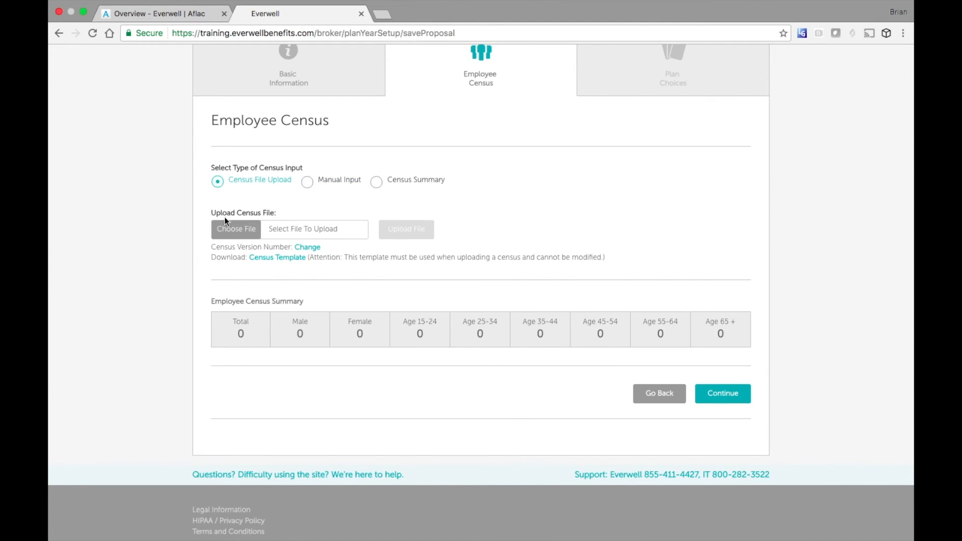
left_click(278, 258)
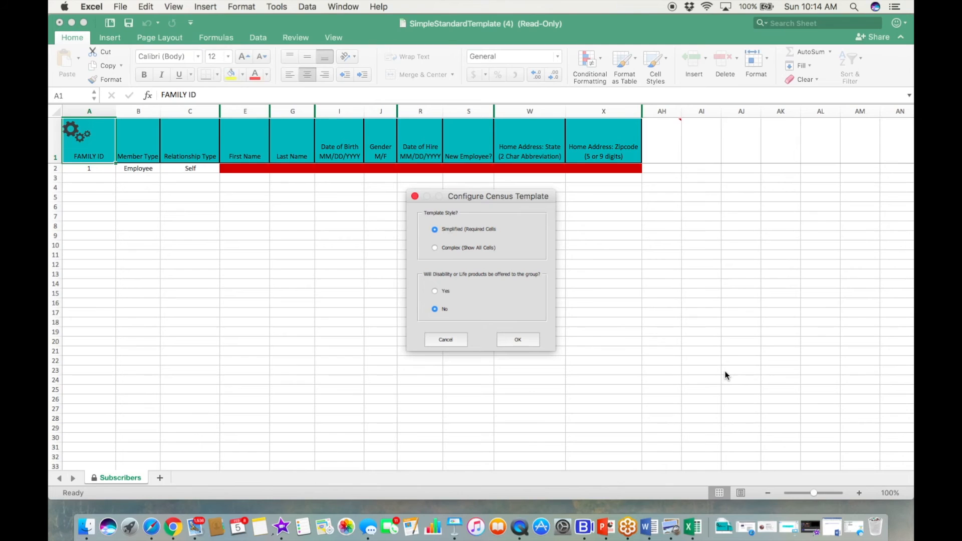
- Answer Yes to disability or life products in the template setup and check cell E2's note
left_click(435, 292)
left_click(516, 339)
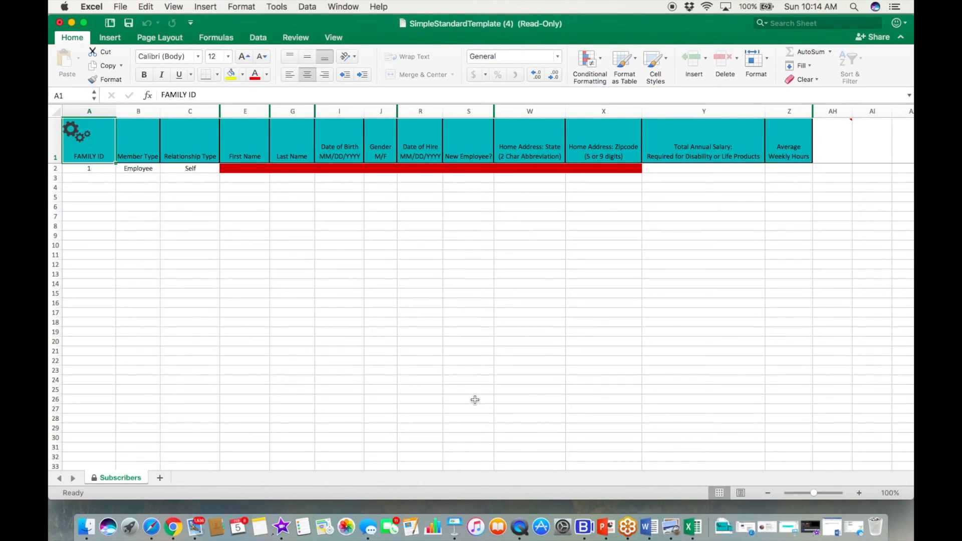
left_click(249, 171)
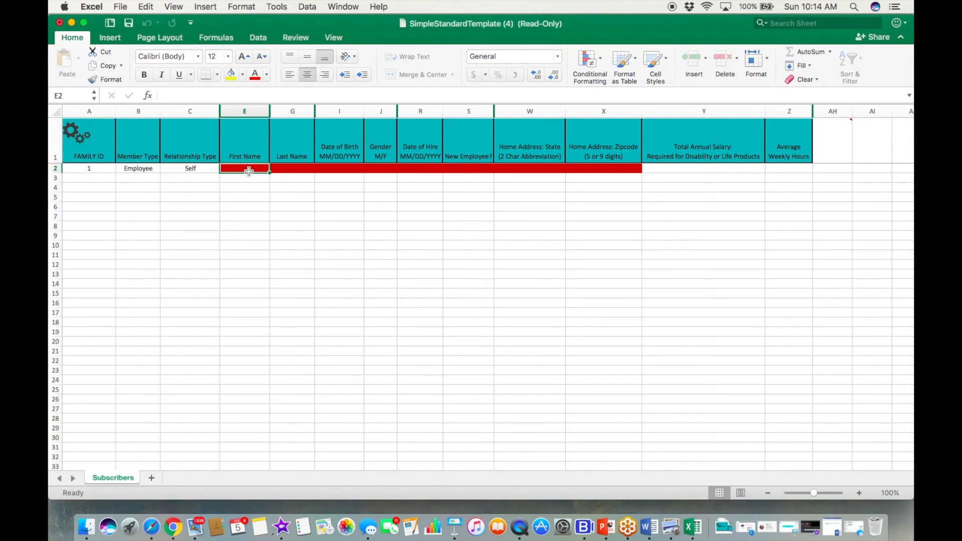
mouse_move(250, 171)
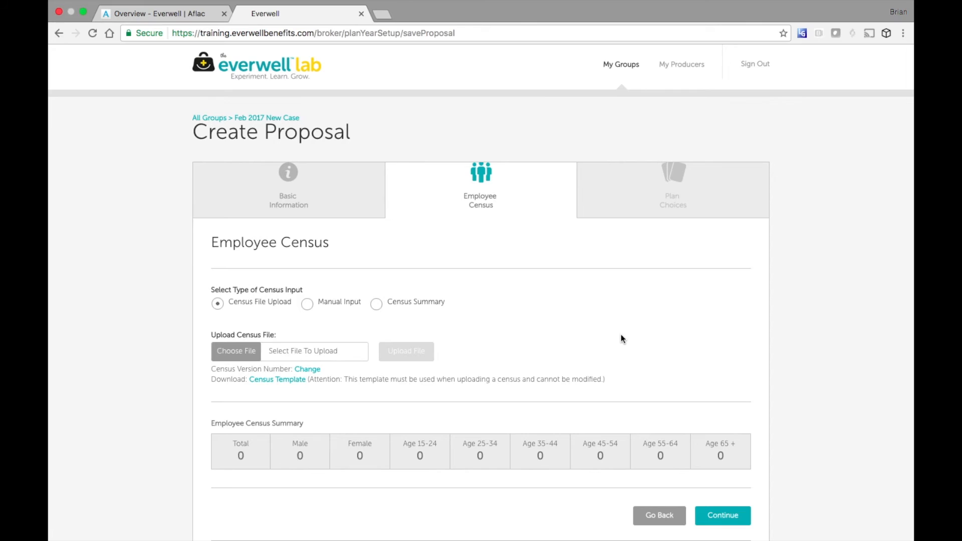
- Choose the Basic Employee Data for LAB case file as the census to upload
left_click(232, 351)
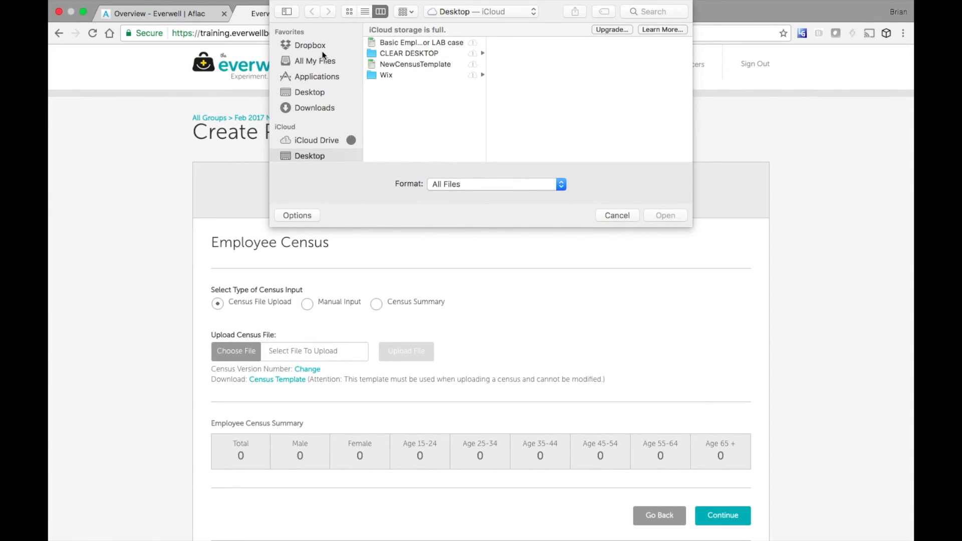
double_click(410, 43)
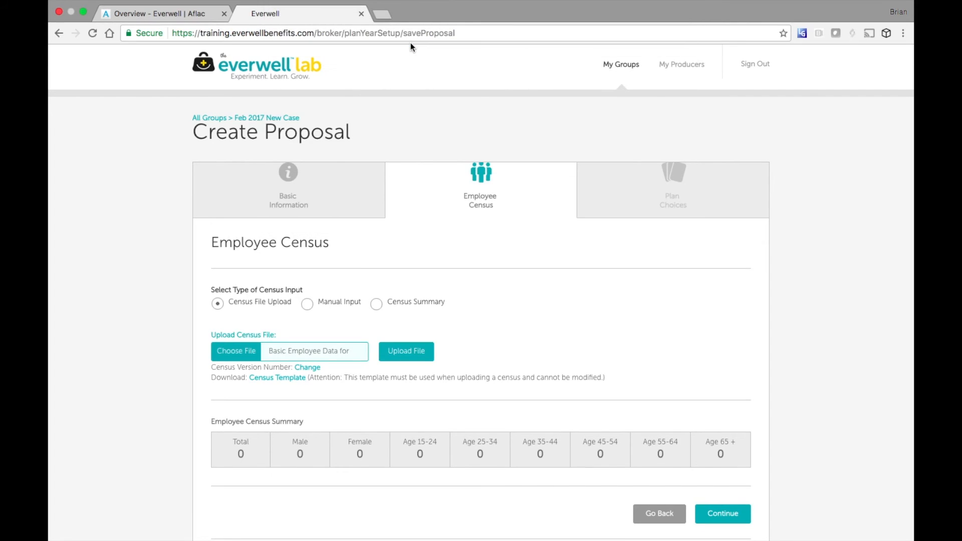
- Upload the census, review the 12-employee summary (7 male, 5 female), and continue
left_click(412, 352)
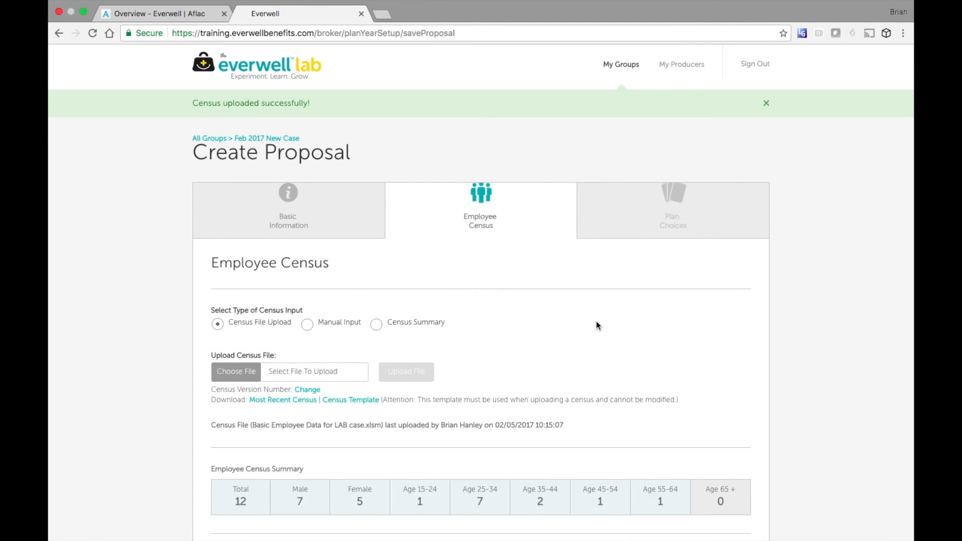
scroll(598, 326, "down", 3)
scroll(598, 326, "up", 3)
scroll(473, 118, "down", 3)
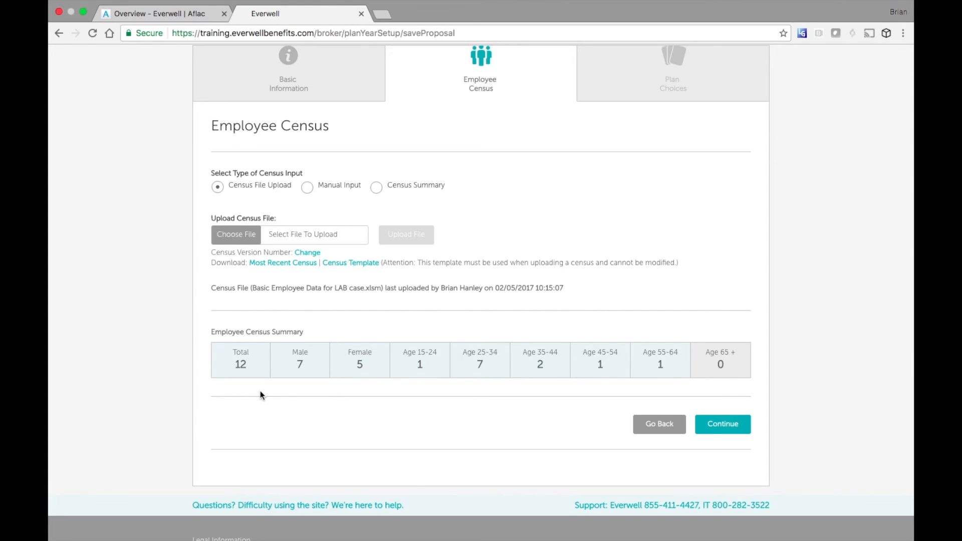
left_click(726, 432)
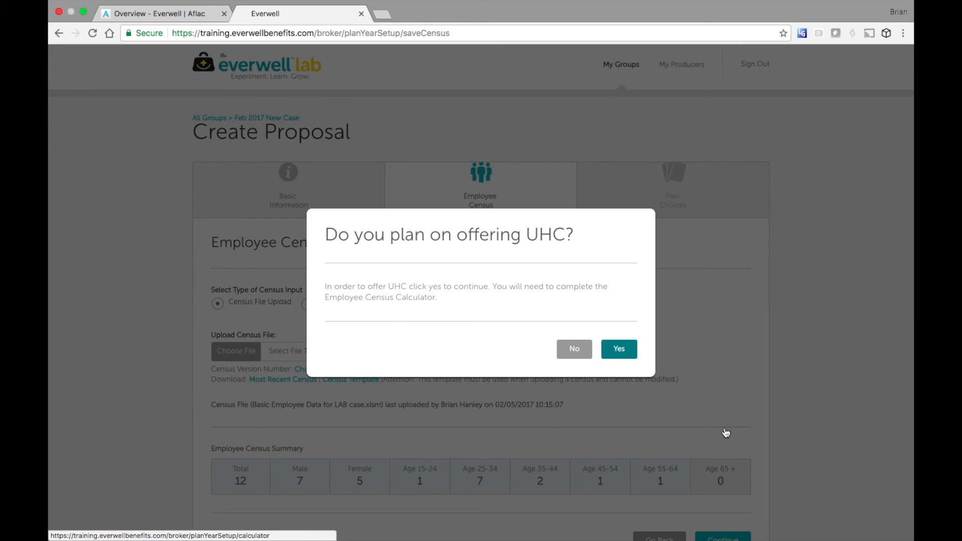
- Answer No to offering UHC to this group
left_click(577, 353)
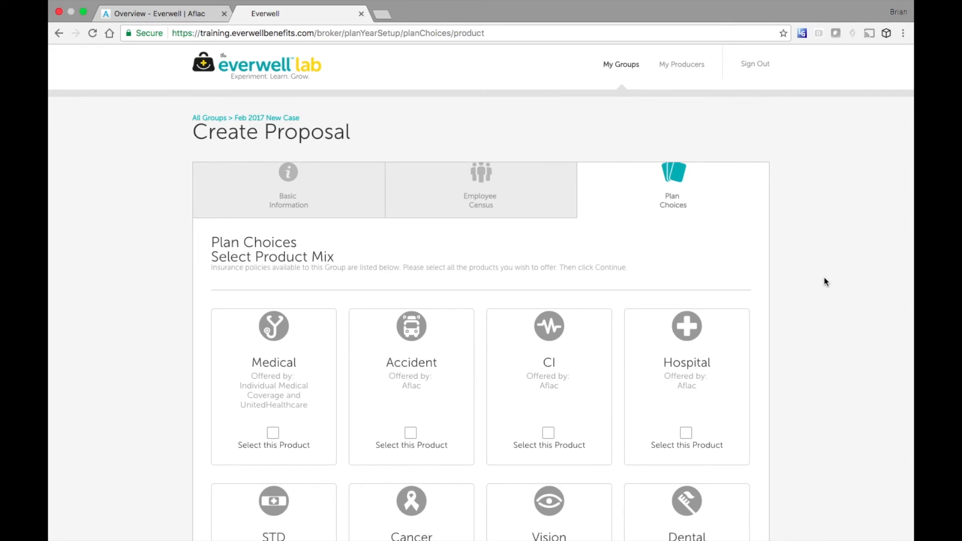
- Select Accident, Hospital, Cancer and STD as products
scroll(824, 278, "down", 5)
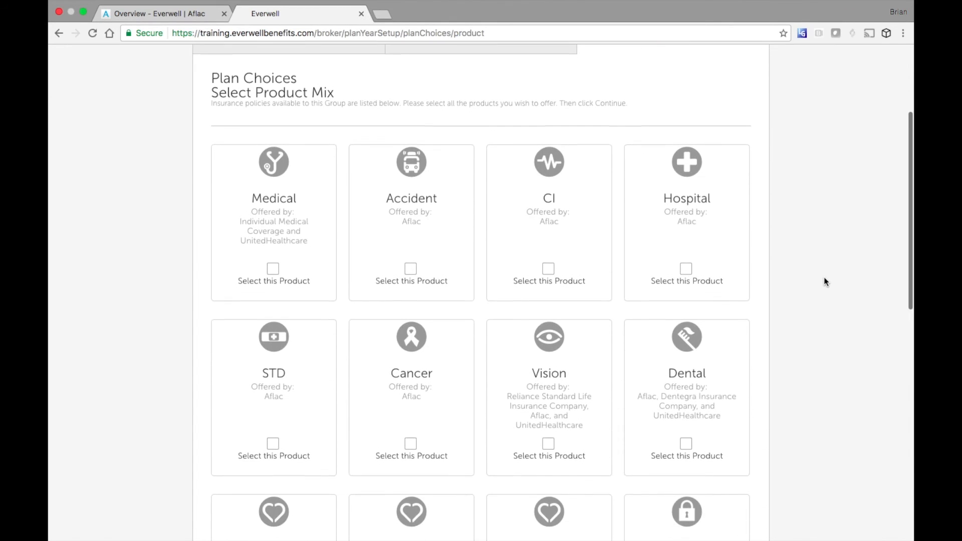
scroll(825, 282, "down", 10)
scroll(825, 282, "up", 13)
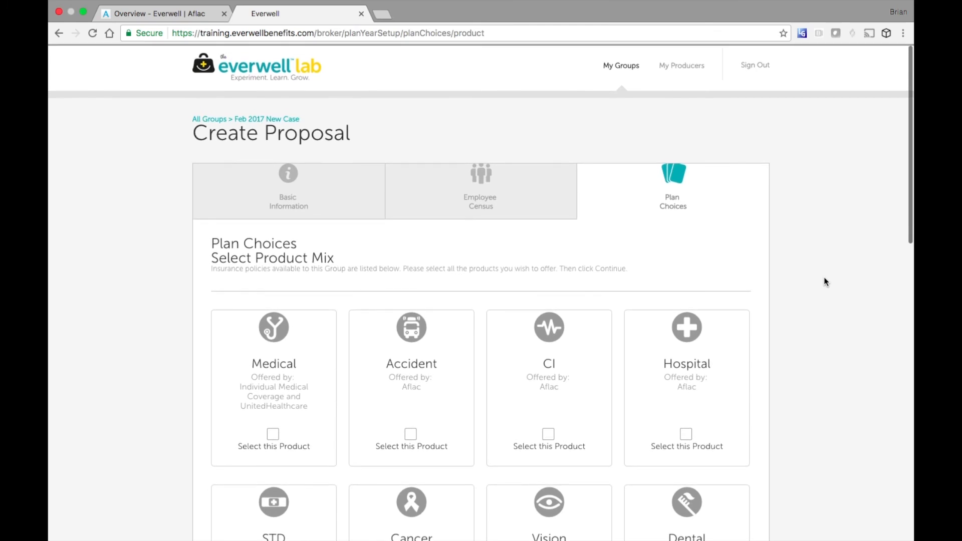
scroll(825, 282, "down", 10)
scroll(825, 281, "up", 10)
scroll(824, 281, "down", 2)
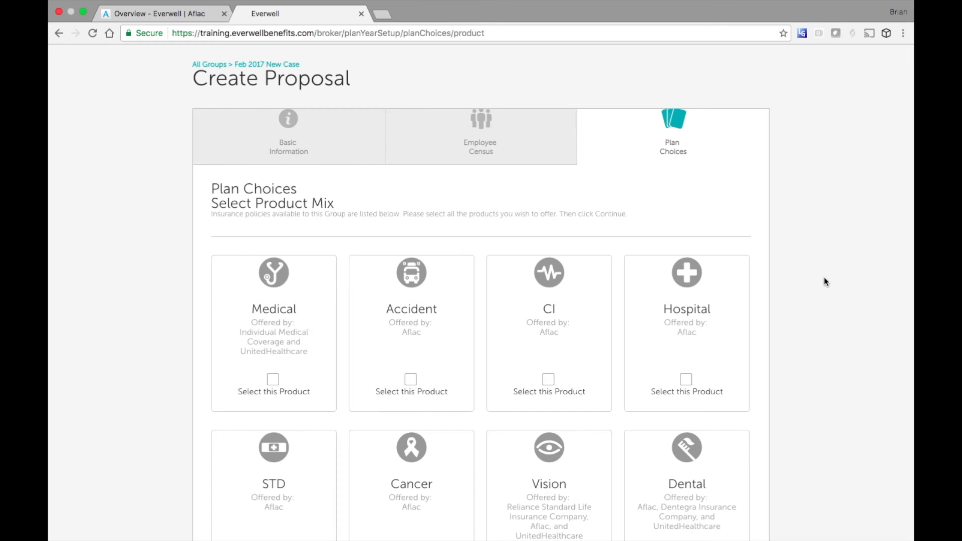
scroll(825, 278, "up", 1)
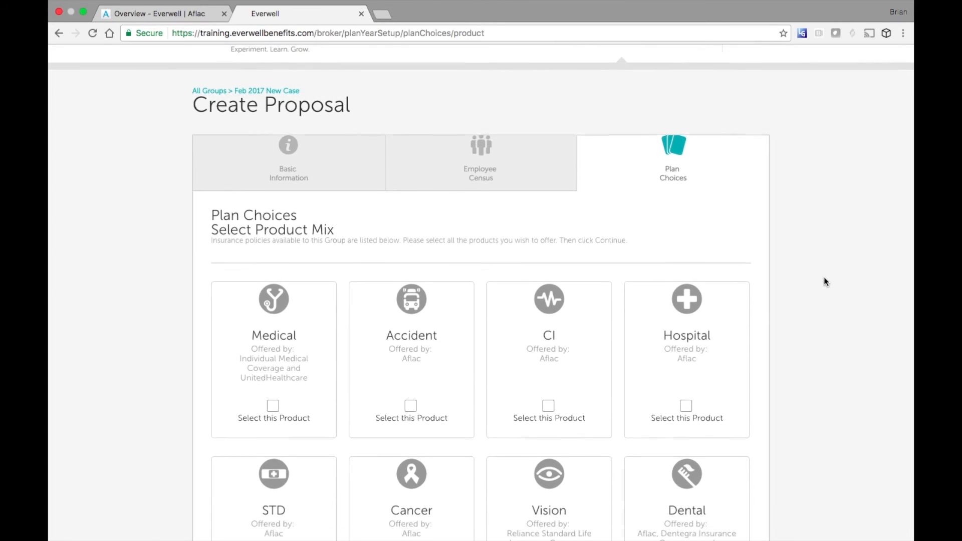
scroll(825, 278, "down", 4)
left_click(410, 264)
left_click(685, 264)
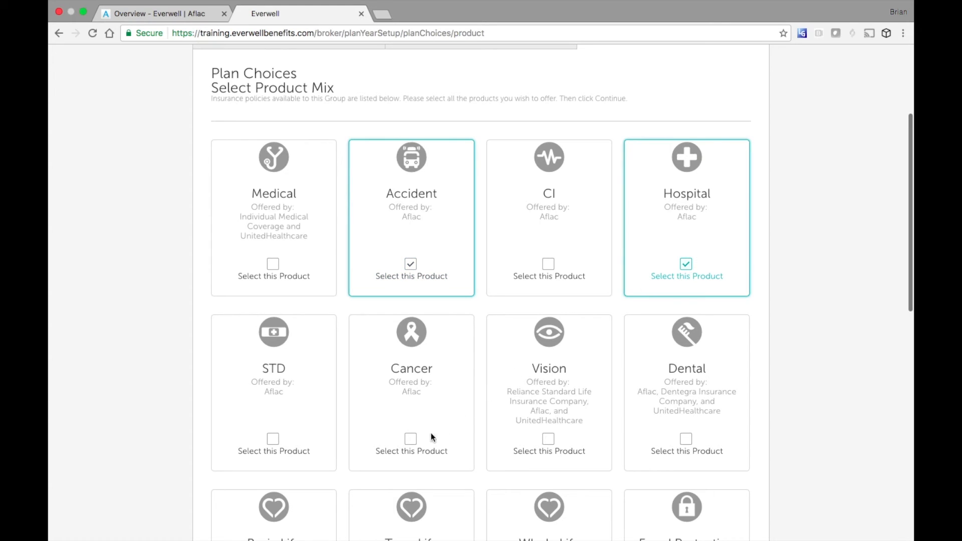
left_click(410, 439)
left_click(278, 439)
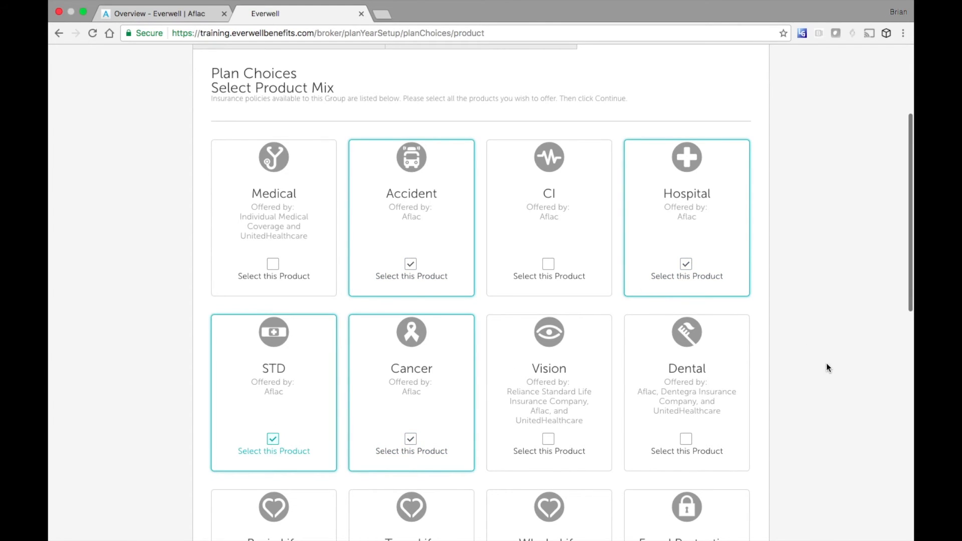
- Add Basic Life, LTD, Telemedicine and Fraud Protection, then continue to the plan choices
scroll(826, 363, "down", 6)
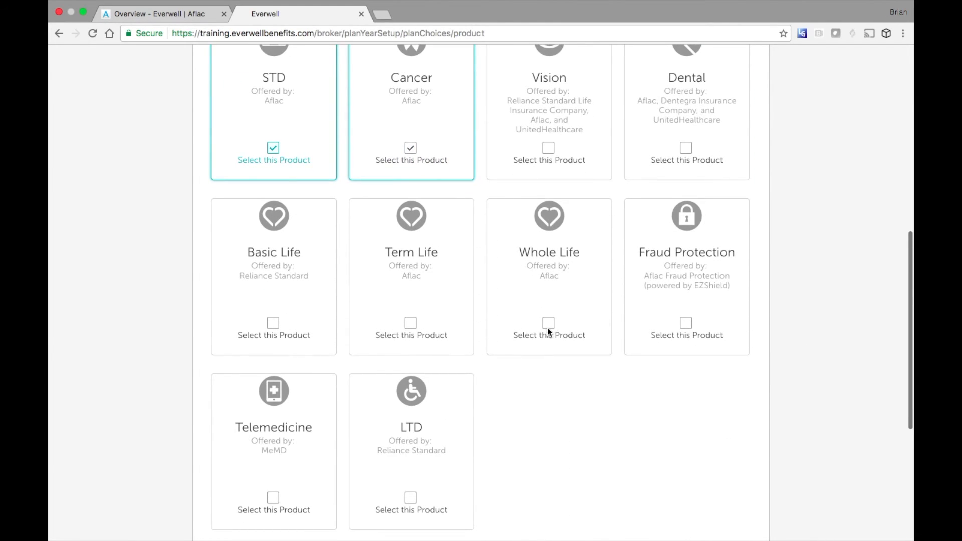
left_click(273, 323)
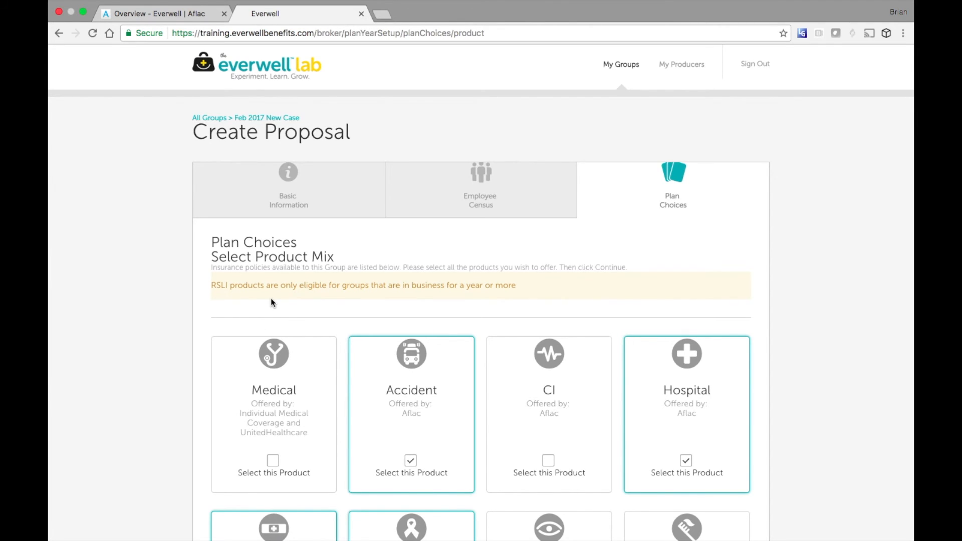
scroll(270, 301, "down", 10)
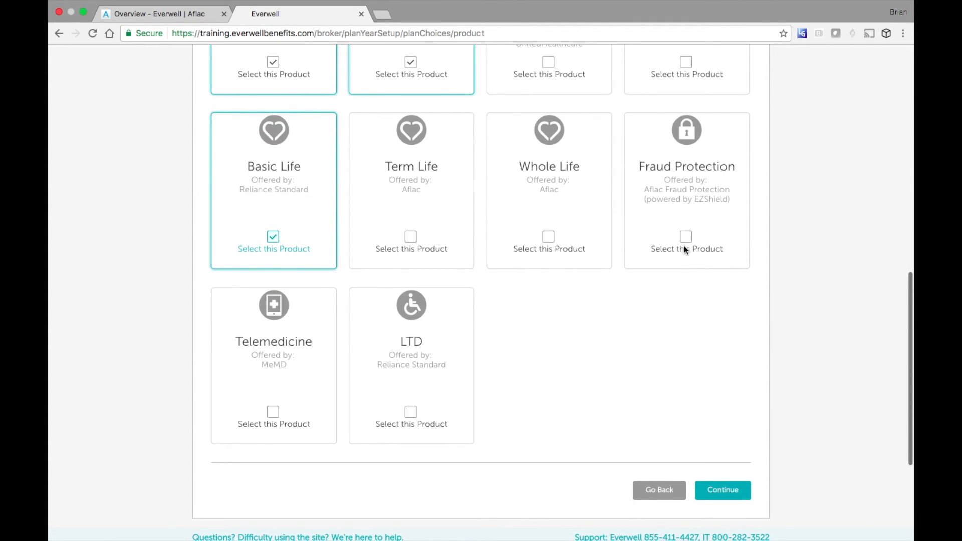
left_click(410, 412)
left_click(270, 419)
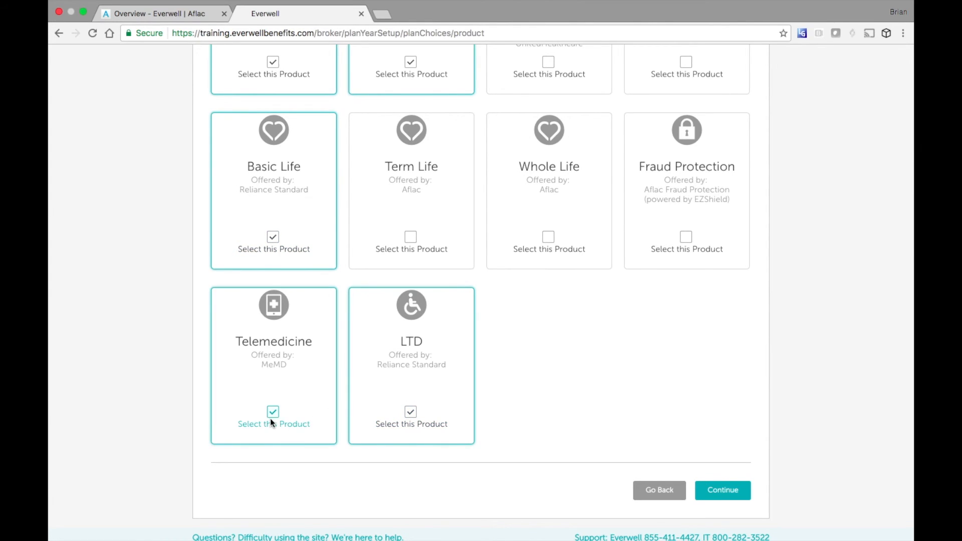
left_click(685, 238)
left_click(723, 491)
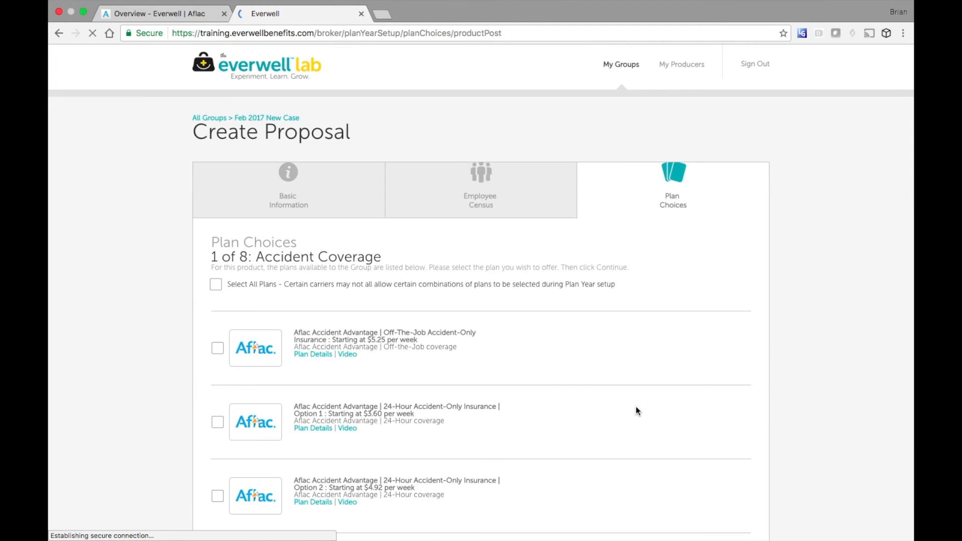
- Offer the Off-The-Job Accident-Only plan for Accident Coverage
scroll(636, 407, "down", 1)
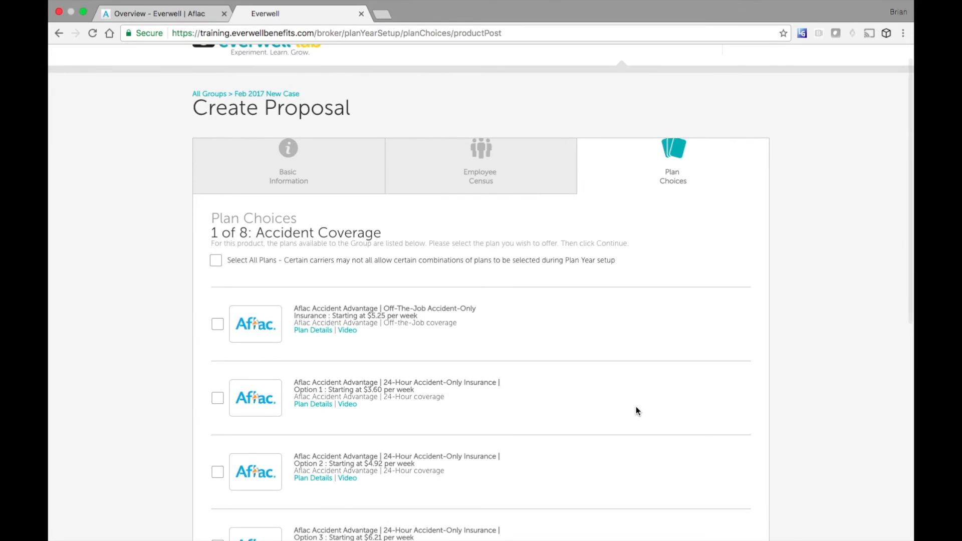
scroll(636, 407, "down", 10)
scroll(636, 407, "up", 8)
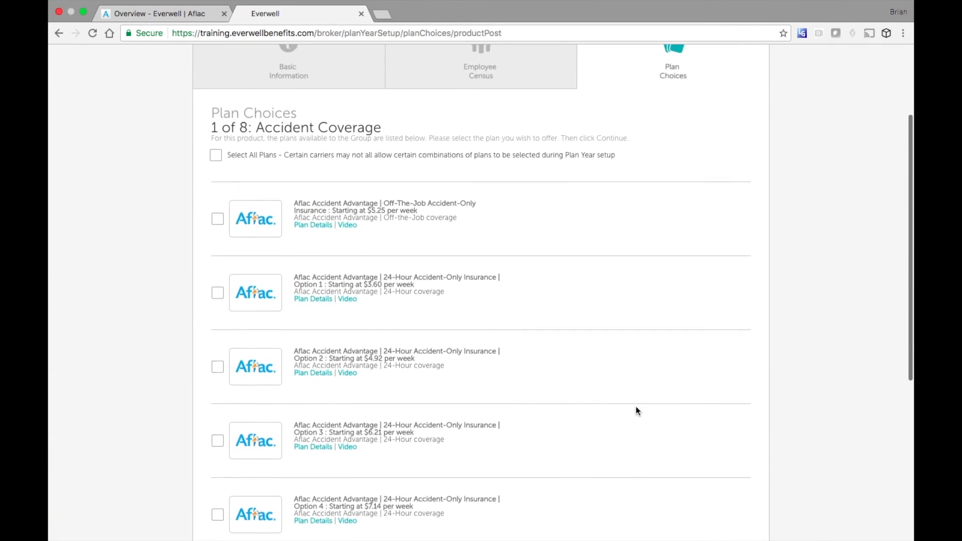
scroll(636, 407, "down", 3)
scroll(636, 407, "up", 1)
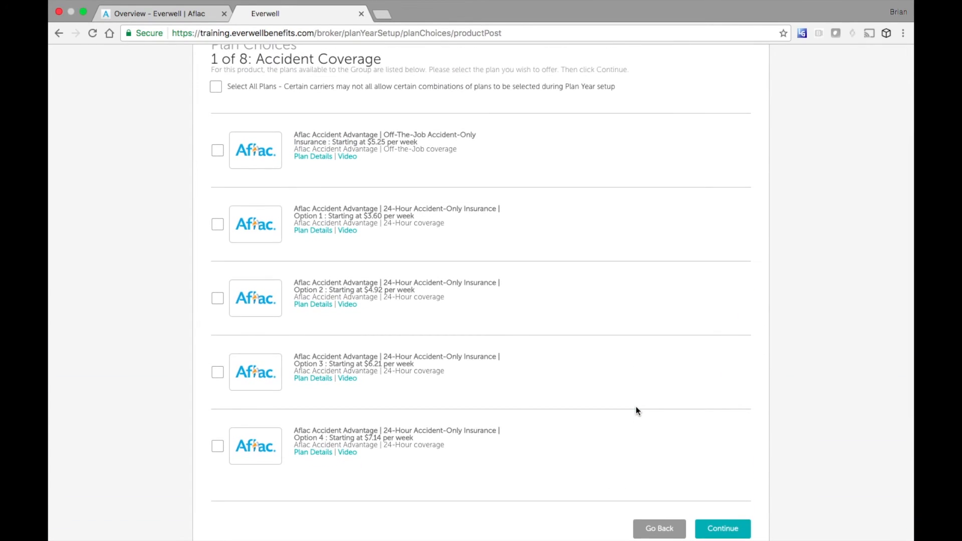
scroll(636, 409, "up", 2)
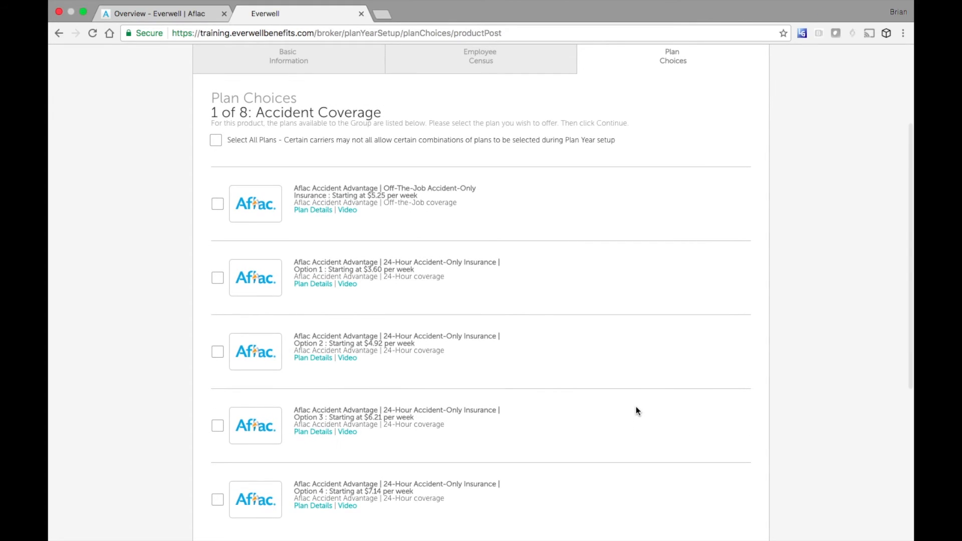
left_click(218, 204)
scroll(799, 265, "down", 1)
scroll(805, 252, "down", 3)
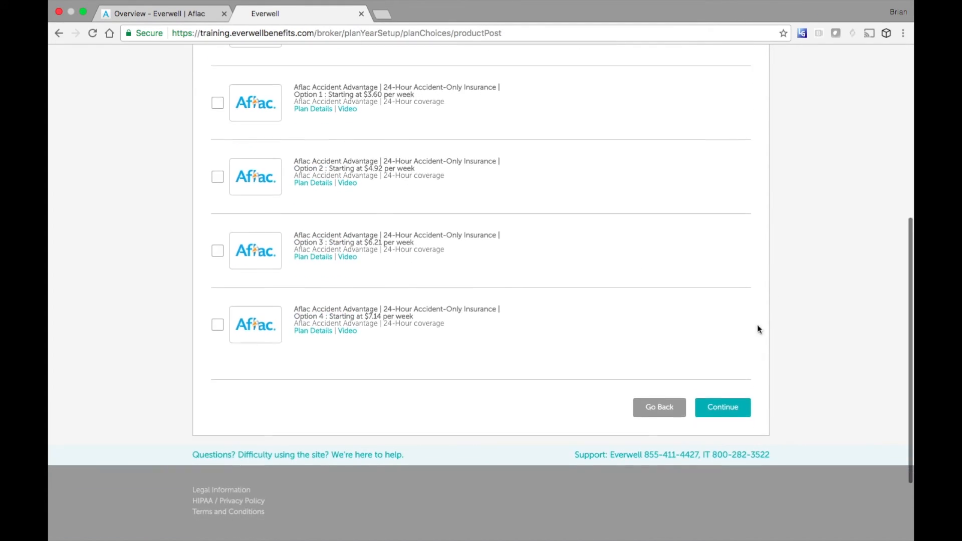
left_click(723, 407)
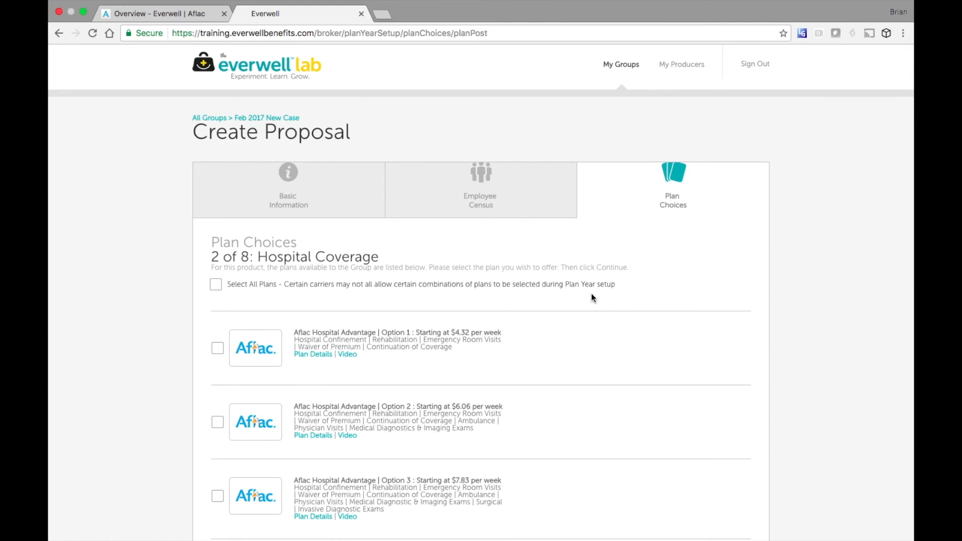
- Offer Hospital Advantage Options 1 and 2
scroll(591, 296, "down", 4)
left_click(218, 326)
left_click(217, 252)
scroll(603, 323, "down", 5)
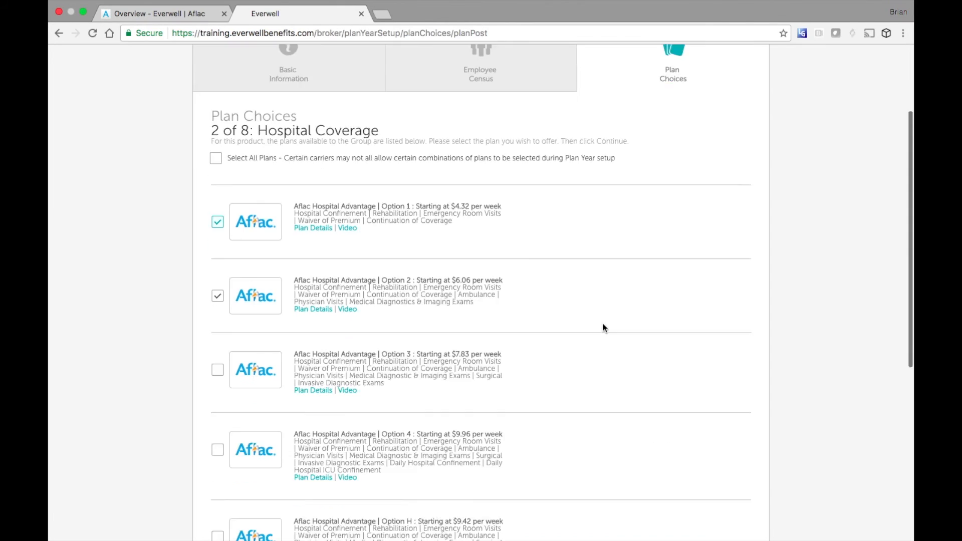
left_click(721, 487)
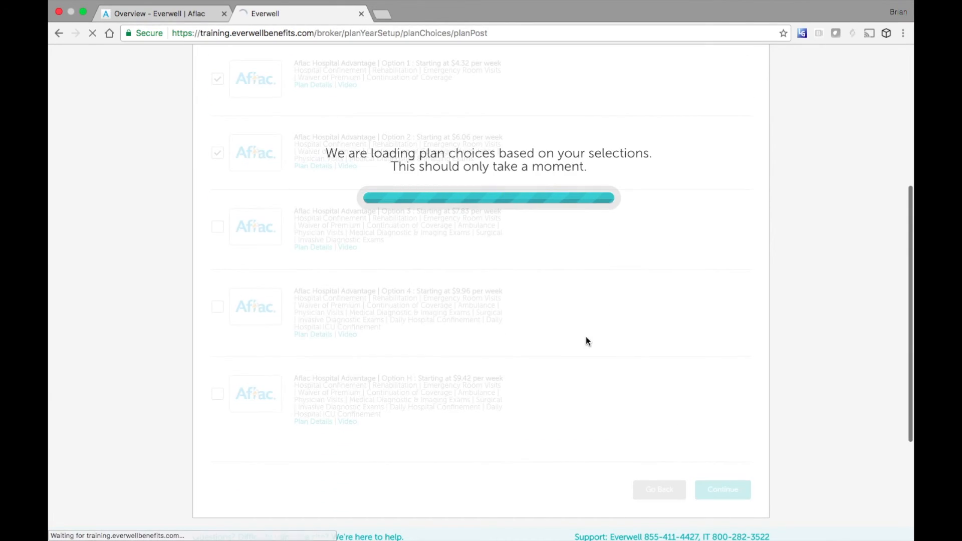
- Offer the 3 month and 6 month benefit period short-term disability plans
scroll(587, 341, "down", 4)
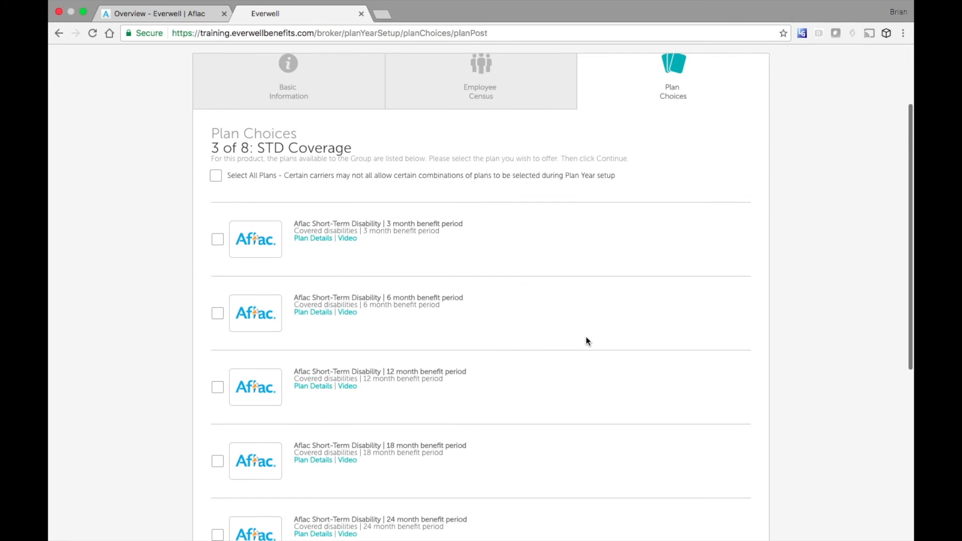
left_click(218, 213)
left_click(218, 287)
scroll(757, 323, "down", 1)
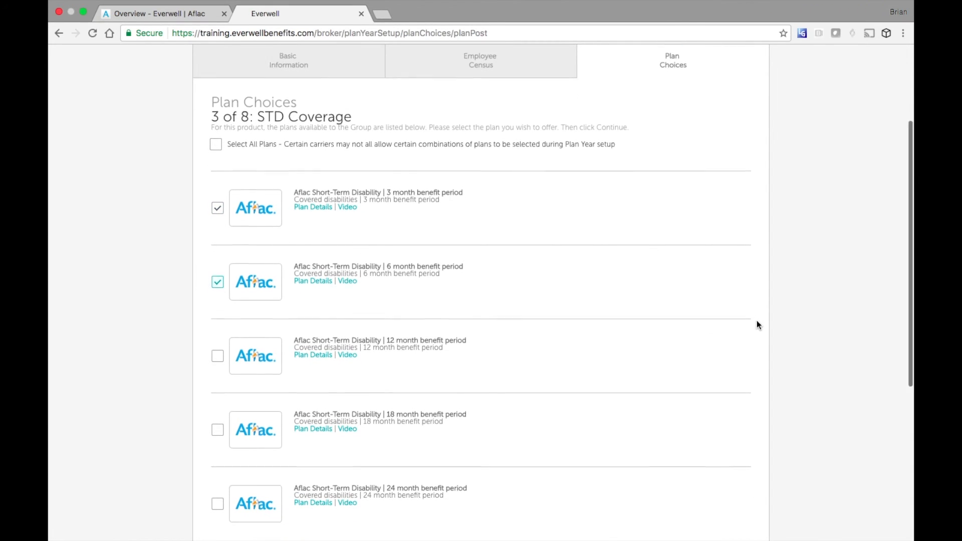
scroll(757, 324, "down", 5)
left_click(722, 396)
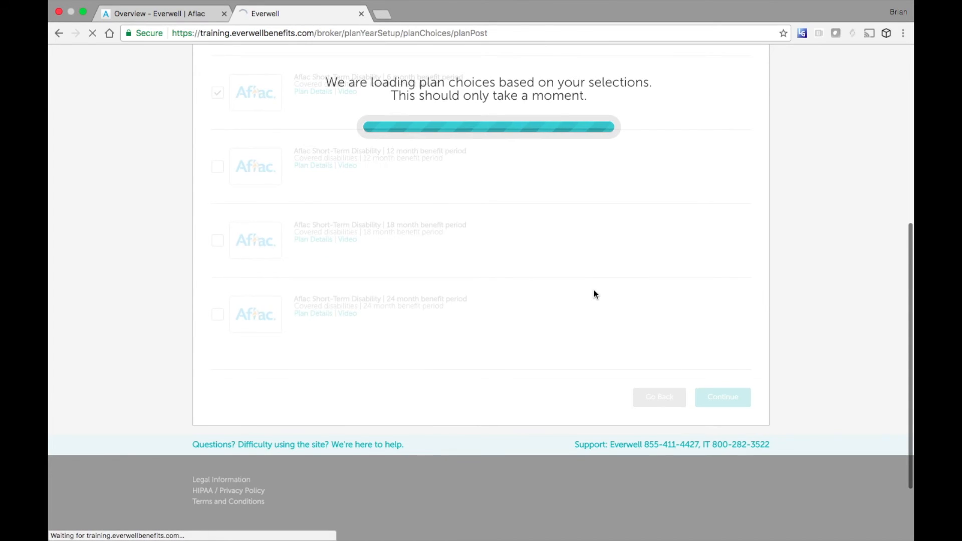
- Offer the Aflac Cancer Care Preferred plan
scroll(566, 309, "down", 3)
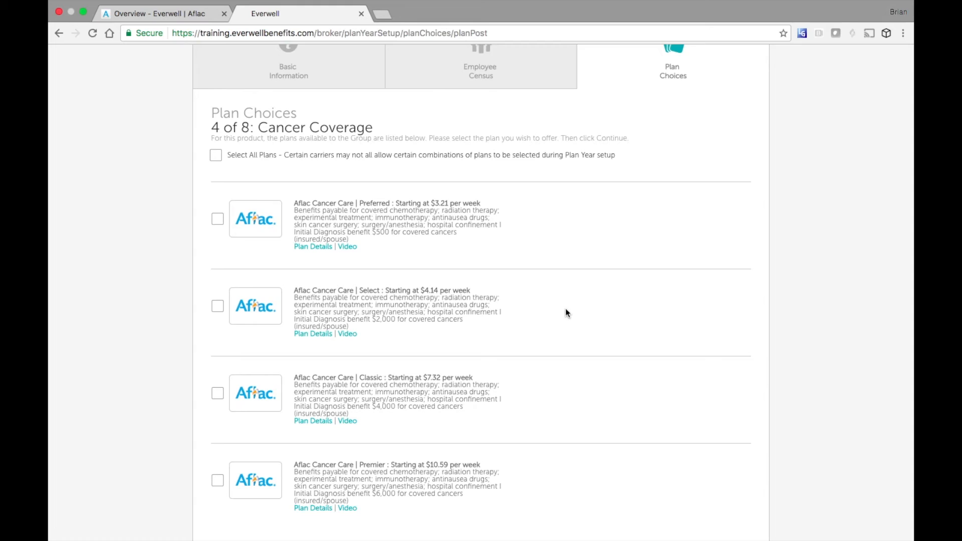
left_click(218, 220)
scroll(674, 323, "down", 4)
left_click(725, 400)
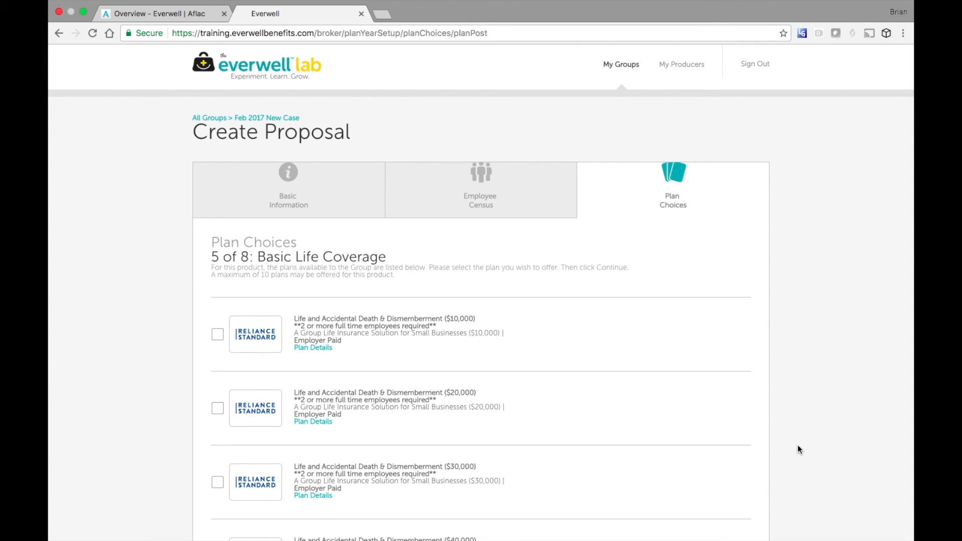
- Offer the $20,000, $50,000, $75,000 and $100,000 Basic Life plans
scroll(800, 449, "down", 4)
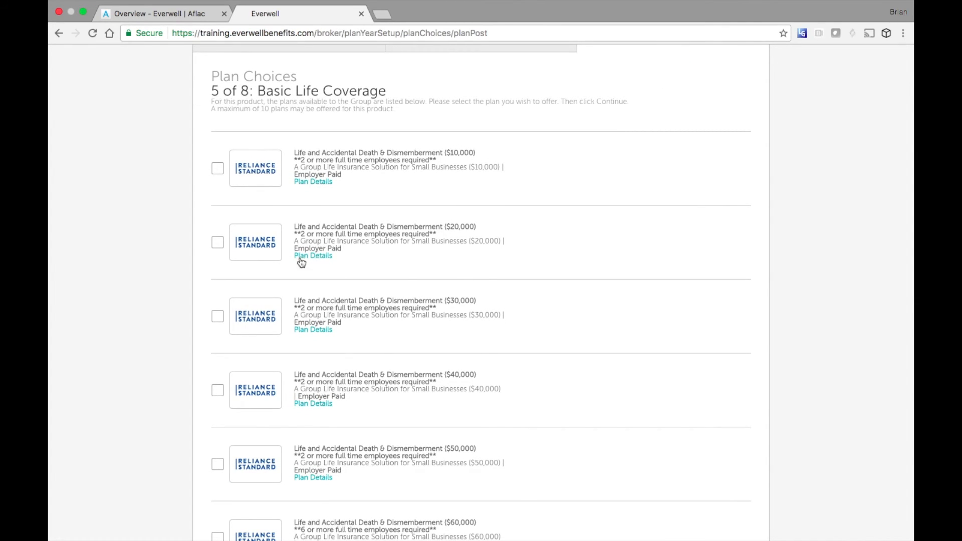
left_click(218, 242)
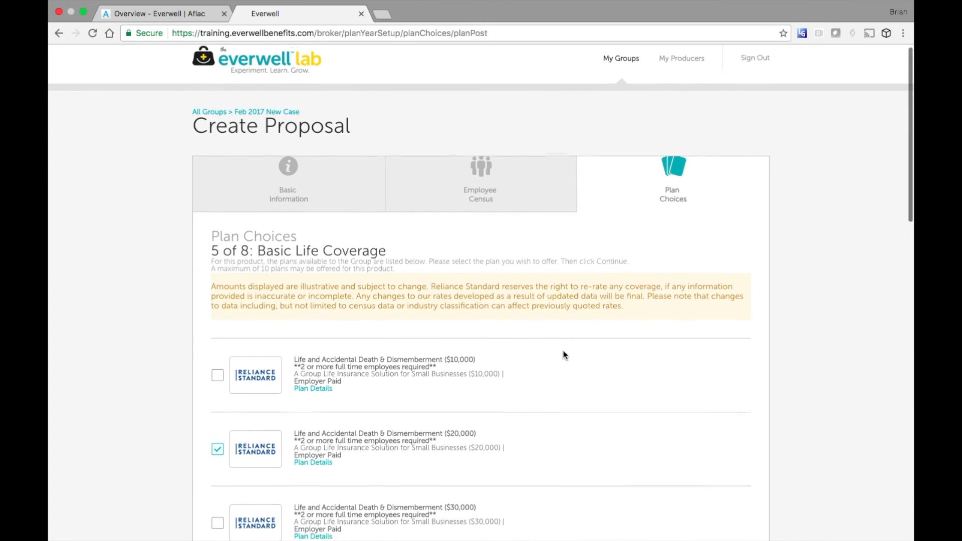
scroll(564, 355, "down", 6)
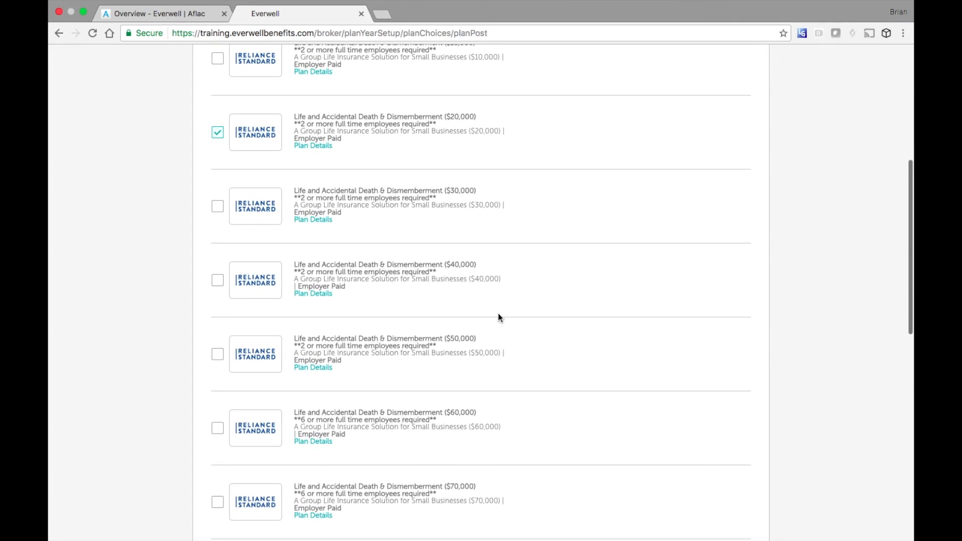
left_click(218, 355)
scroll(591, 355, "down", 4)
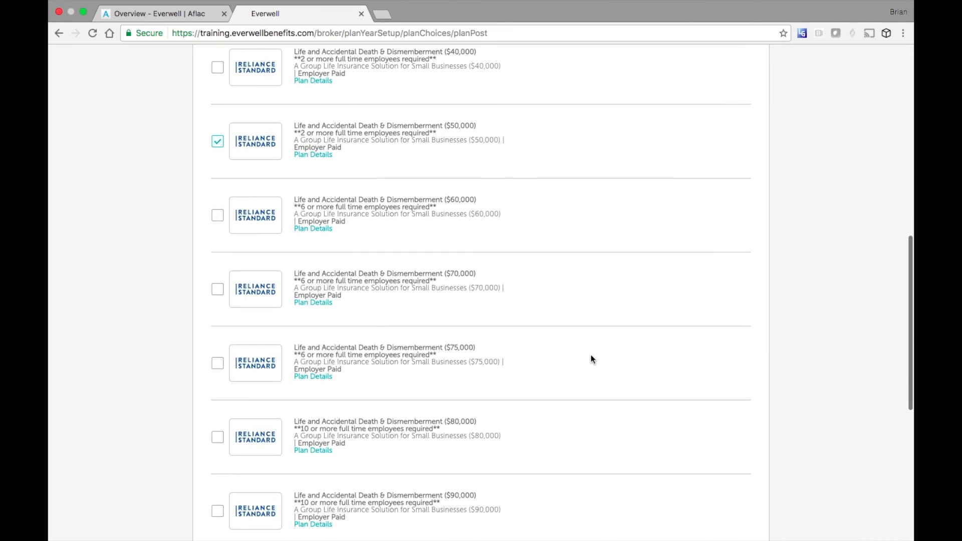
left_click(220, 361)
scroll(637, 369, "down", 3)
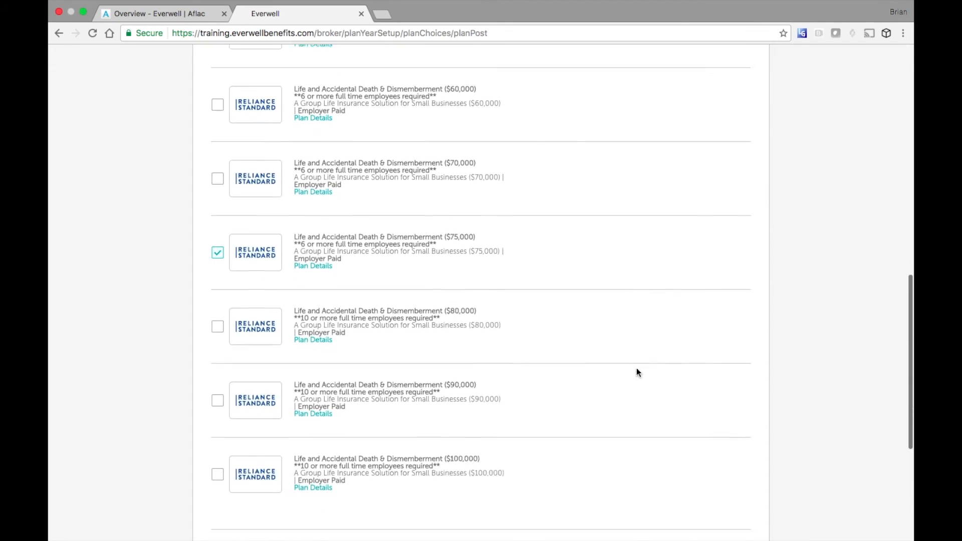
left_click(220, 444)
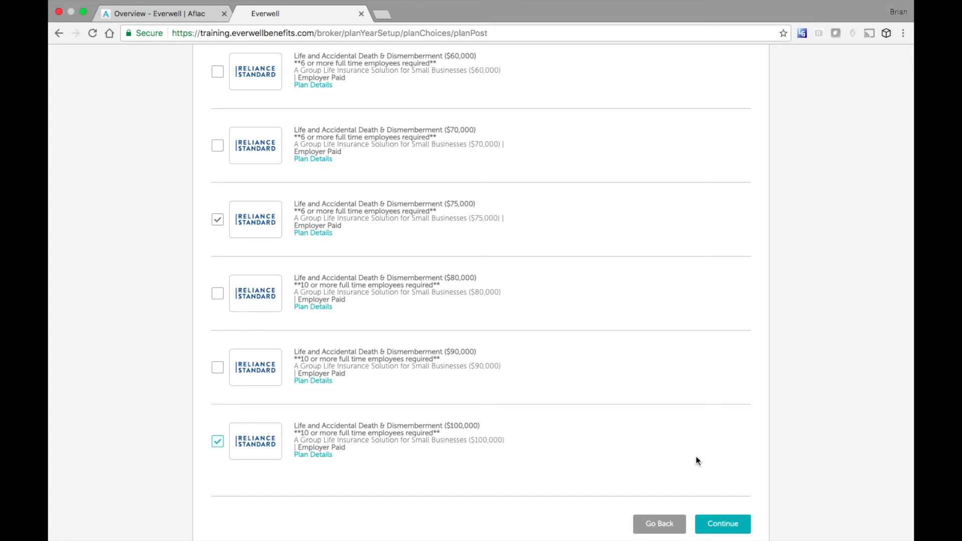
left_click(723, 523)
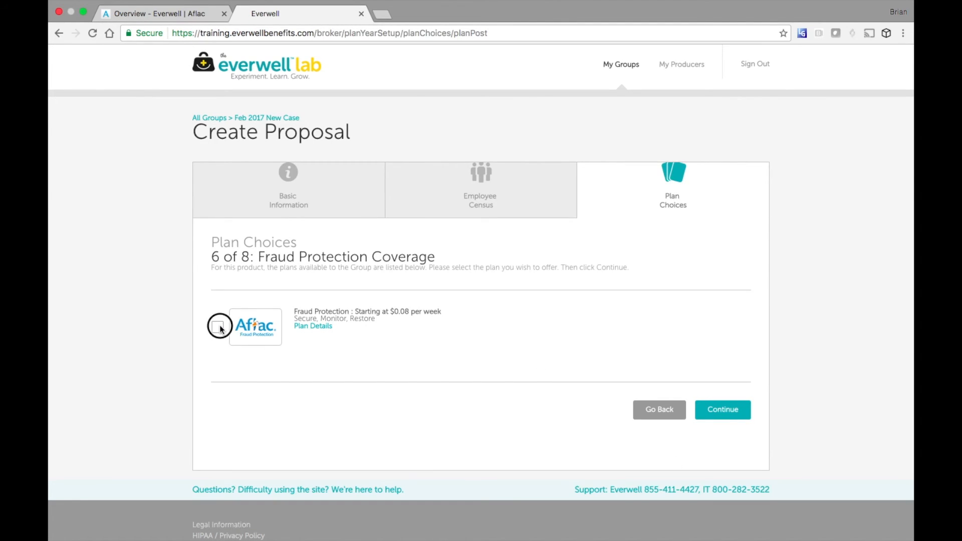
- Offer the Fraud Protection plan, MeMD telemedicine and both long-term disability plans
left_click(219, 328)
left_click(722, 409)
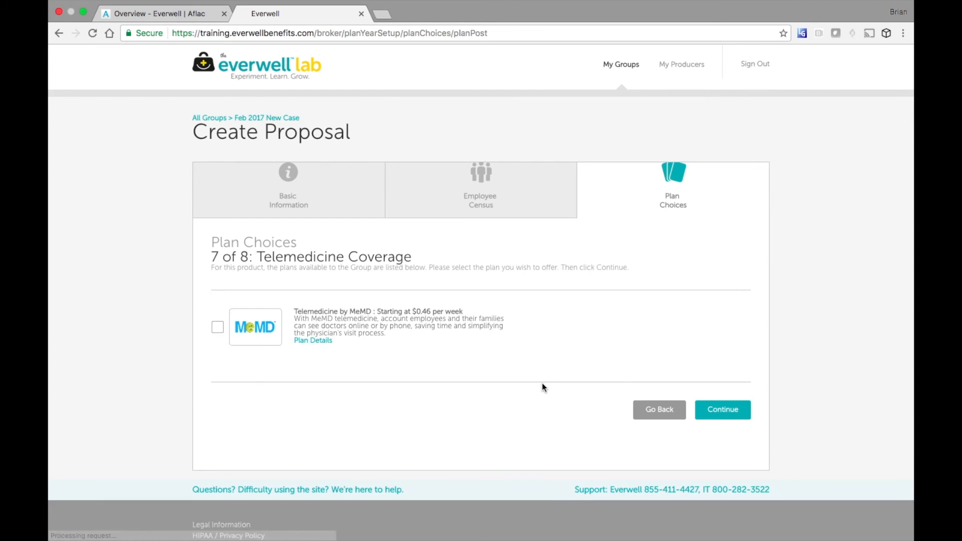
left_click(218, 327)
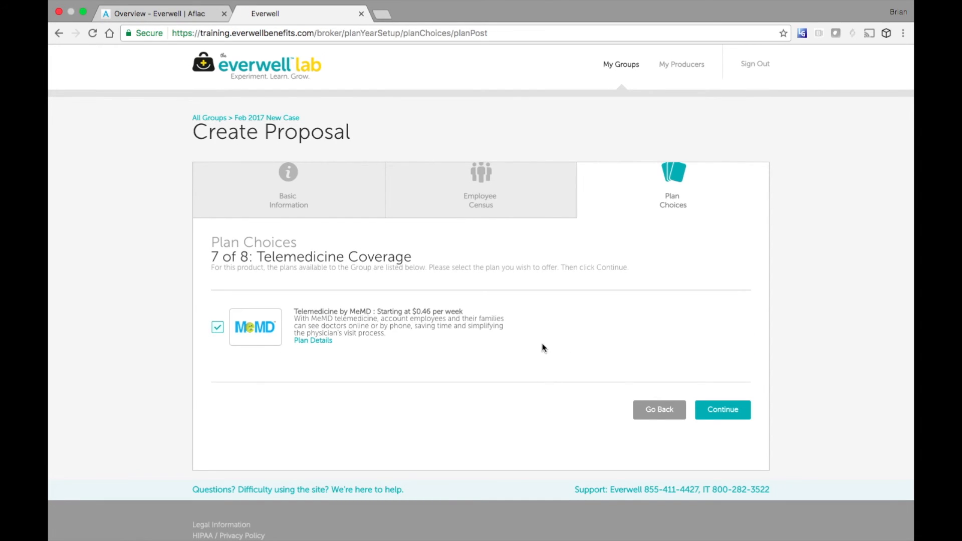
left_click(735, 405)
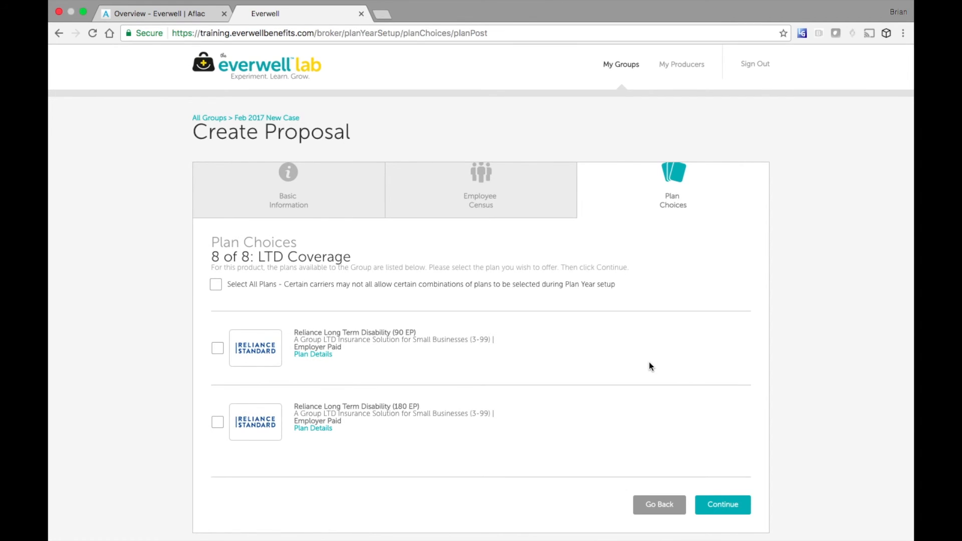
left_click(216, 285)
scroll(636, 461, "down", 3)
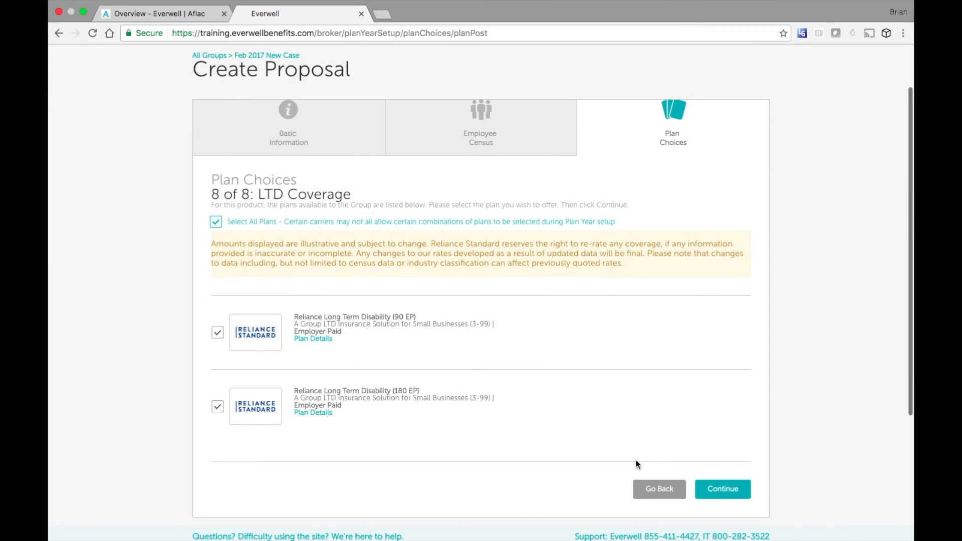
left_click(729, 501)
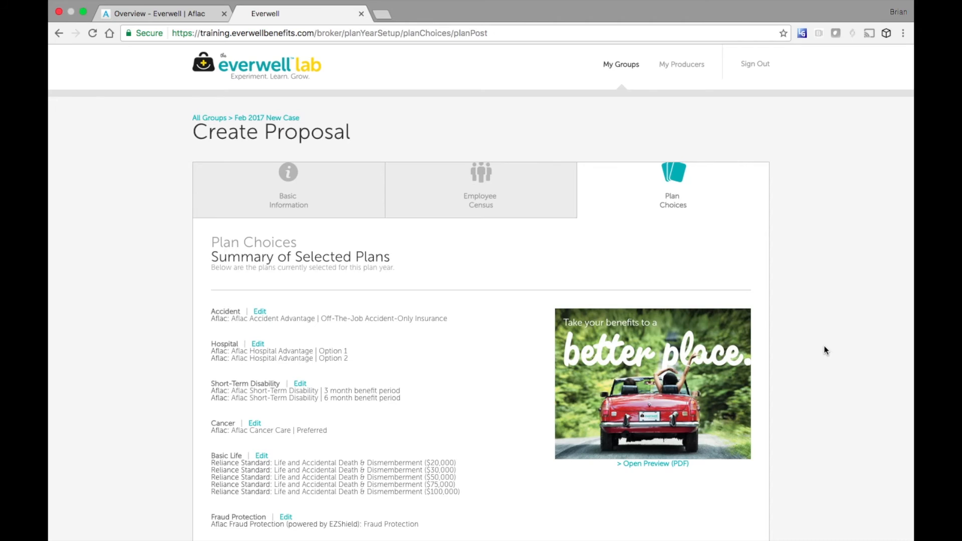
- Finalize the proposal from the plan summary, downloading its PDF
scroll(824, 344, "down", 3)
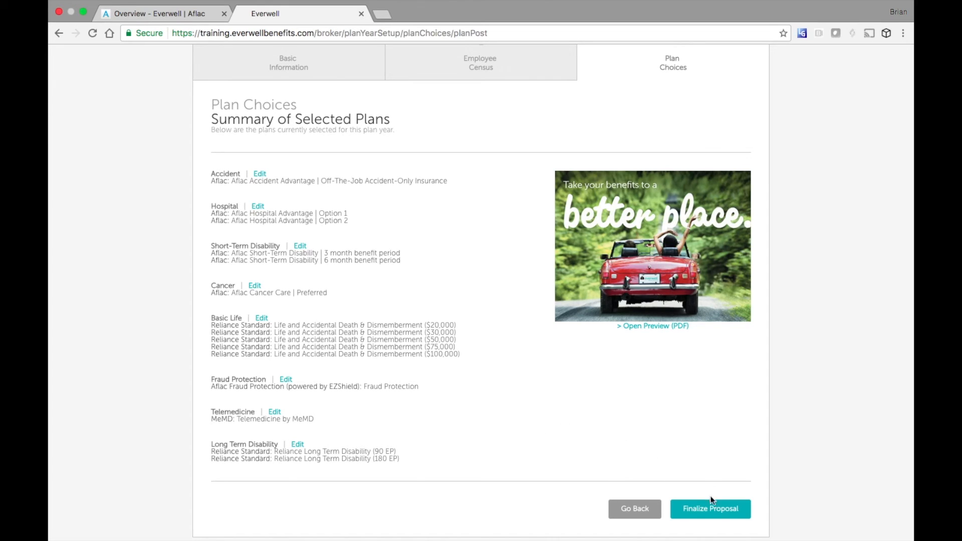
left_click(710, 511)
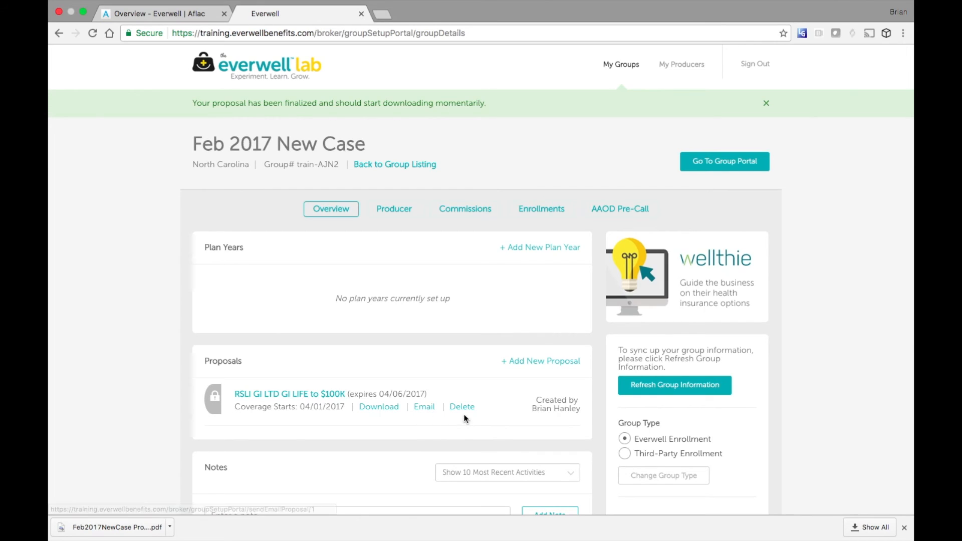
- Open the downloaded Feb2017NewCase proposal PDF
left_click(135, 530)
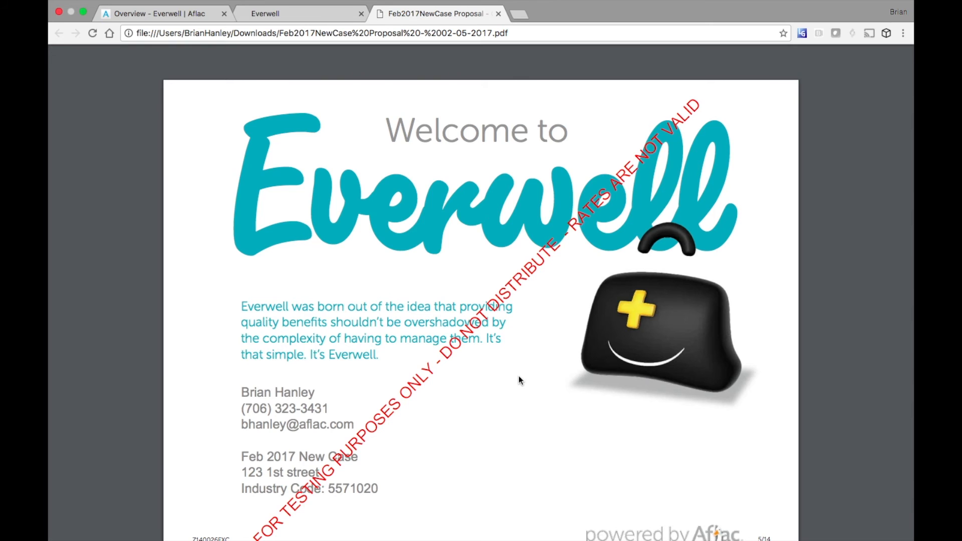
- Scroll through the Aflac hospital, disability and cancer rate sheets to the Reliance Standard Life and AD&D page
scroll(539, 377, "down", 15)
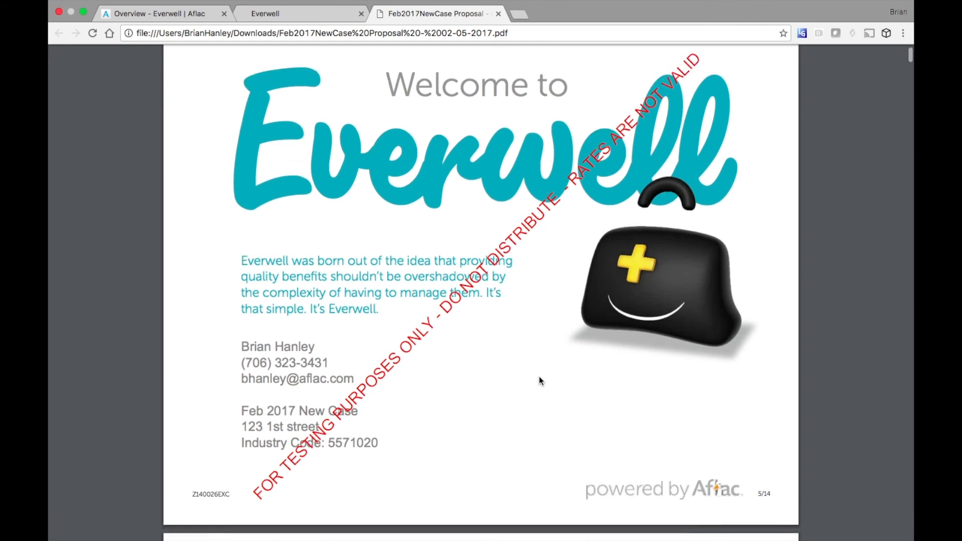
scroll(539, 377, "down", 15)
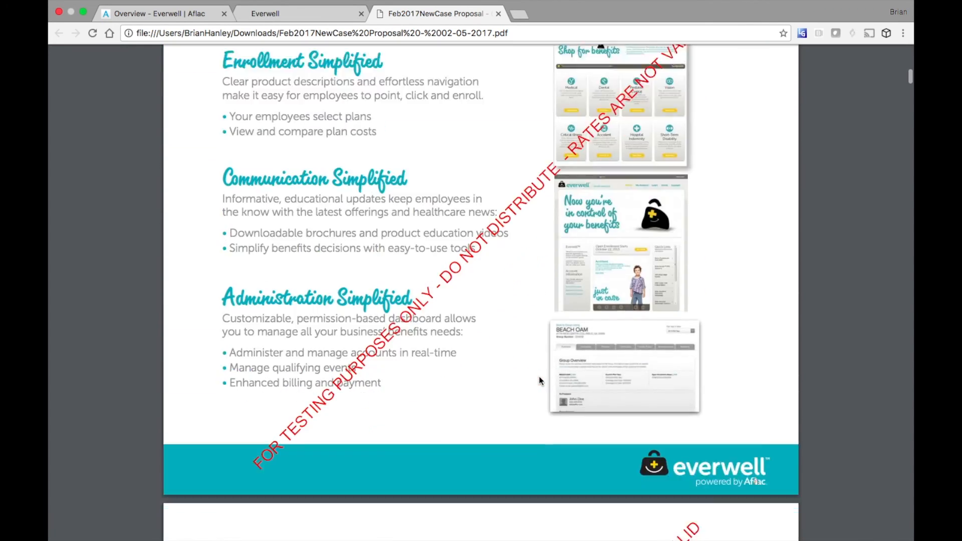
scroll(540, 377, "down", 15)
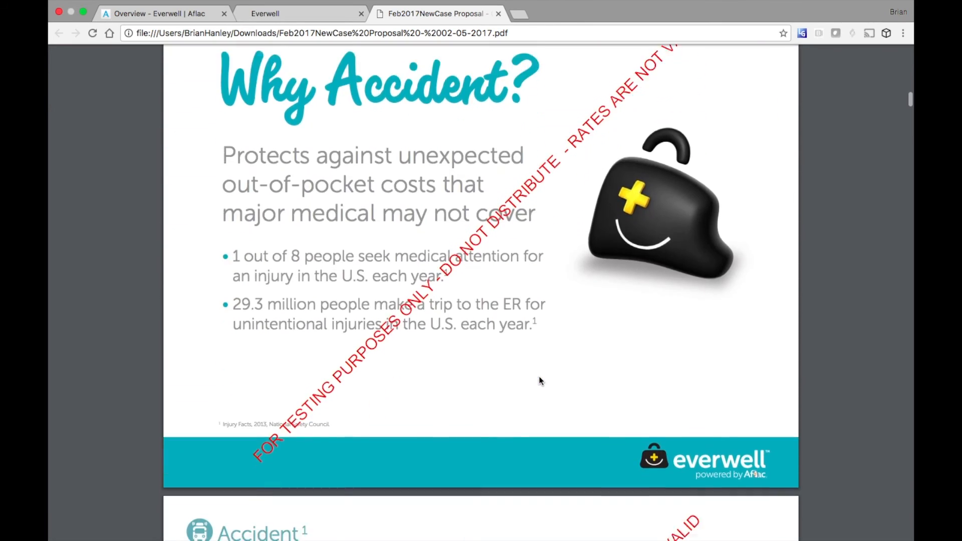
scroll(539, 377, "down", 15)
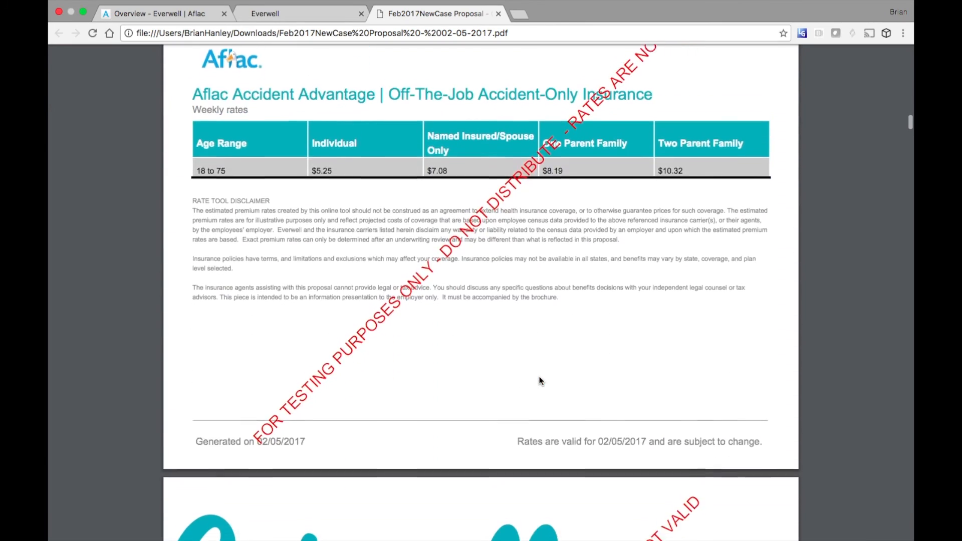
scroll(539, 380, "down", 15)
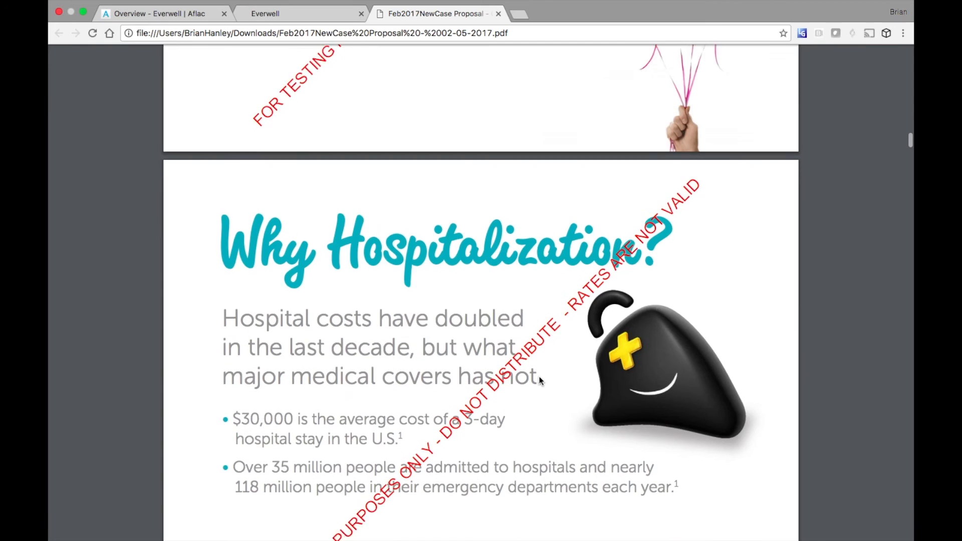
scroll(540, 380, "down", 14)
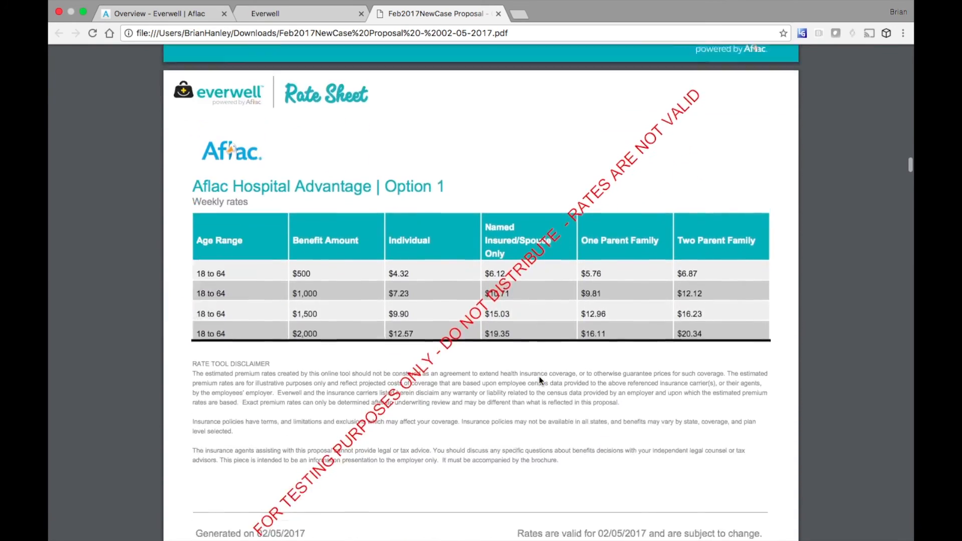
scroll(539, 380, "down", 14)
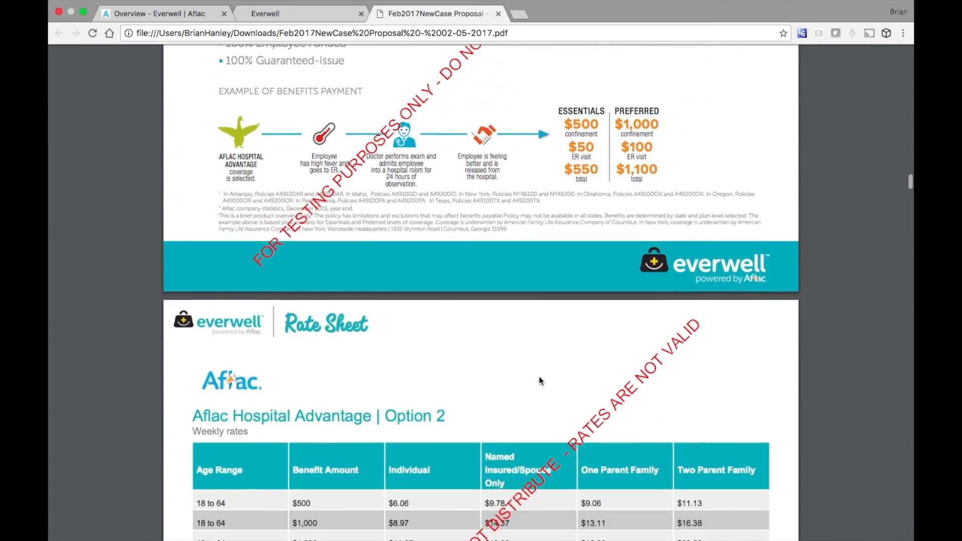
scroll(539, 380, "down", 14)
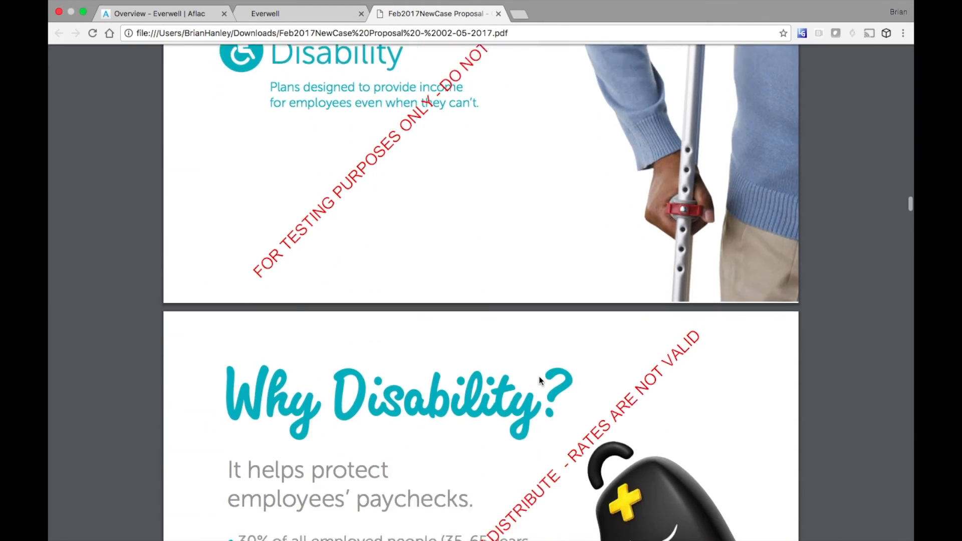
scroll(539, 380, "down", 14)
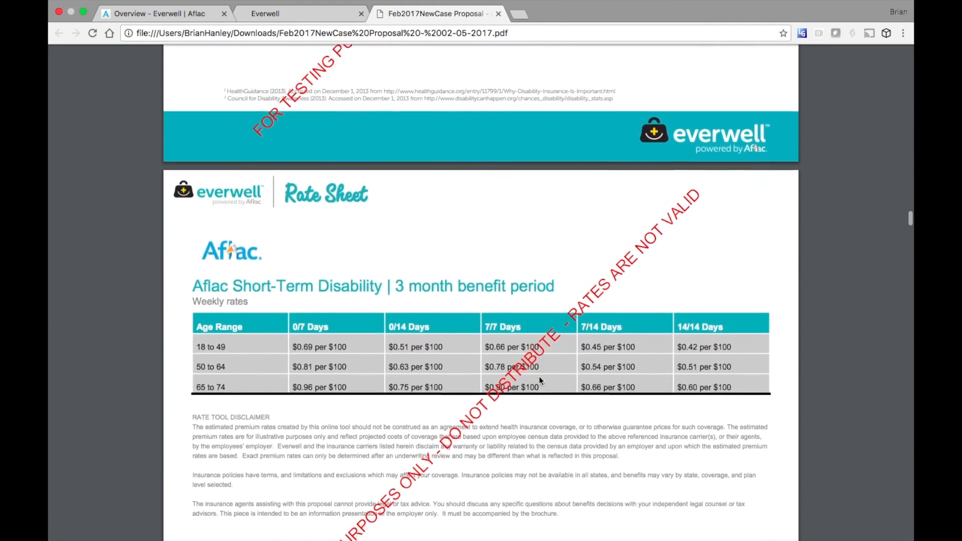
scroll(539, 380, "down", 14)
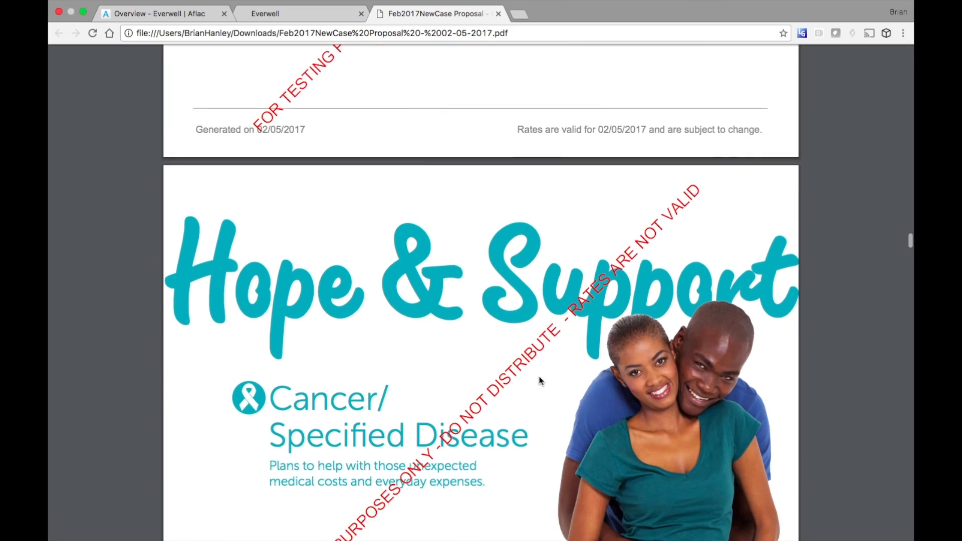
scroll(540, 381, "down", 14)
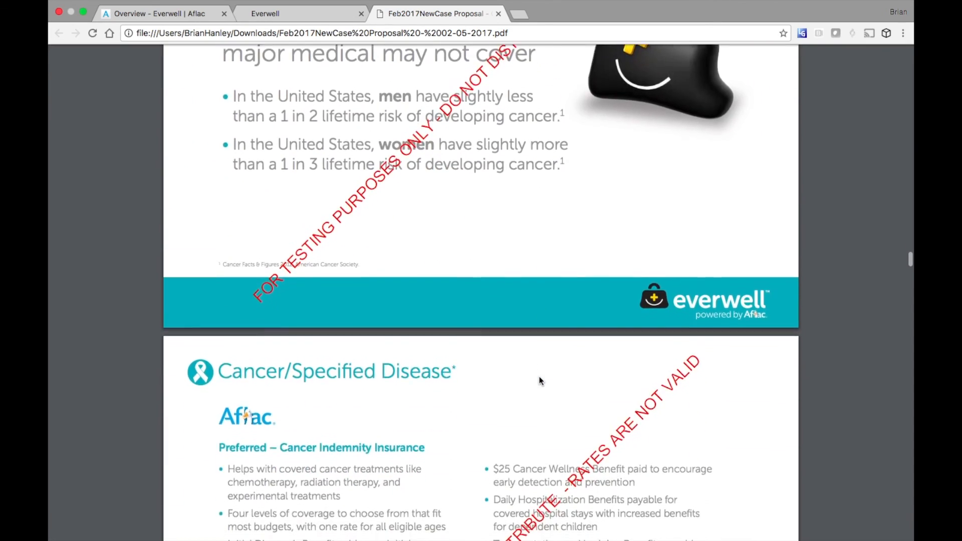
scroll(539, 381, "down", 14)
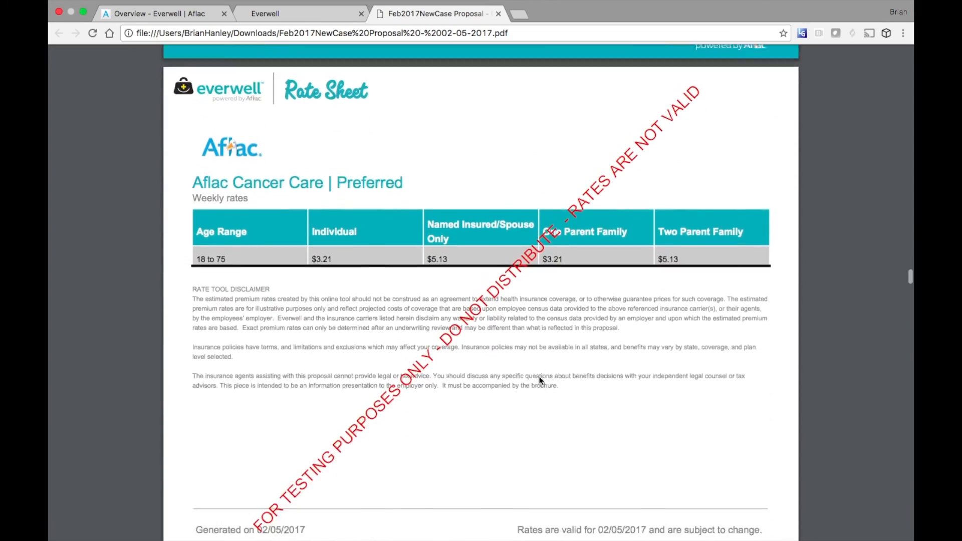
scroll(539, 380, "down", 14)
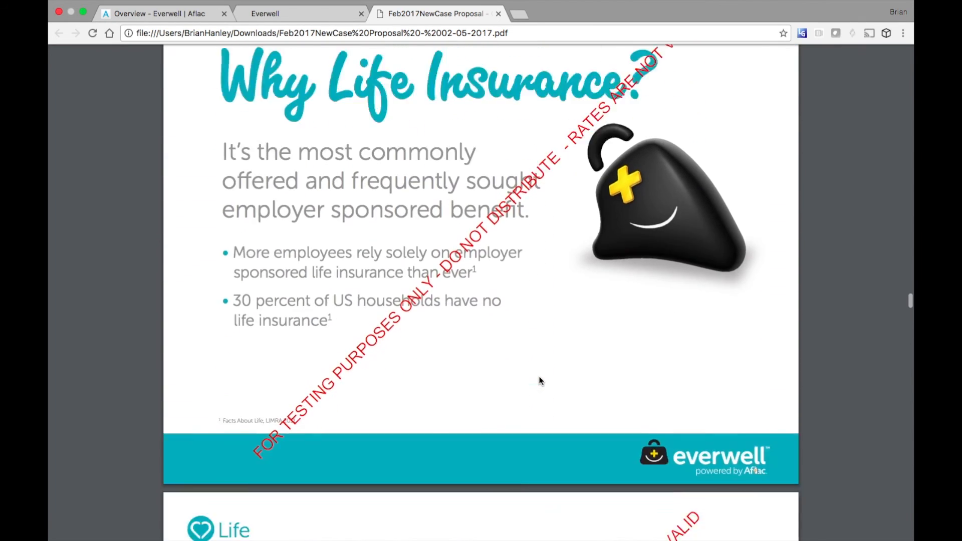
scroll(540, 381, "down", 6)
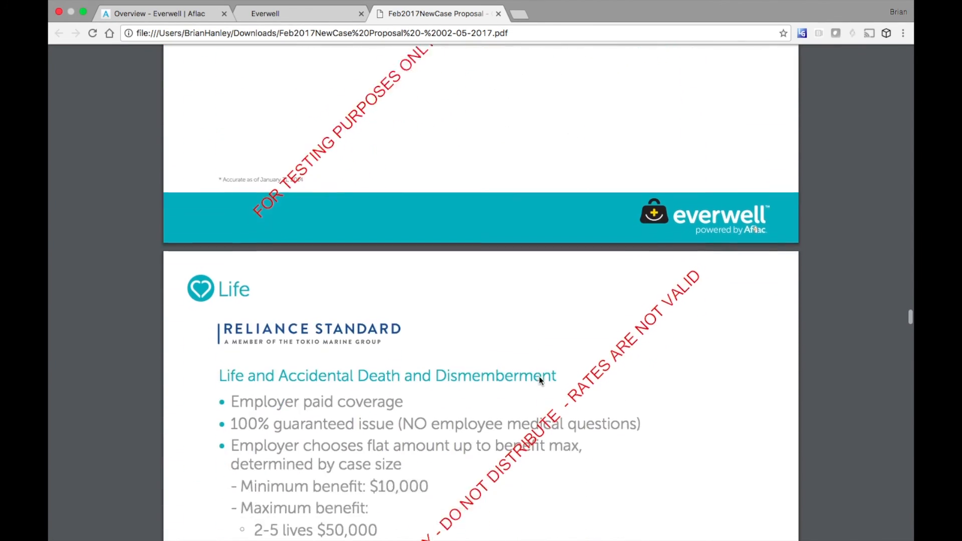
scroll(539, 381, "down", 11)
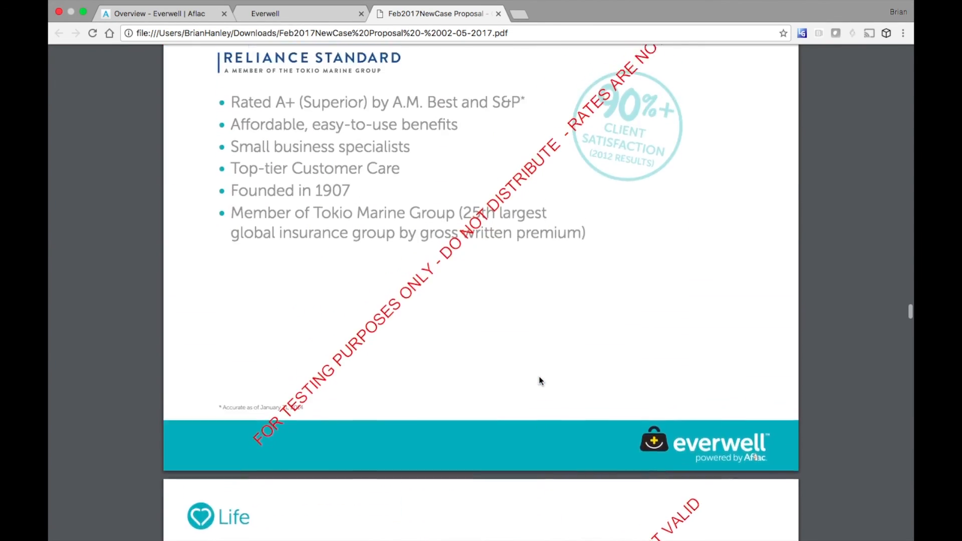
scroll(539, 381, "up", 1)
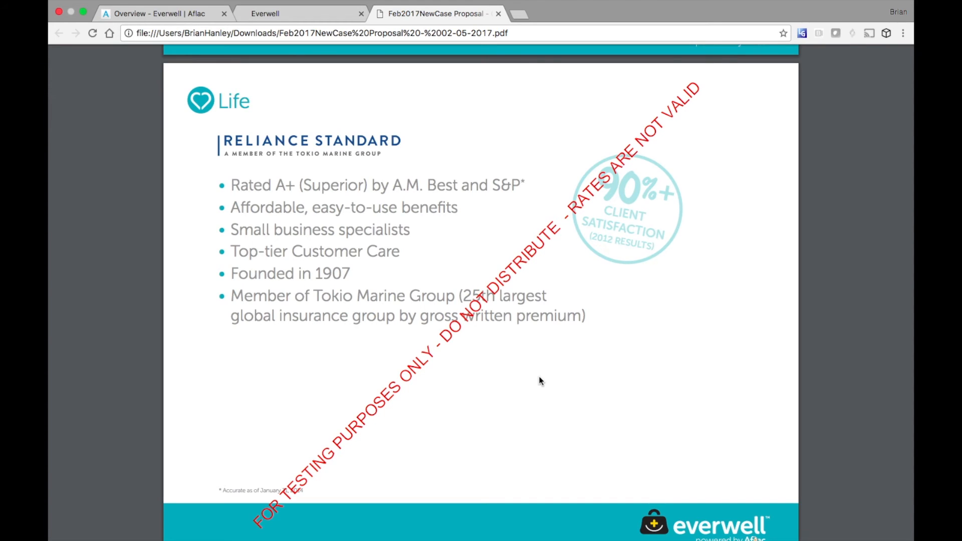
scroll(539, 378, "down", 9)
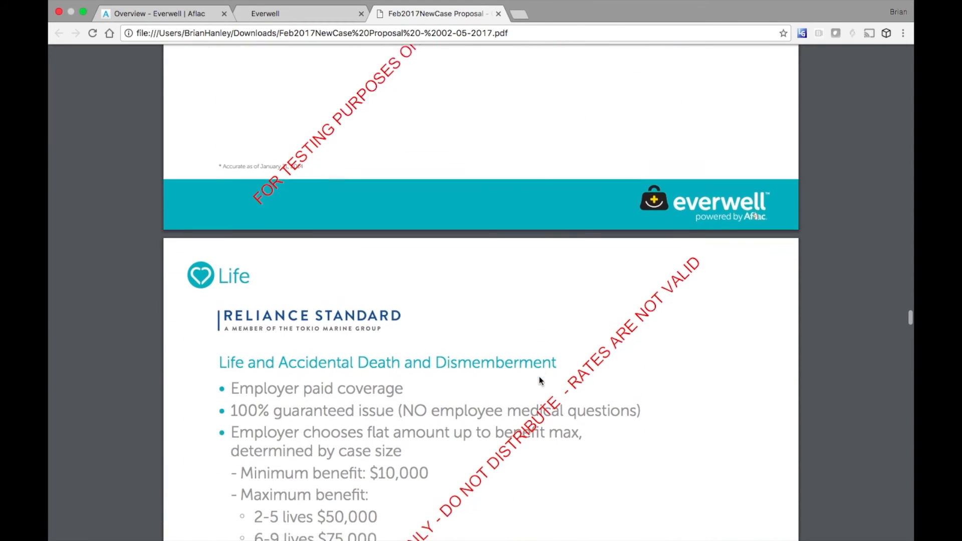
- Scroll through the Reliance Standard Life details to the $20,000 Life and AD&D rate sheet
scroll(539, 381, "down", 2)
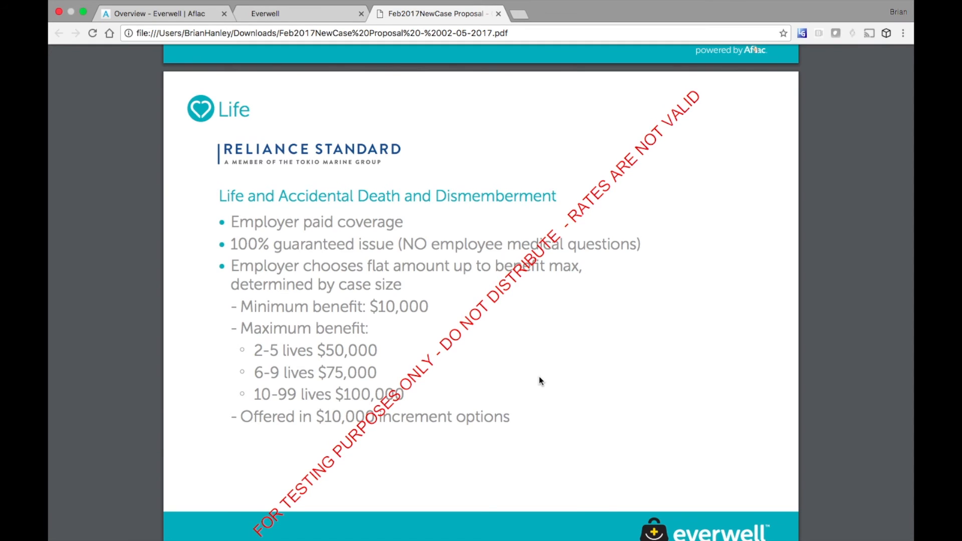
scroll(539, 380, "down", 9)
scroll(540, 380, "down", 1)
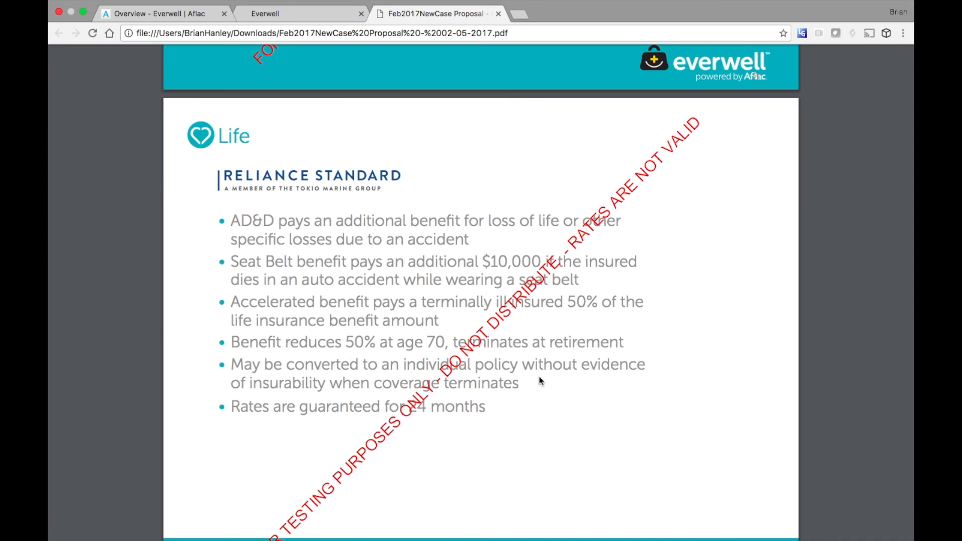
scroll(539, 380, "down", 15)
scroll(539, 380, "down", 1)
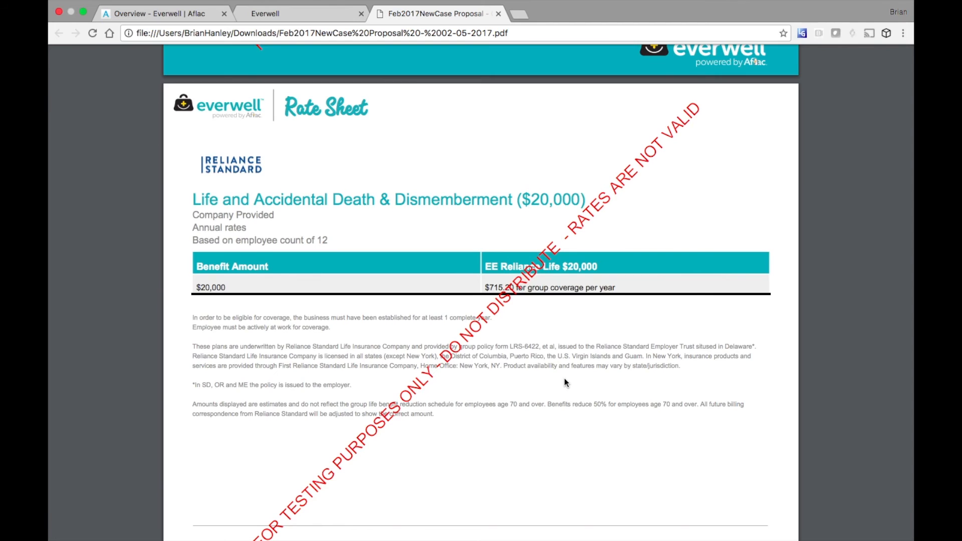
- Scroll through the $30,000–$100,000 Life and AD&D rate sheets to the Why EZShield? page
scroll(565, 381, "down", 8)
scroll(565, 382, "down", 2)
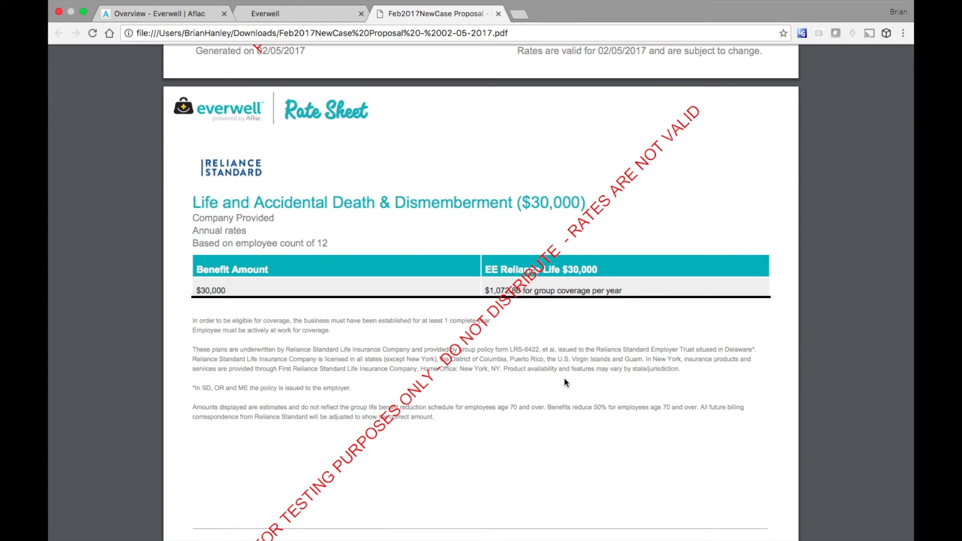
scroll(565, 383, "down", 10)
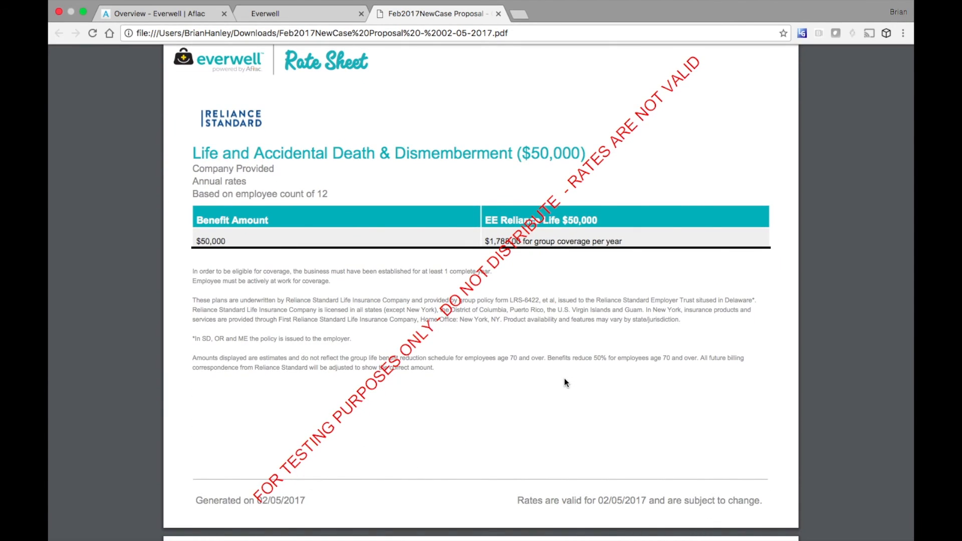
scroll(565, 382, "down", 9)
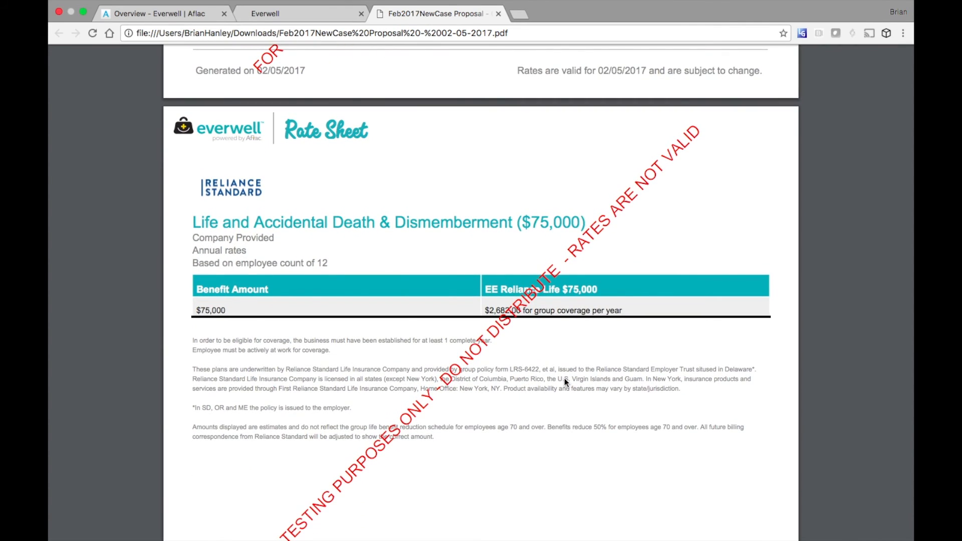
scroll(565, 382, "down", 9)
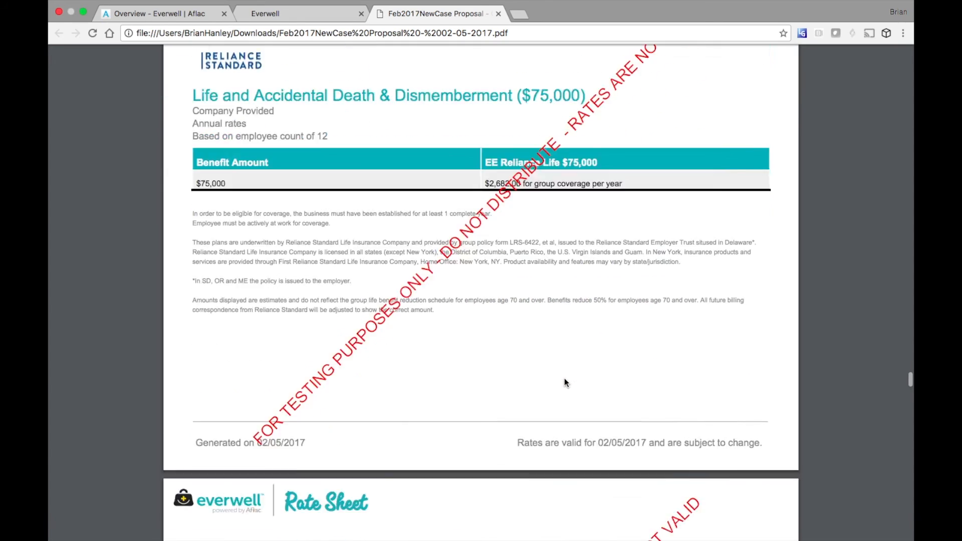
scroll(565, 382, "down", 1)
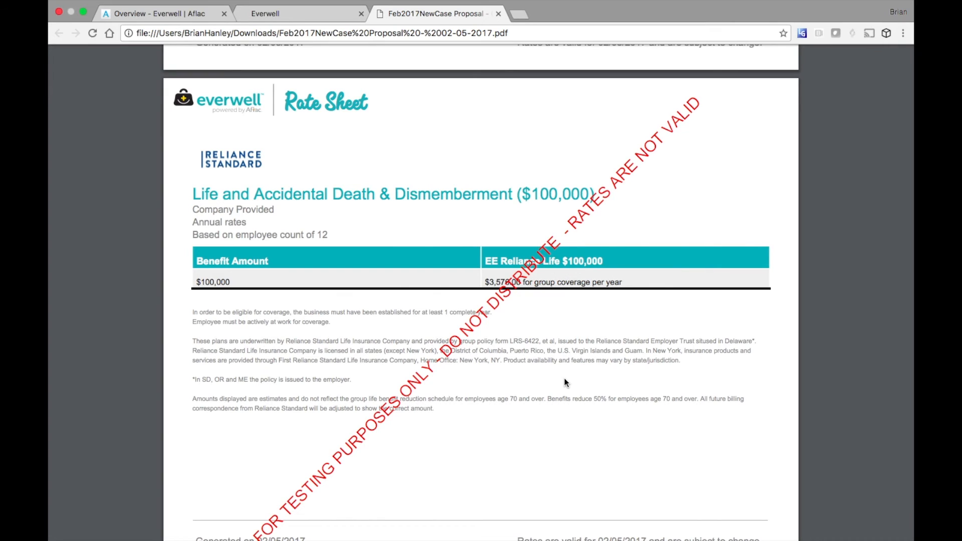
scroll(564, 380, "down", 10)
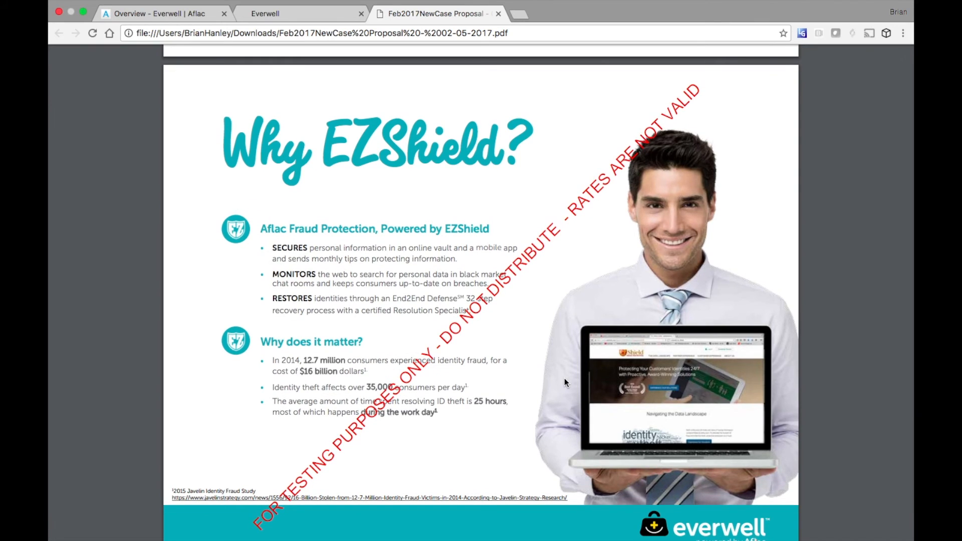
- Scroll past the MeMD pricing and Why Disability? pages to the Reliance Standard LTD overview
scroll(564, 379, "down", 10)
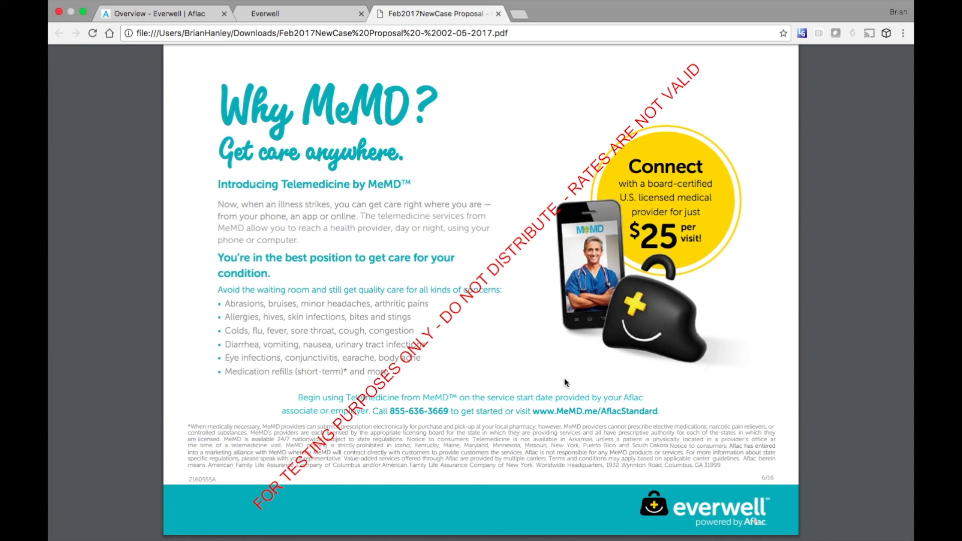
scroll(565, 379, "down", 8)
scroll(564, 380, "down", 2)
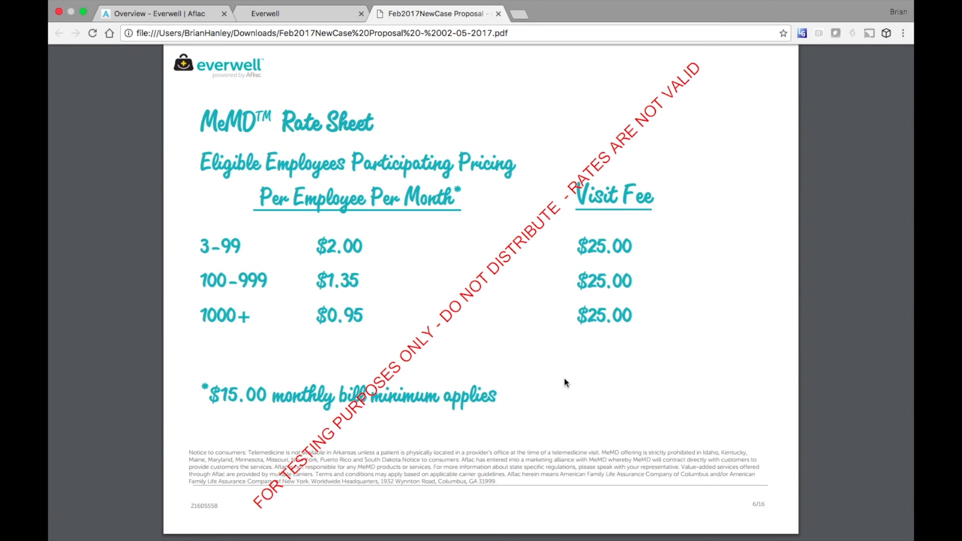
scroll(565, 382, "down", 10)
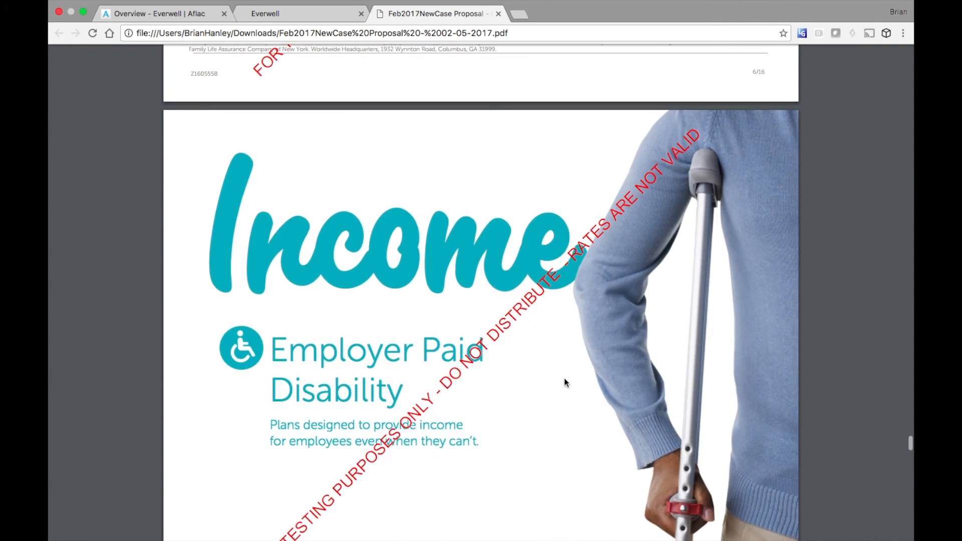
scroll(565, 383, "down", 6)
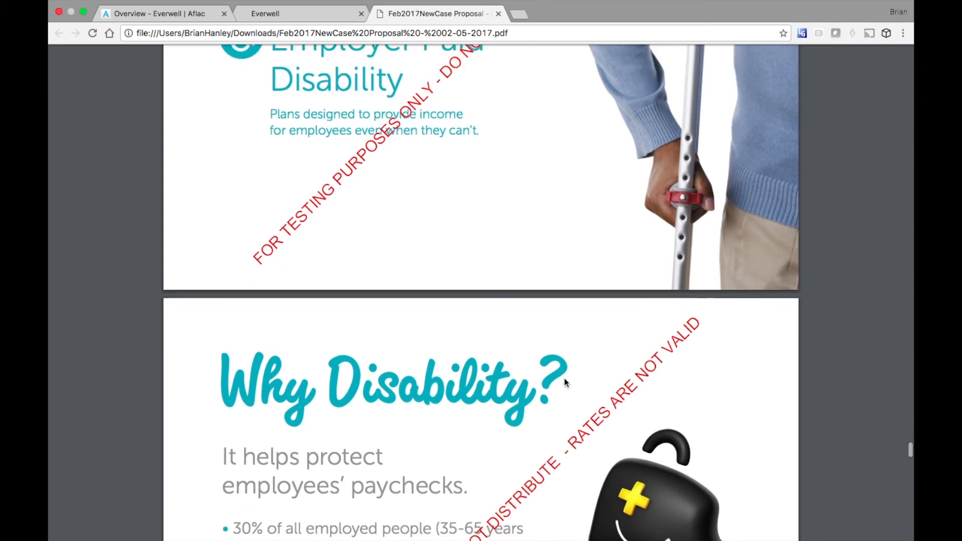
scroll(565, 382, "down", 4)
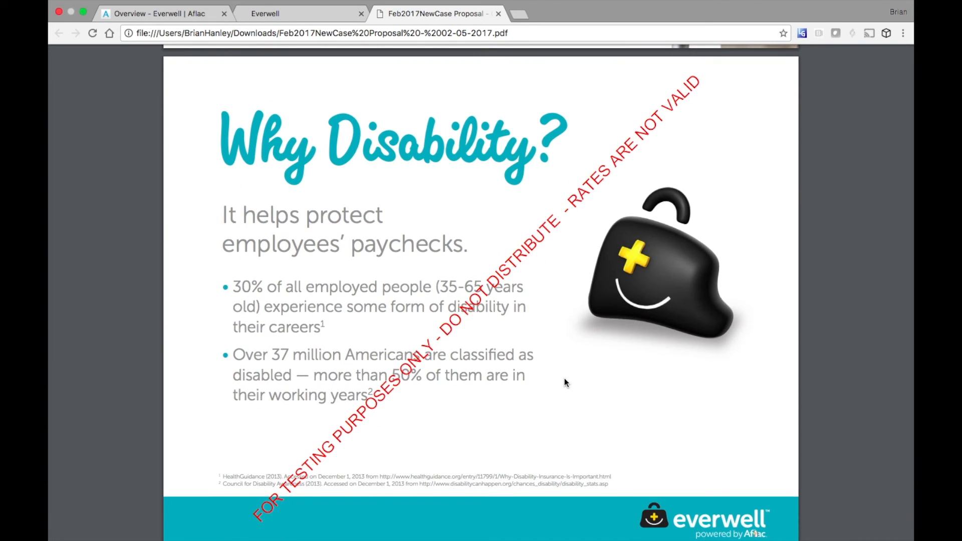
scroll(565, 382, "down", 10)
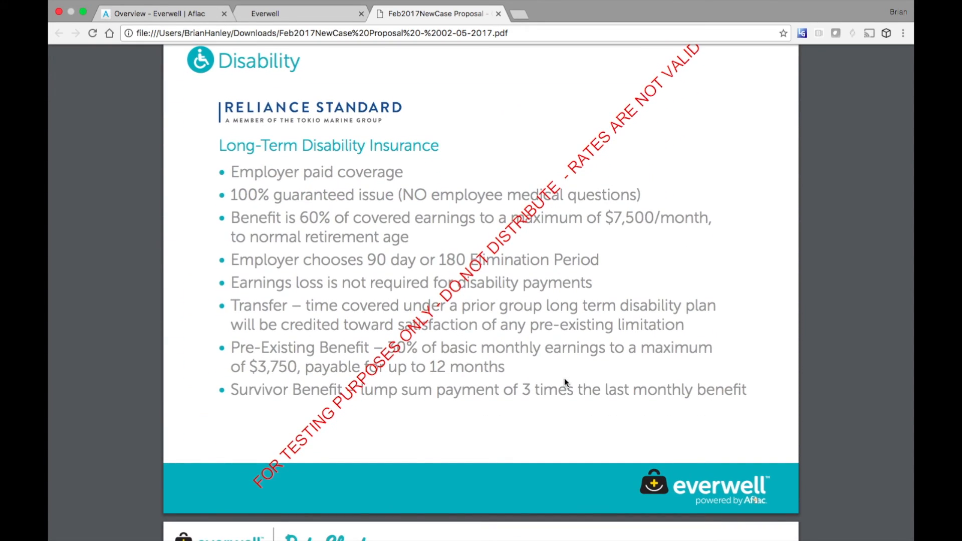
scroll(565, 382, "down", 10)
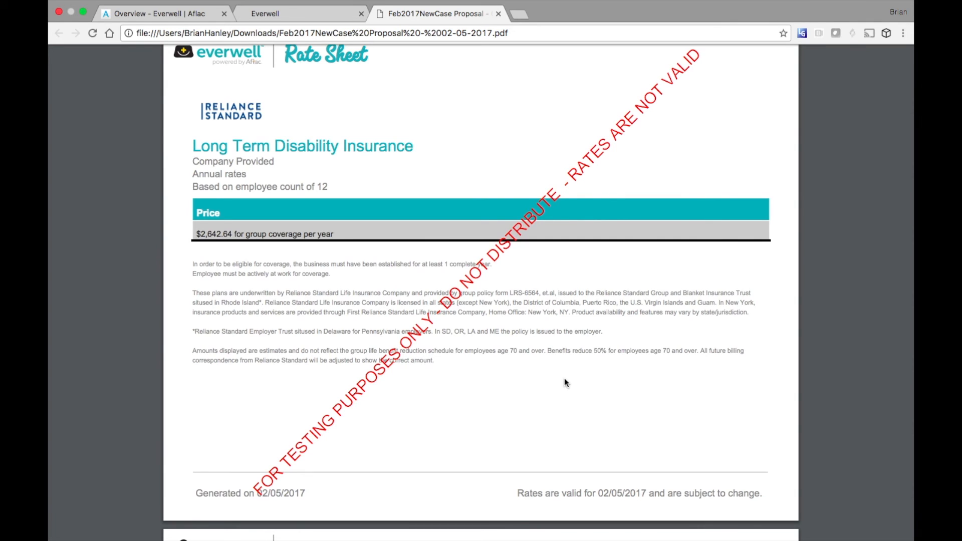
scroll(564, 382, "down", 9)
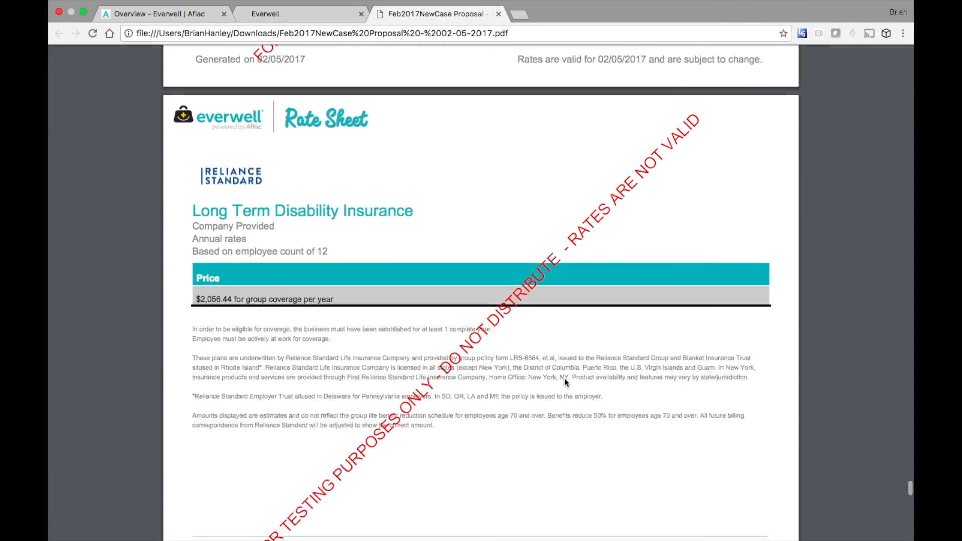
scroll(564, 382, "down", 1)
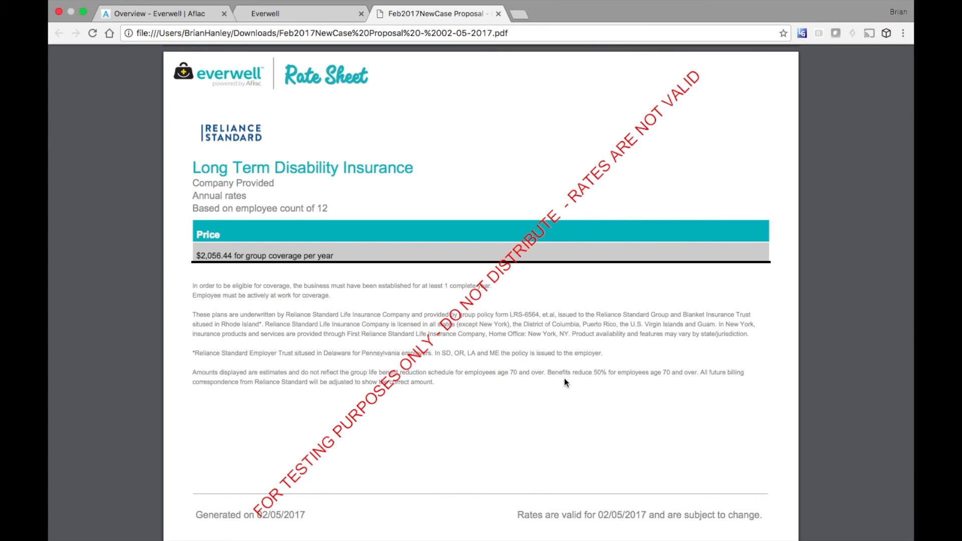
scroll(565, 379, "down", 7)
scroll(566, 383, "down", 4)
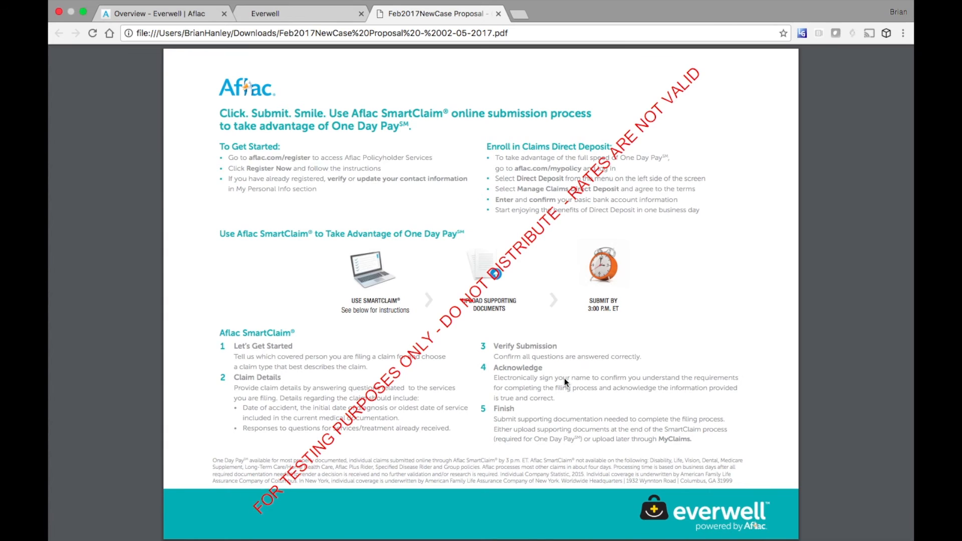
scroll(565, 382, "down", 9)
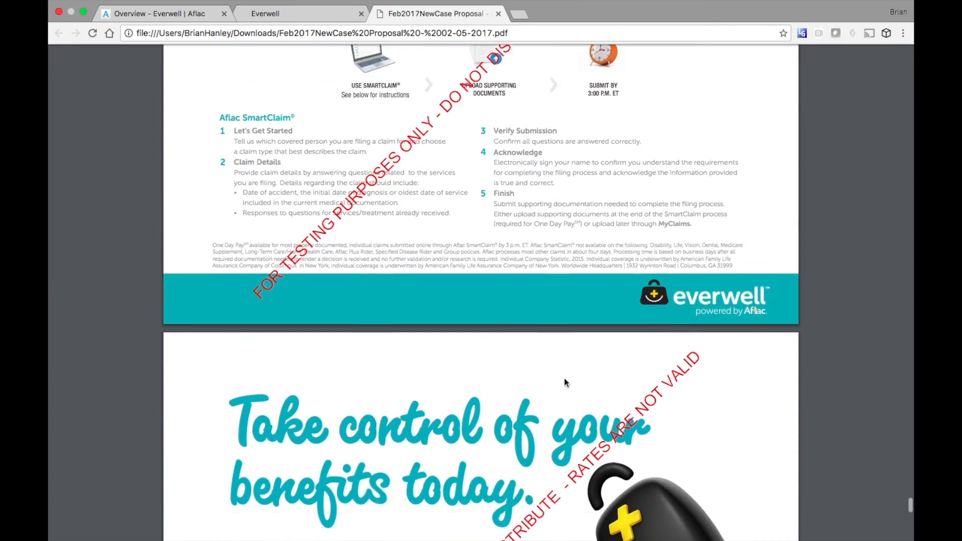
scroll(564, 383, "down", 10)
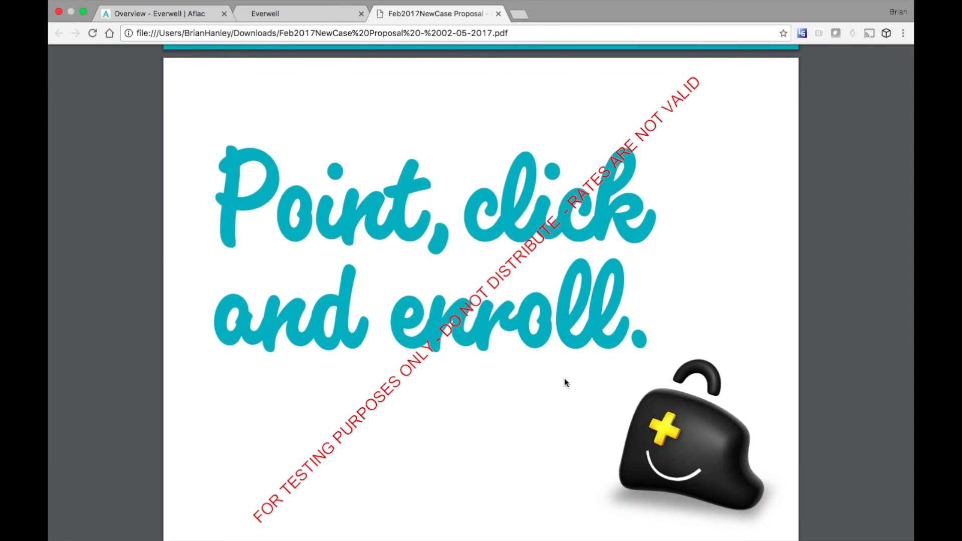
scroll(564, 383, "down", 6)
- Scroll down the Basic Information form of the Feb 2017 New Case plan year
scroll(564, 383, "down", 4)
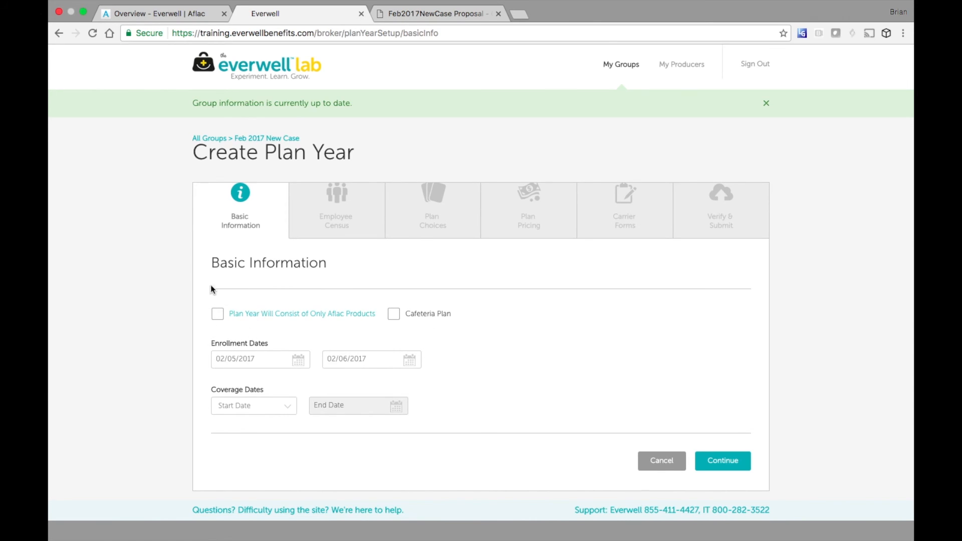
- Tick Cafeteria Plan, set enrollment 02/10/2017–03/14/2017 and coverage start 04/01/2017, then save
left_click(393, 314)
left_click(299, 361)
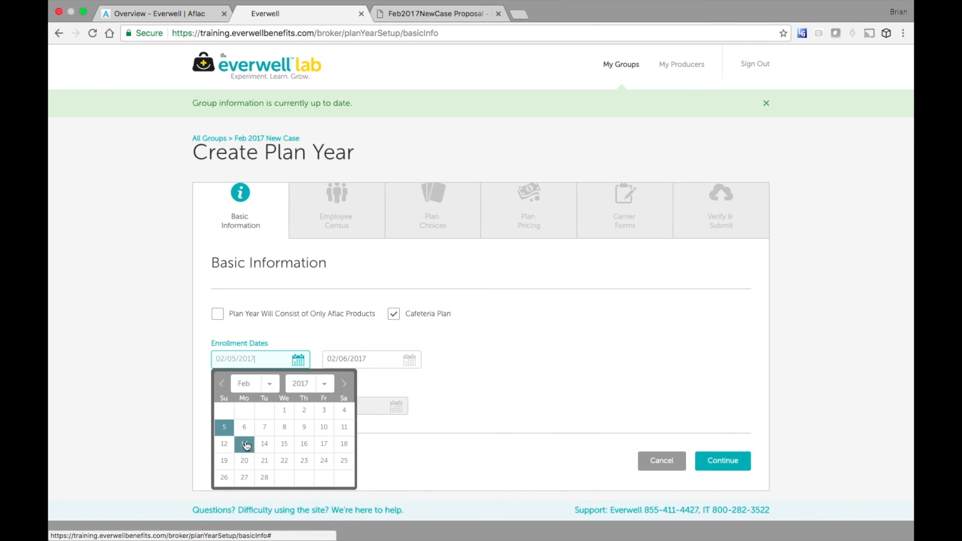
left_click(324, 427)
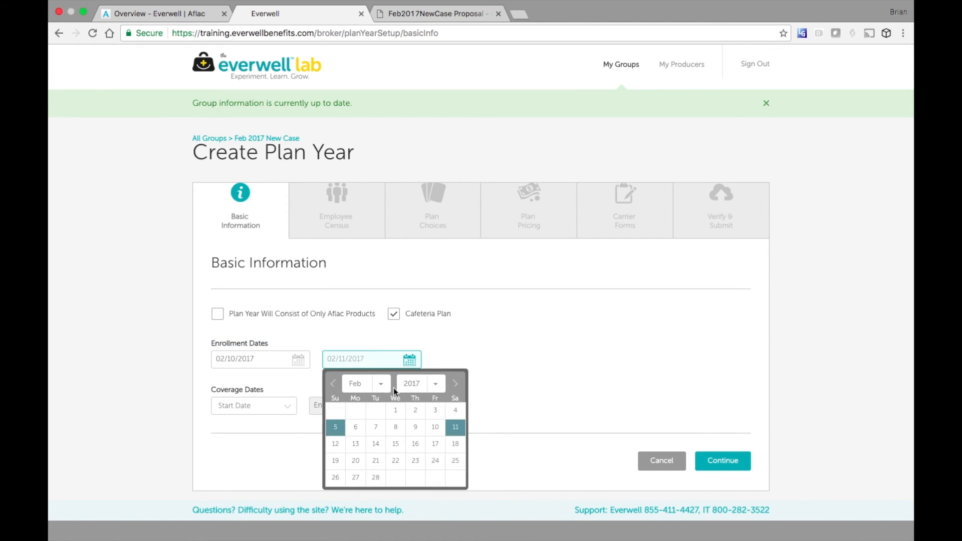
left_click(456, 386)
left_click(375, 444)
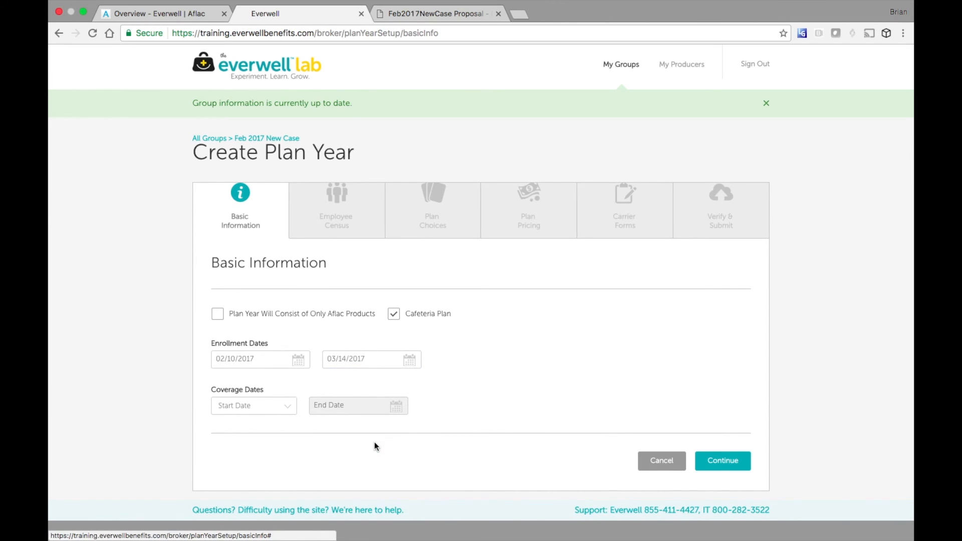
left_click(293, 412)
left_click(266, 425)
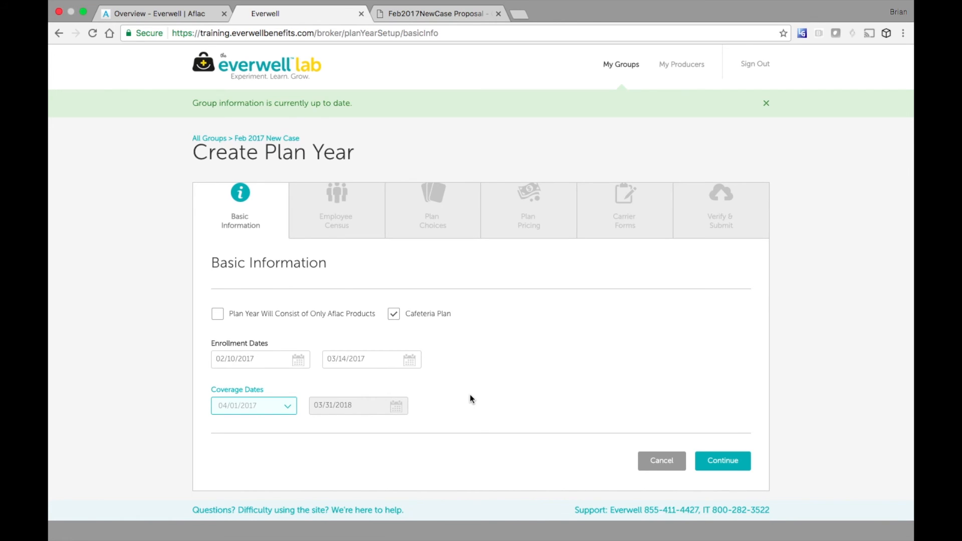
left_click(719, 459)
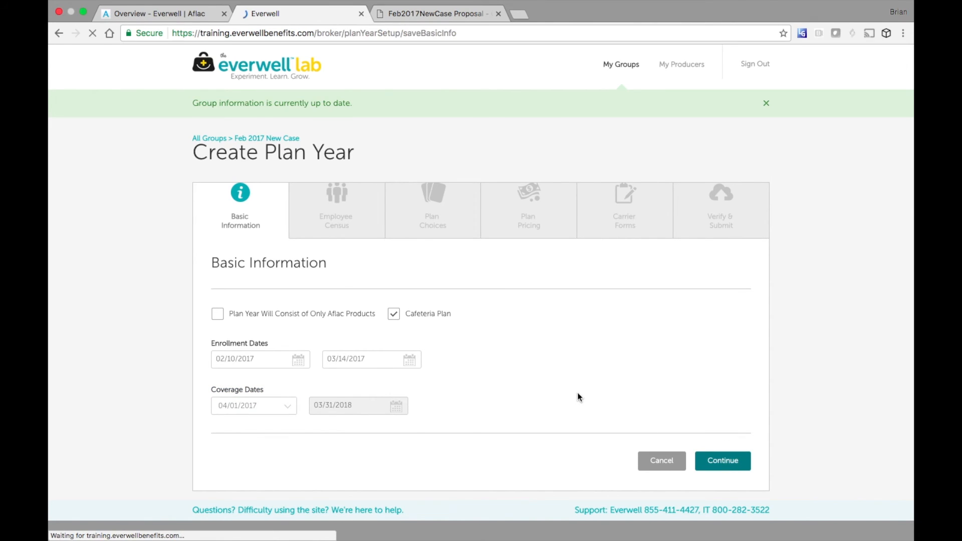
- Accept the uploaded employee census and answer No to offering UHC
scroll(571, 365, "down", 3)
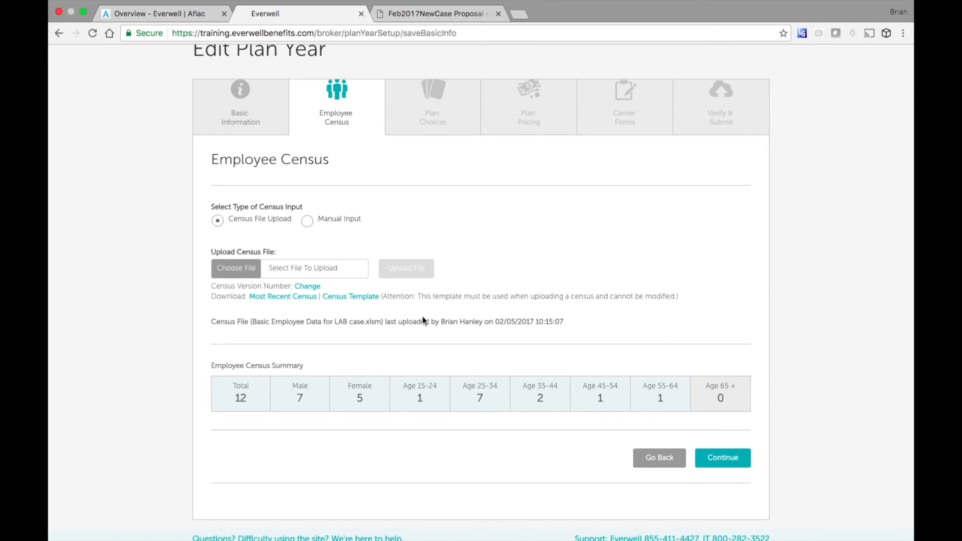
left_click(733, 465)
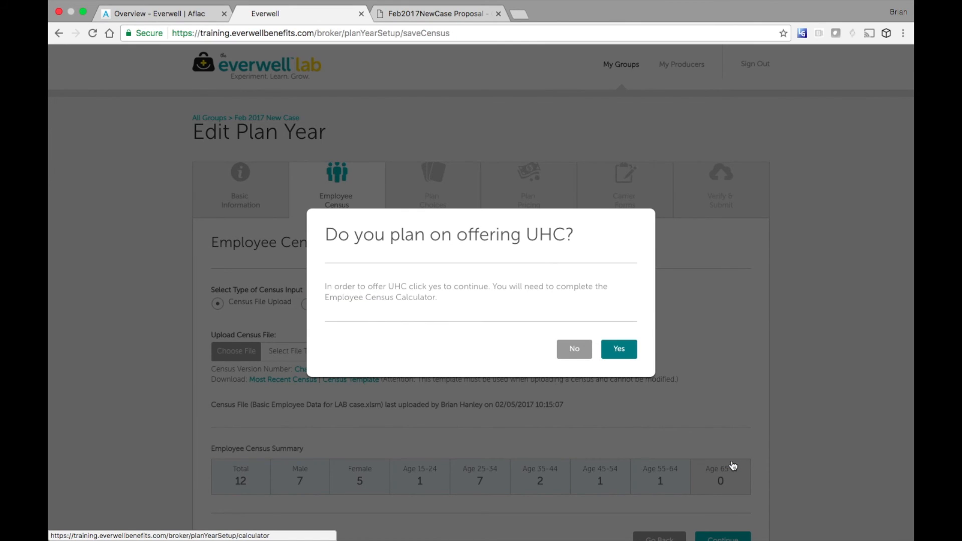
left_click(576, 355)
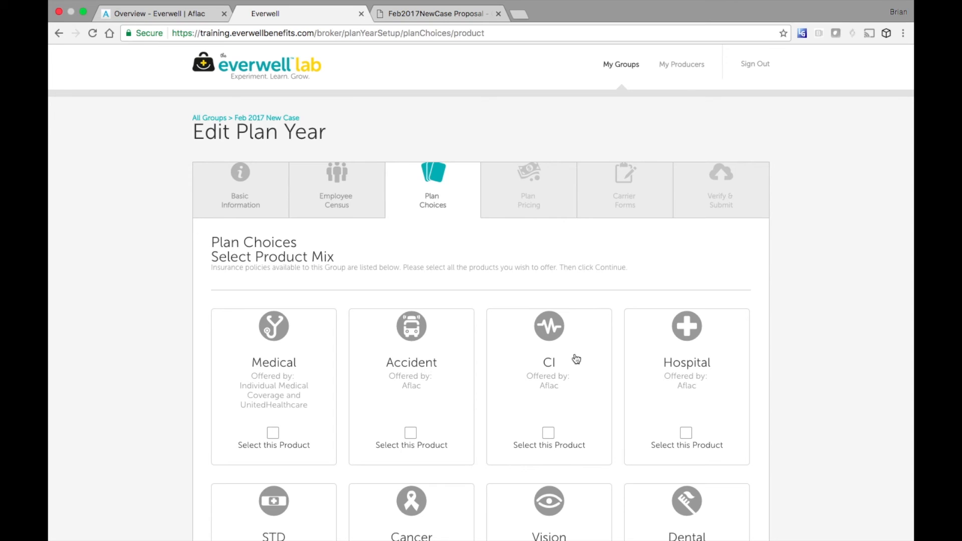
- Select Accident, Hospital, Cancer and STD as offered products
scroll(811, 328, "down", 5)
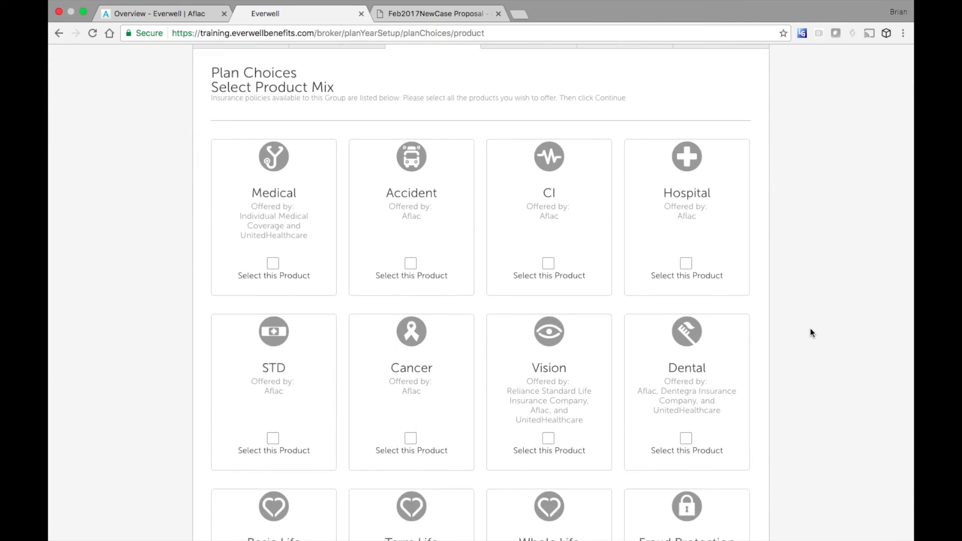
scroll(810, 328, "down", 2)
left_click(411, 224)
left_click(687, 225)
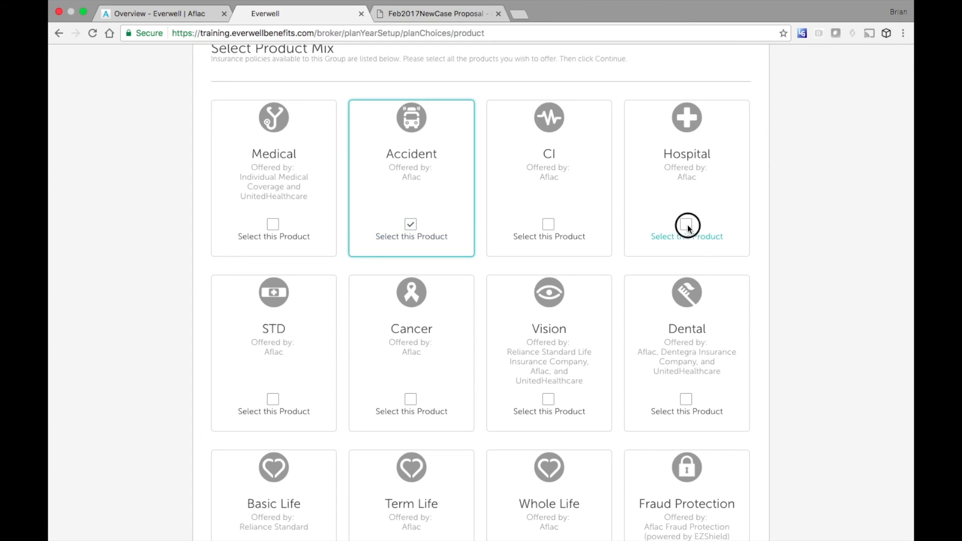
left_click(411, 399)
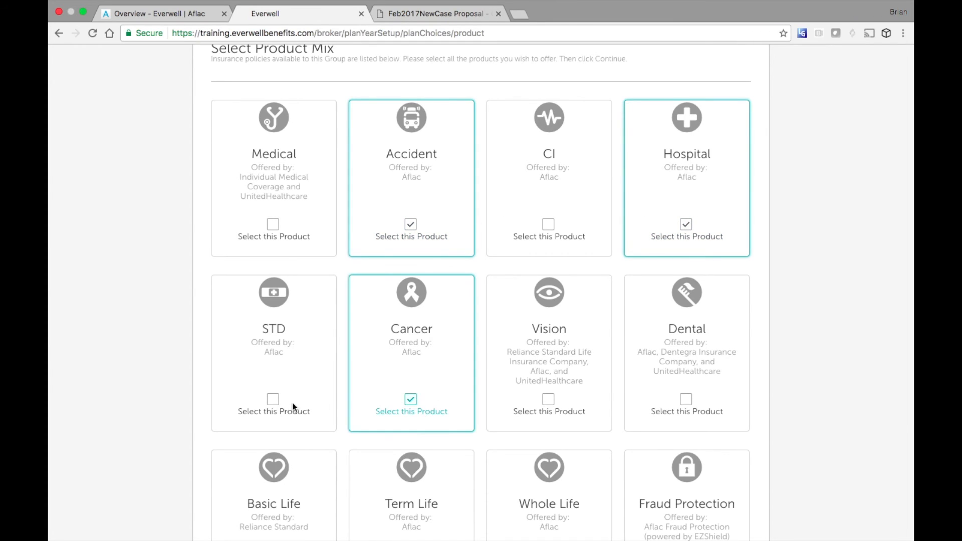
left_click(275, 404)
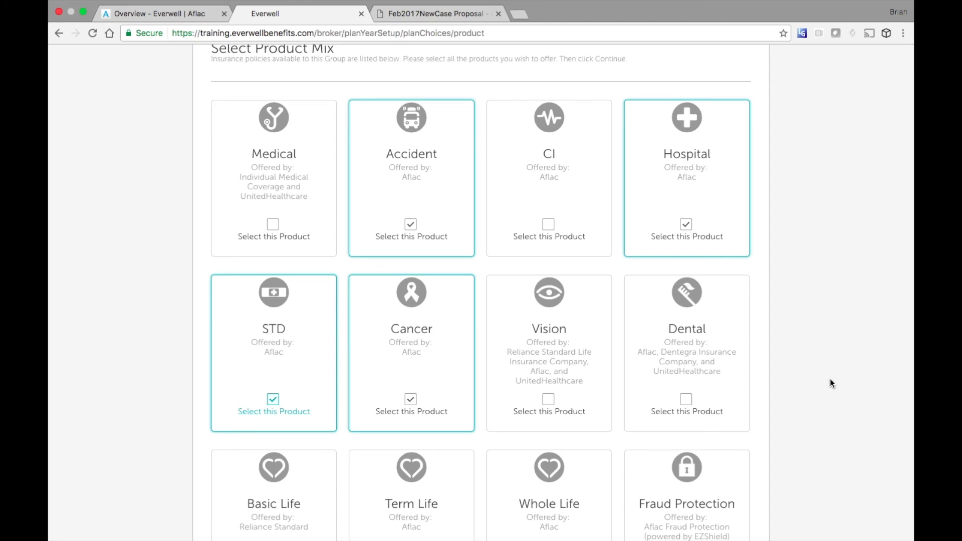
- Add Fraud Protection, Telemedicine and Basic Life to the product mix and submit it
scroll(831, 381, "down", 5)
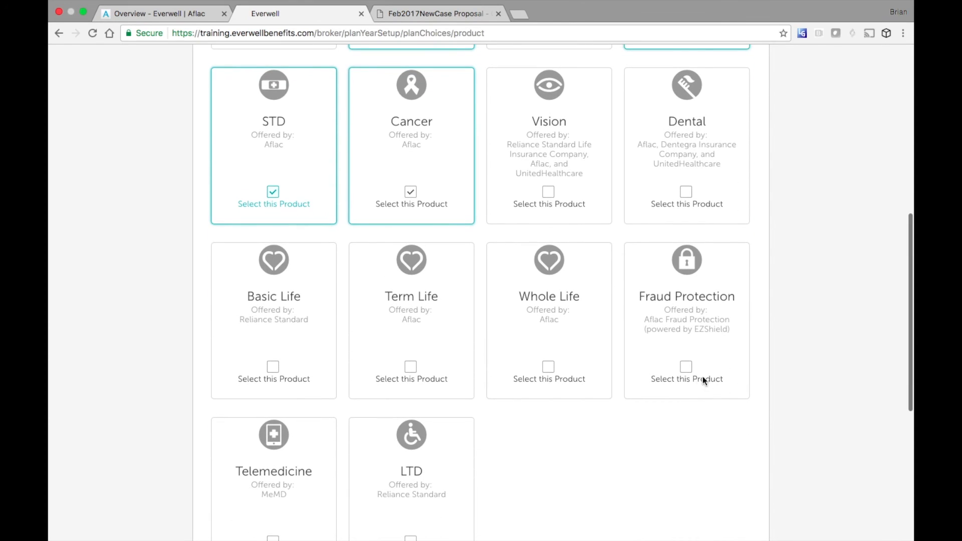
left_click(686, 369)
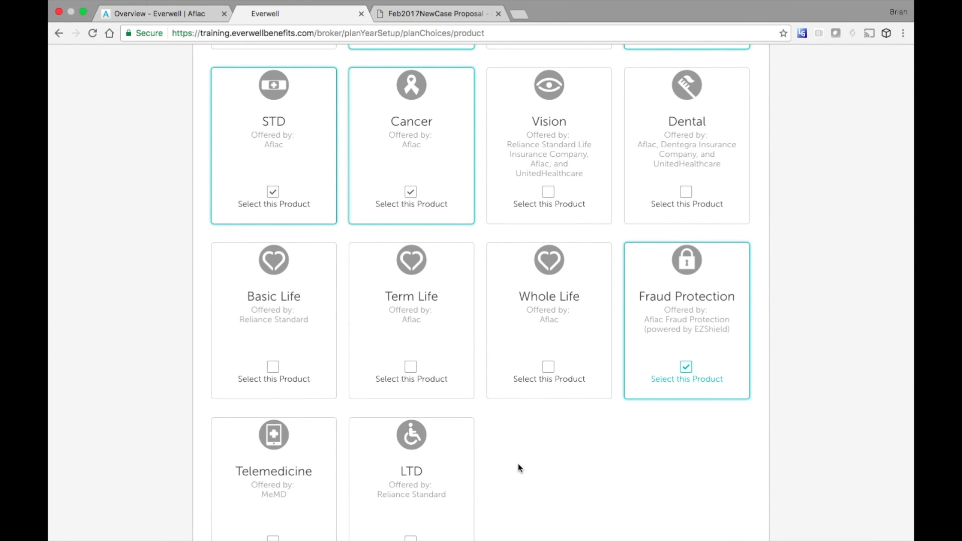
scroll(519, 466, "down", 2)
left_click(272, 446)
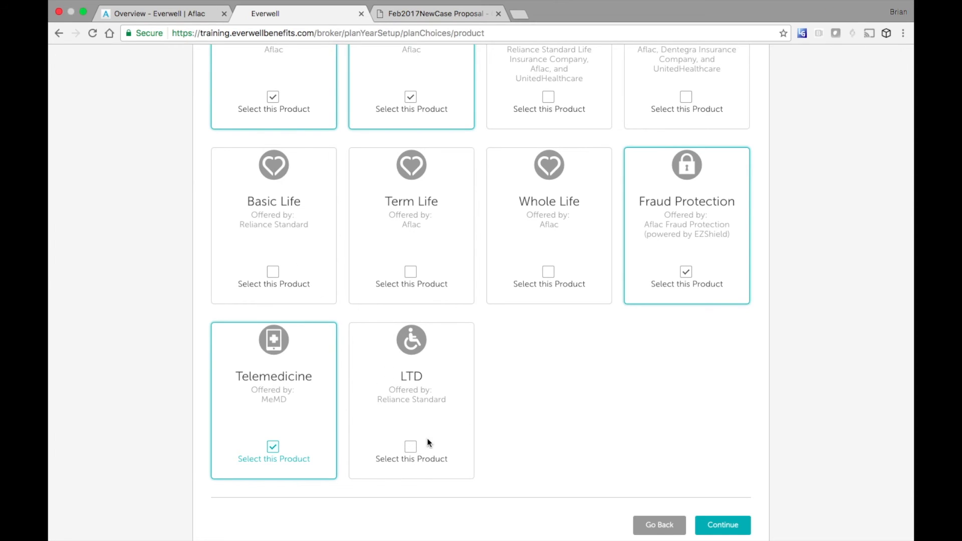
scroll(410, 445, "up", 10)
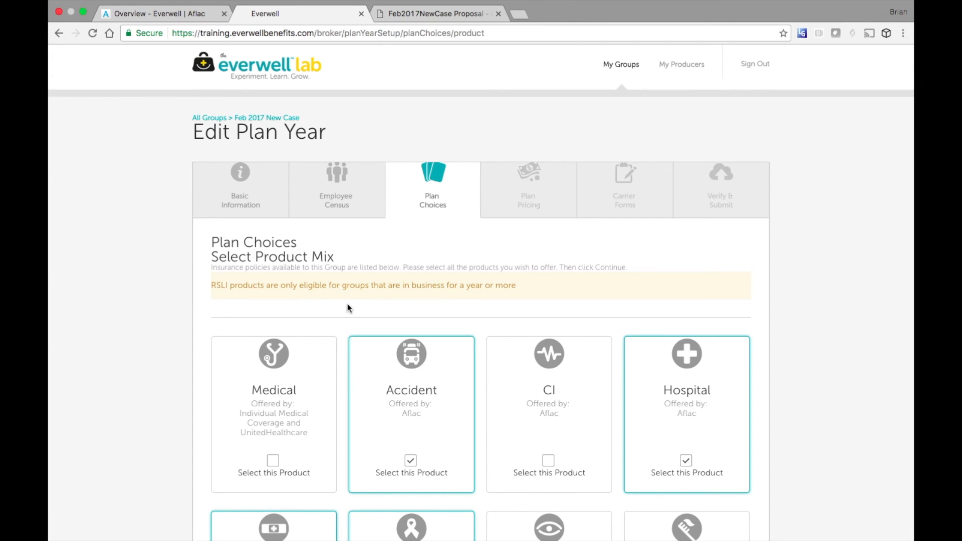
scroll(350, 308, "down", 10)
left_click(274, 278)
scroll(737, 434, "down", 1)
scroll(735, 431, "down", 3)
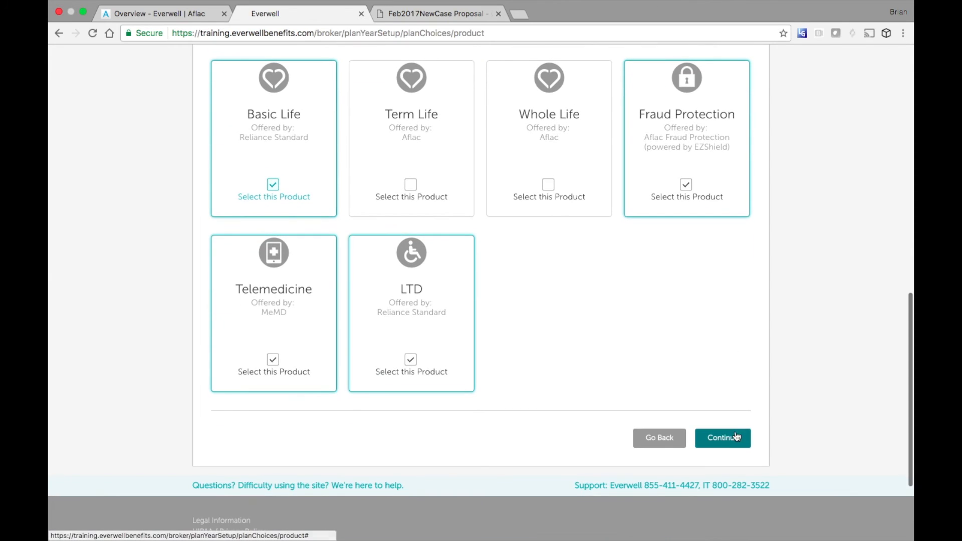
left_click(724, 437)
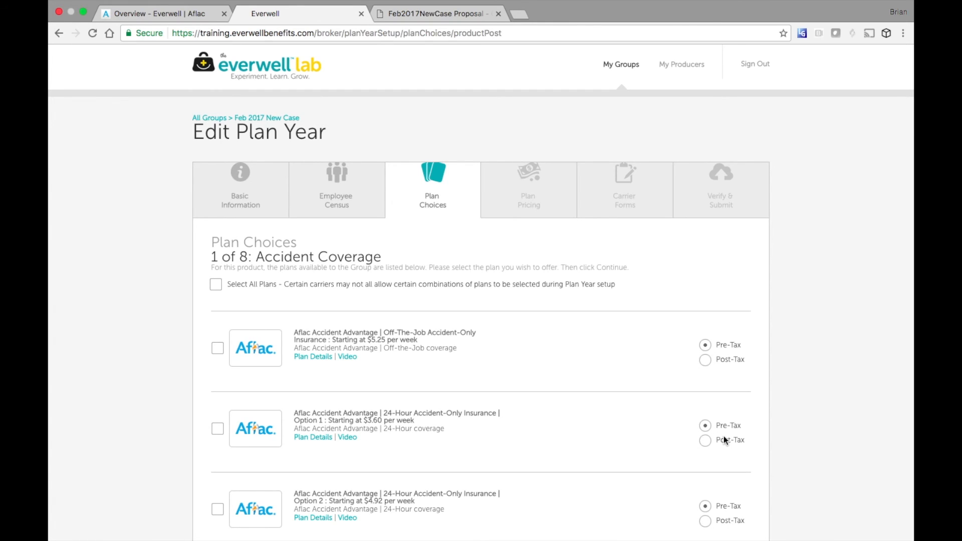
- Keep the Off-The-Job Accident plan and offer all Hospital Advantage plans except Option H
scroll(828, 373, "down", 5)
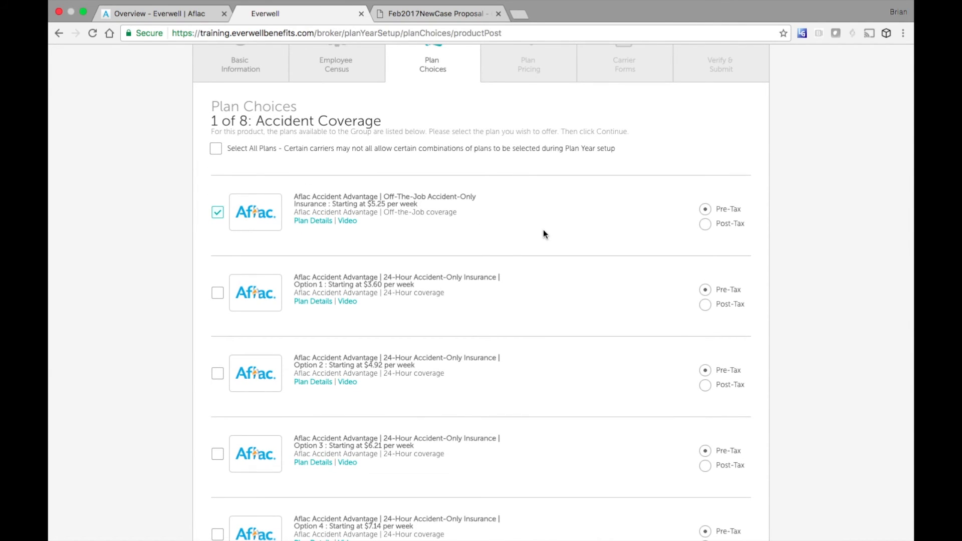
scroll(793, 293, "down", 5)
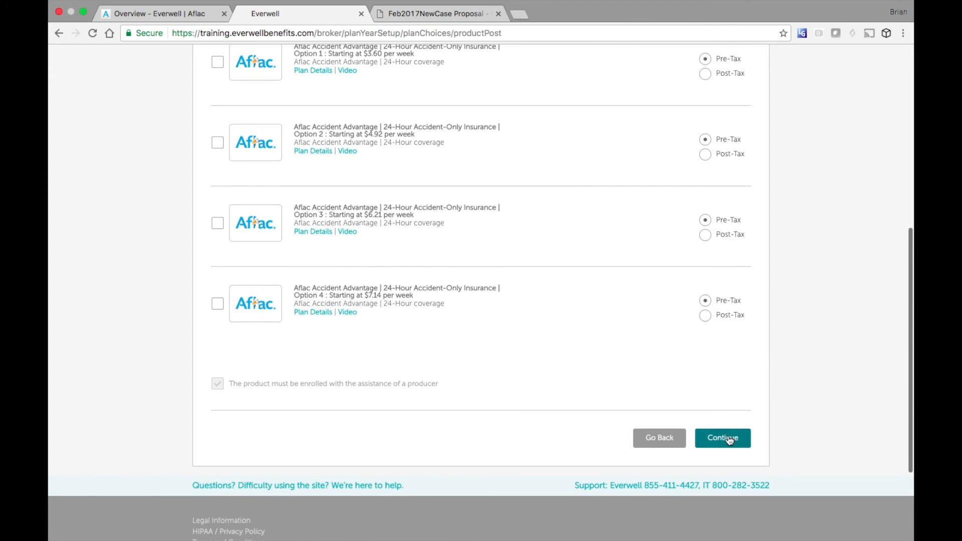
left_click(728, 437)
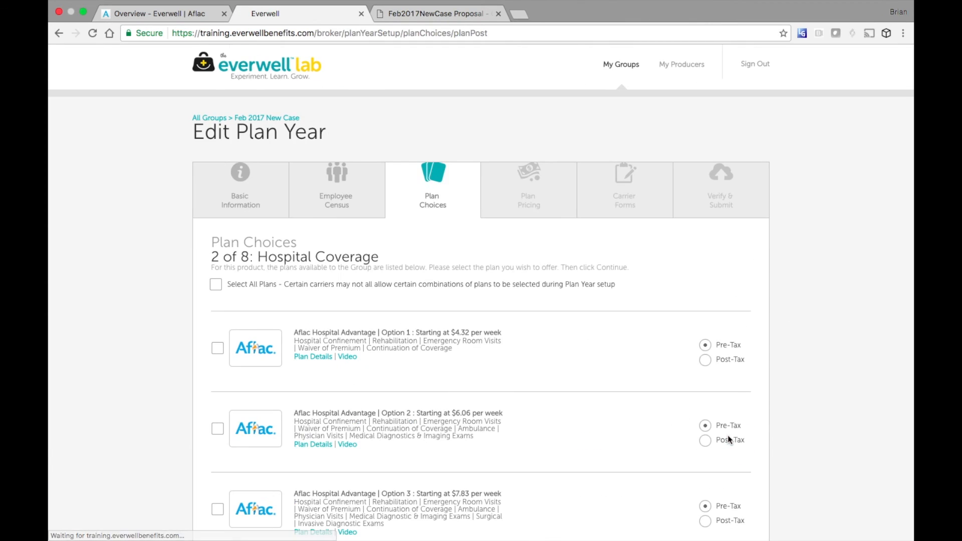
left_click(216, 285)
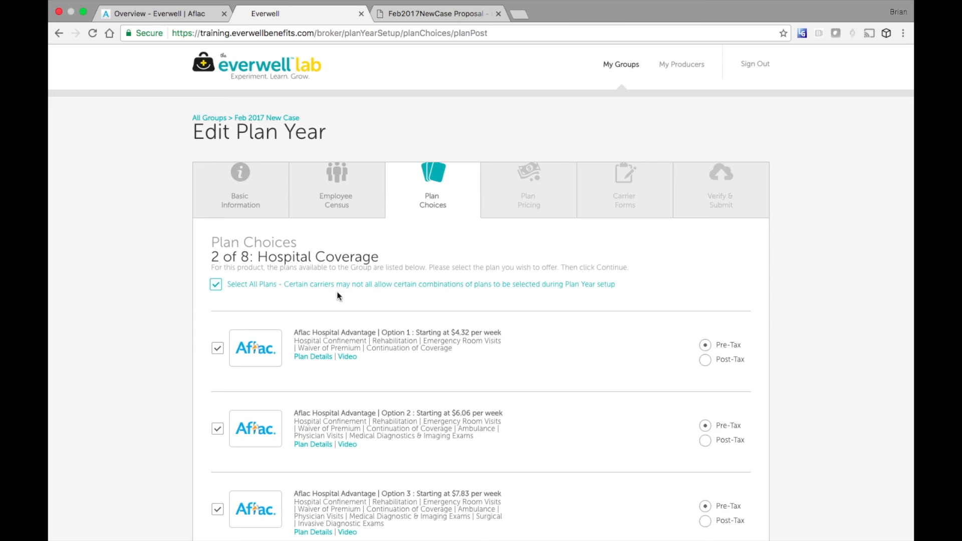
scroll(582, 330, "down", 5)
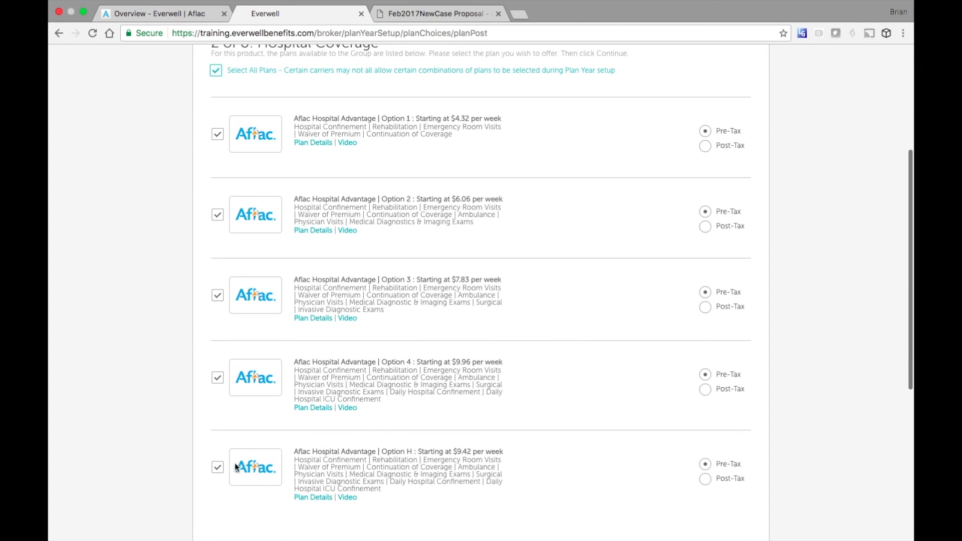
left_click(219, 468)
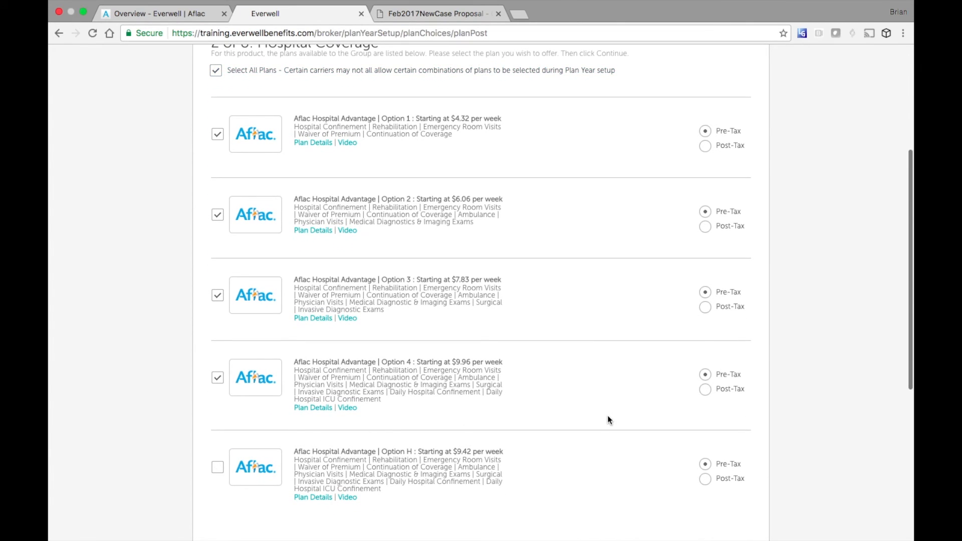
scroll(608, 417, "down", 3)
left_click(719, 503)
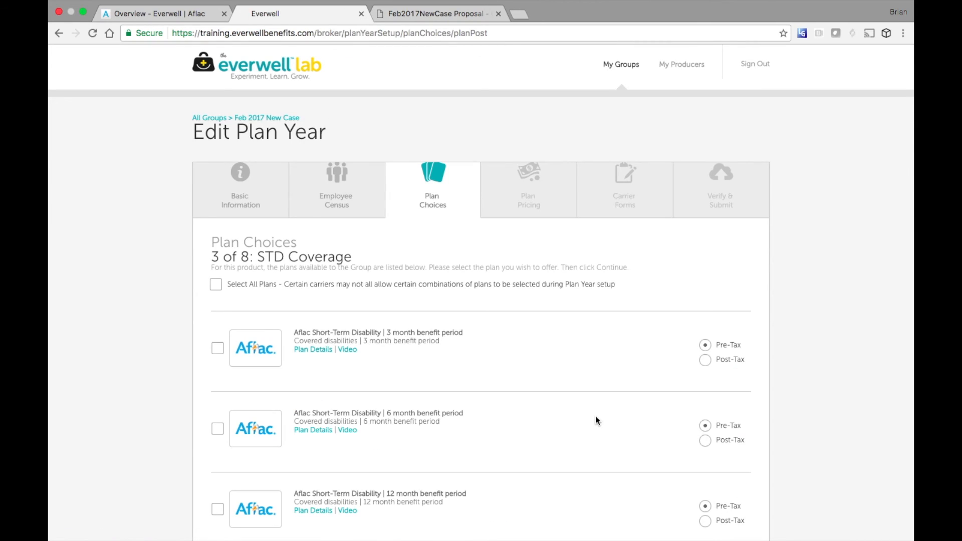
- Advance to Cancer Coverage, select all four Aflac Cancer Care plans and continue
scroll(509, 341, "down", 3)
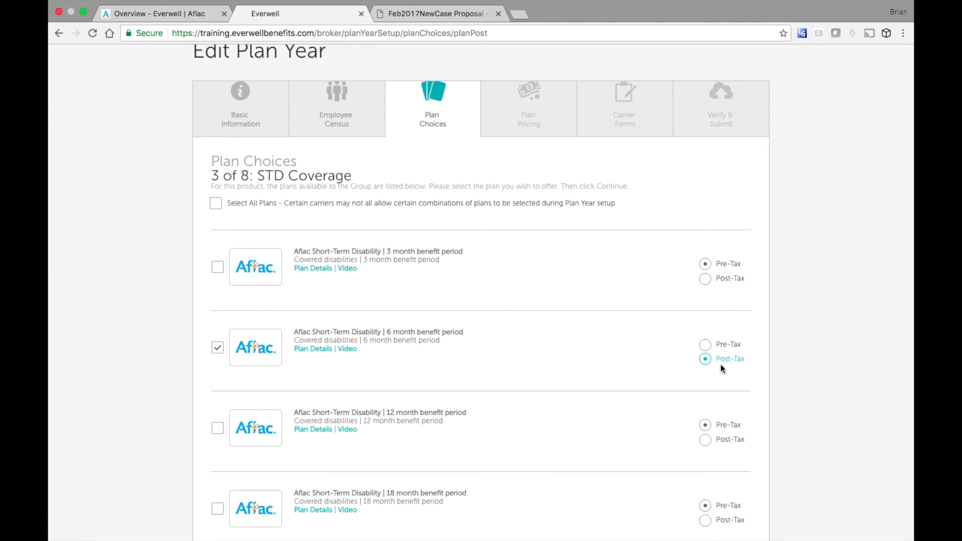
scroll(801, 380, "down", 6)
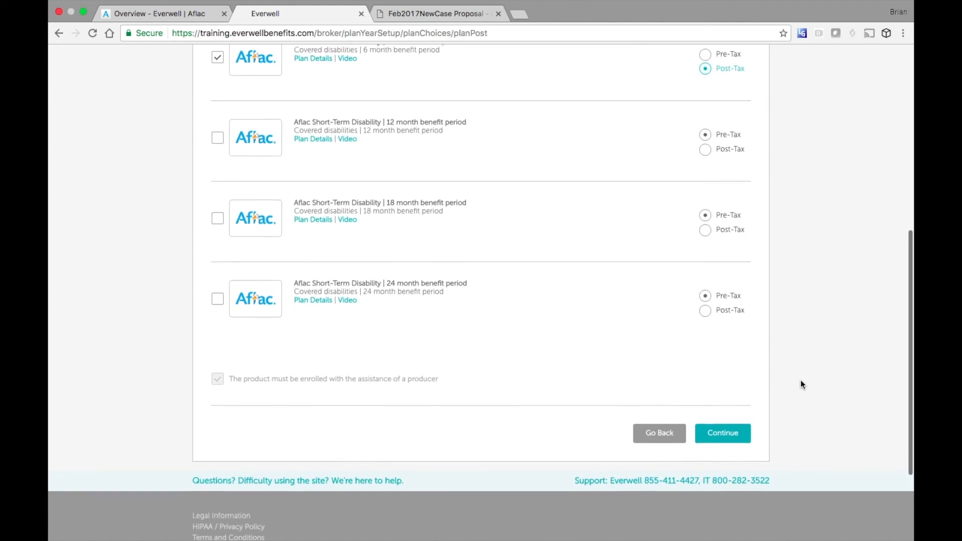
left_click(731, 432)
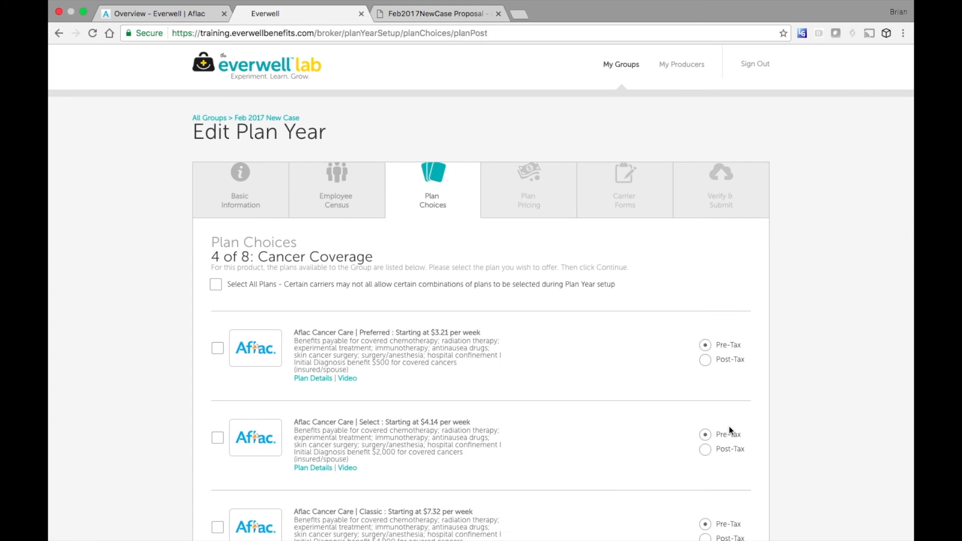
left_click(216, 284)
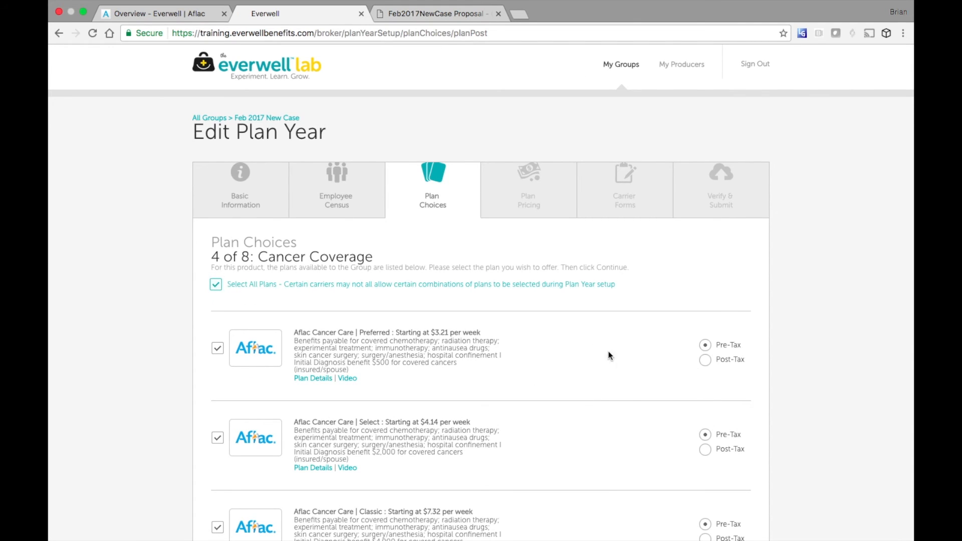
scroll(615, 368, "down", 5)
scroll(618, 371, "up", 2)
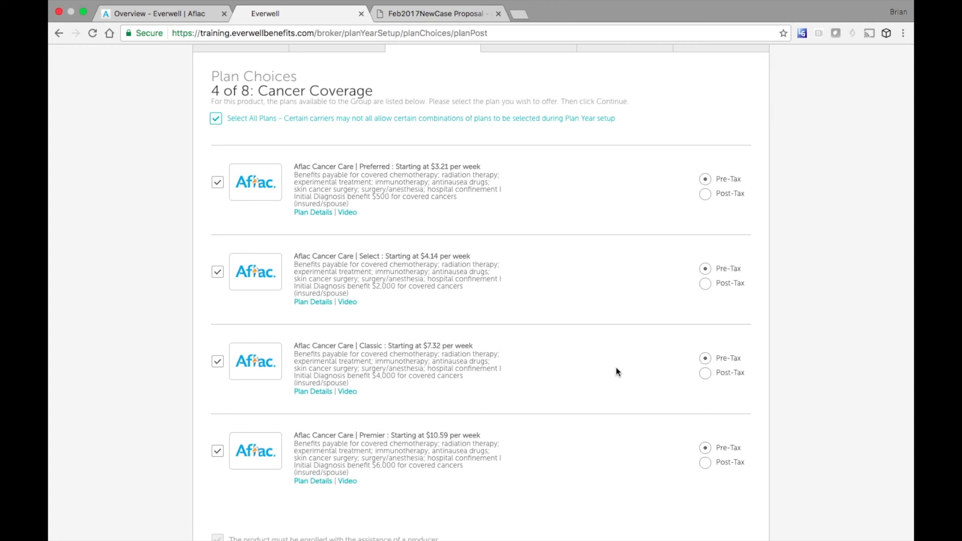
scroll(615, 368, "down", 3)
left_click(719, 462)
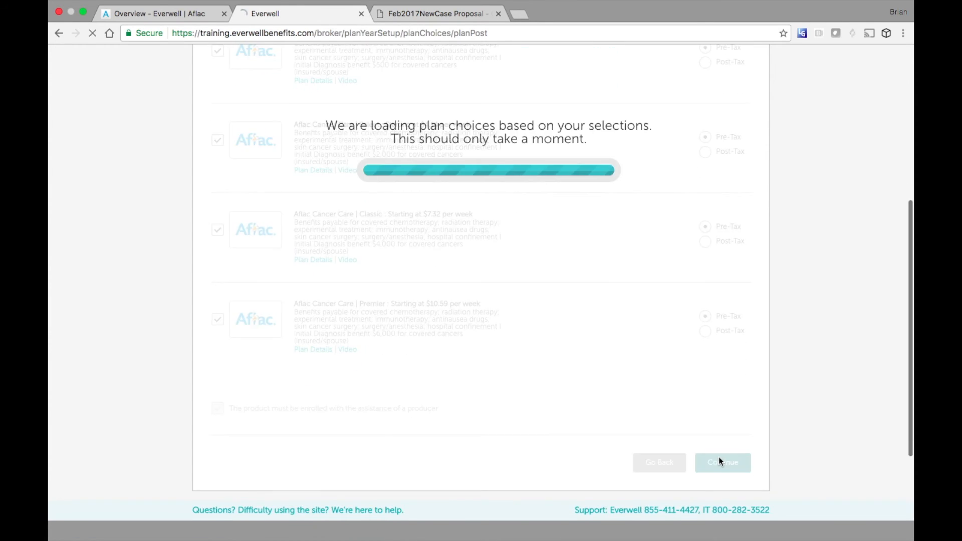
scroll(606, 435, "down", 1)
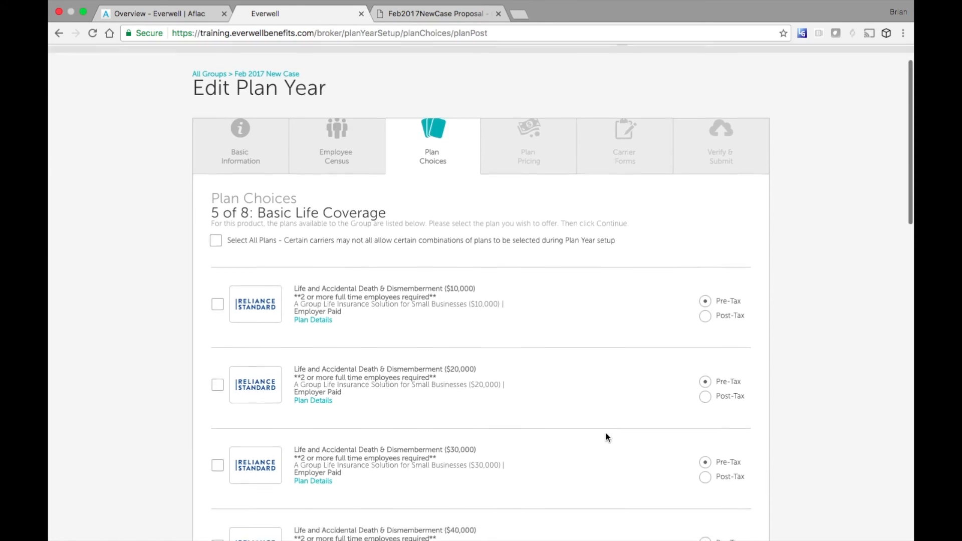
- Offer the $20,000 Basic Life plan and continue
scroll(607, 435, "down", 1)
scroll(606, 435, "down", 1)
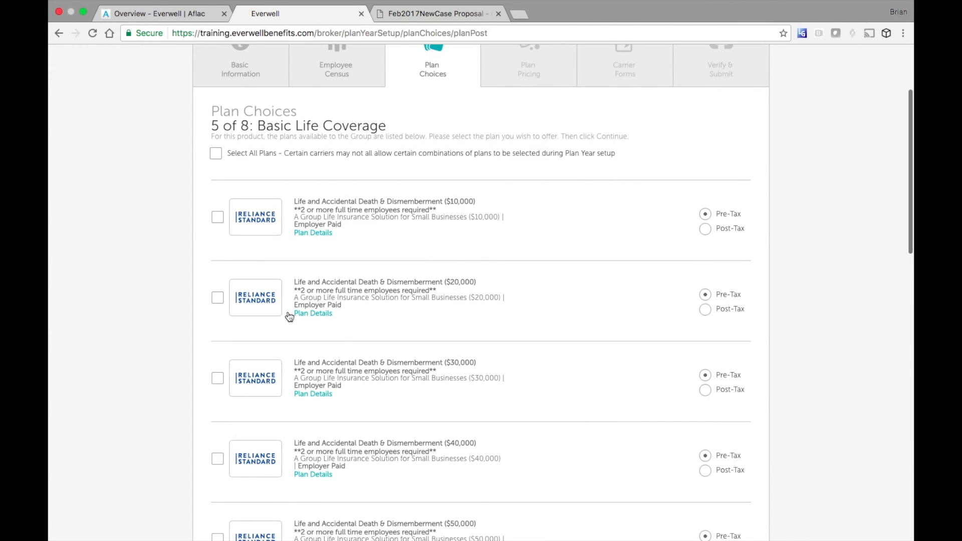
left_click(218, 298)
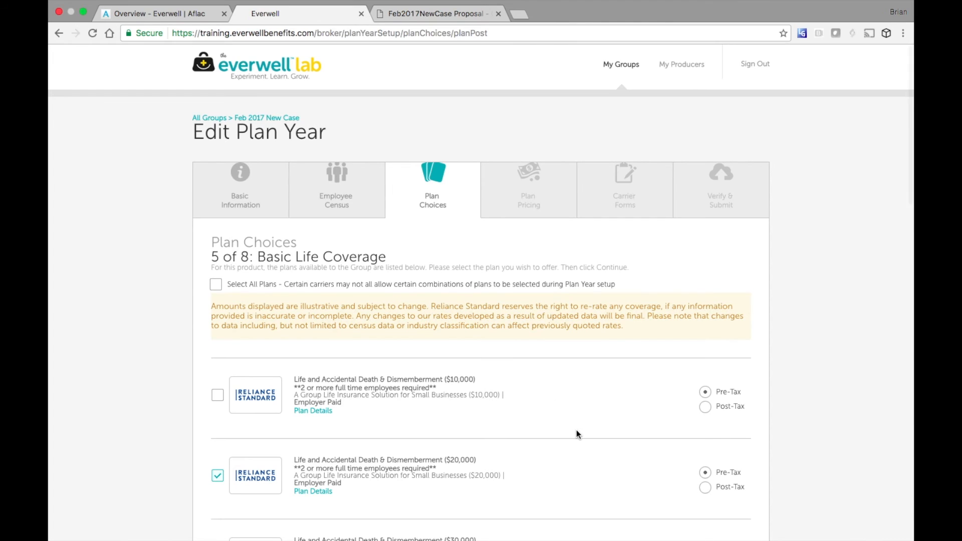
scroll(576, 431, "down", 15)
scroll(576, 430, "down", 5)
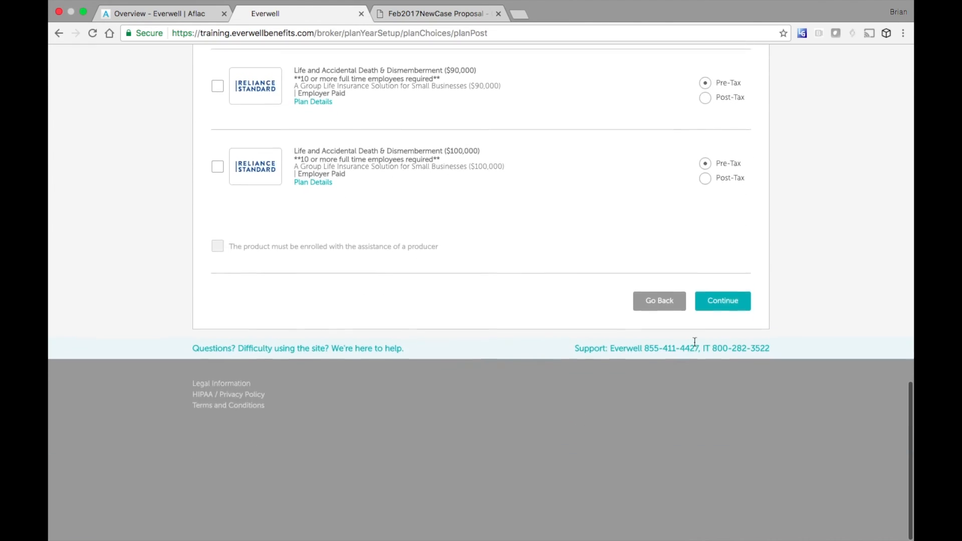
left_click(721, 302)
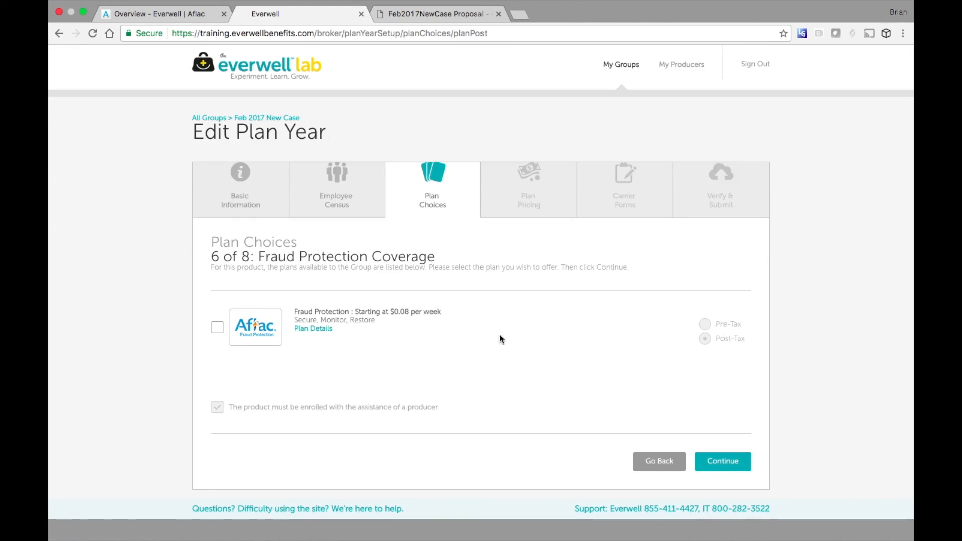
- Offer the Fraud Protection plan and the MeMD telemedicine plan
left_click(219, 330)
left_click(718, 457)
left_click(218, 329)
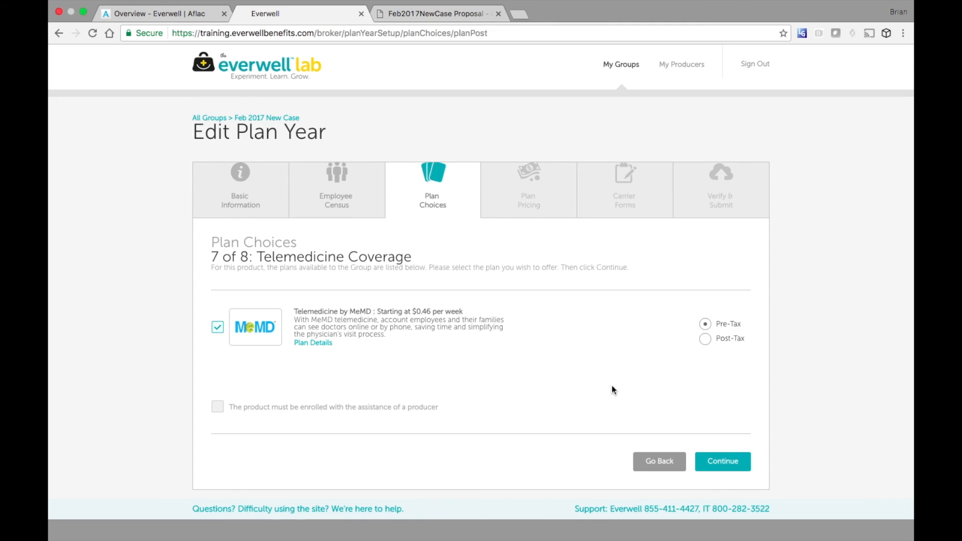
left_click(718, 460)
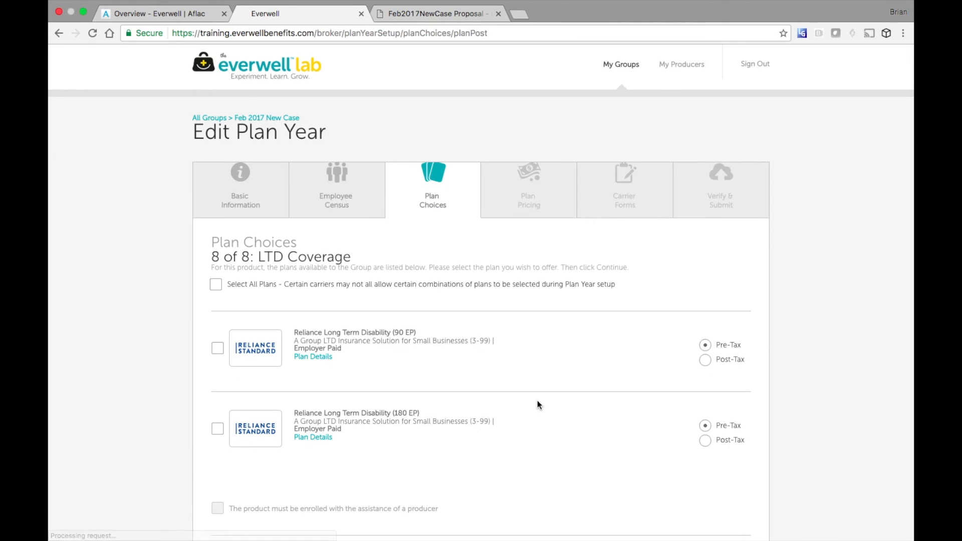
- Choose the Reliance 180 EP long-term disability plan and finish plan choices
scroll(527, 415, "down", 2)
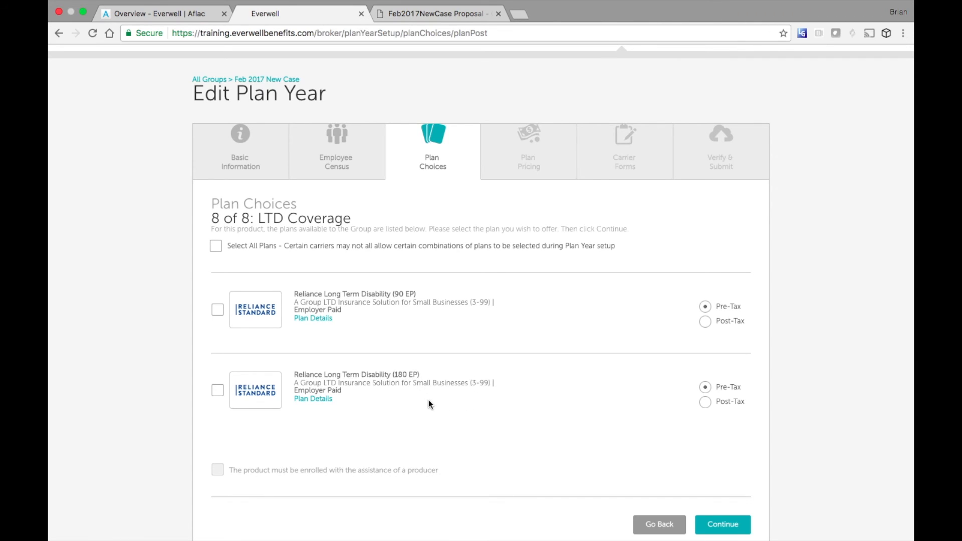
left_click(217, 391)
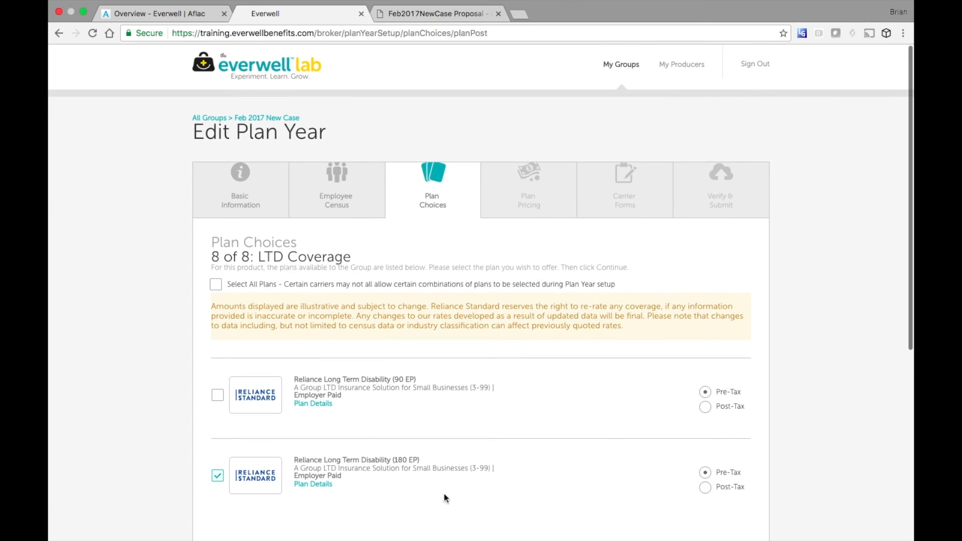
scroll(462, 510, "down", 3)
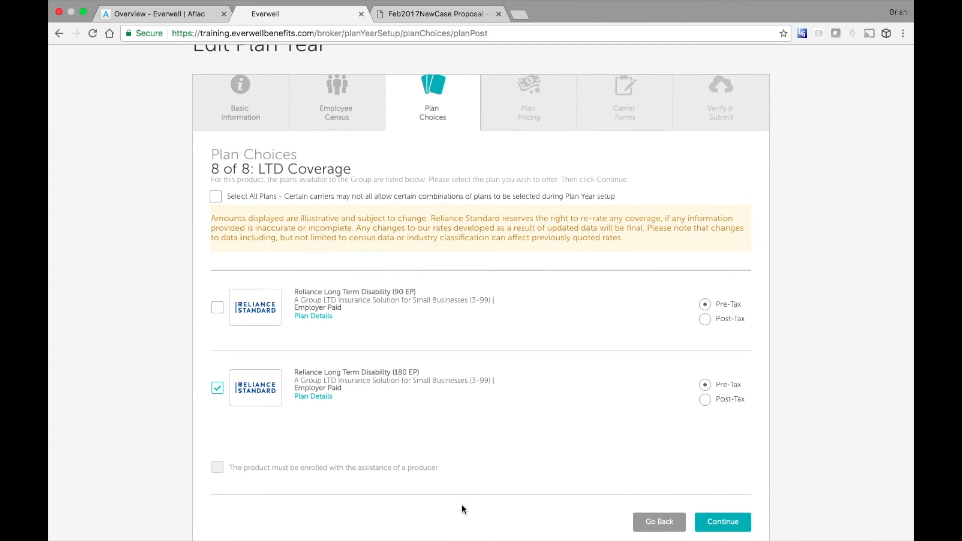
left_click(716, 522)
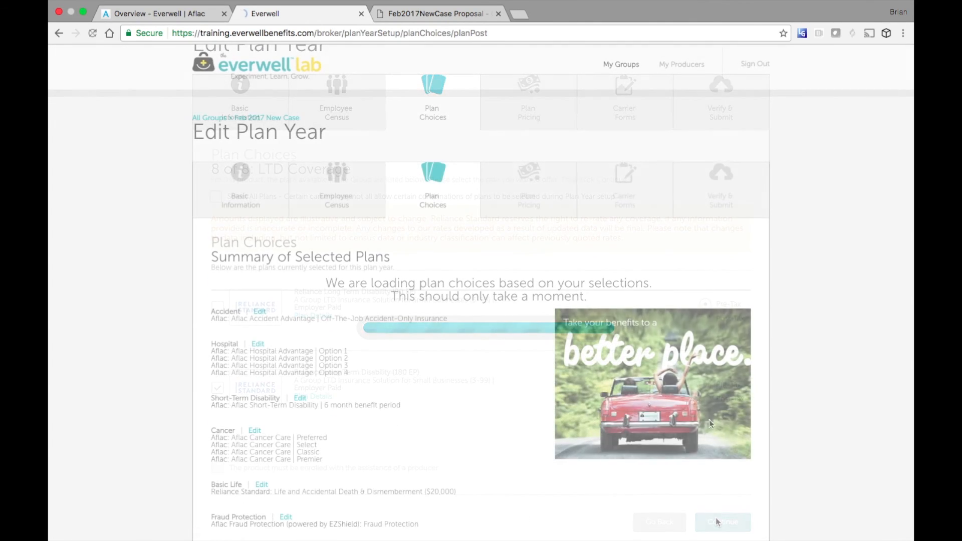
scroll(666, 488, "down", 5)
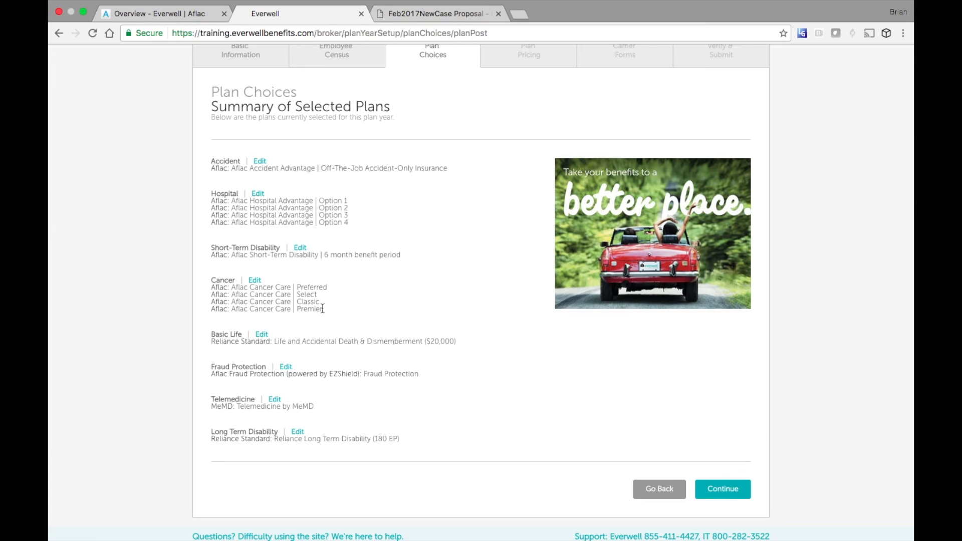
left_click_drag(321, 169, 449, 168)
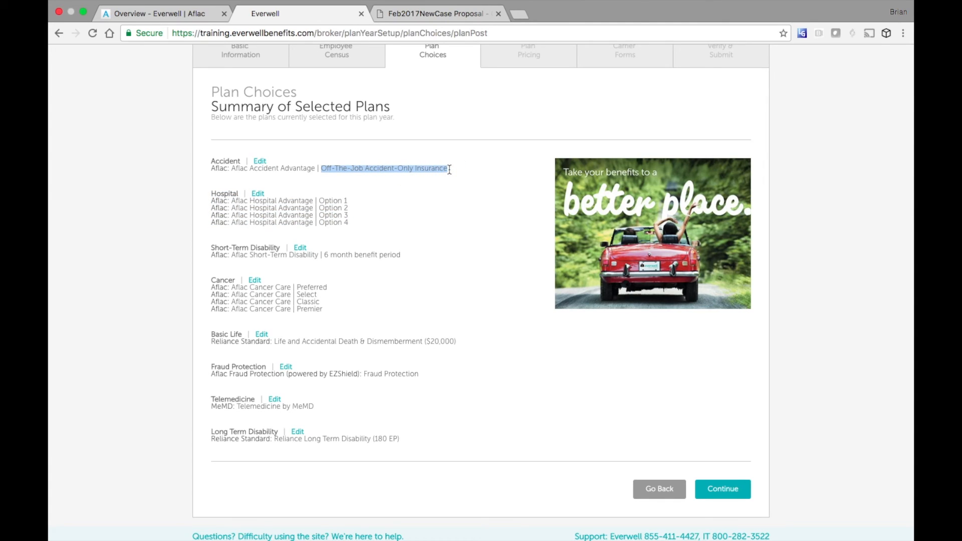
left_click(501, 186)
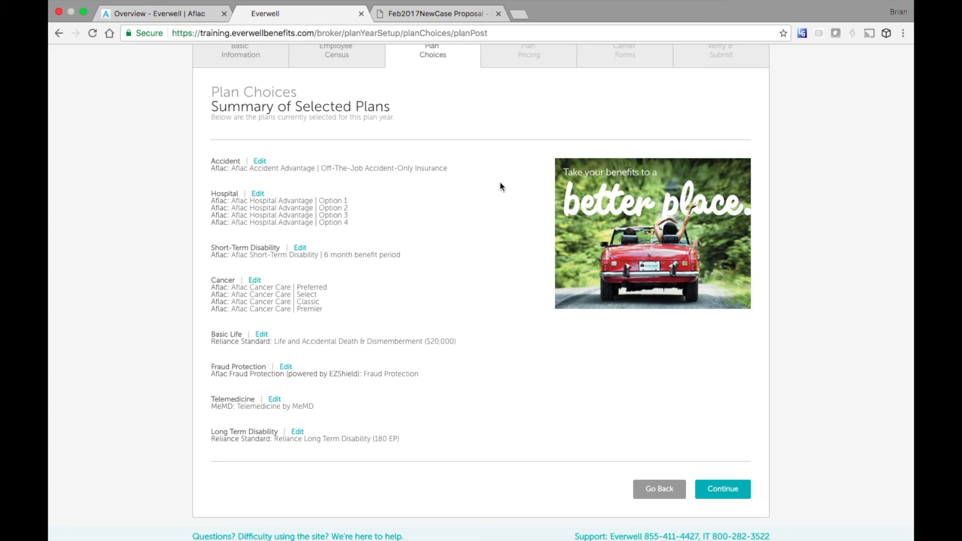
- Review plan pricing filtered to Hospital, then Telemedicine plans, and continue to Carrier Forms
left_click(723, 489)
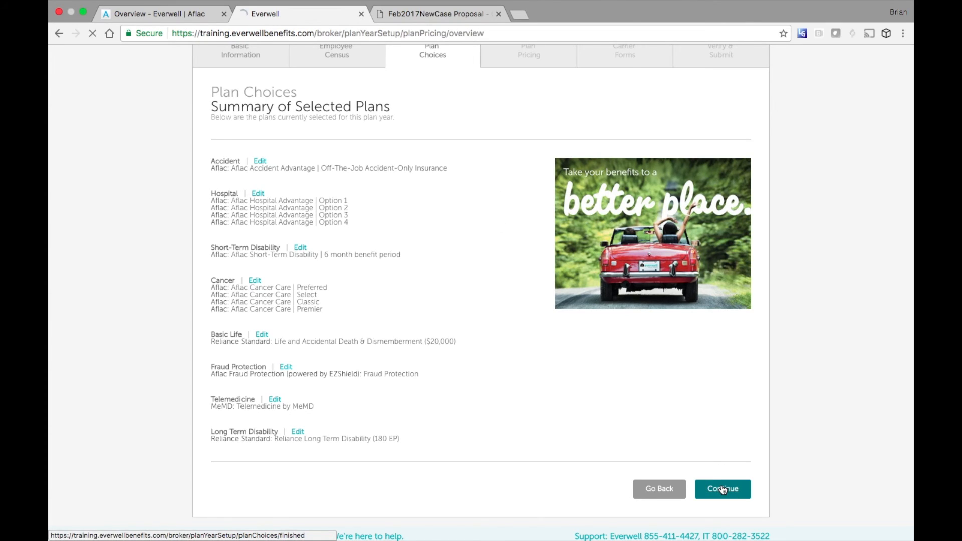
scroll(723, 489, "down", 10)
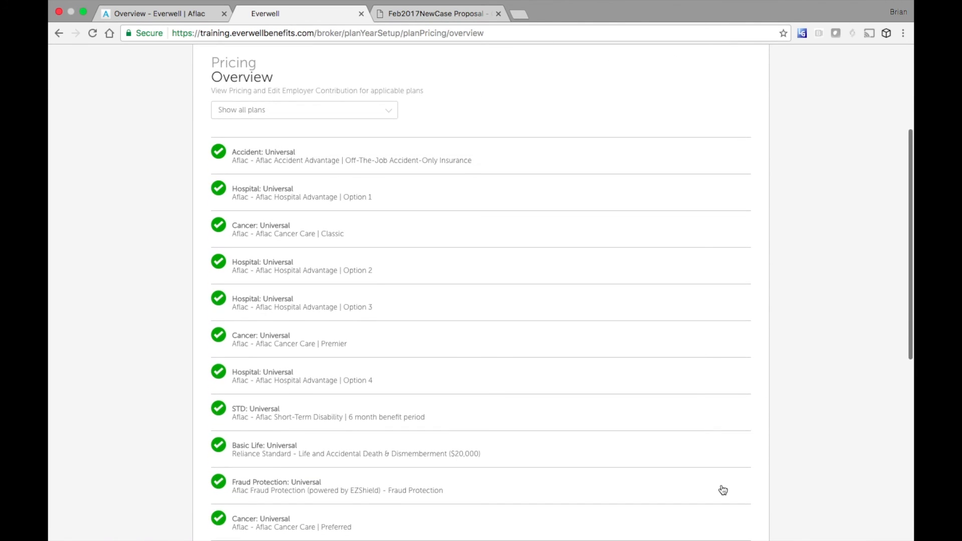
scroll(723, 490, "up", 3)
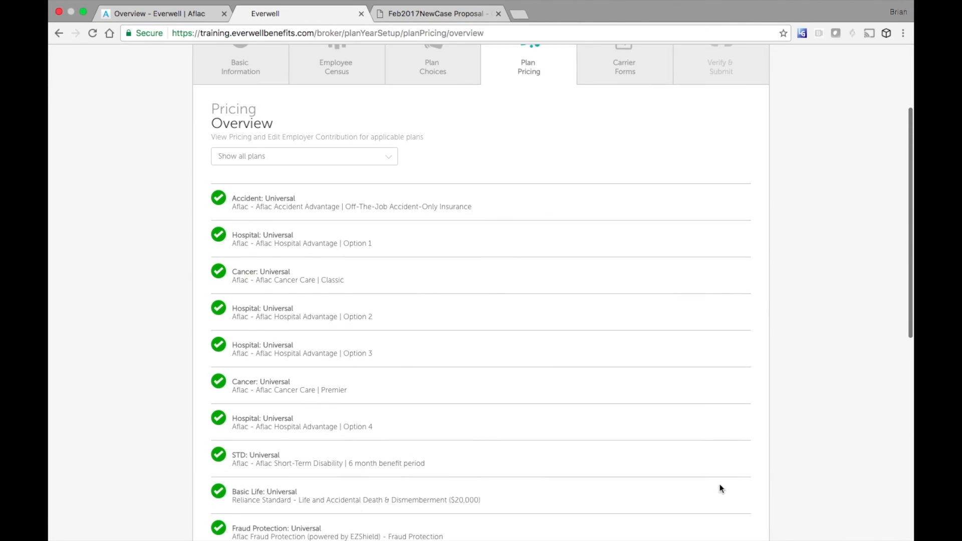
left_click(387, 158)
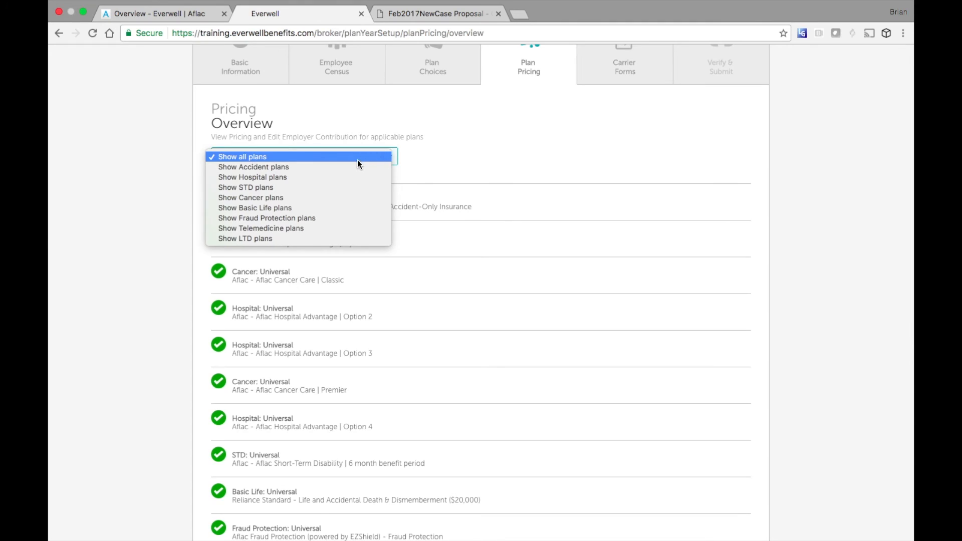
left_click(291, 178)
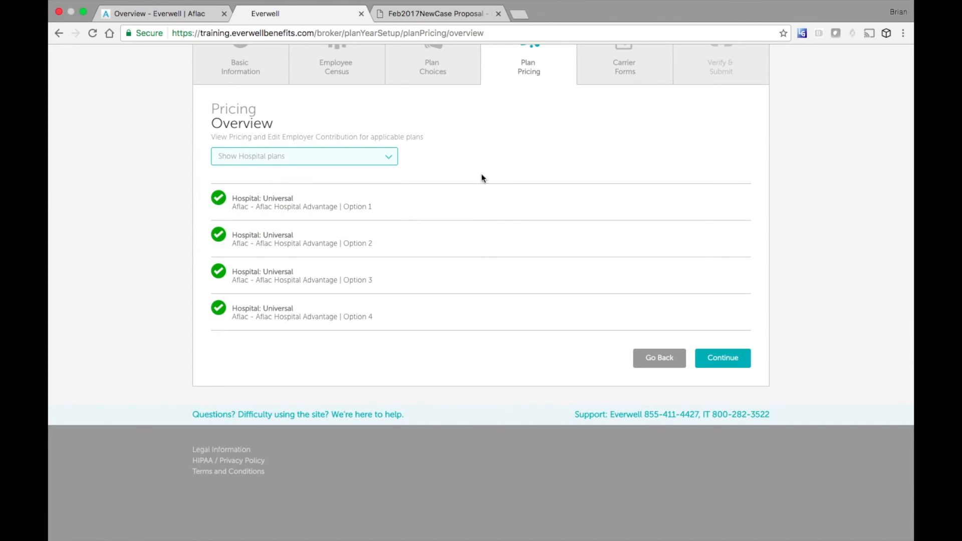
left_click(369, 157)
left_click(331, 210)
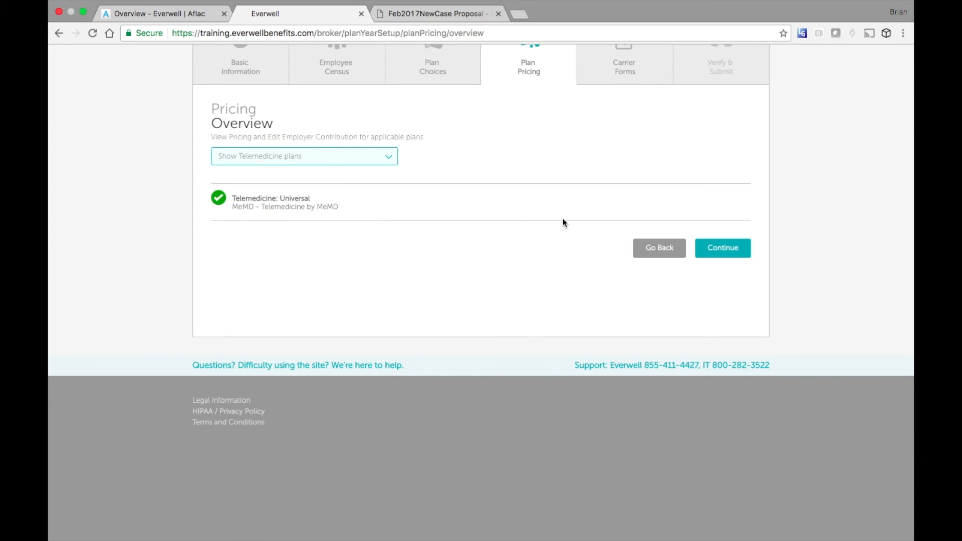
left_click(719, 250)
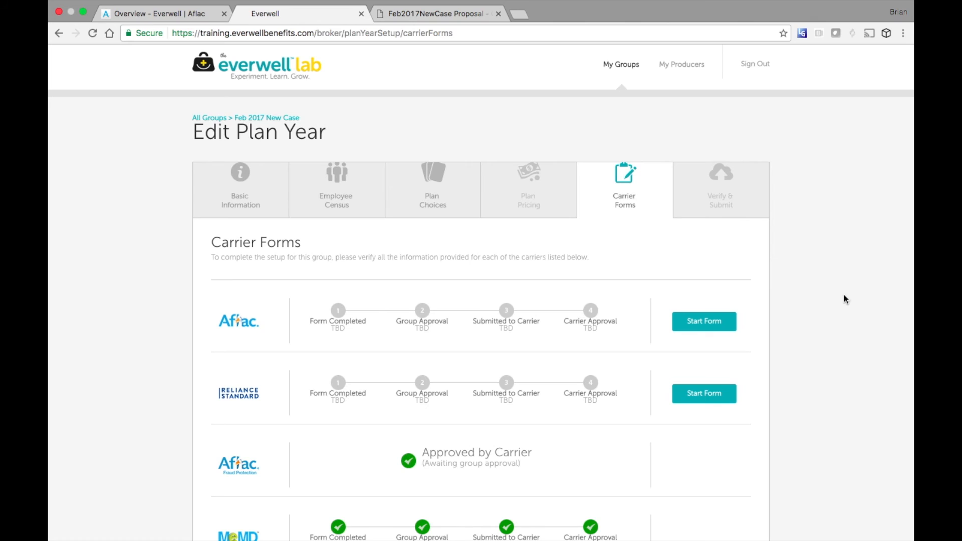
- Complete the Aflac form by importing existing account information, then start the Reliance Standard form
left_click(705, 321)
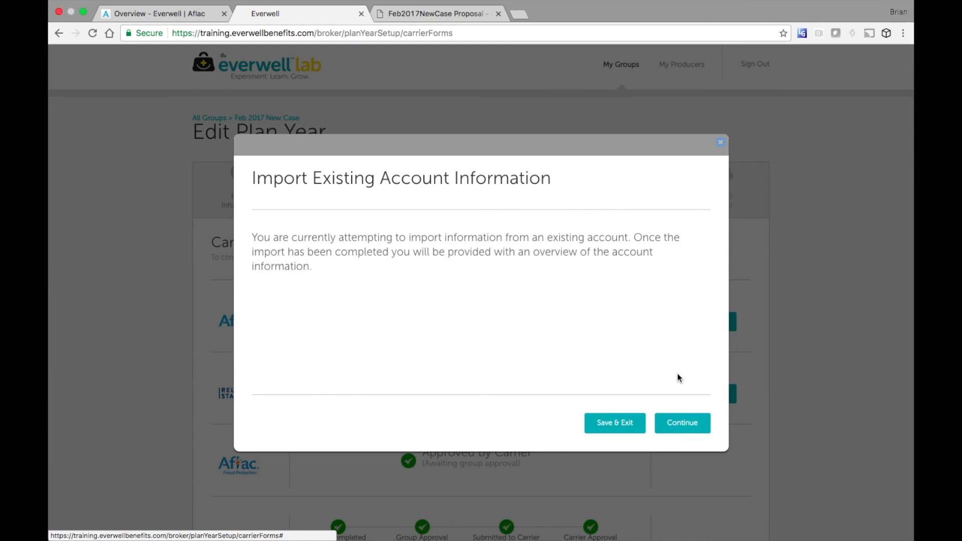
left_click(683, 427)
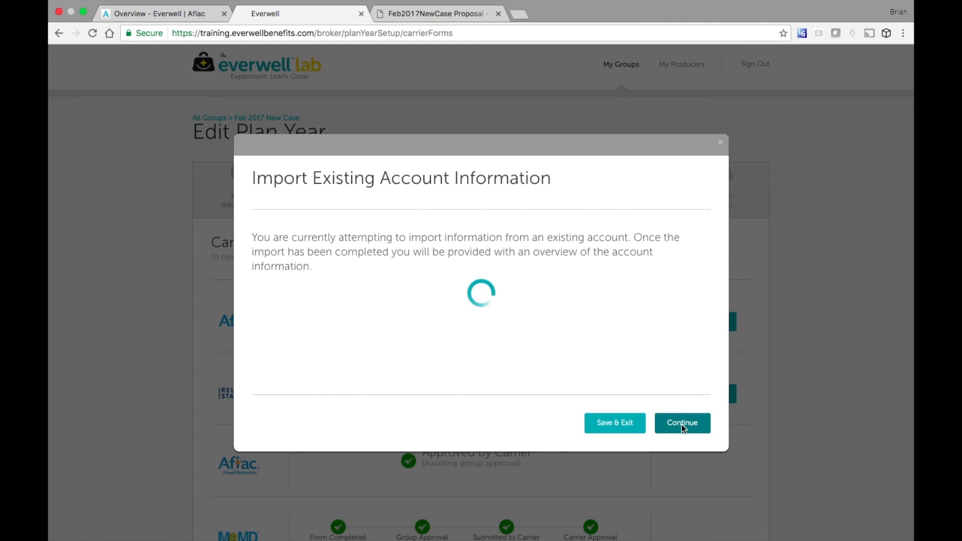
left_click(683, 427)
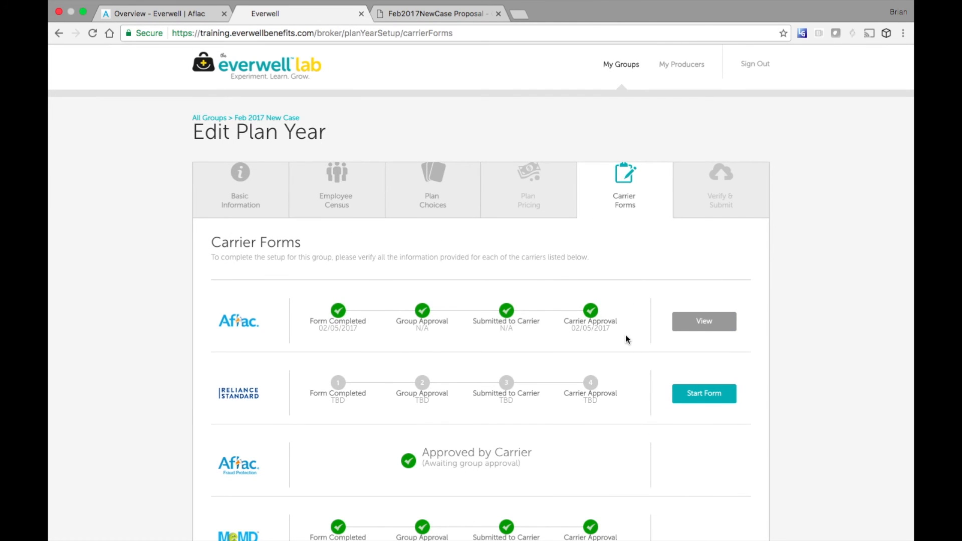
scroll(626, 339, "down", 2)
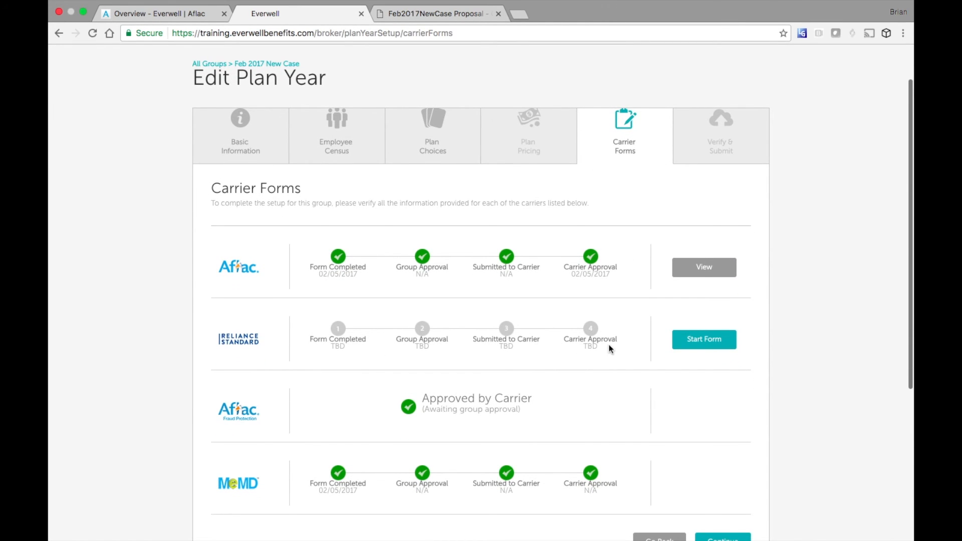
left_click(694, 339)
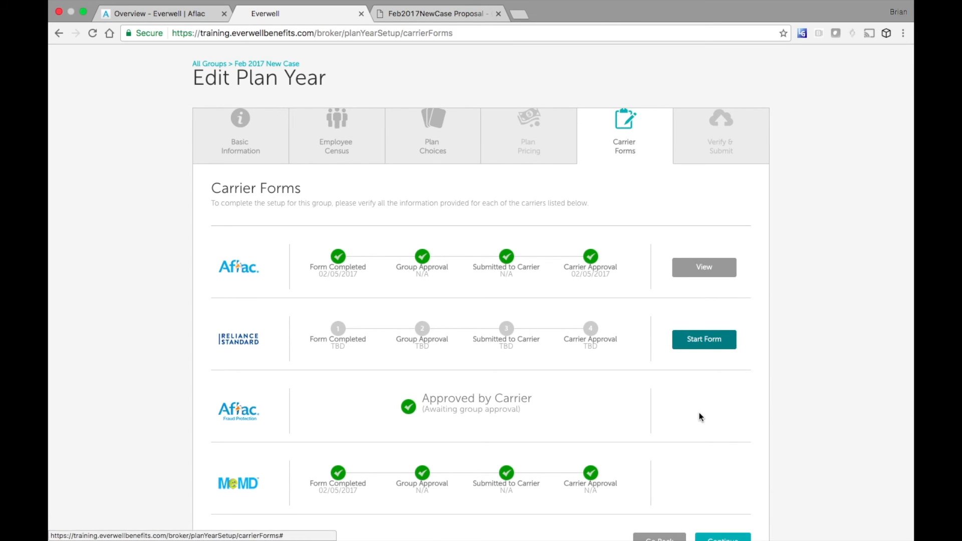
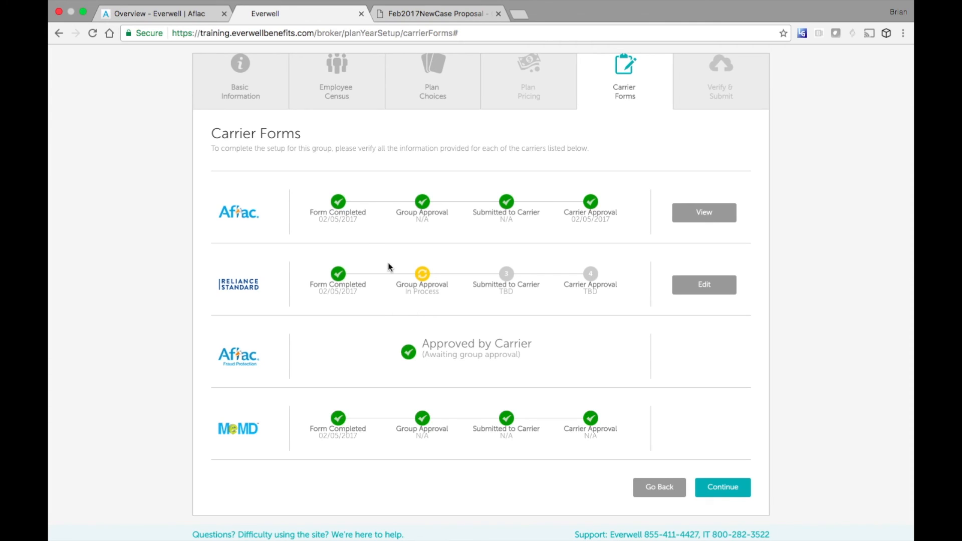
- Review the Verify & Submit page and submit the 2017-2018 plan year to the group admin
left_click(722, 486)
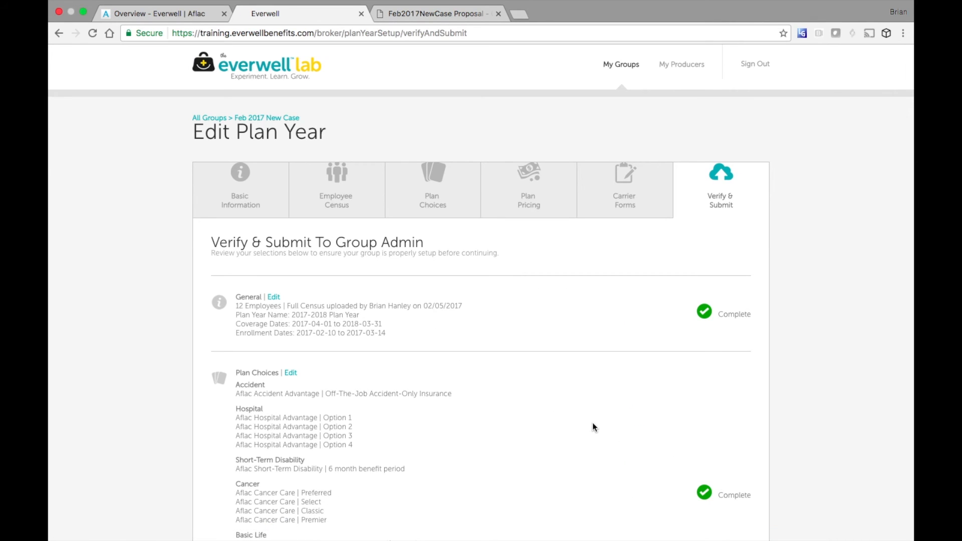
scroll(591, 426, "down", 5)
scroll(591, 427, "down", 3)
scroll(591, 427, "up", 5)
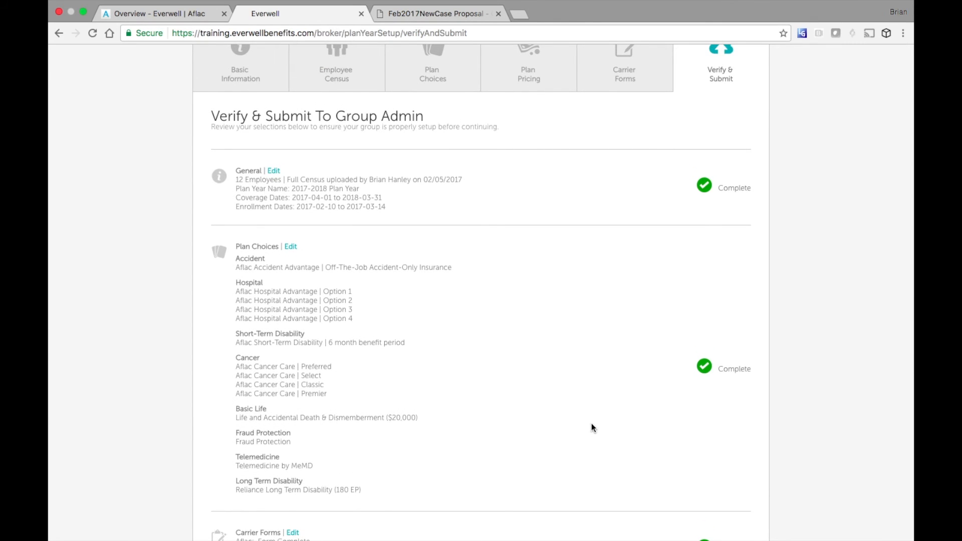
scroll(592, 428, "down", 4)
scroll(592, 424, "down", 2)
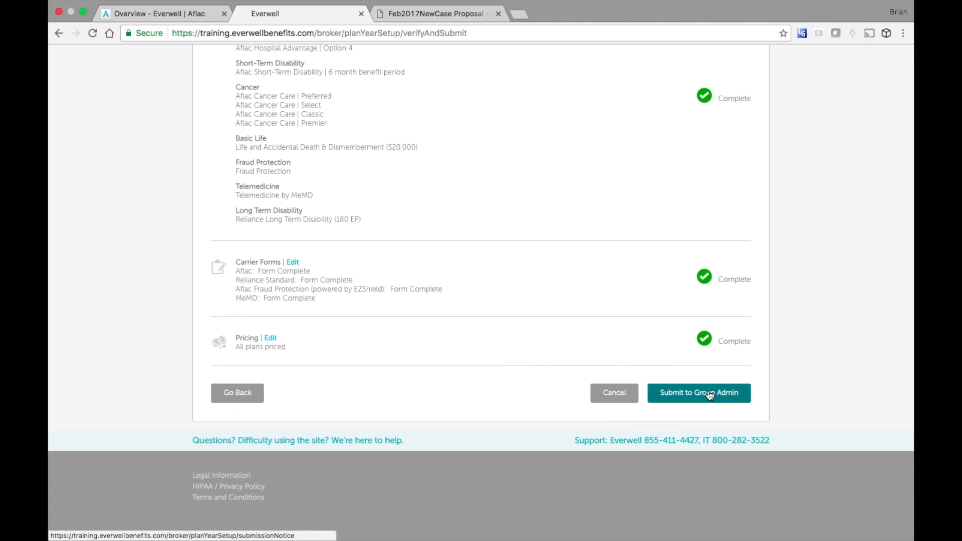
left_click(709, 393)
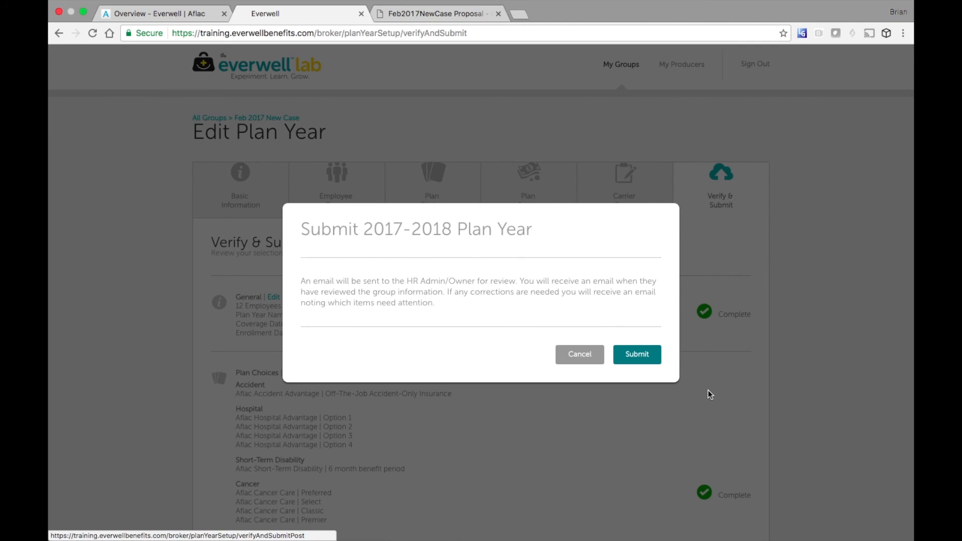
left_click(647, 356)
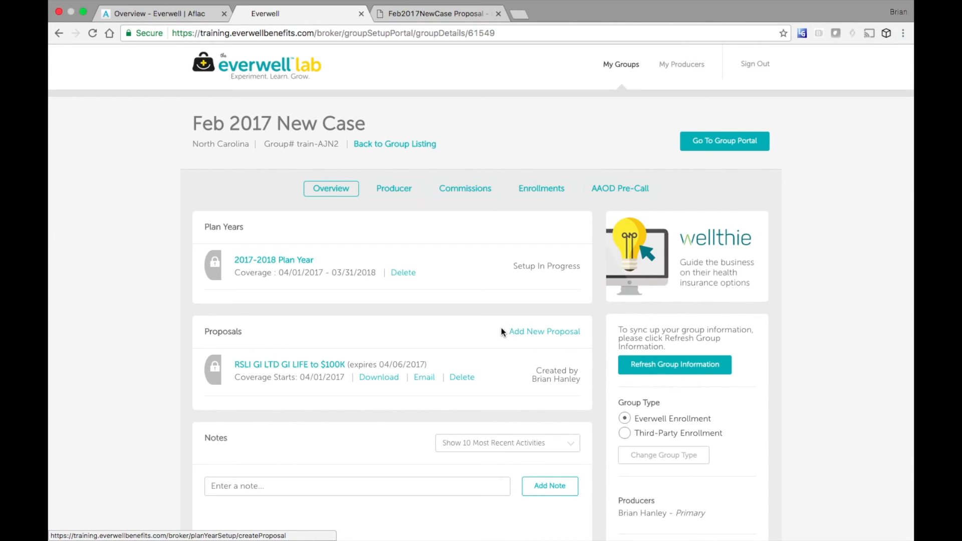
- Scroll down the Feb 2017 New Case group page to reach Sign Out
scroll(552, 356, "down", 6)
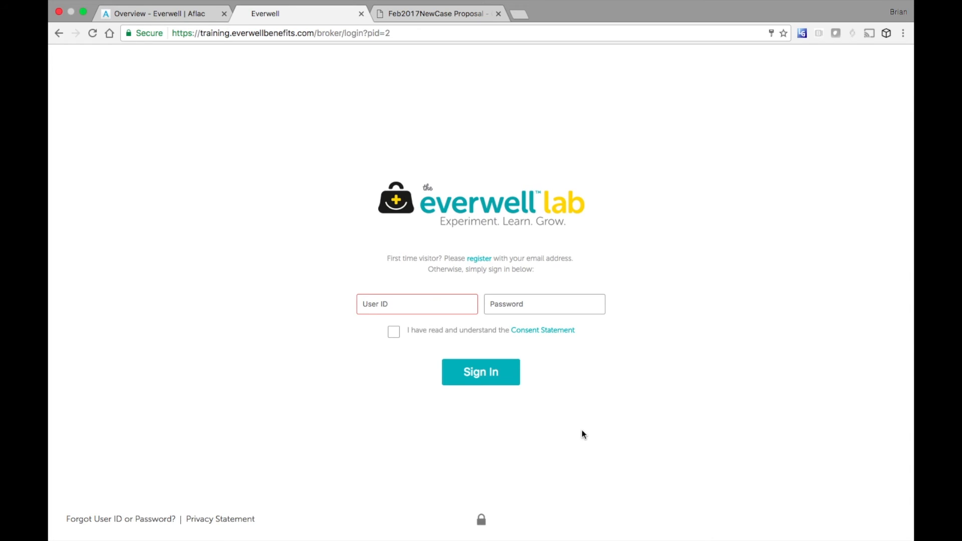
- Dismiss the First-Time Visitor dialog, sign in with the account password, and manage Feb 2017 New Case
left_click(480, 259)
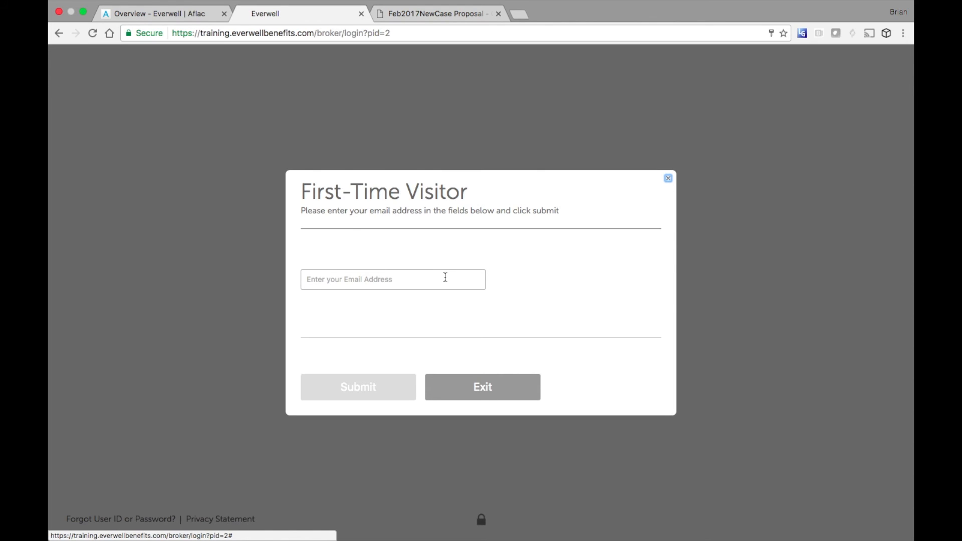
left_click(667, 177)
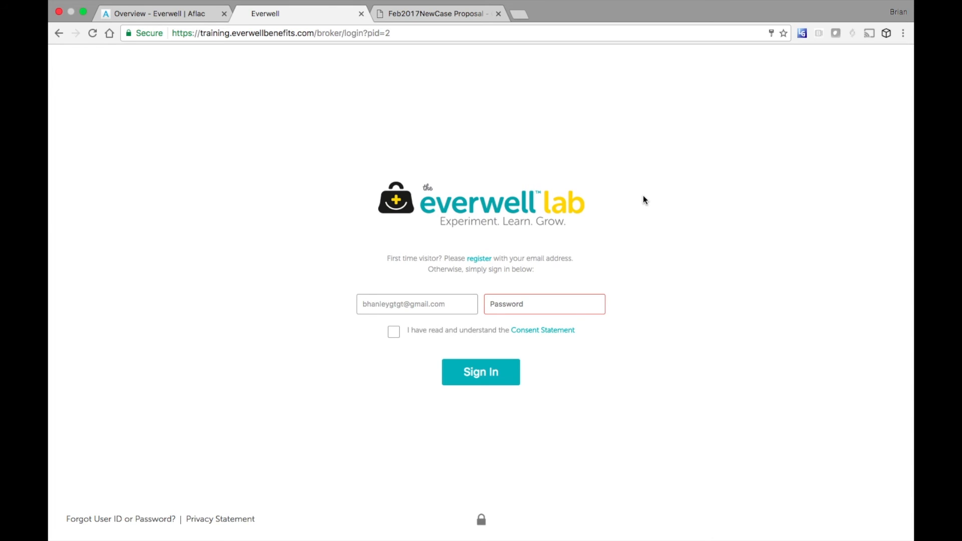
left_click(546, 303)
type("••••••••")
left_click(471, 370)
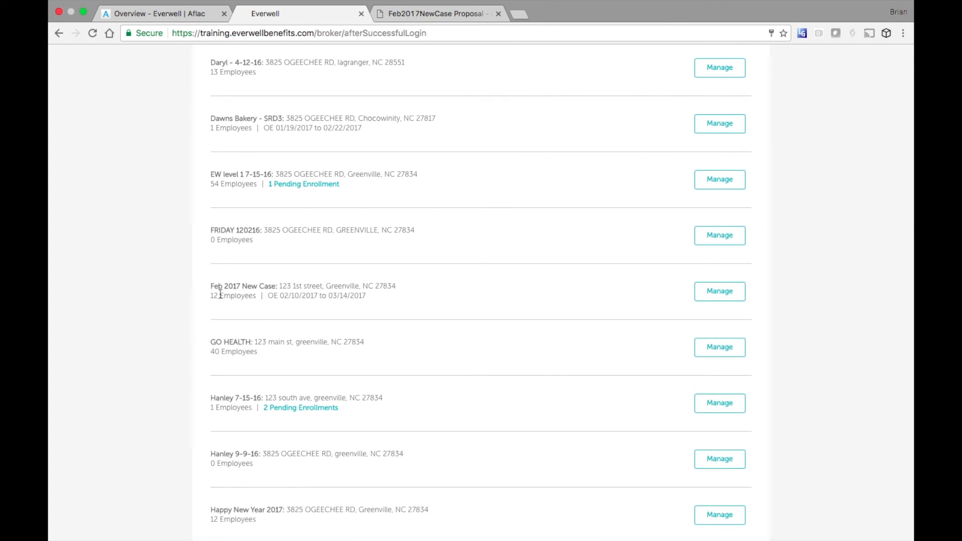
left_click(720, 297)
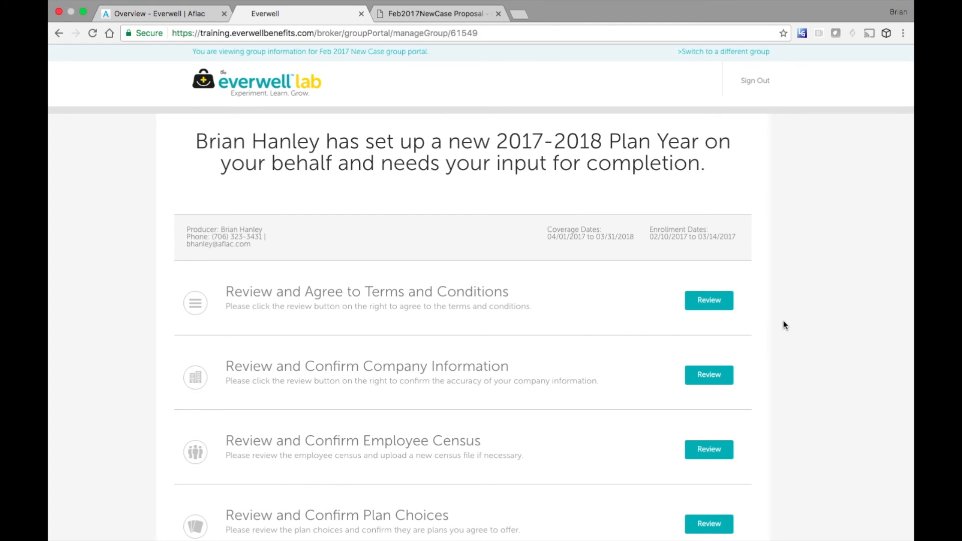
- Agree to the terms and conditions, confirm the company information, and confirm the census info
left_click(720, 301)
scroll(587, 325, "down", 15)
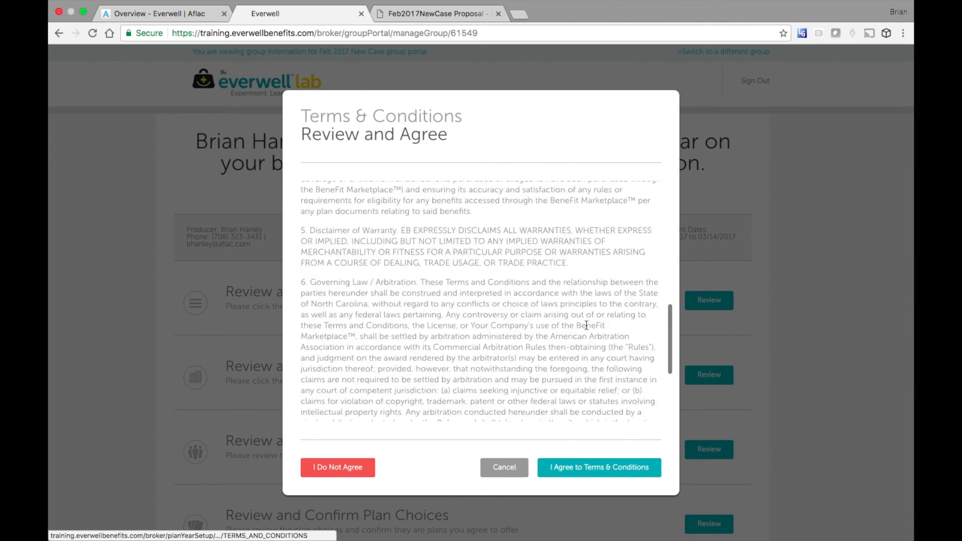
scroll(588, 224, "up", 15)
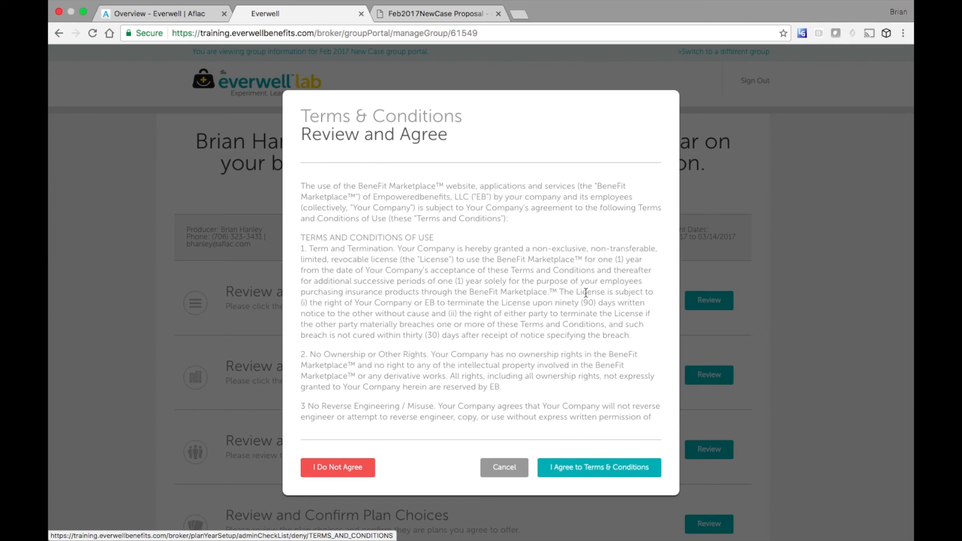
left_click(592, 466)
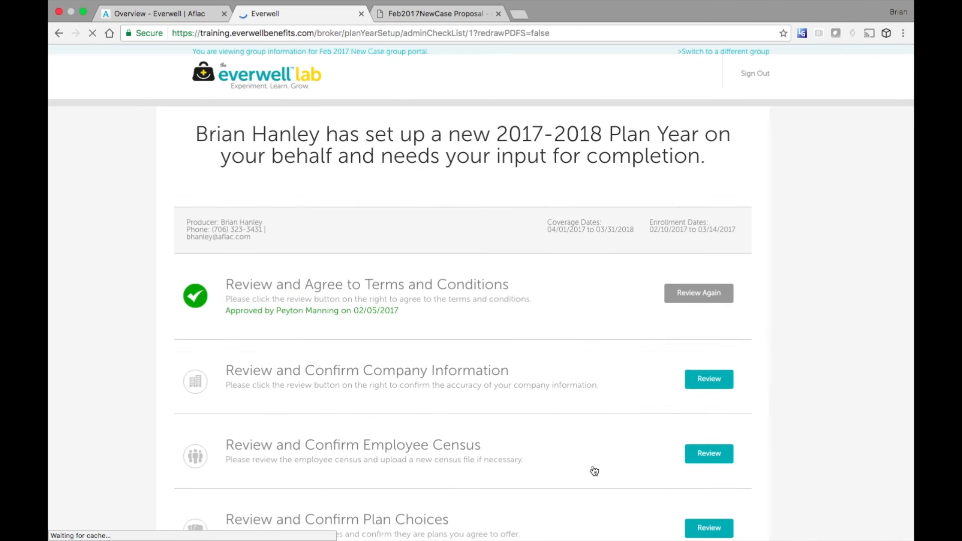
left_click(716, 385)
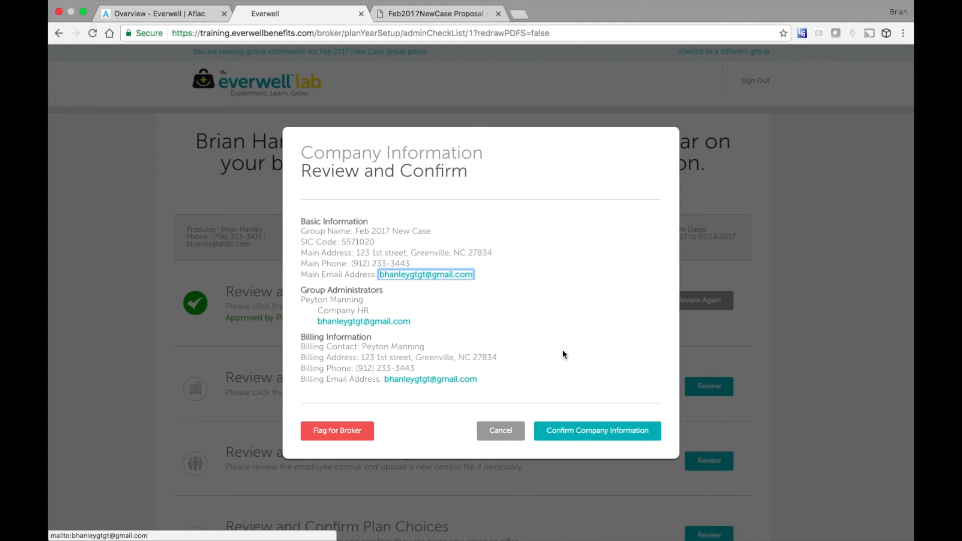
left_click(588, 434)
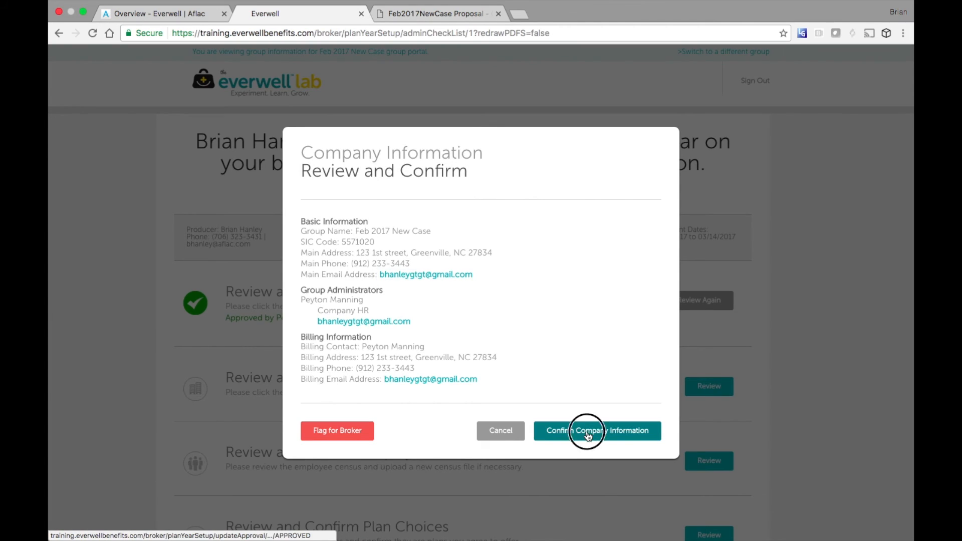
scroll(586, 435, "down", 3)
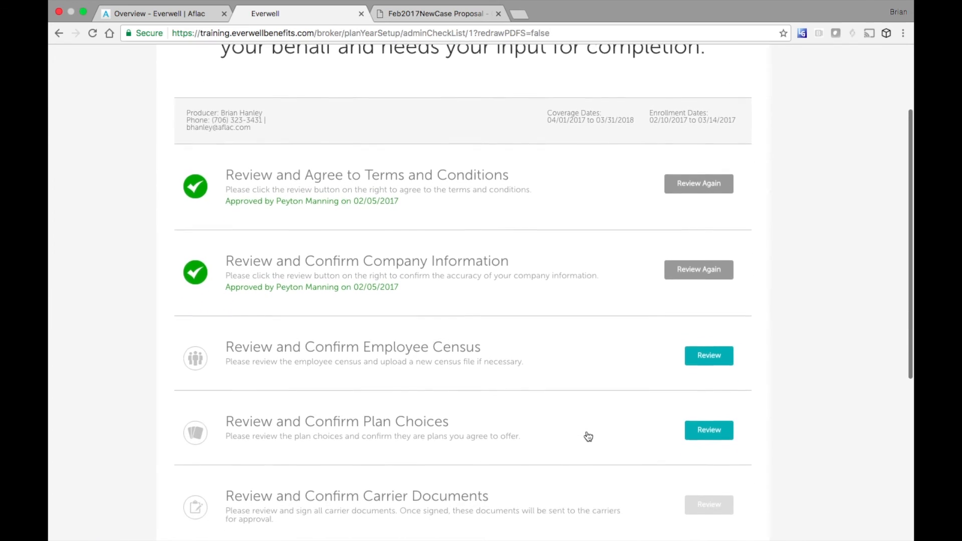
left_click(703, 350)
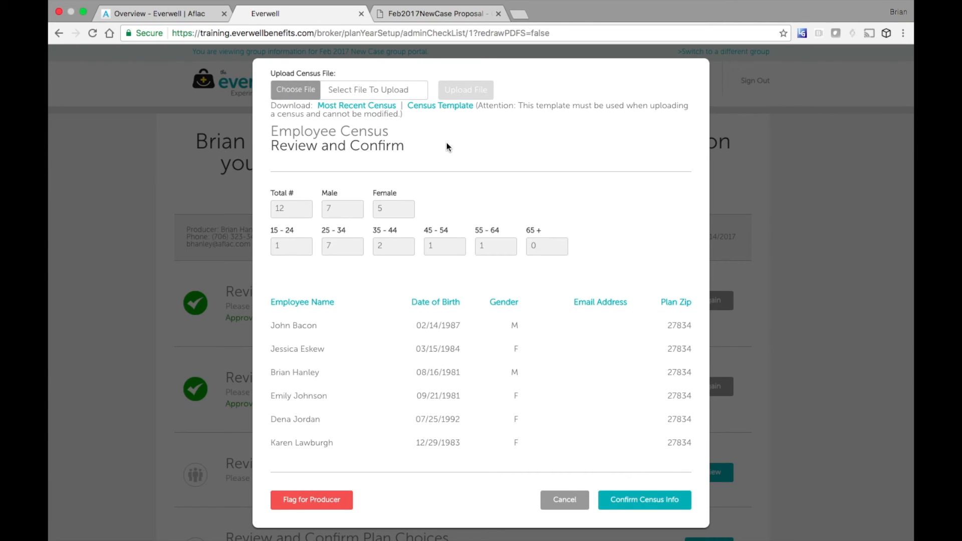
left_click(640, 501)
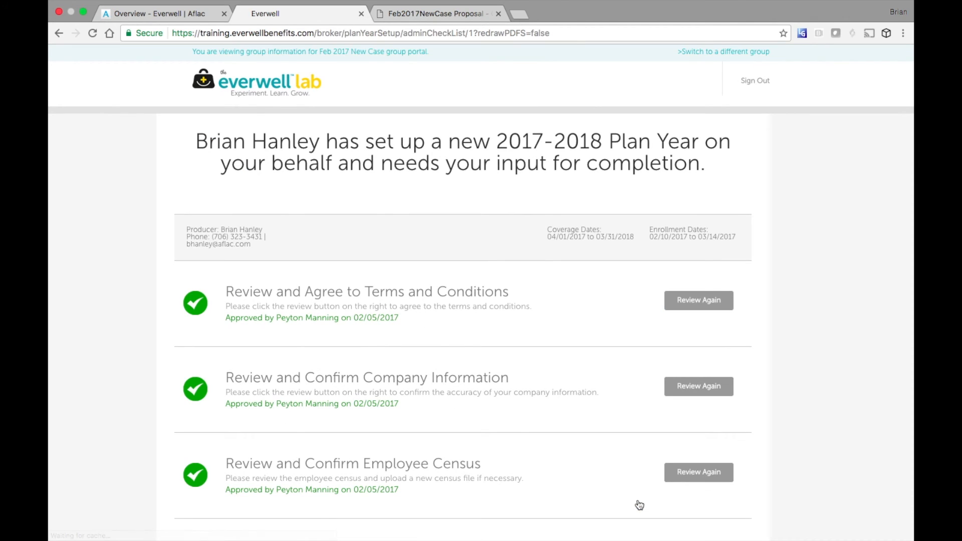
scroll(631, 476, "down", 5)
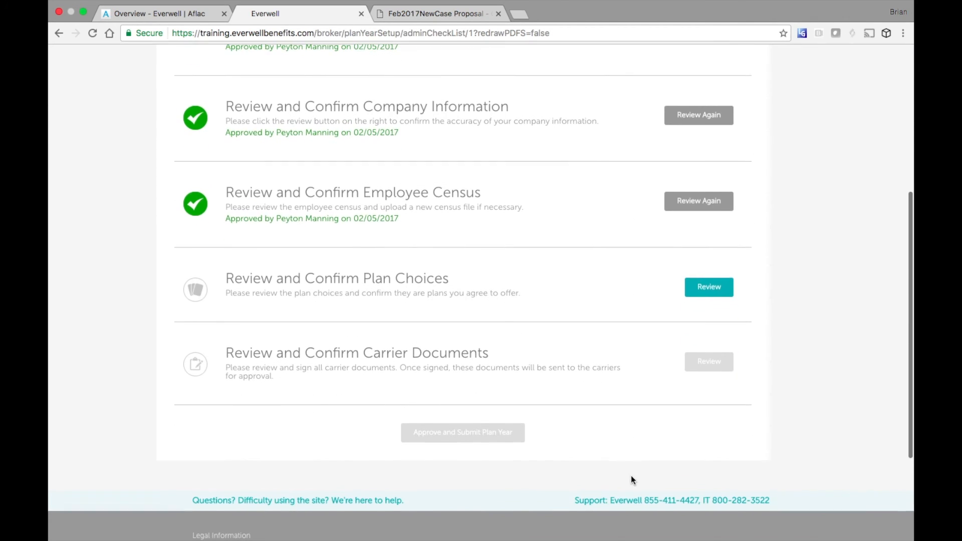
- Review and confirm the plan choices on the checklist
left_click(709, 289)
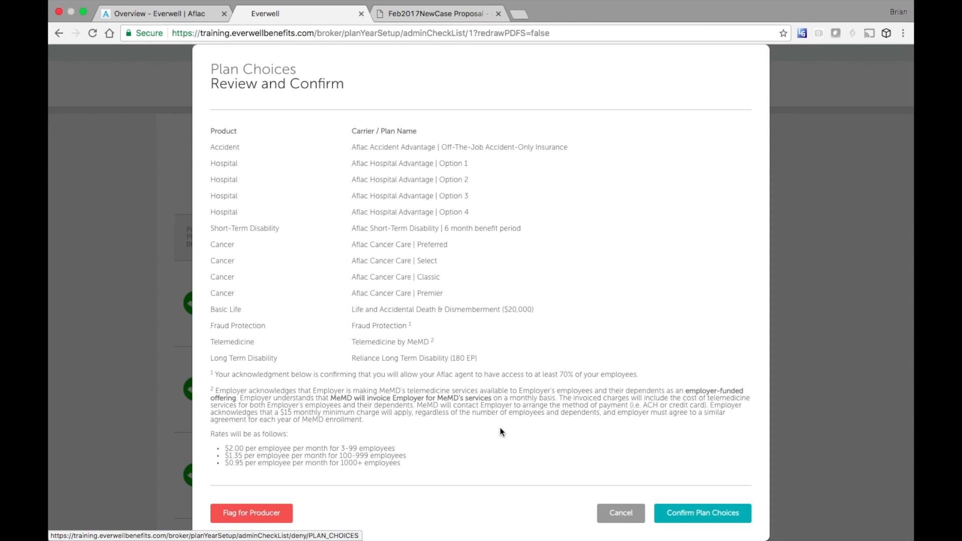
scroll(501, 428, "down", 2)
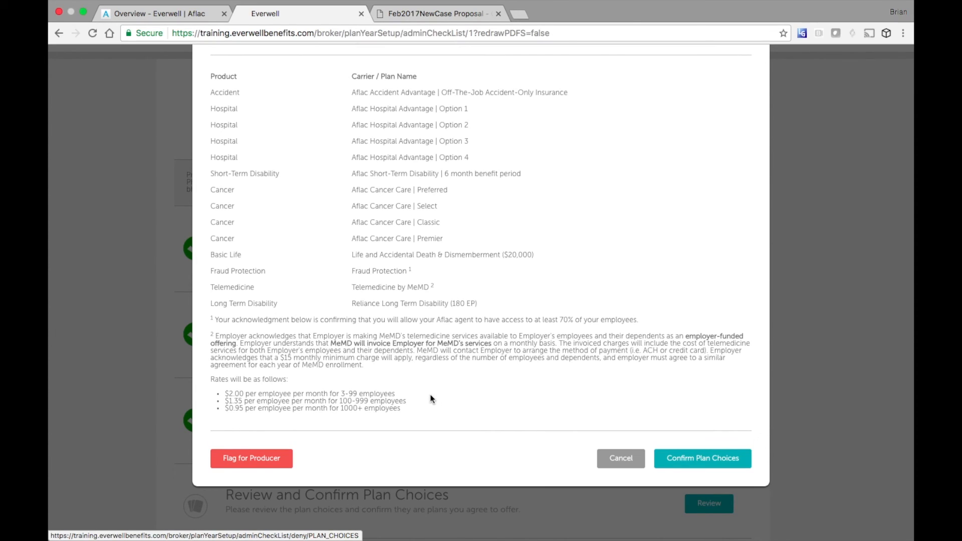
left_click(687, 455)
scroll(690, 461, "down", 5)
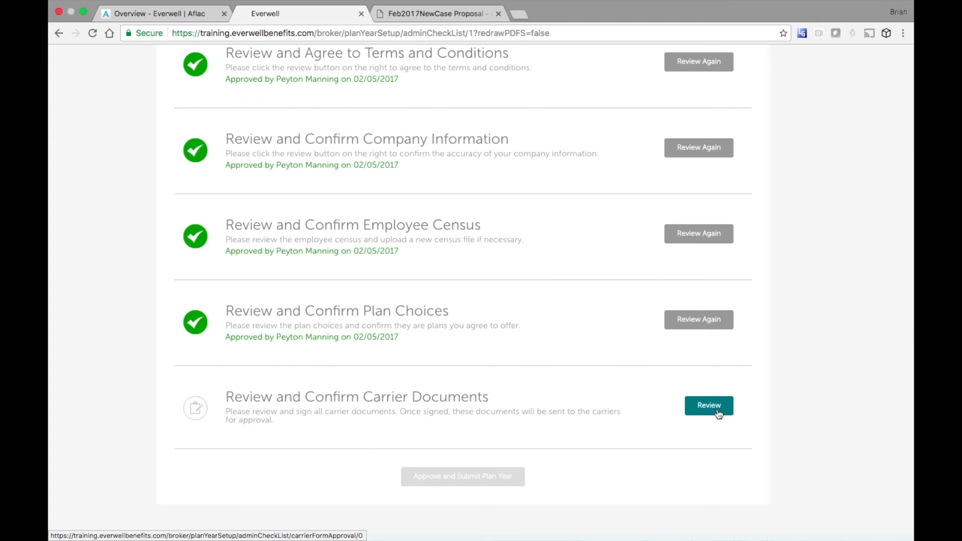
- E-sign the Reliance Standard carrier documents with the signer's full name and approve them
left_click(718, 411)
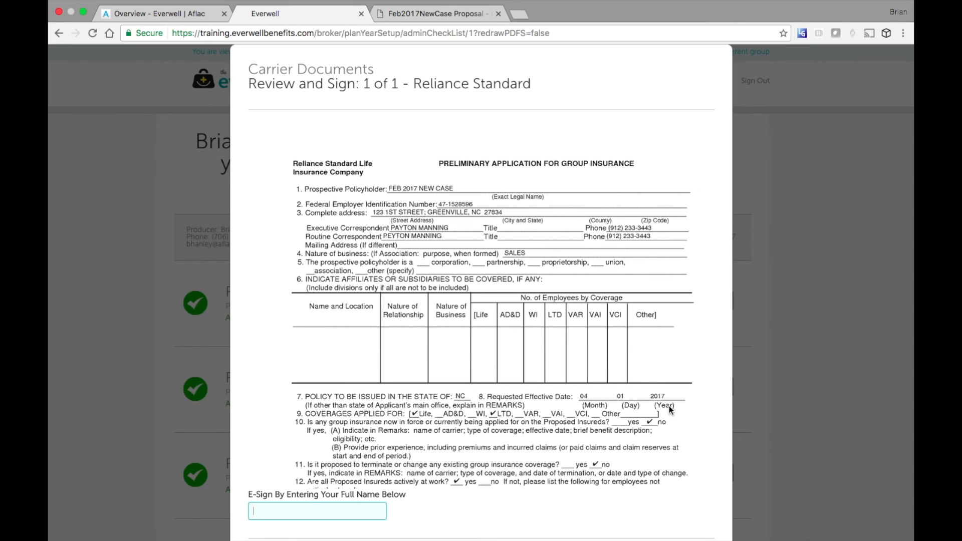
scroll(669, 406, "down", 3)
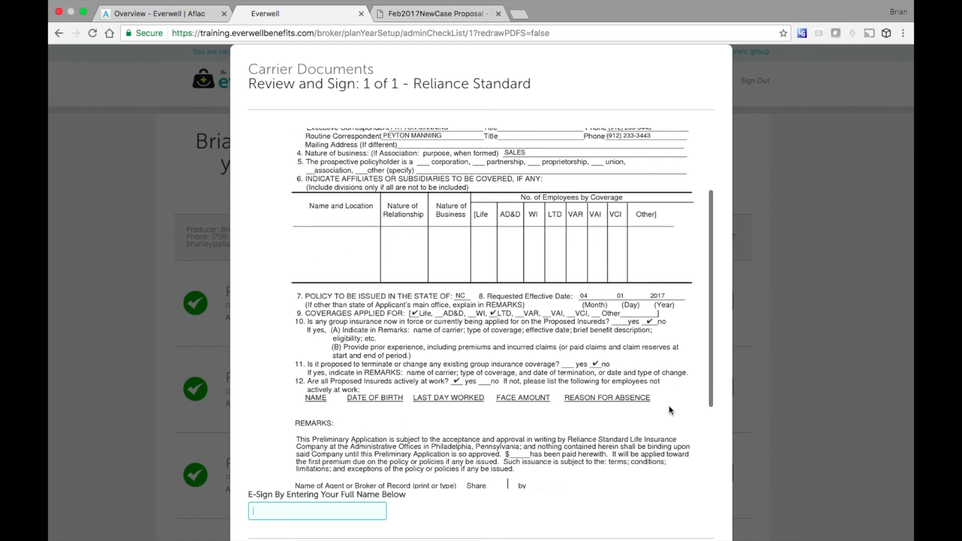
scroll(669, 406, "down", 5)
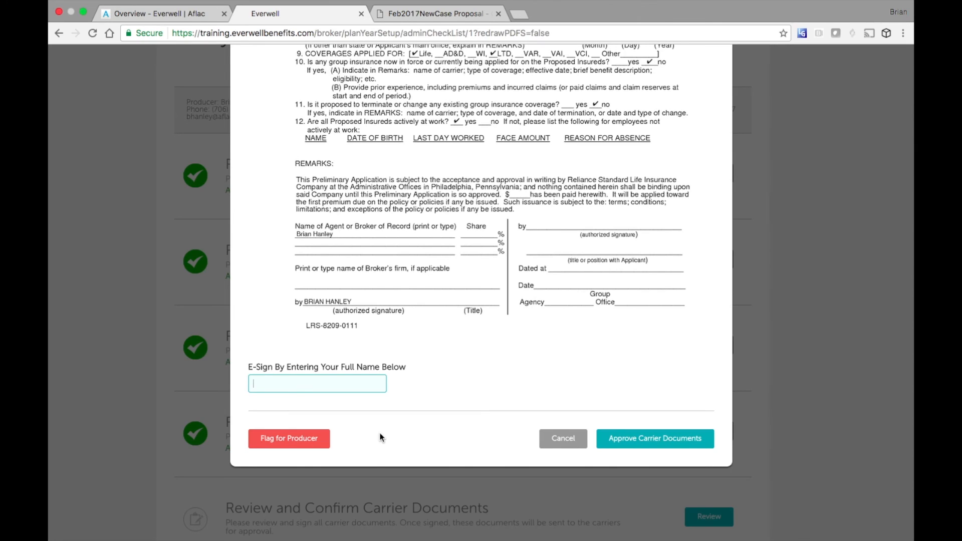
left_click(346, 384)
type("Payton manning")
left_click(708, 437)
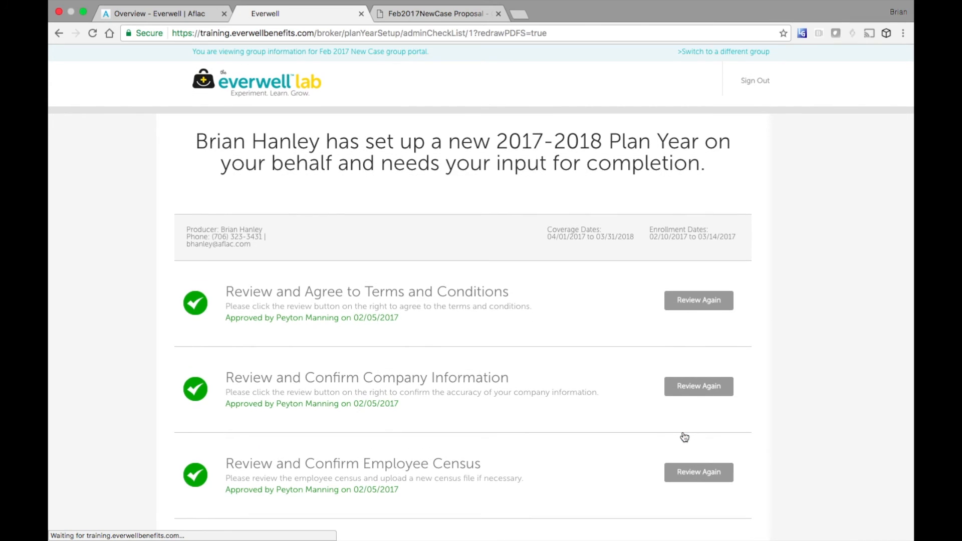
scroll(603, 392, "down", 6)
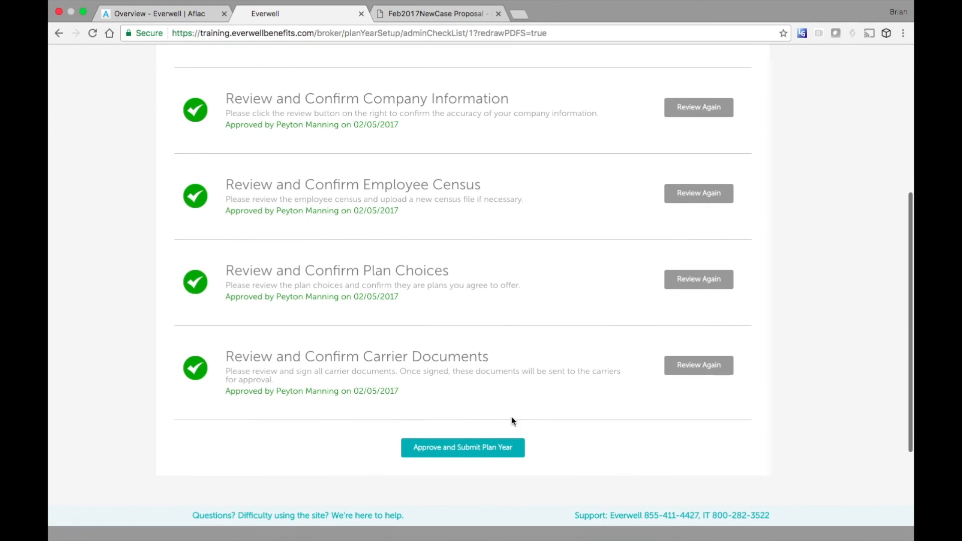
- Approve and submit the 2017-2018 plan year, then bring up the Employees menu
left_click(457, 448)
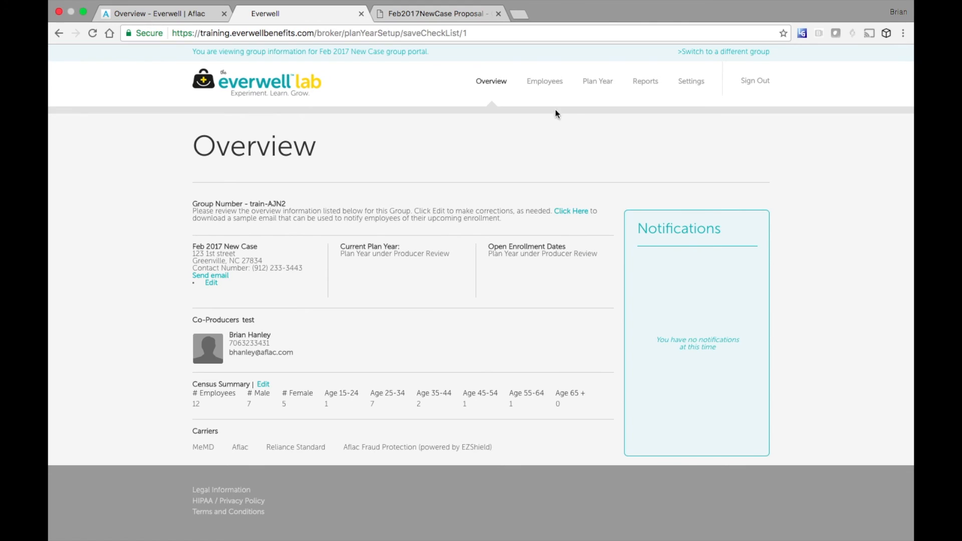
left_click(546, 86)
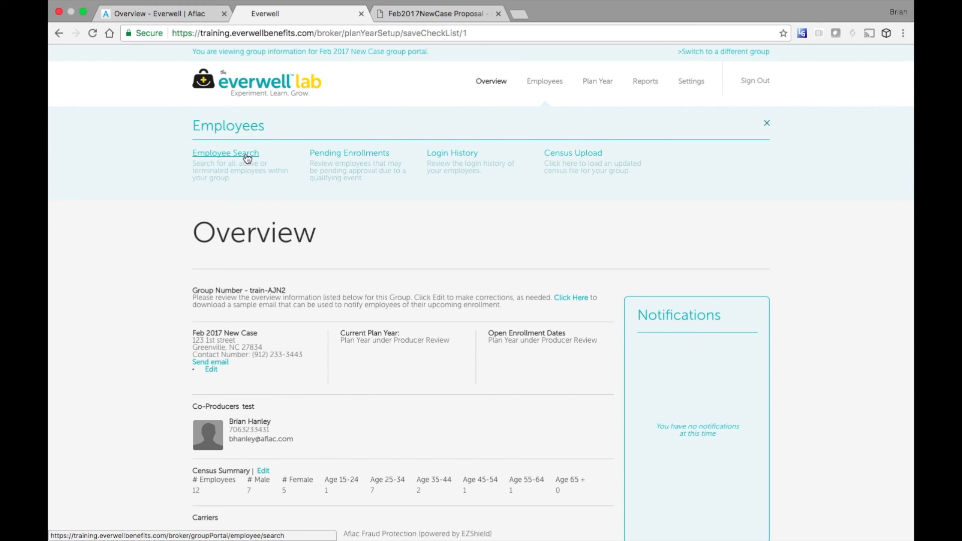
- Open the plan year section and review its carrier list
left_click(599, 84)
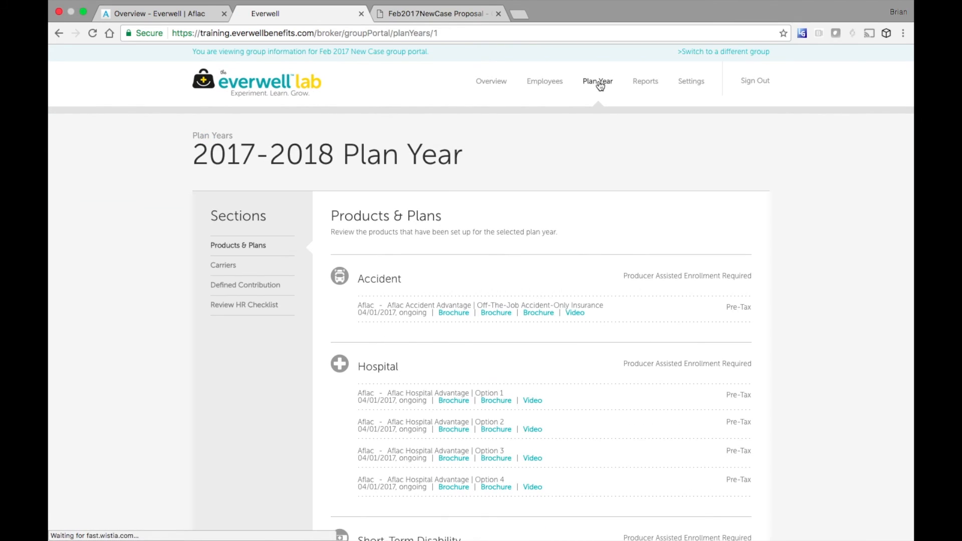
scroll(495, 152, "down", 5)
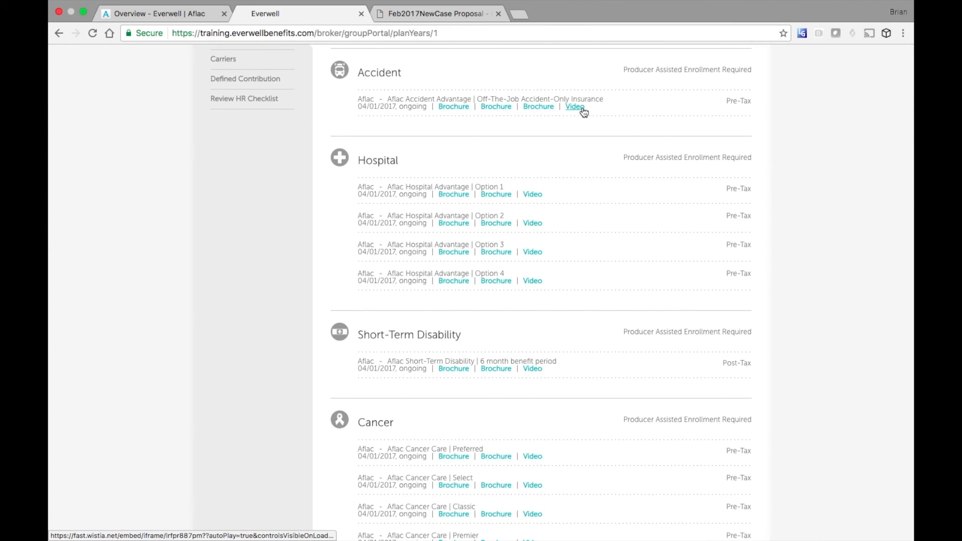
scroll(572, 283, "down", 10)
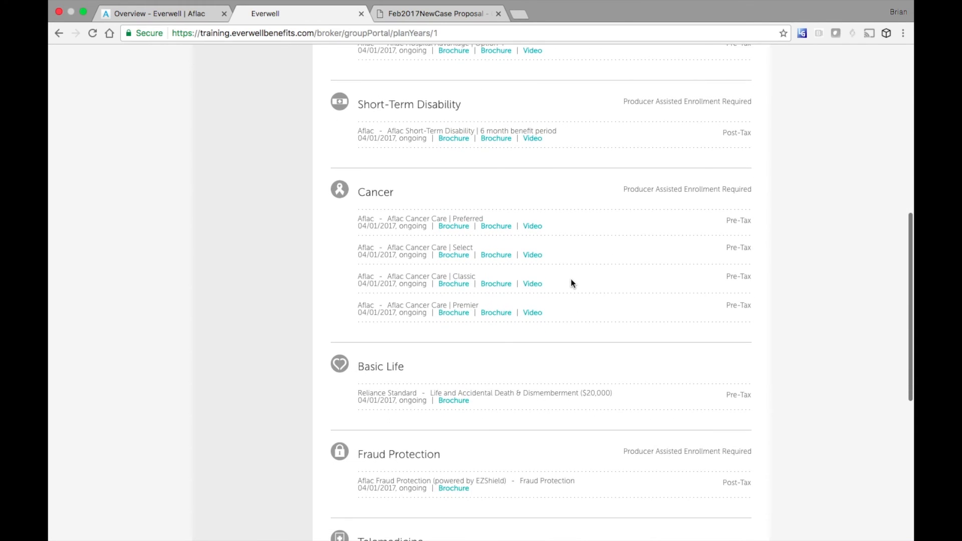
scroll(572, 283, "down", 1)
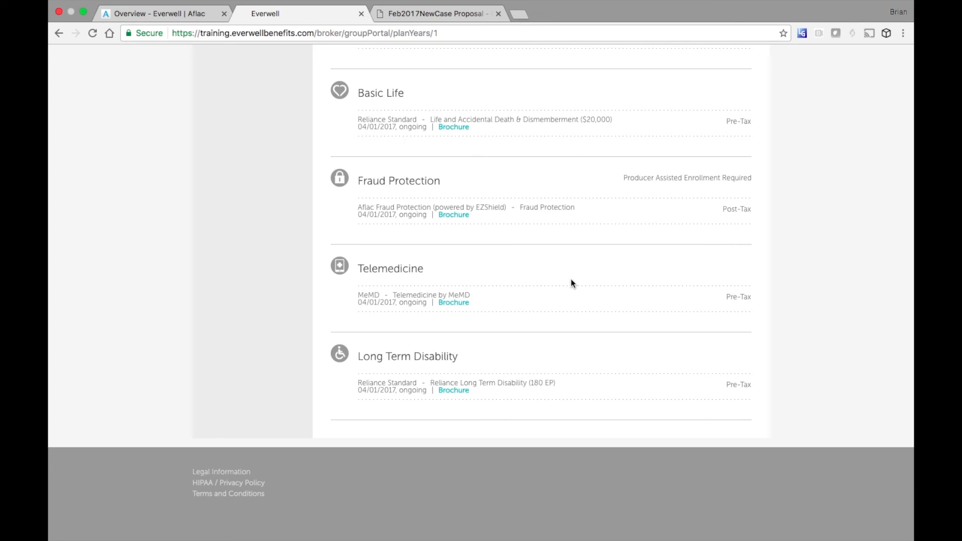
scroll(572, 282, "up", 15)
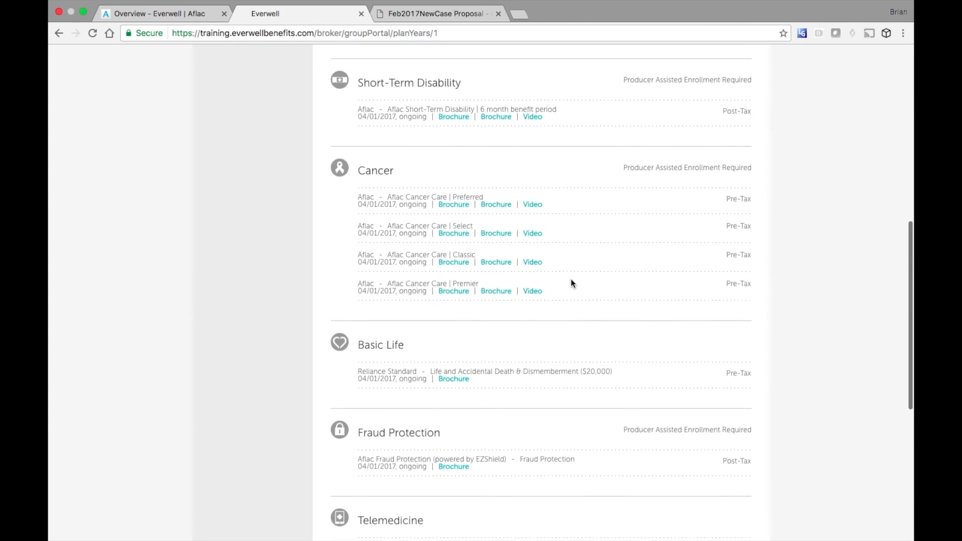
scroll(571, 278, "up", 5)
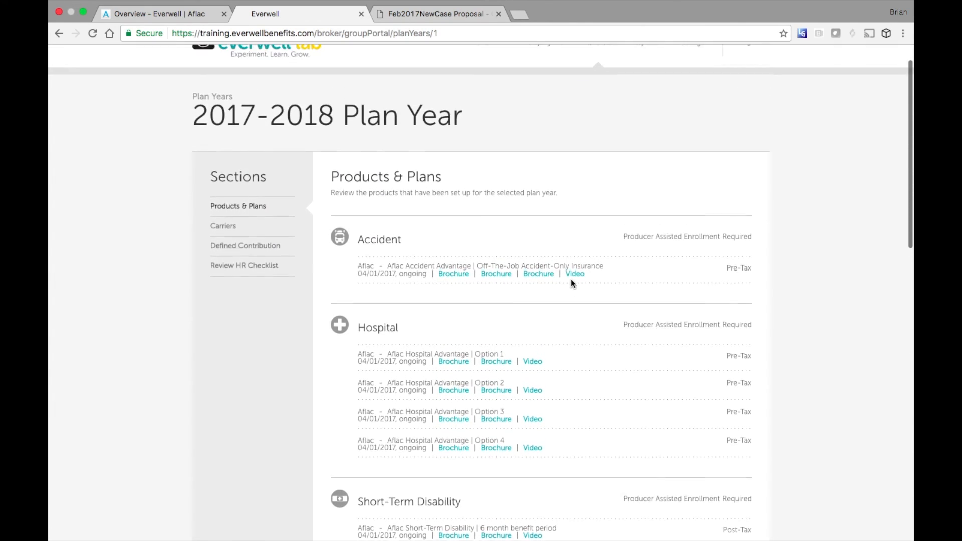
left_click(230, 269)
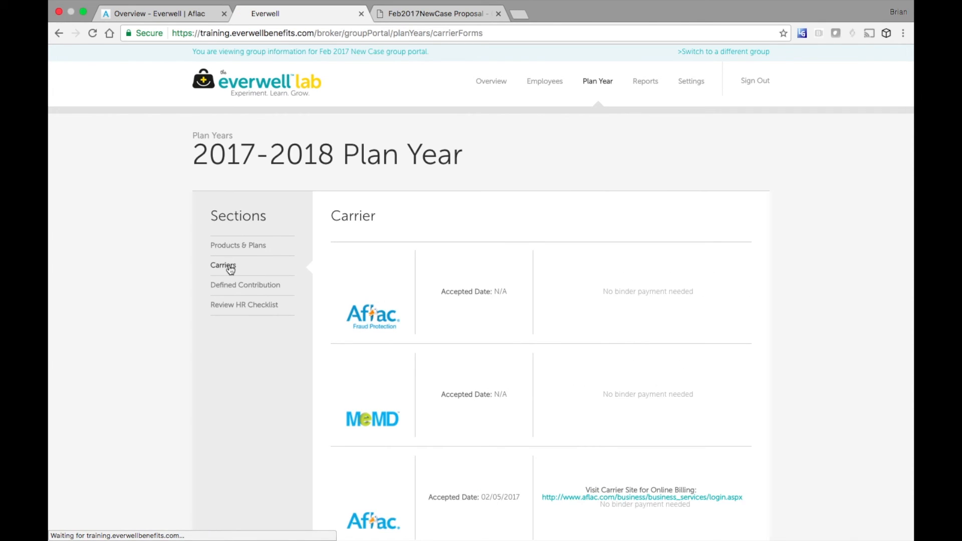
scroll(611, 248, "down", 8)
scroll(612, 248, "up", 10)
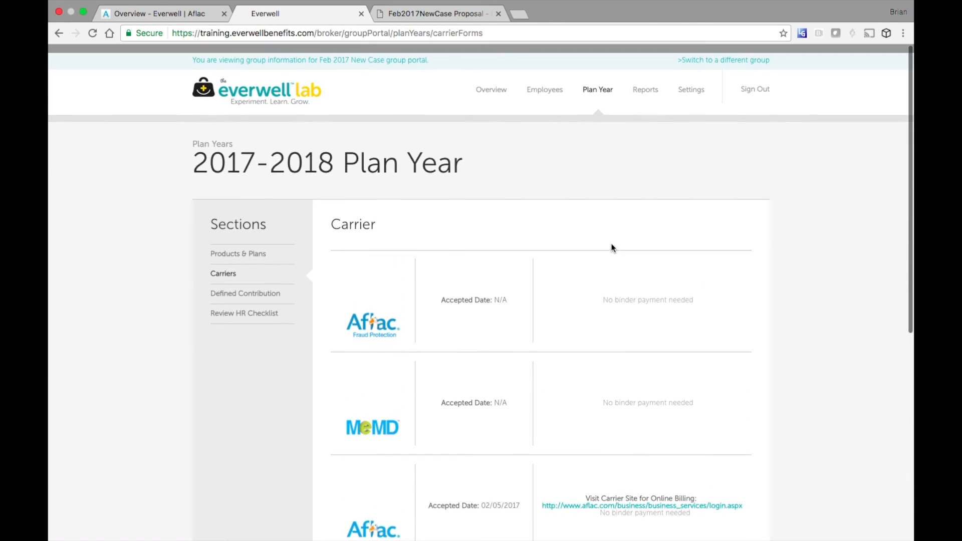
- Review the defined contribution accounts and HR checklist, then go to Enrollment reports
left_click(263, 287)
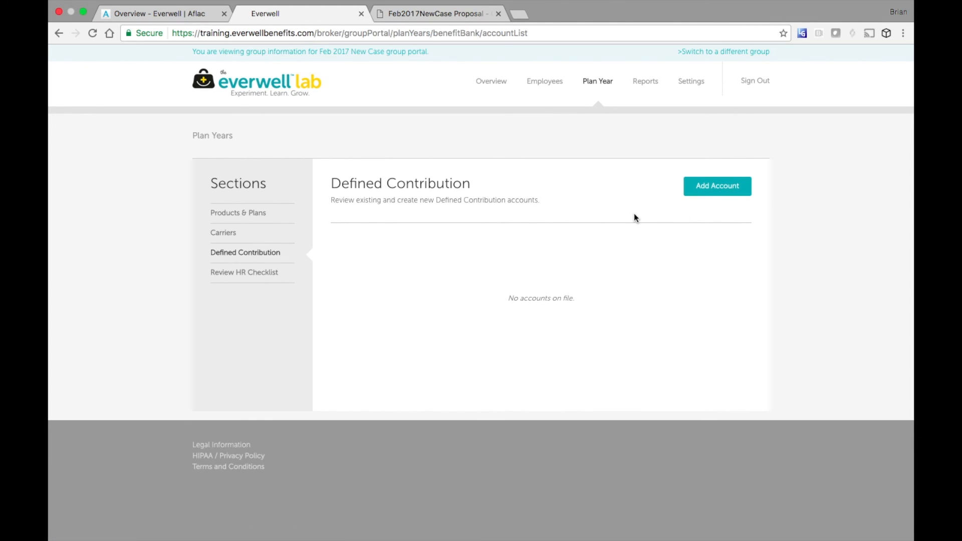
left_click(264, 274)
scroll(630, 272, "down", 5)
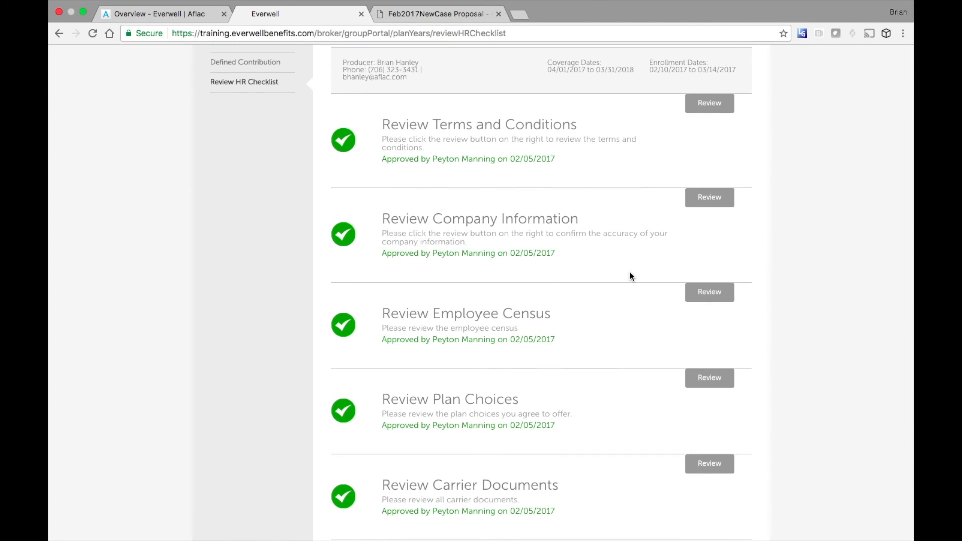
scroll(630, 271, "up", 5)
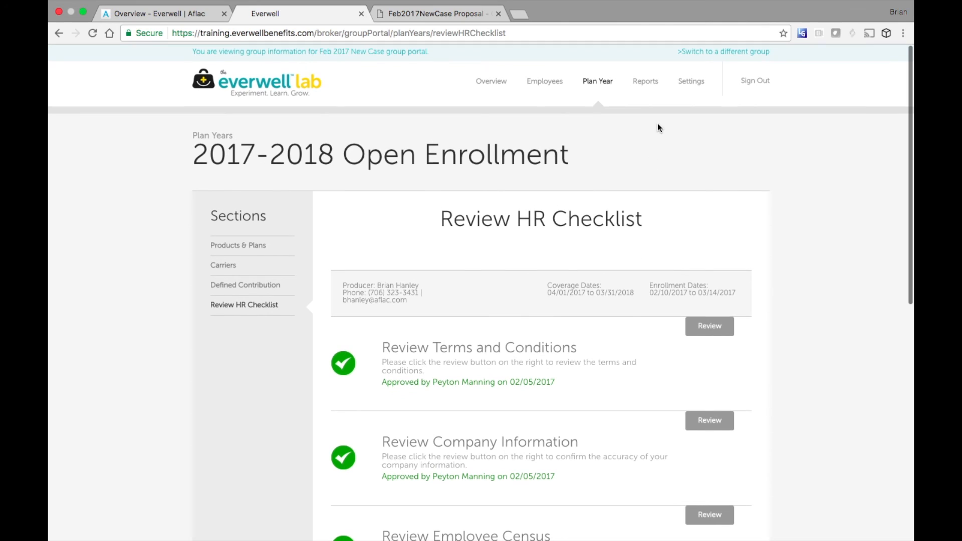
left_click(648, 82)
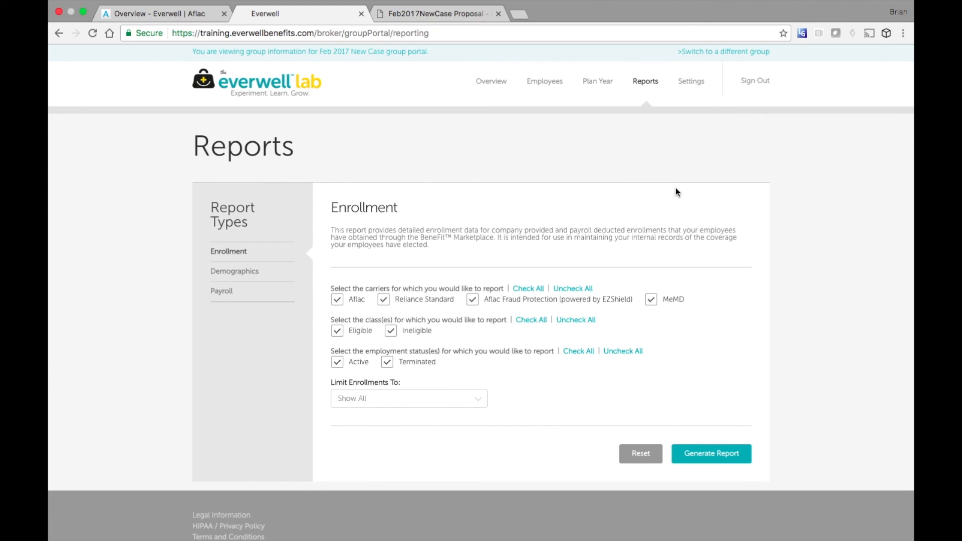
- Open Settings > Administrators to view the Company HR administrator, then reopen Settings
left_click(689, 85)
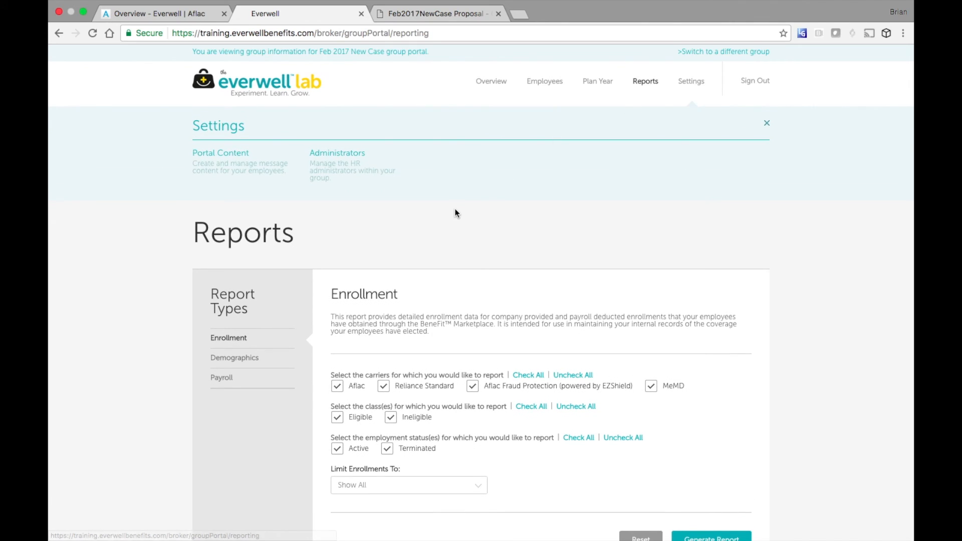
left_click(356, 159)
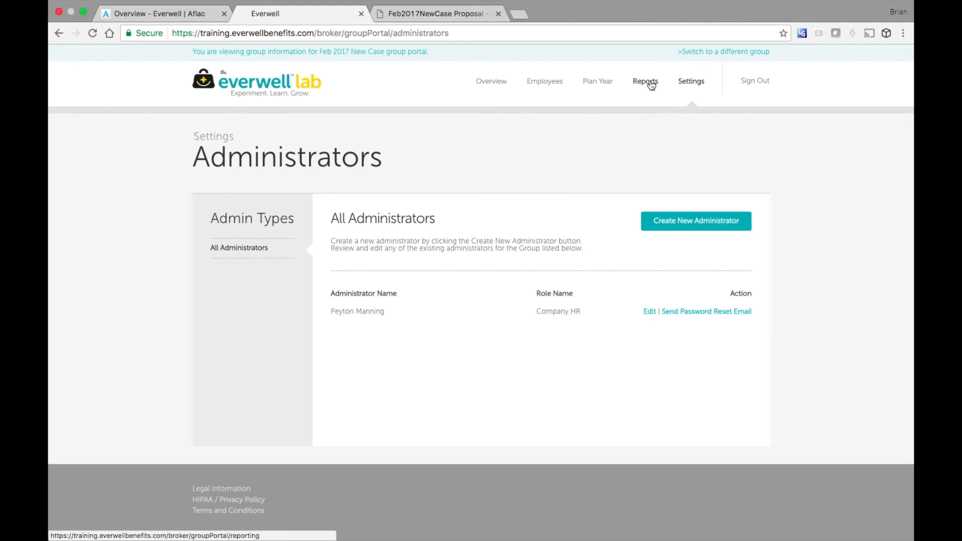
left_click(691, 86)
- Set the Open Enrollment billboard to the two nurses with laptops image, save, and sign out
left_click(239, 153)
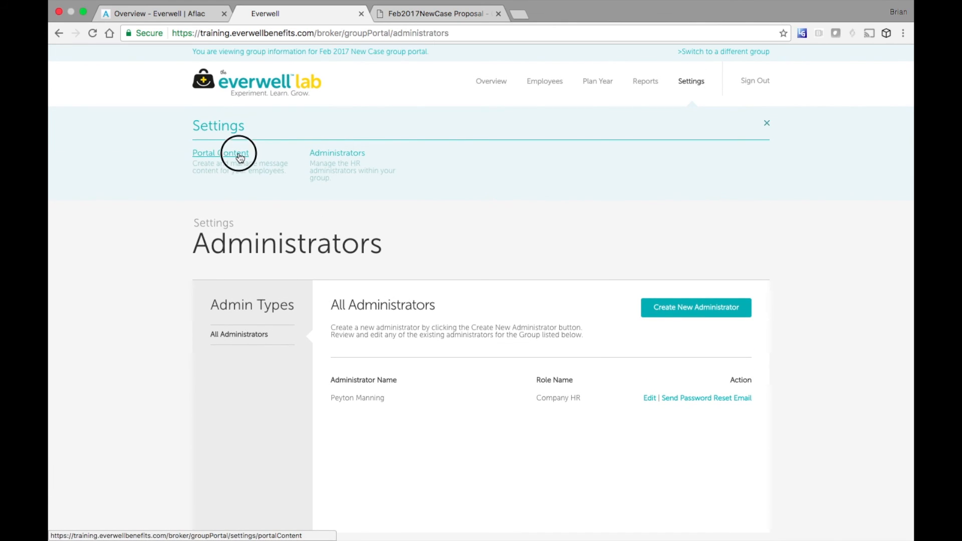
scroll(786, 221, "down", 5)
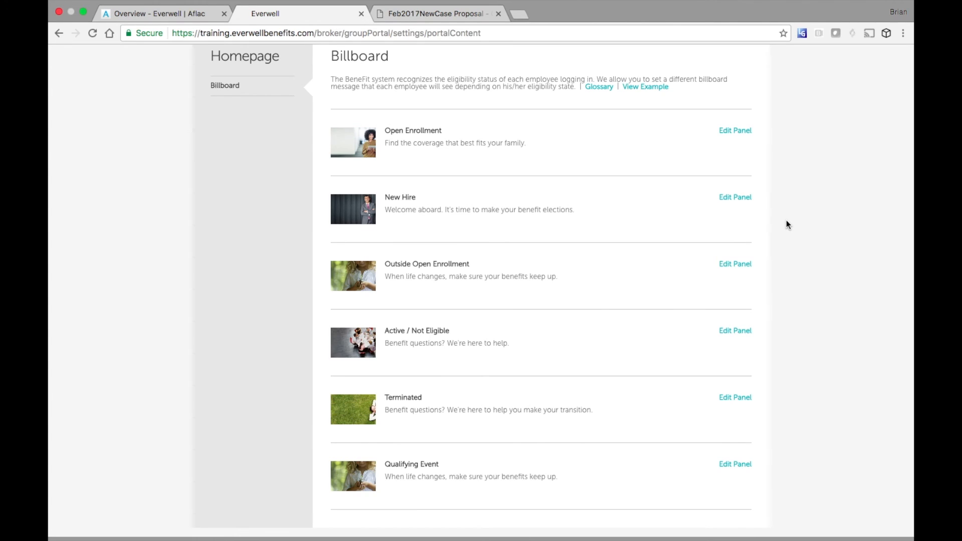
left_click(735, 134)
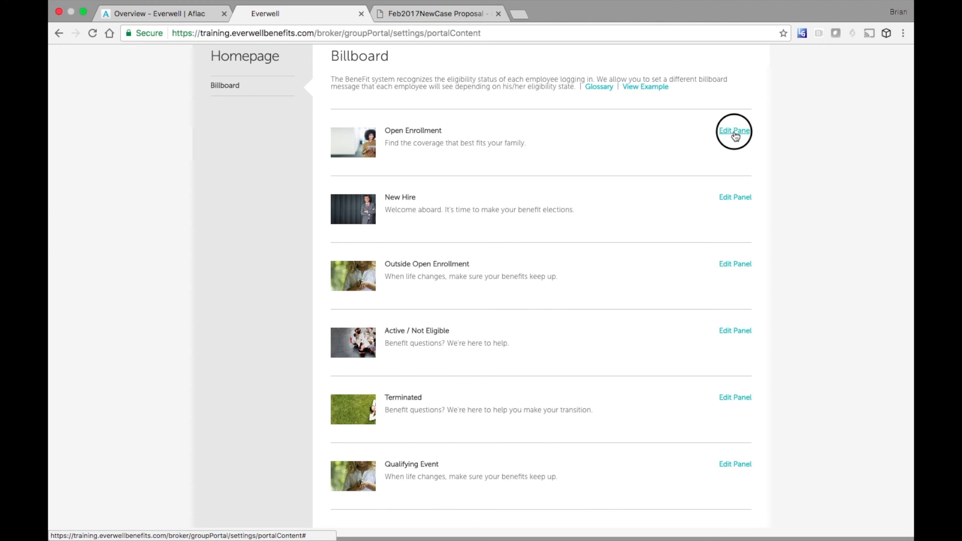
scroll(652, 245, "down", 2)
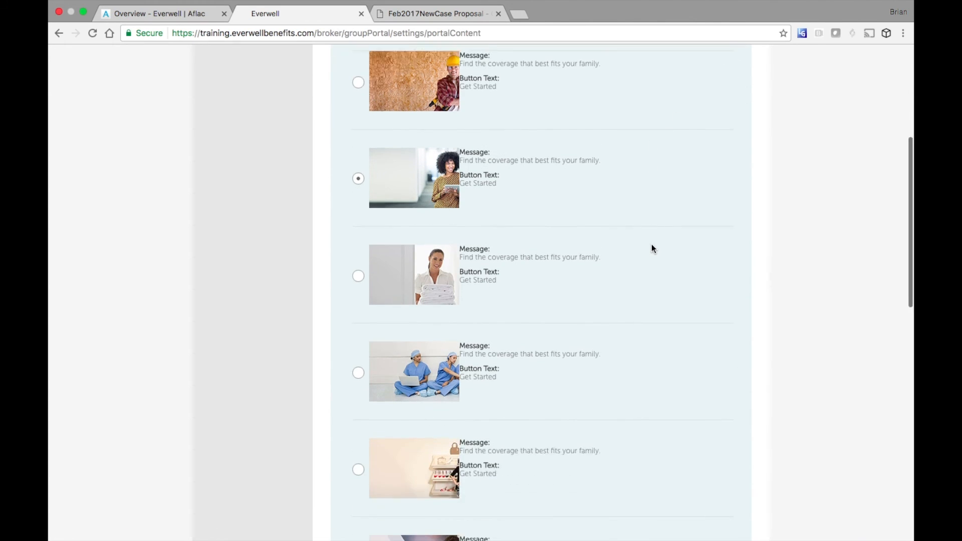
scroll(651, 248, "down", 2)
left_click(362, 309)
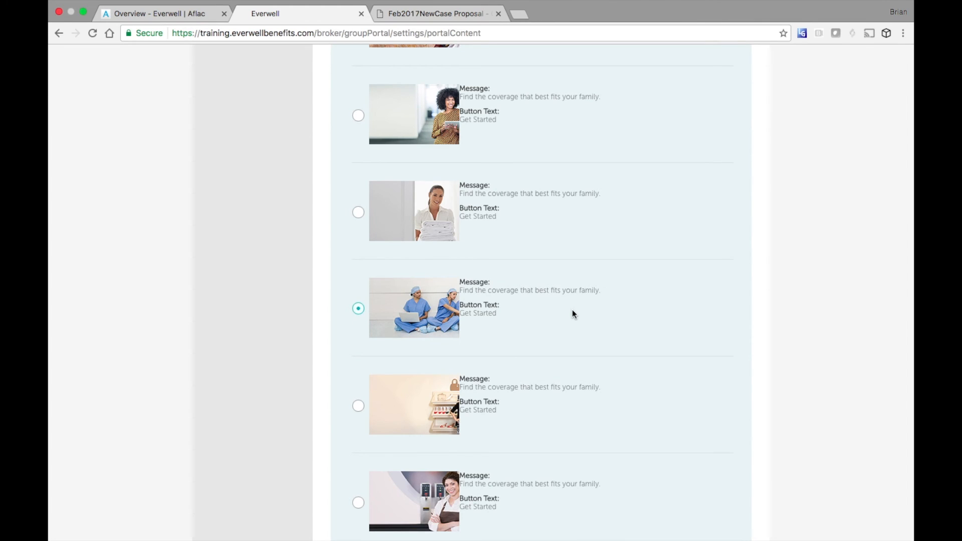
scroll(574, 315, "down", 5)
left_click(715, 317)
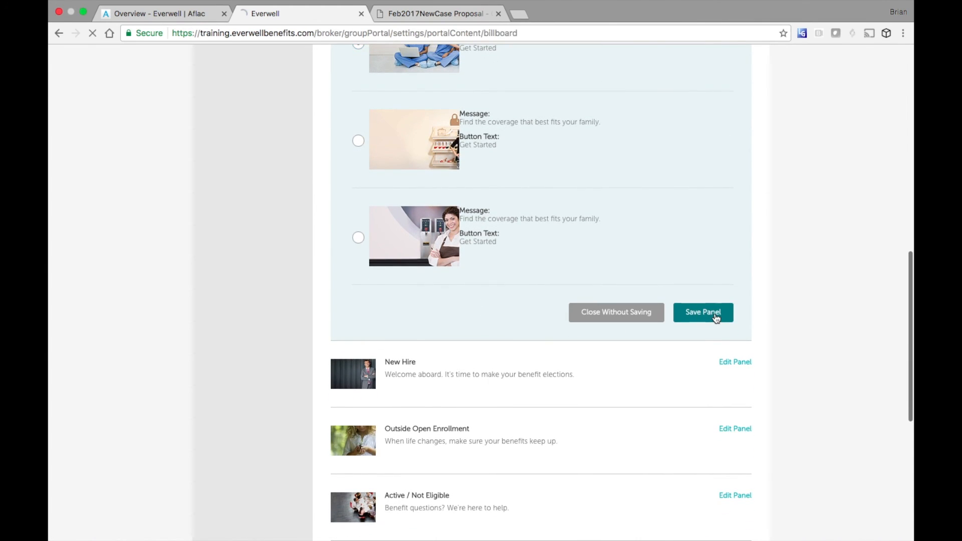
scroll(655, 343, "down", 5)
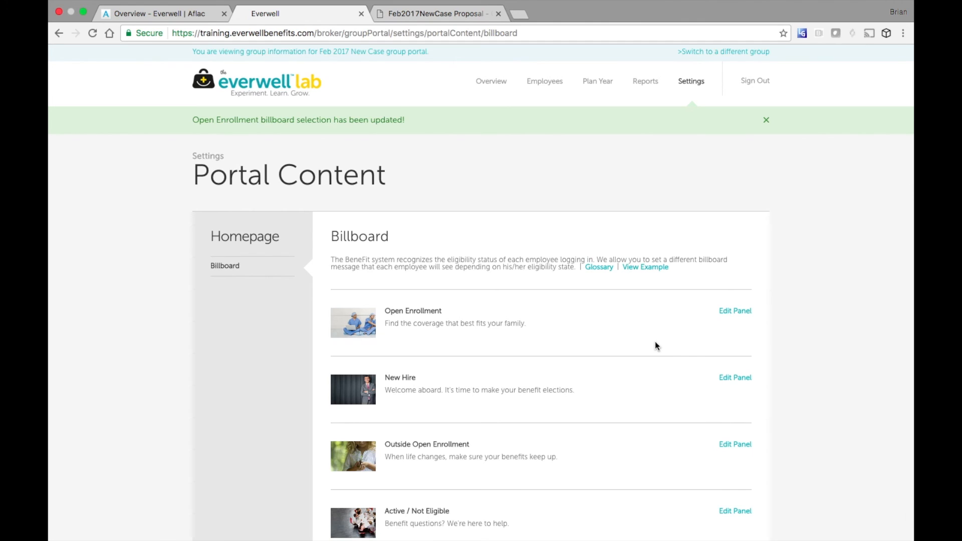
left_click(752, 82)
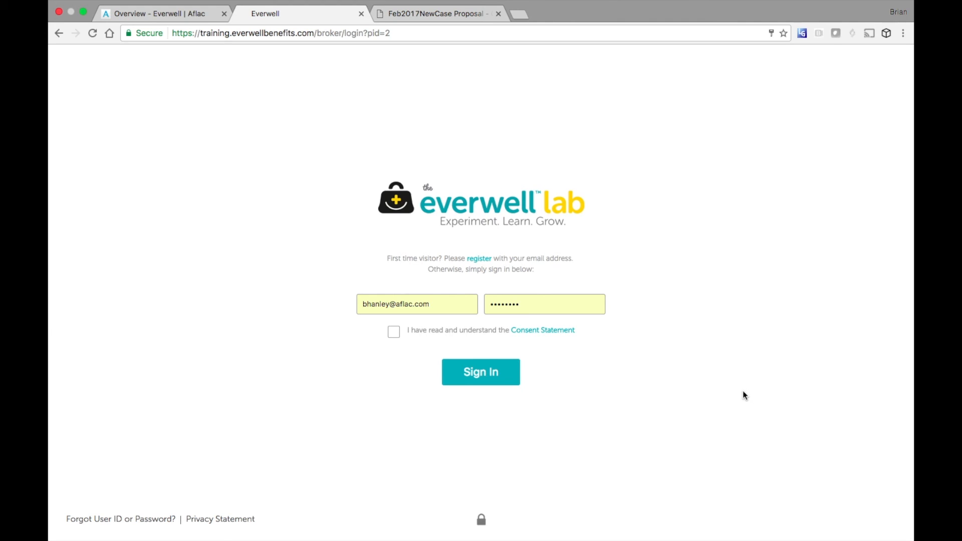
- Sign in, filter groups to In Enrollment status, and open Feb 2017 New Case
left_click(481, 372)
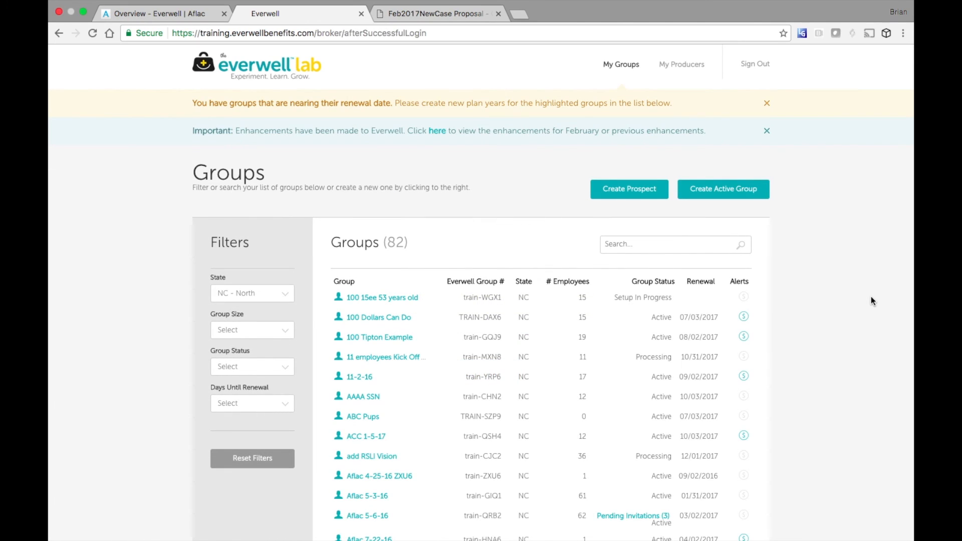
left_click(701, 244)
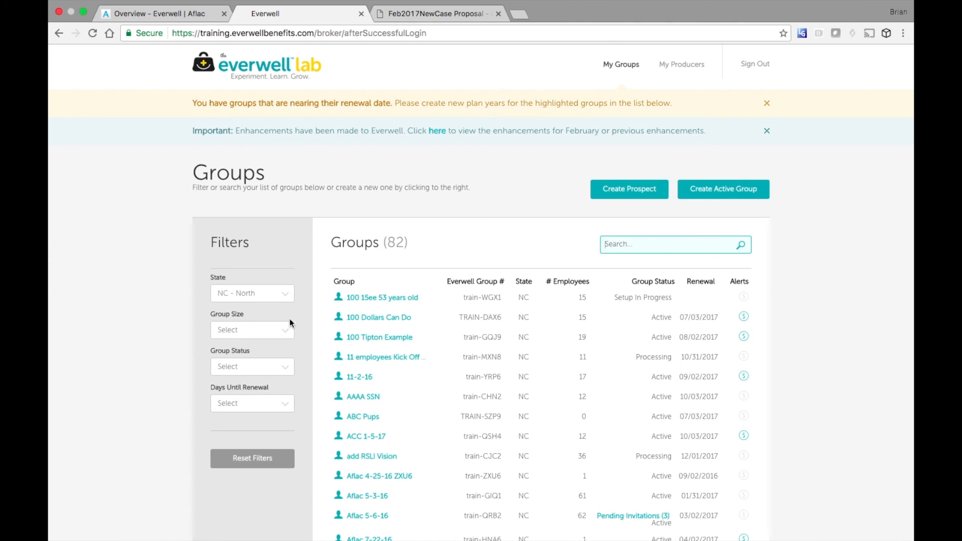
left_click(257, 371)
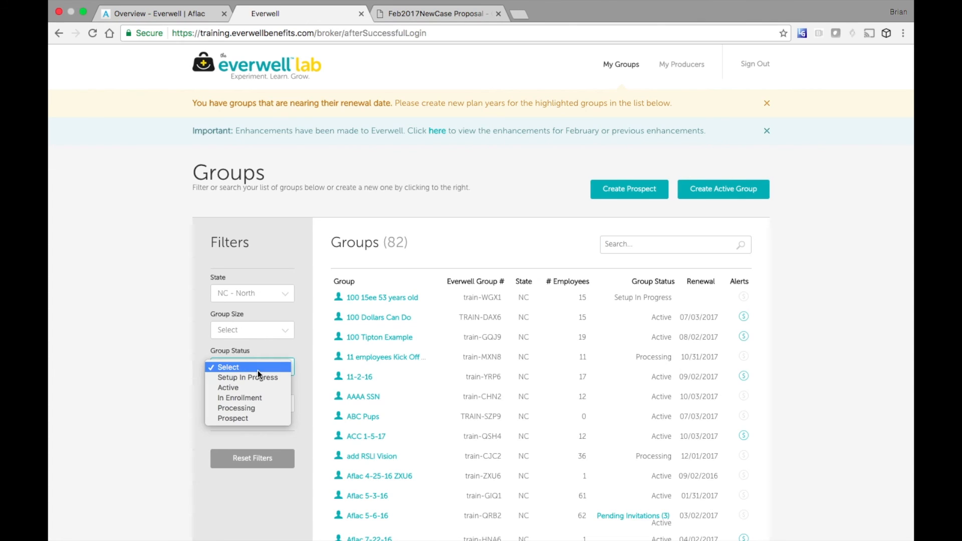
left_click(253, 399)
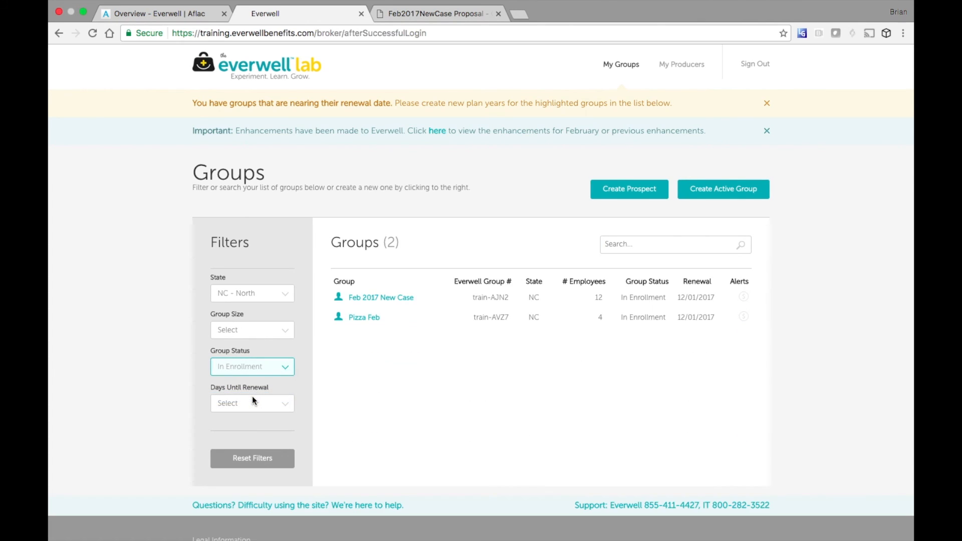
left_click(403, 300)
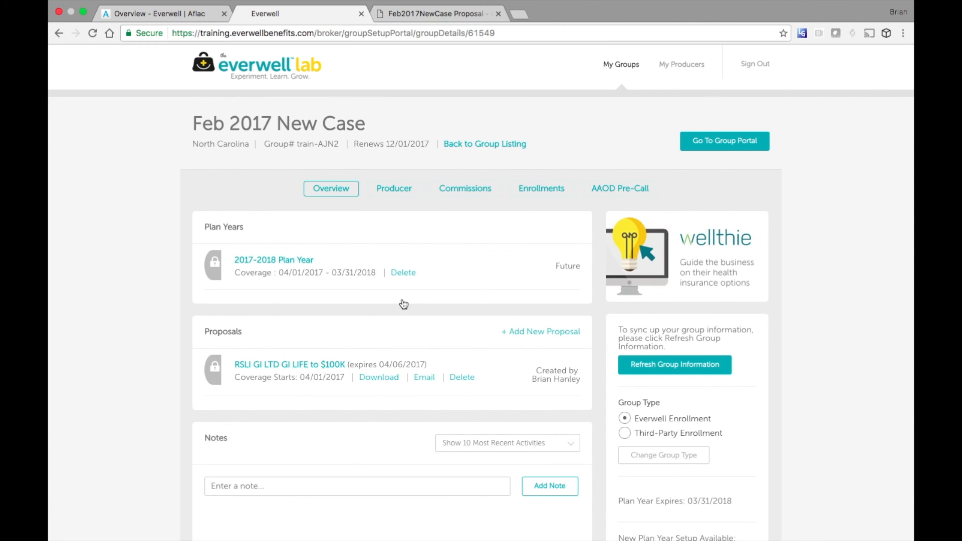
- Review the group's producer details and commission splits, then show its enrollments
left_click(400, 193)
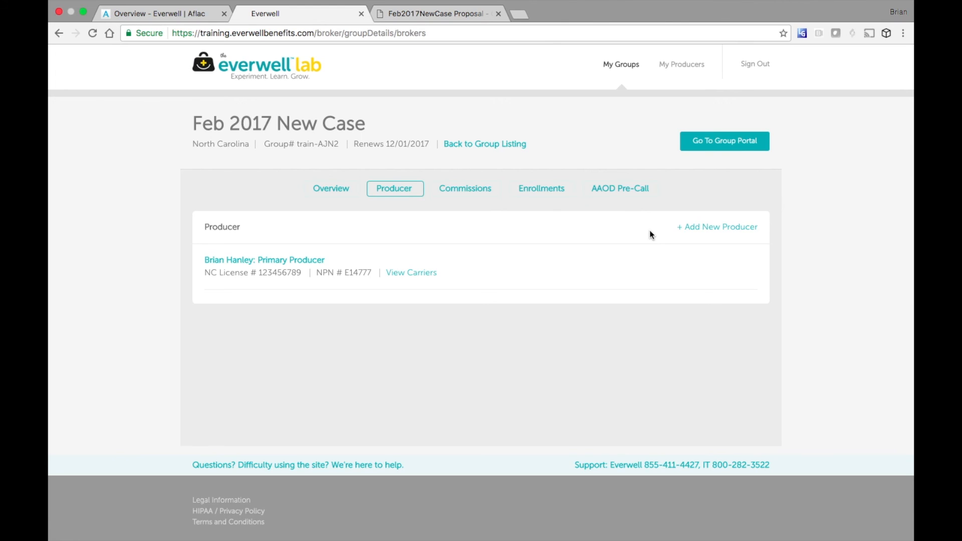
left_click(480, 192)
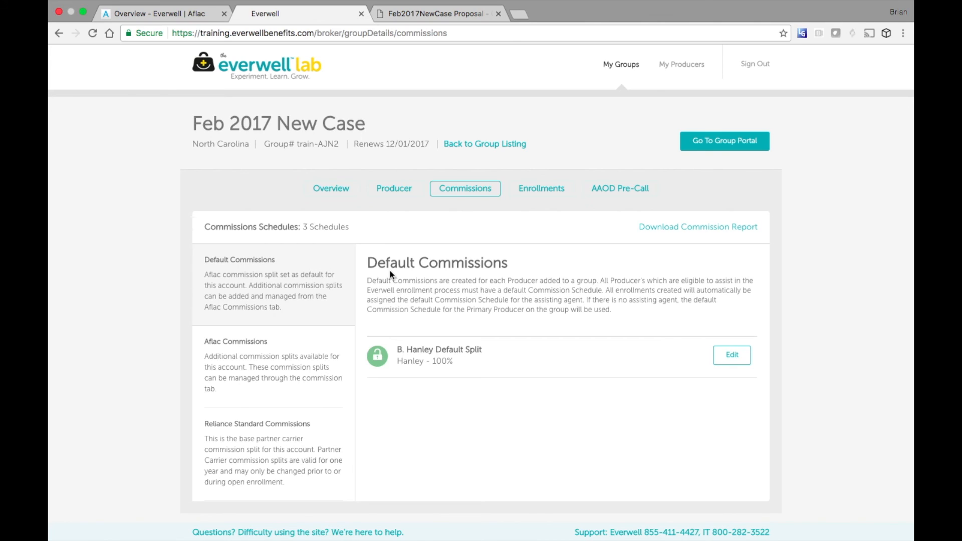
left_click(308, 344)
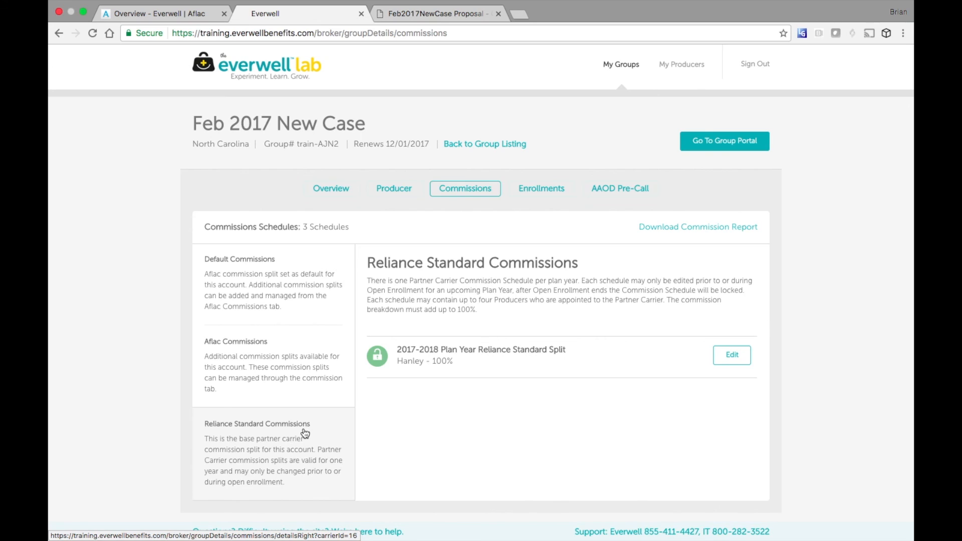
left_click(542, 193)
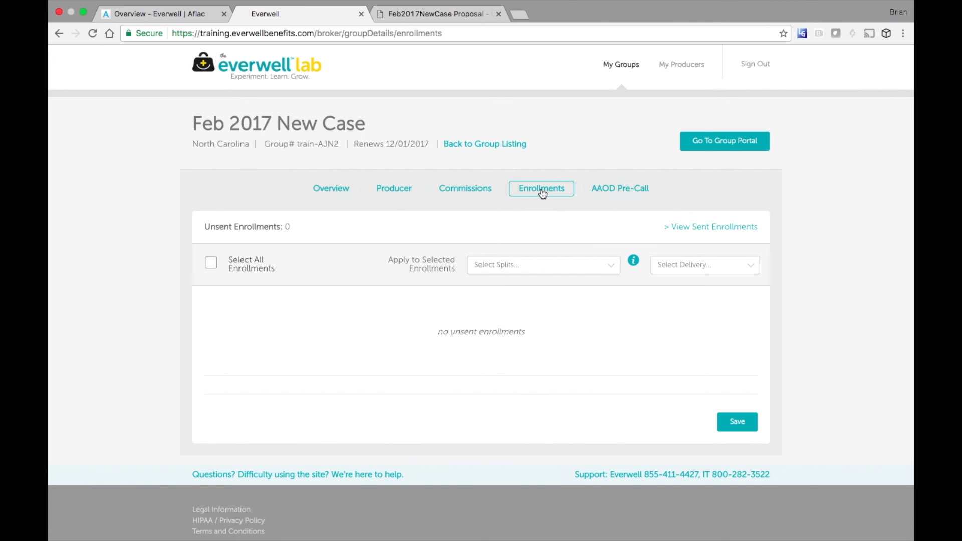
- Look through the AAOD Pre-Call agent information, then return to the group Overview
left_click(621, 194)
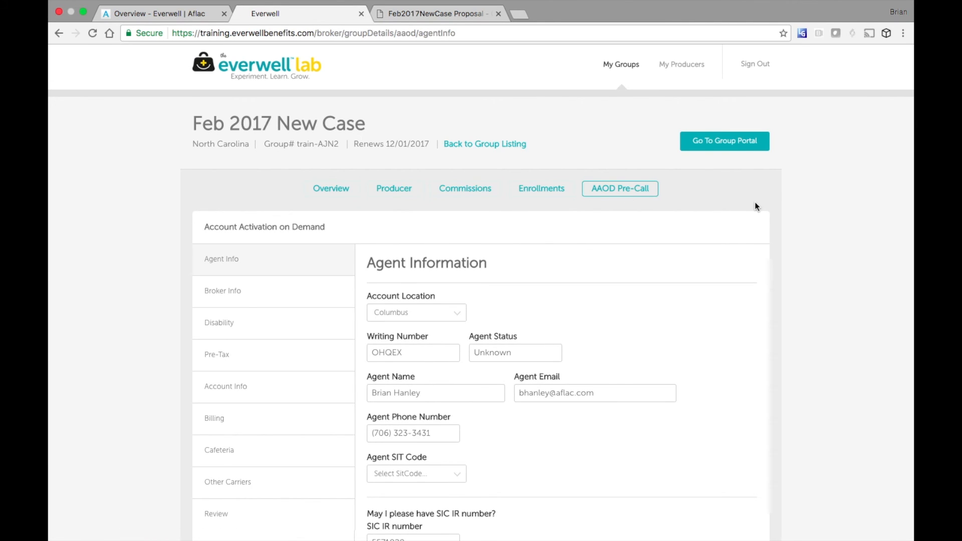
scroll(757, 206, "down", 5)
scroll(757, 206, "up", 5)
scroll(757, 206, "down", 1)
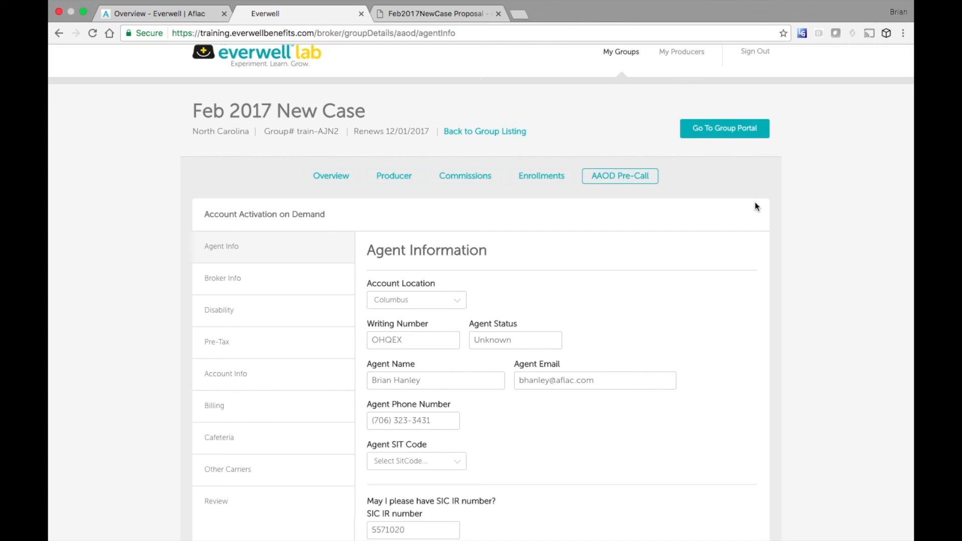
left_click(331, 176)
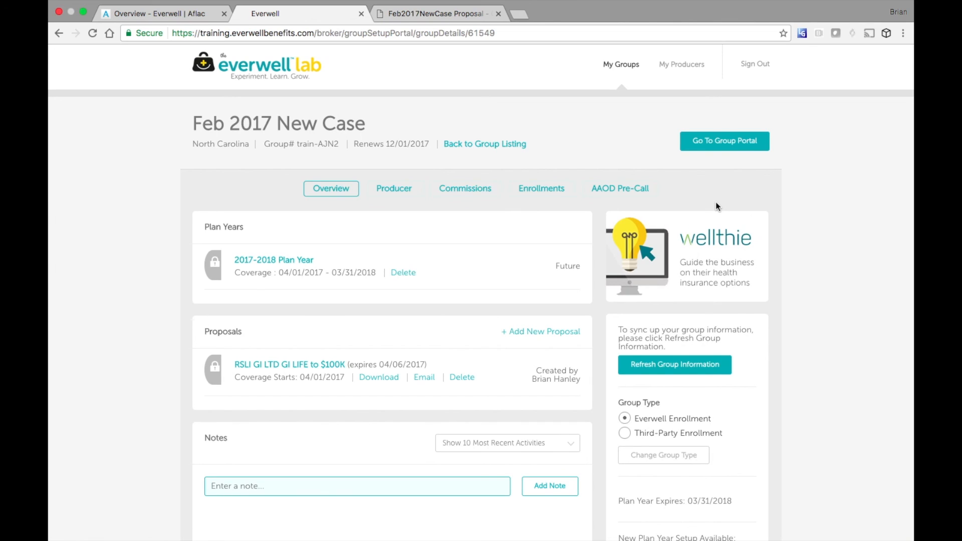
- From the group portal, open Employee Search to list all twelve employees
left_click(723, 143)
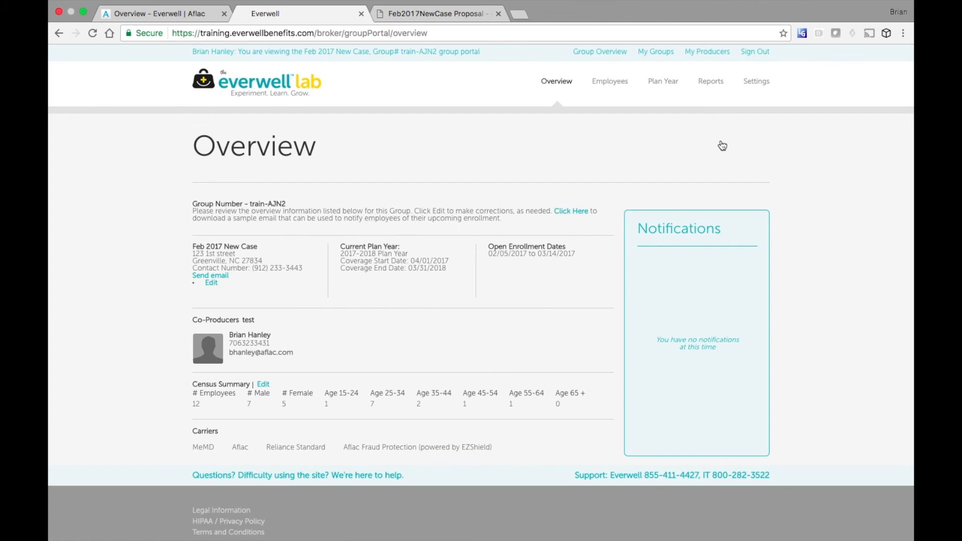
left_click(618, 86)
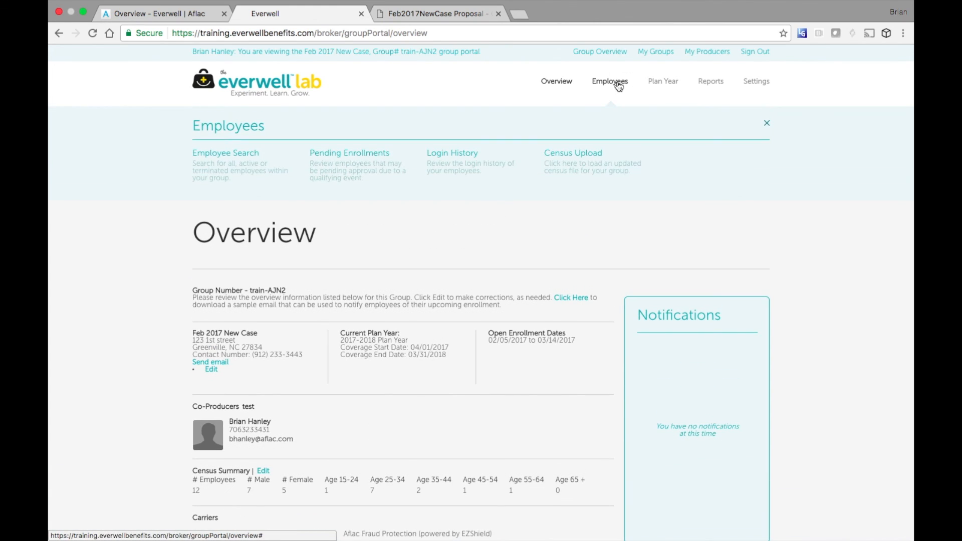
left_click(243, 155)
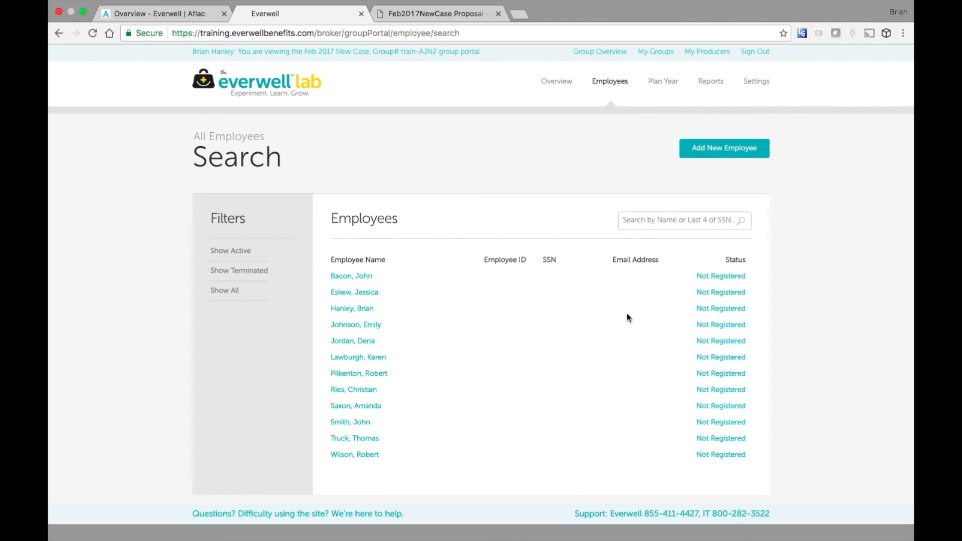
- Start registering the third employee in the list via their Not Registered link
left_click(729, 309)
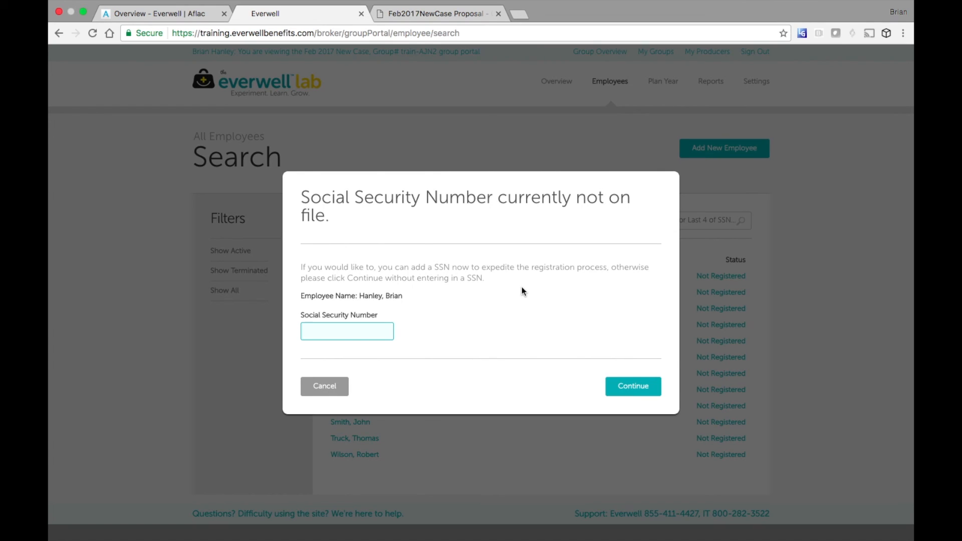
- Enter the employee's Social Security Number, register, and resubmit it for verification
left_click(353, 330)
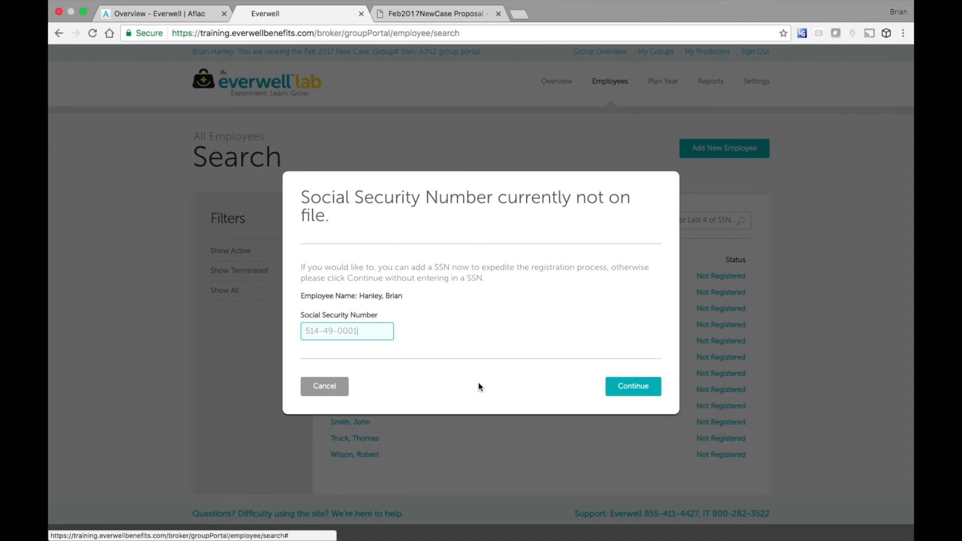
left_click(635, 395)
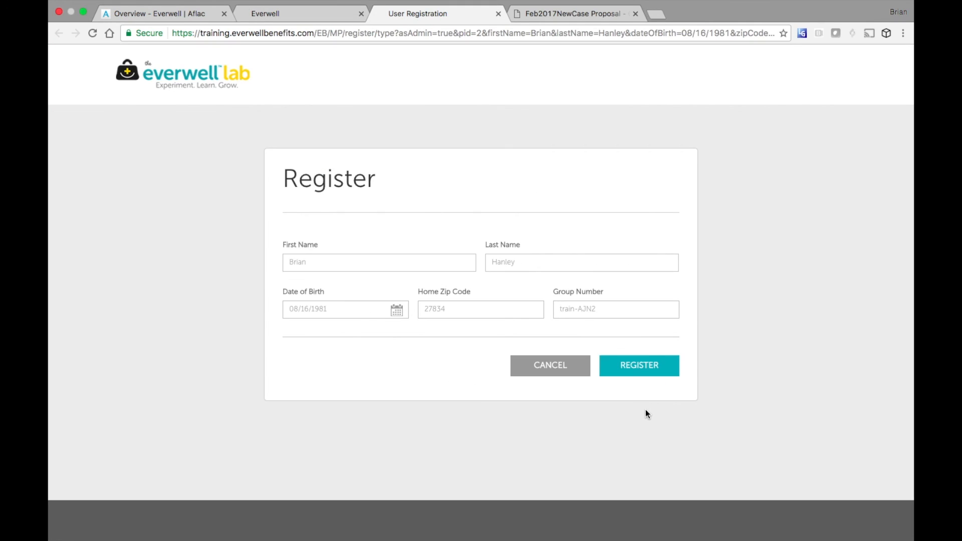
left_click(633, 371)
left_click(337, 298)
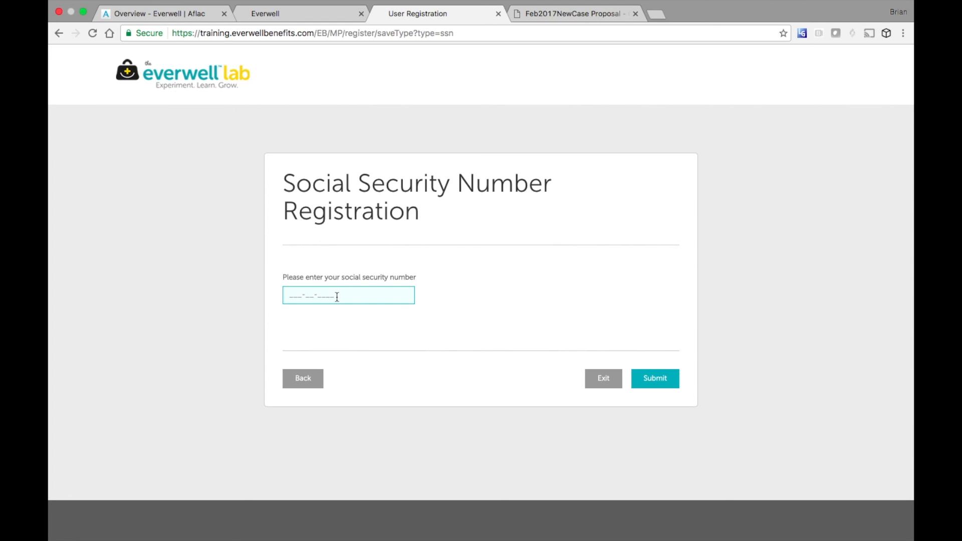
left_click(655, 380)
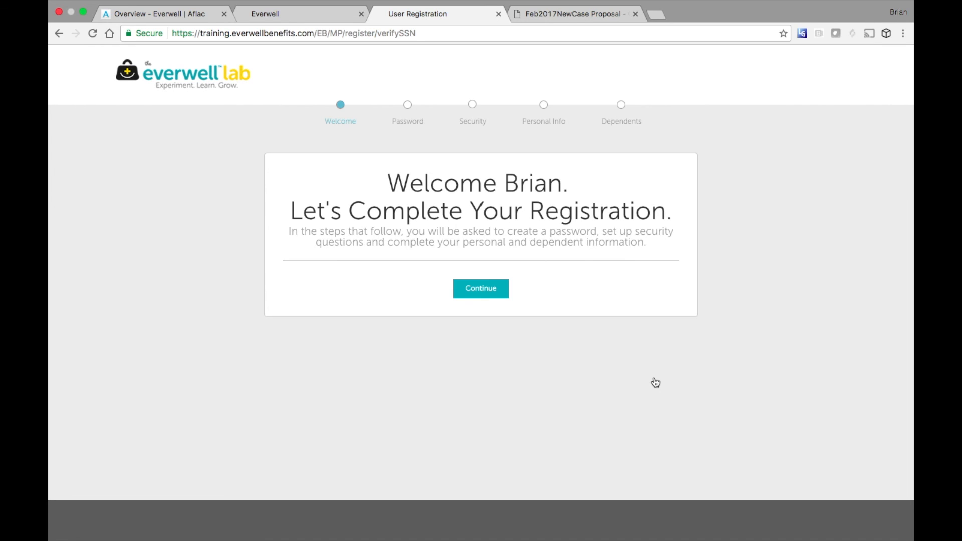
- Enter the new account password and confirm it in Re-Enter Password
left_click(482, 295)
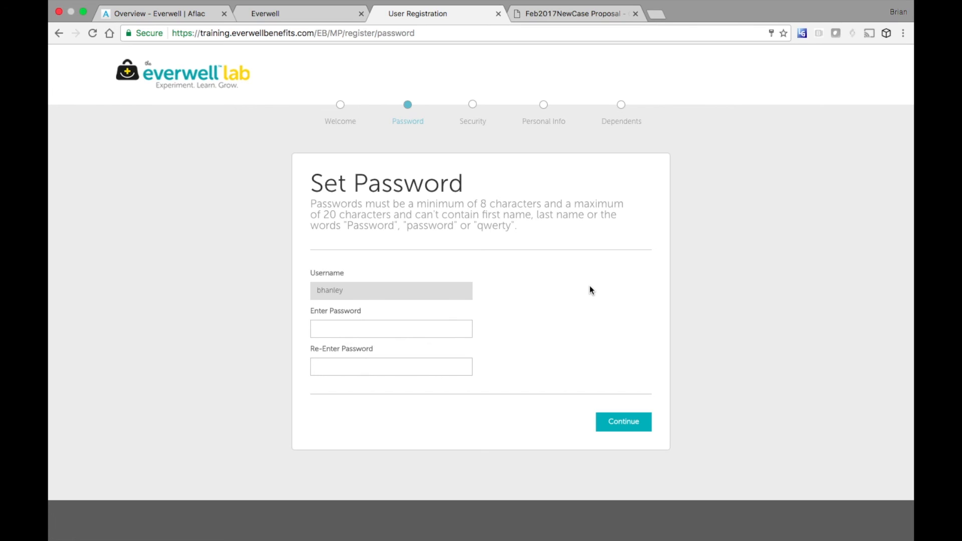
left_click(467, 329)
type("********")
key("Tab")
type("********")
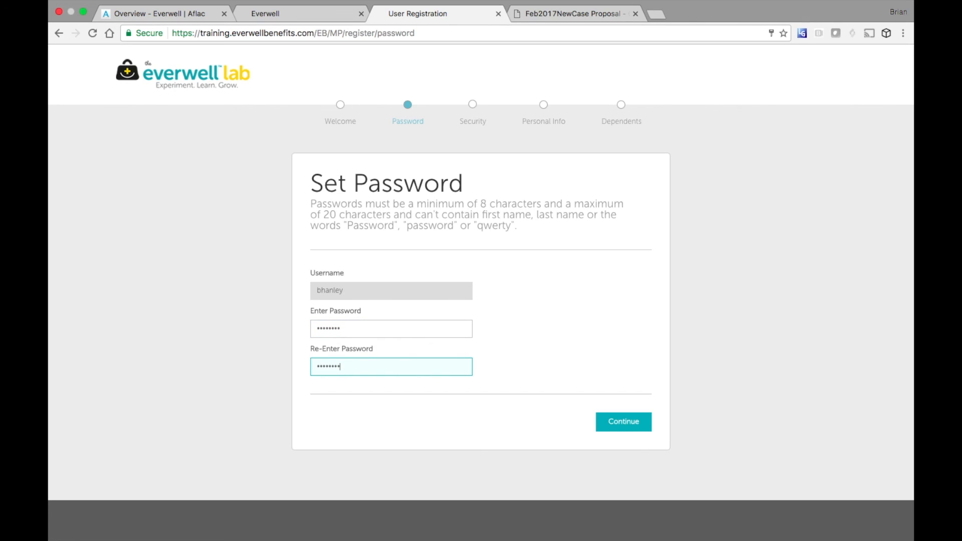
left_click(621, 324)
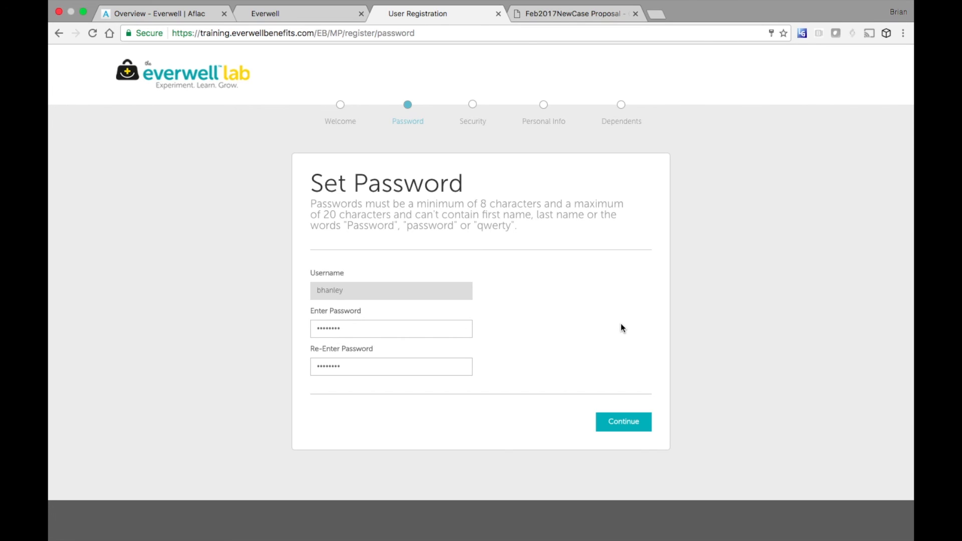
- Choose the third-grade street and youngest sibling's birthday questions, answer both, and save
left_click(624, 422)
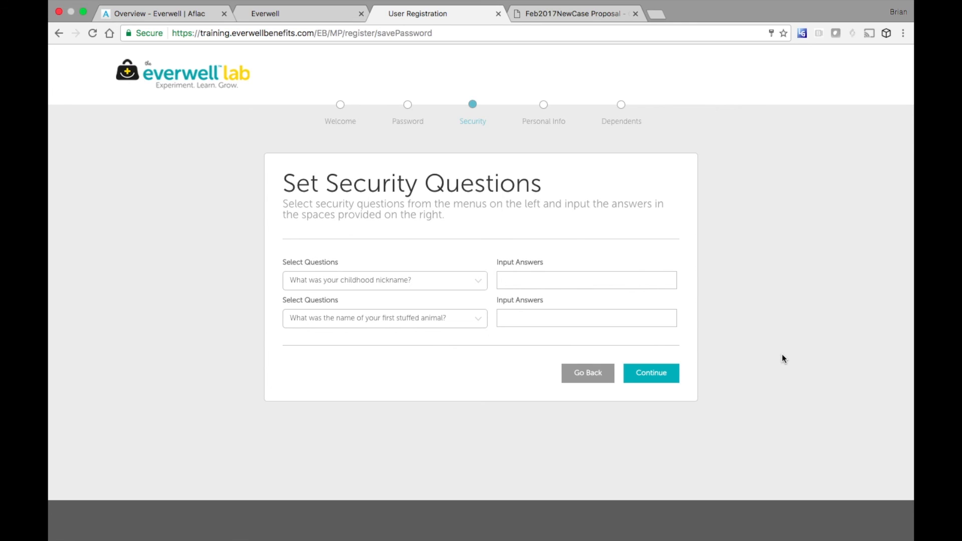
left_click(478, 282)
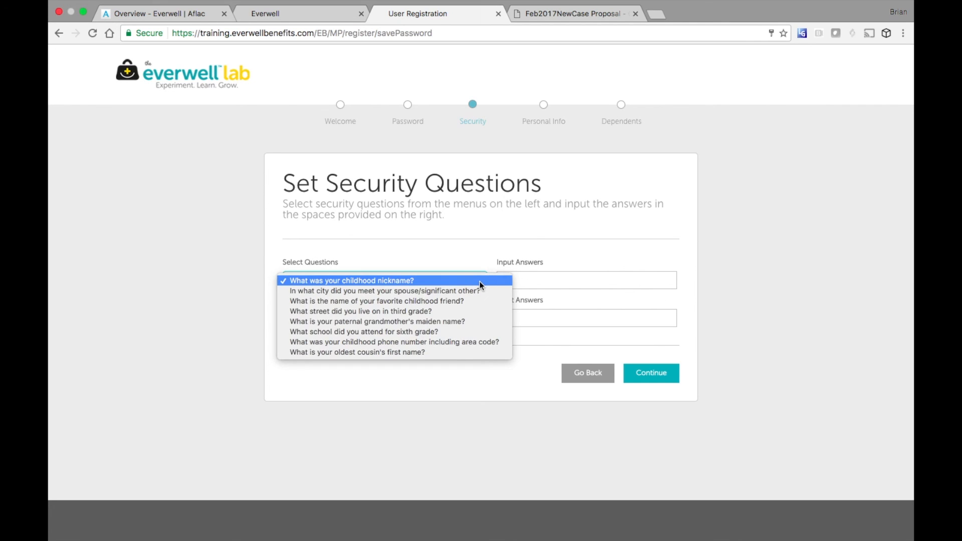
left_click(455, 312)
left_click(476, 318)
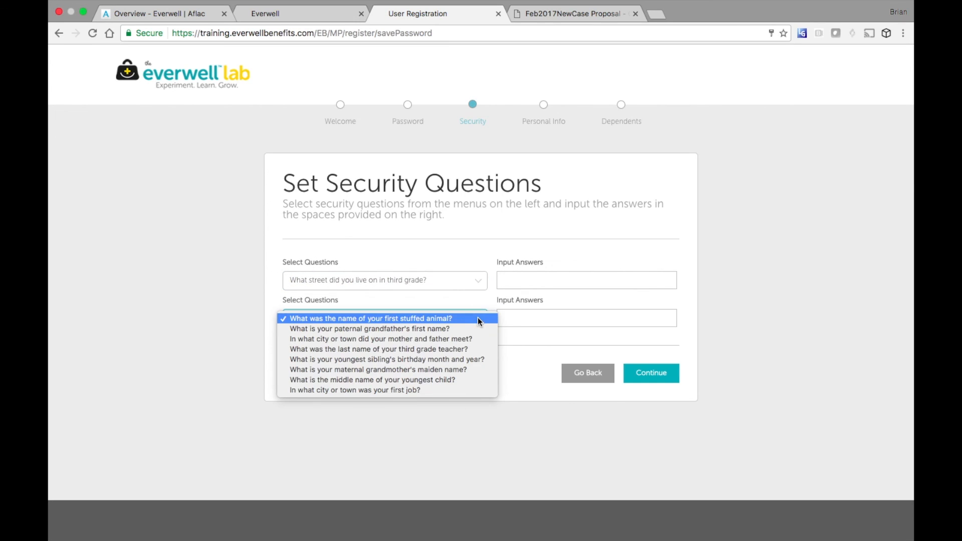
left_click(449, 360)
left_click(520, 285)
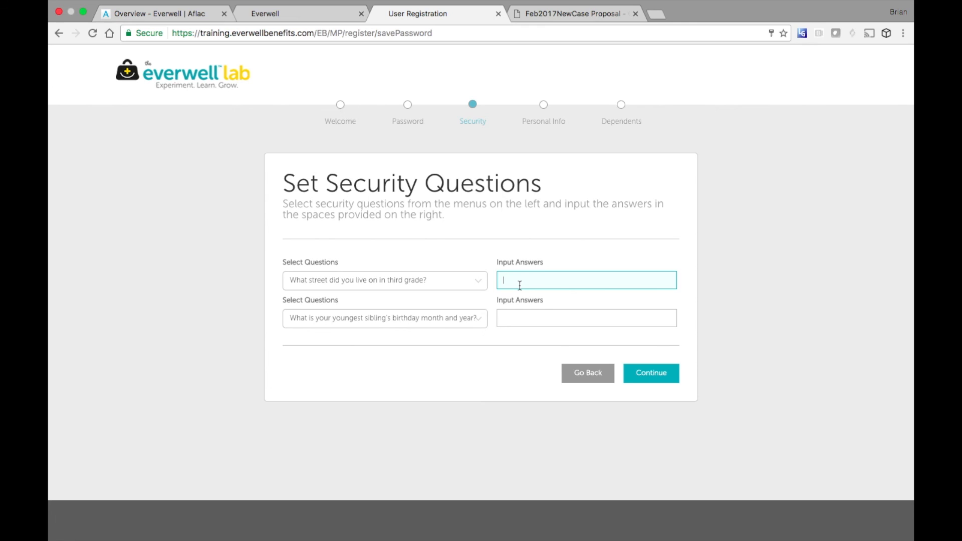
type("everwell")
key("Tab")
key("Tab")
type("everwel")
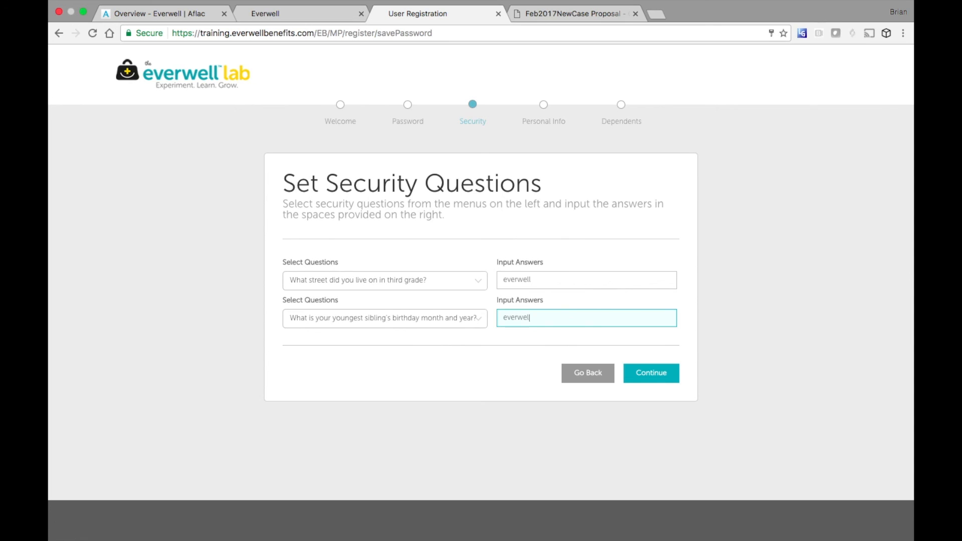
type("l")
left_click(657, 377)
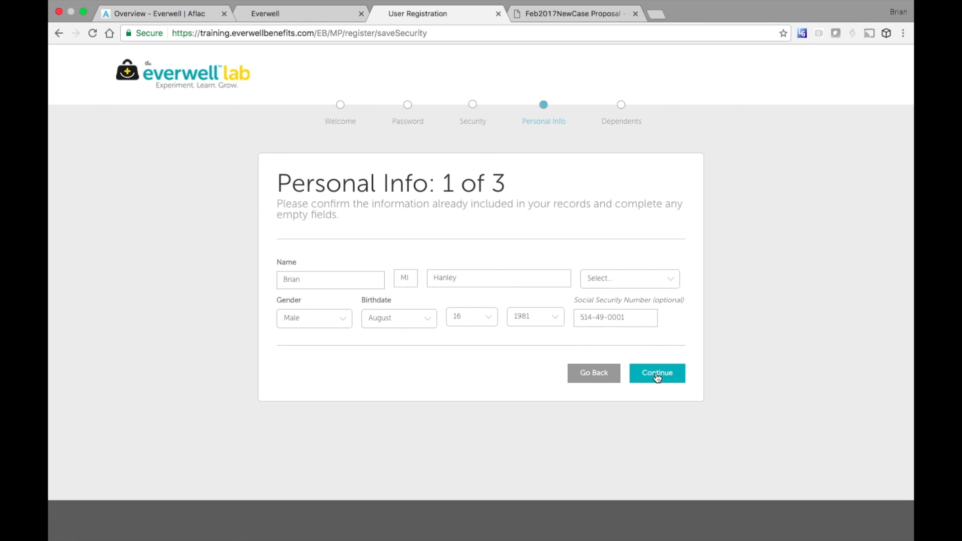
- Enter 'sales' as the job title and choose electronic policy delivery
left_click(659, 377)
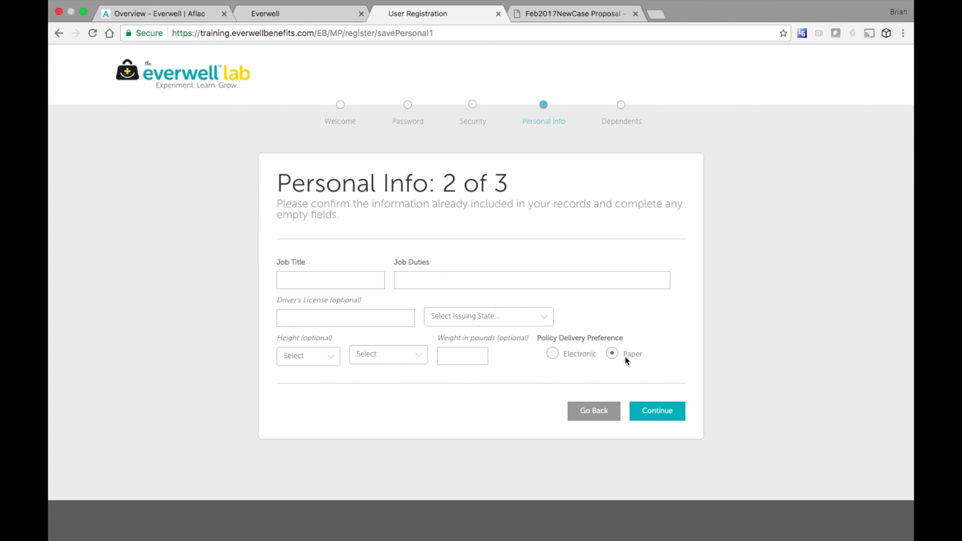
left_click(368, 281)
type("sales")
key("Tab")
type("sales")
key("Tab")
key("Tab")
key("Tab")
key("Tab")
key("Tab")
left_click(552, 355)
- Decline adding dependents with 'No, not at this time' to finish account setup
left_click(660, 413)
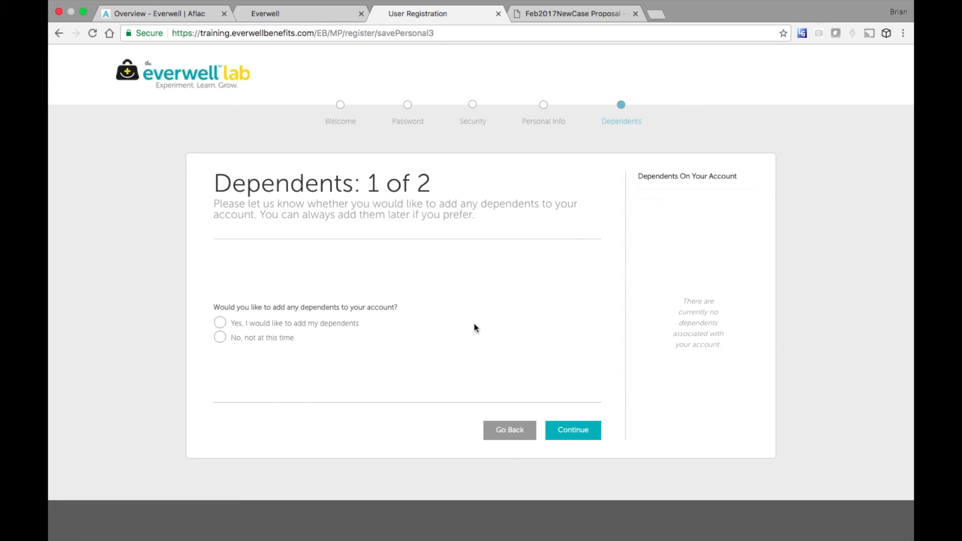
left_click(220, 336)
left_click(566, 431)
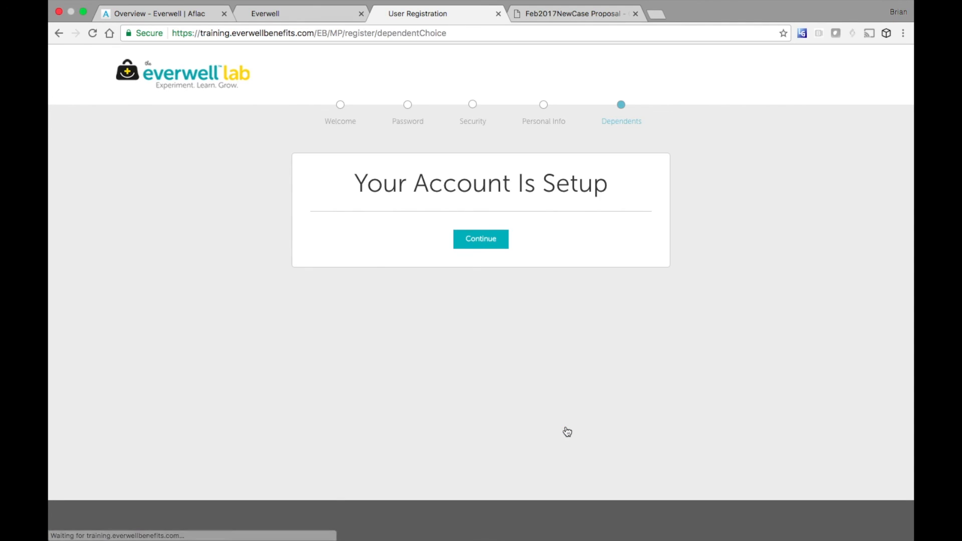
left_click(482, 241)
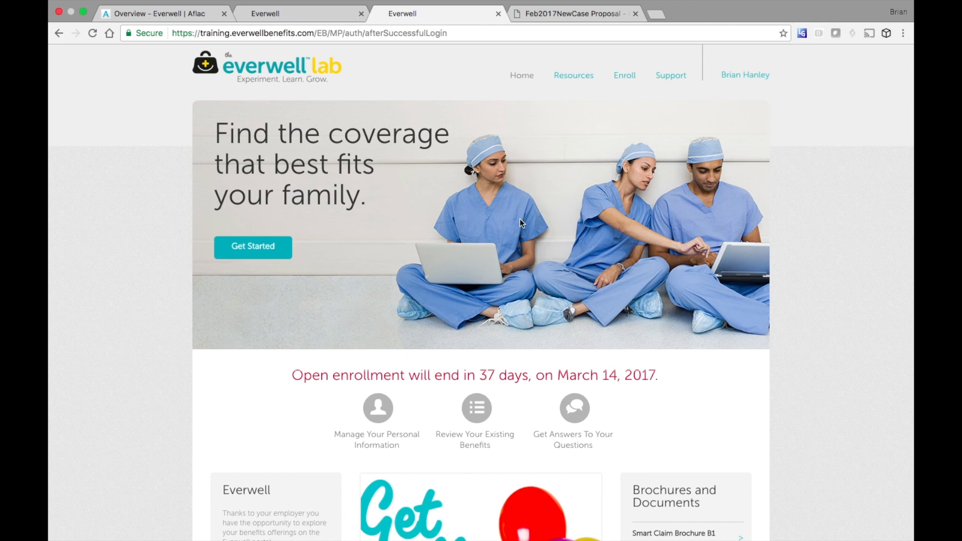
left_click(316, 20)
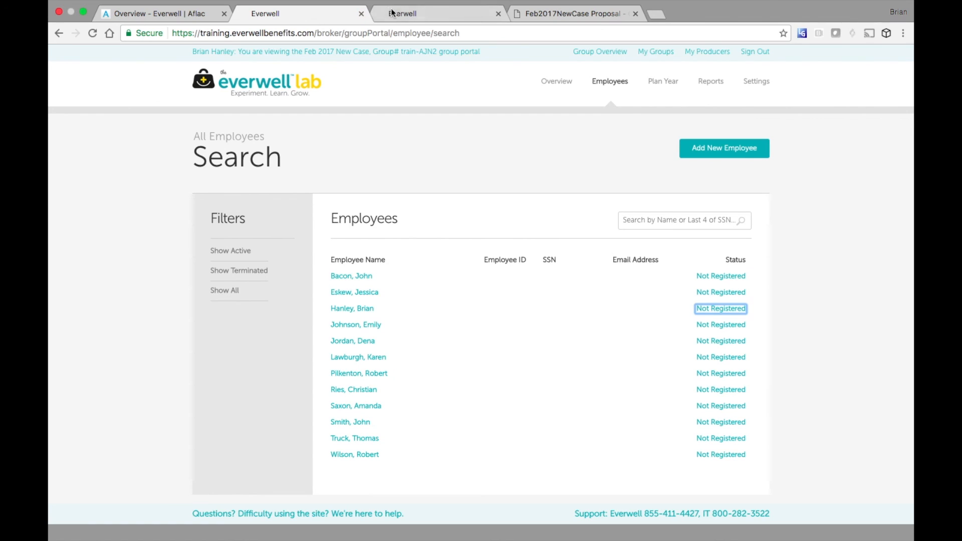
left_click(424, 18)
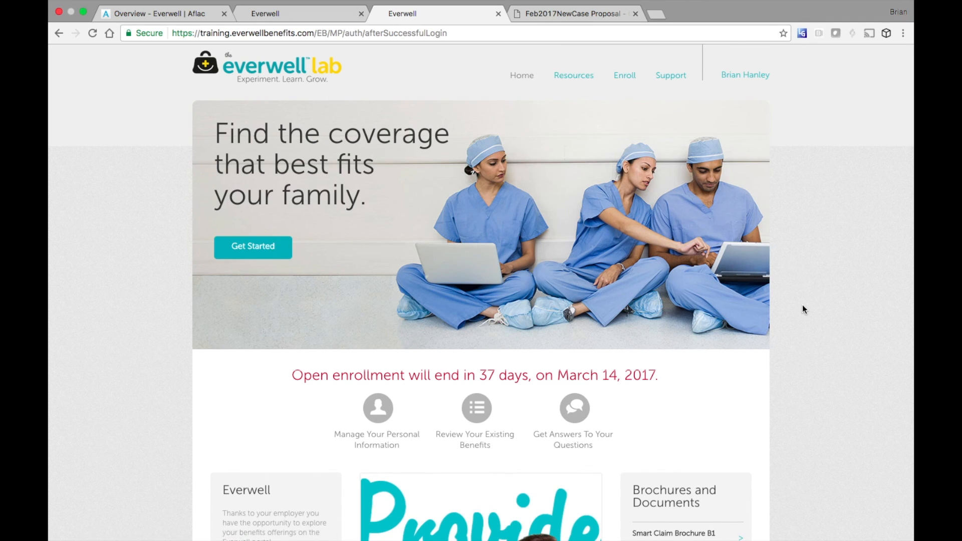
scroll(802, 305, "down", 8)
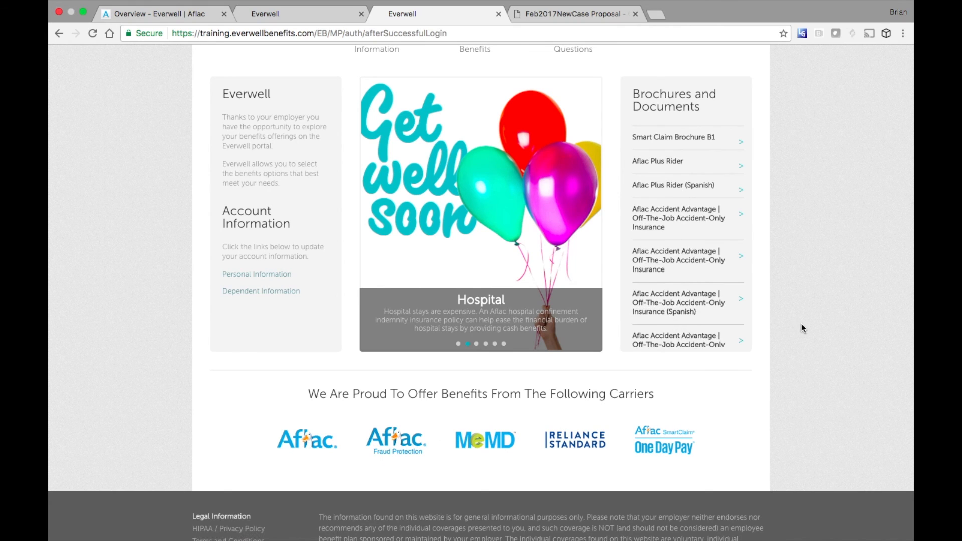
scroll(801, 323, "up", 2)
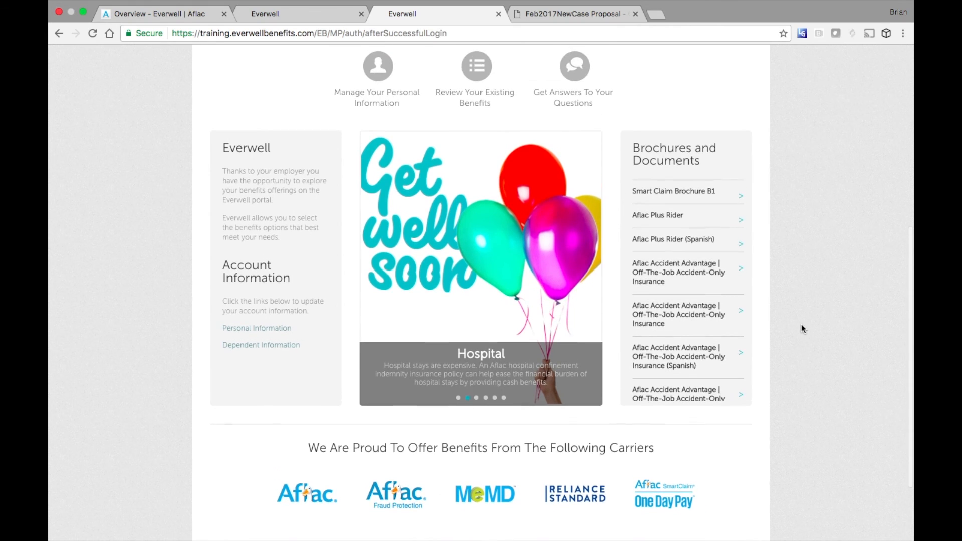
left_click(477, 398)
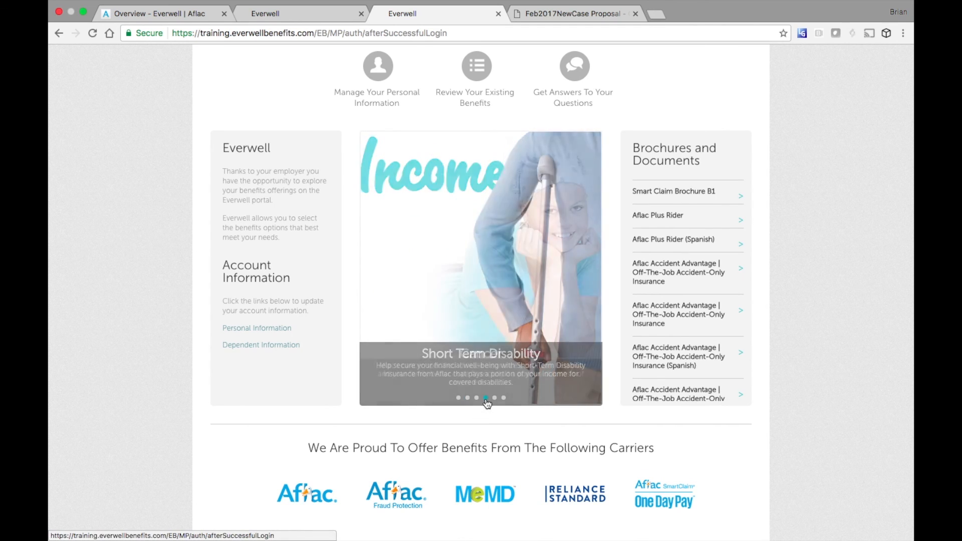
left_click(495, 401)
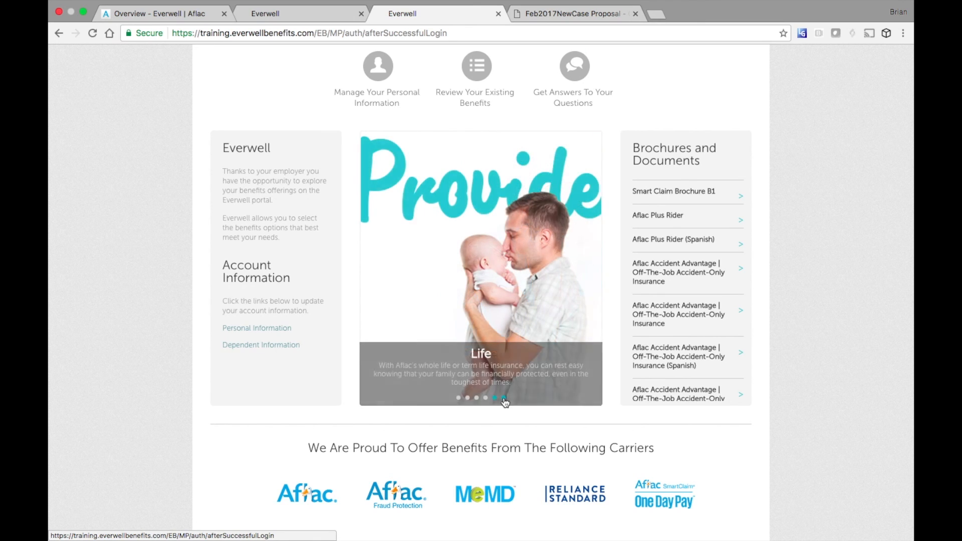
left_click(504, 398)
left_click(458, 399)
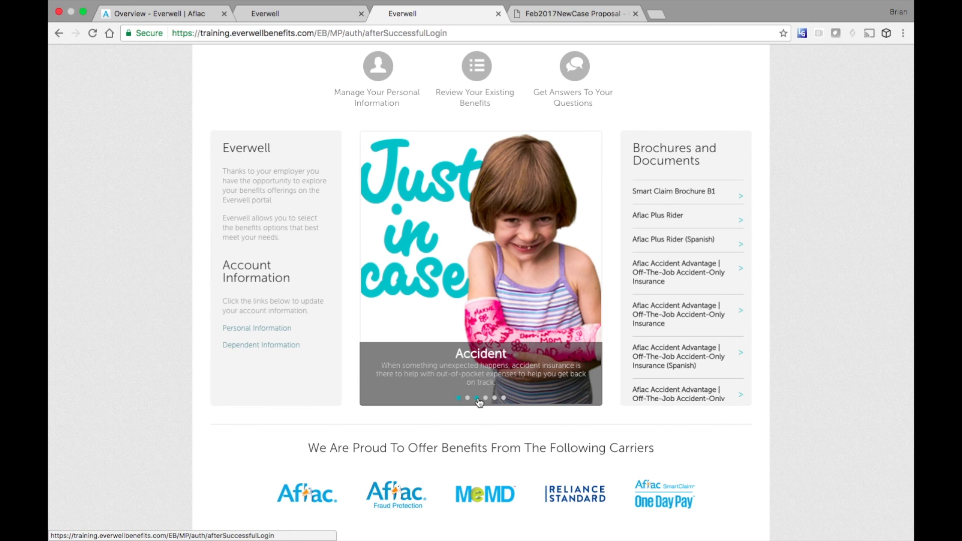
left_click(477, 399)
scroll(524, 365, "up", 4)
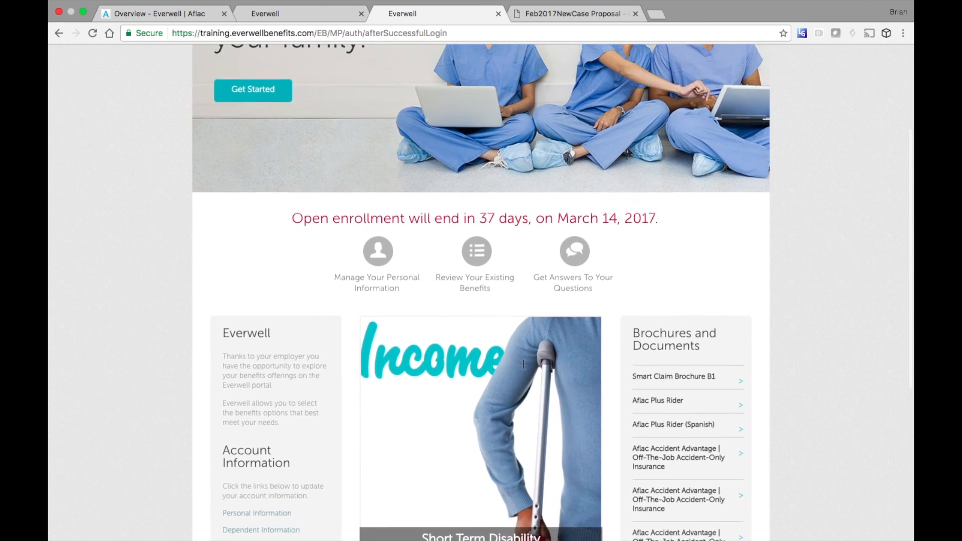
scroll(523, 364, "up", 4)
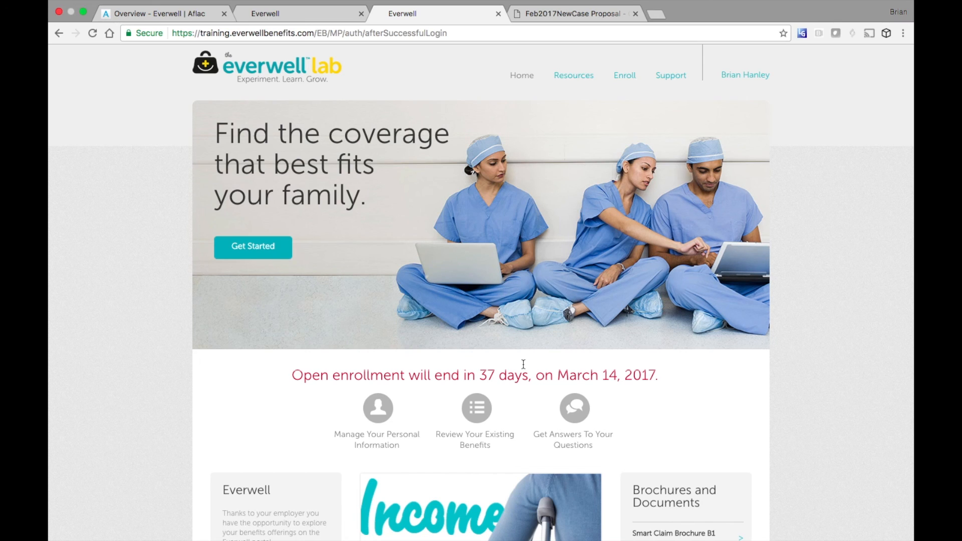
- Start enrollment, accept the no-cost Life and AD&D plan, and open its beneficiary list
left_click(257, 250)
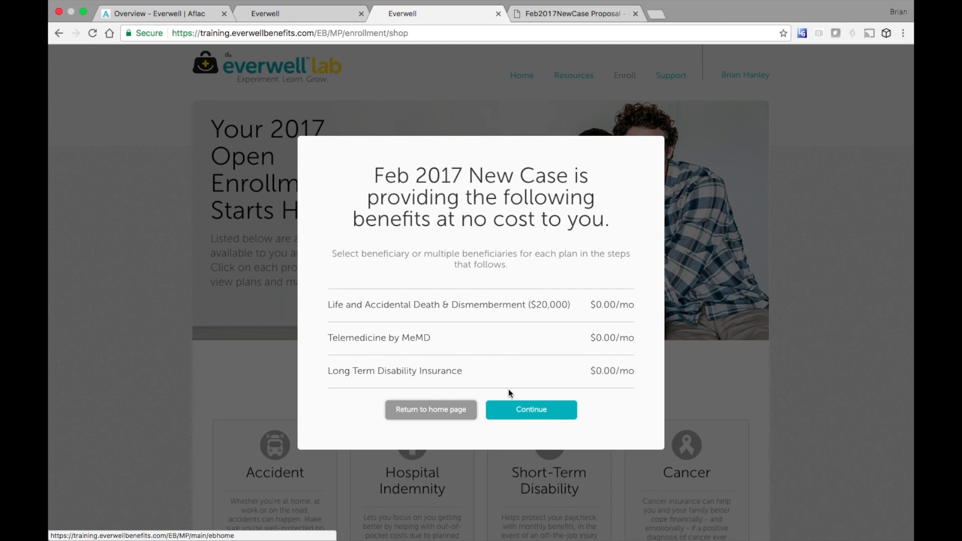
left_click(527, 409)
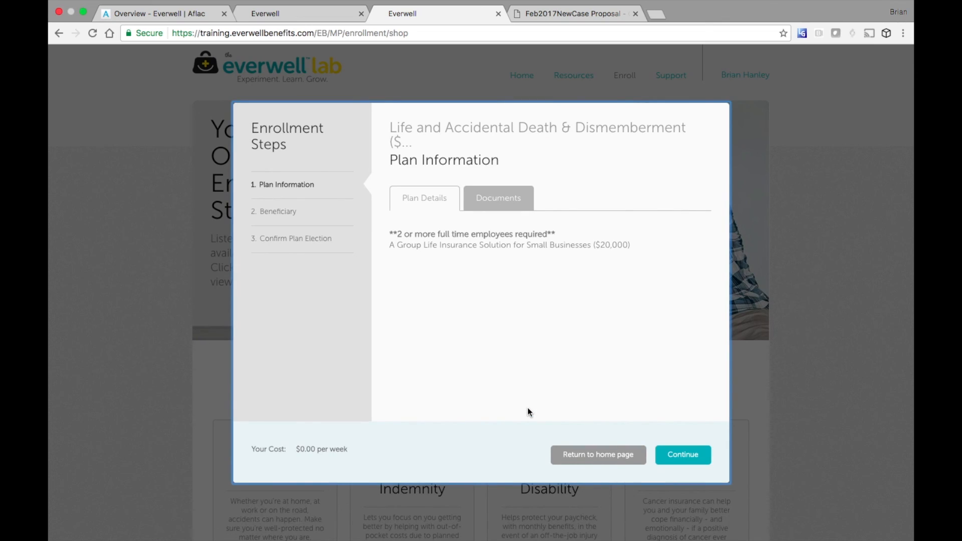
left_click(684, 461)
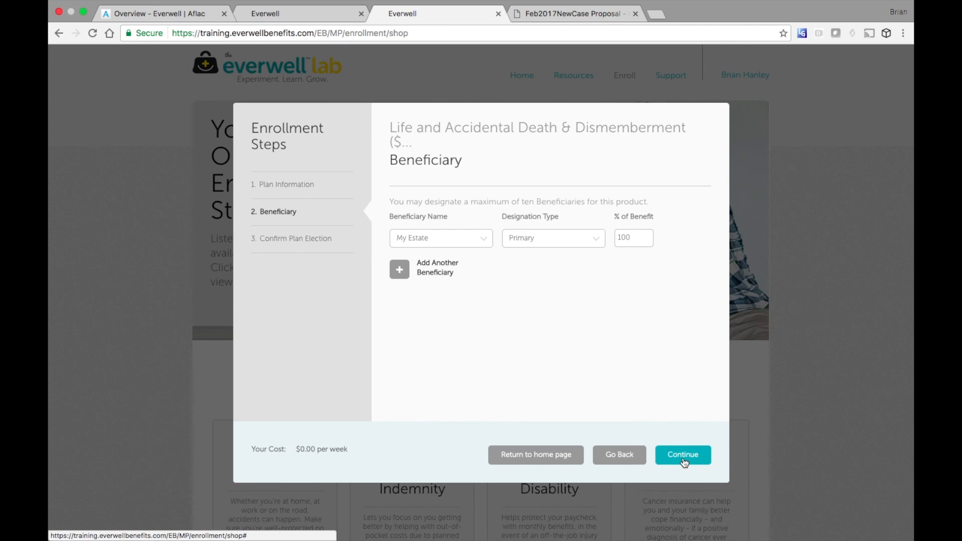
left_click(486, 239)
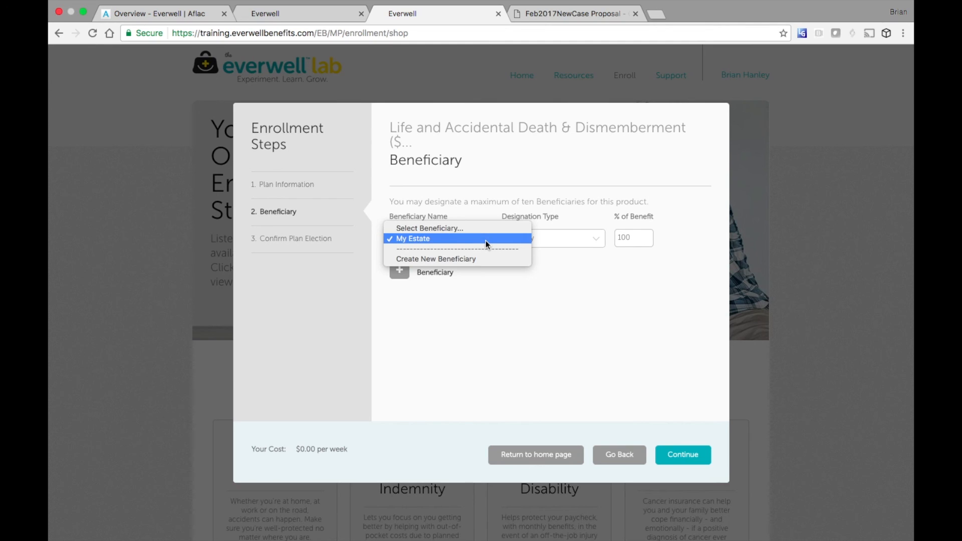
- Create a new individual beneficiary designated Primary at 100%
left_click(472, 259)
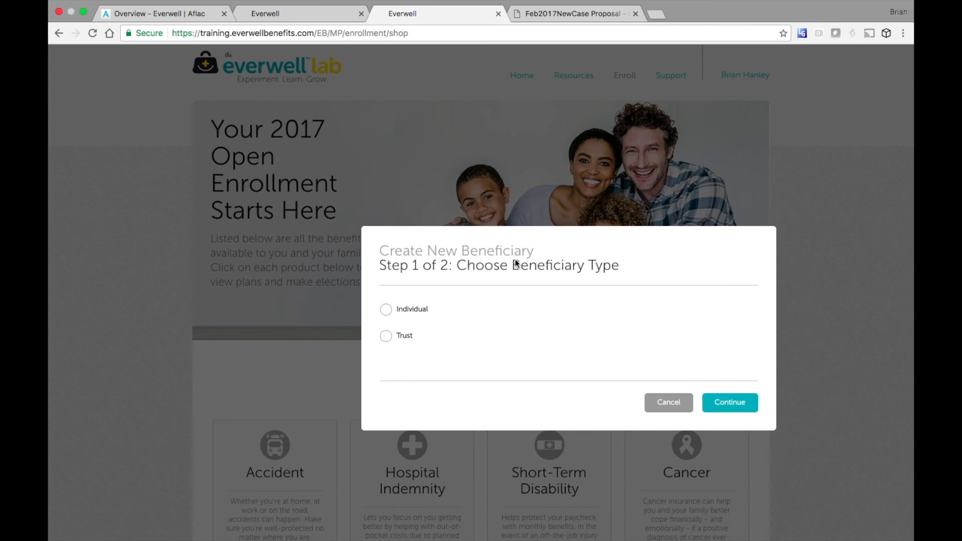
left_click(386, 309)
left_click(731, 407)
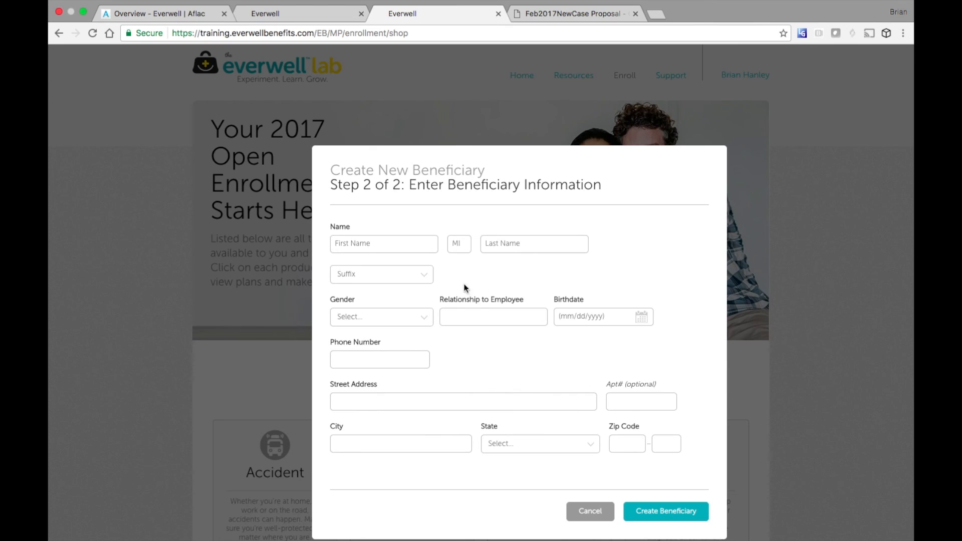
left_click(385, 247)
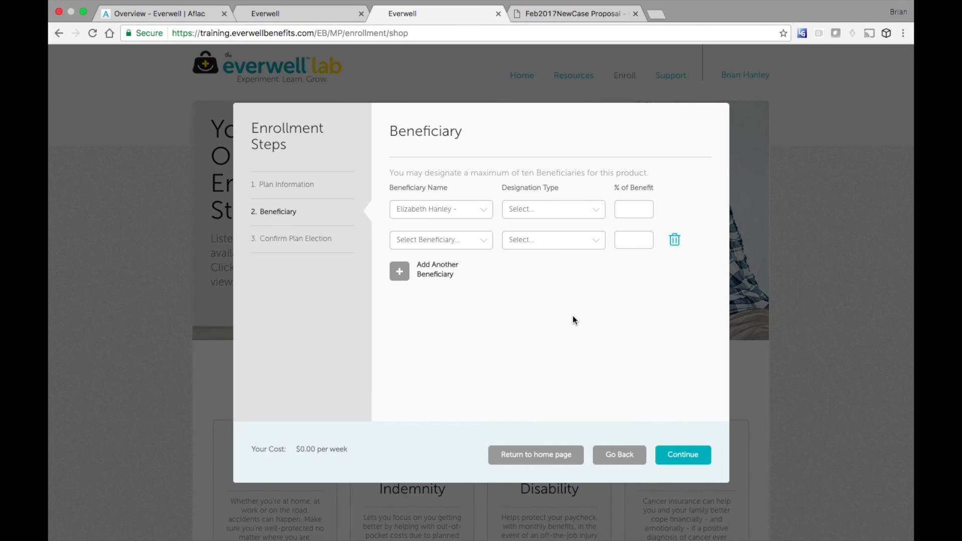
left_click(534, 209)
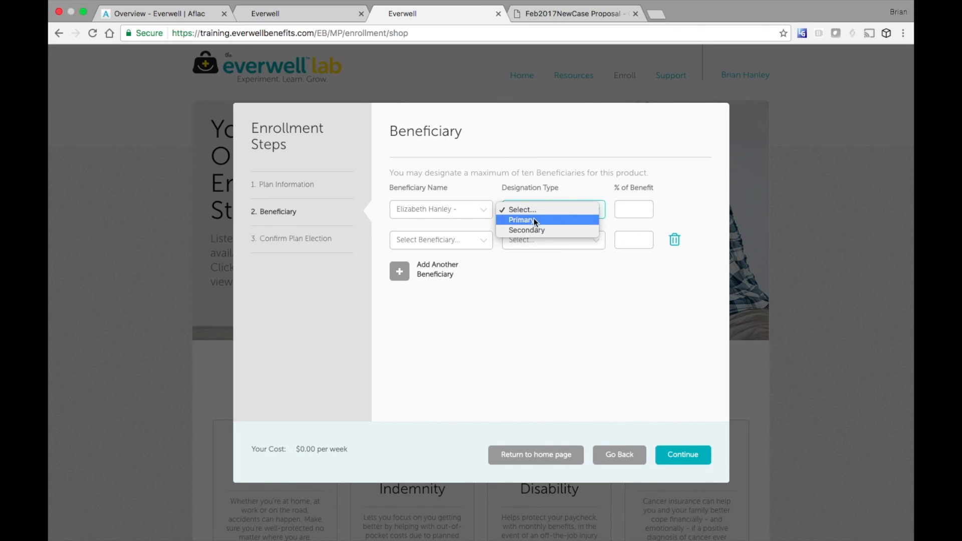
left_click(594, 212)
left_click(631, 208)
type("100")
left_click(590, 295)
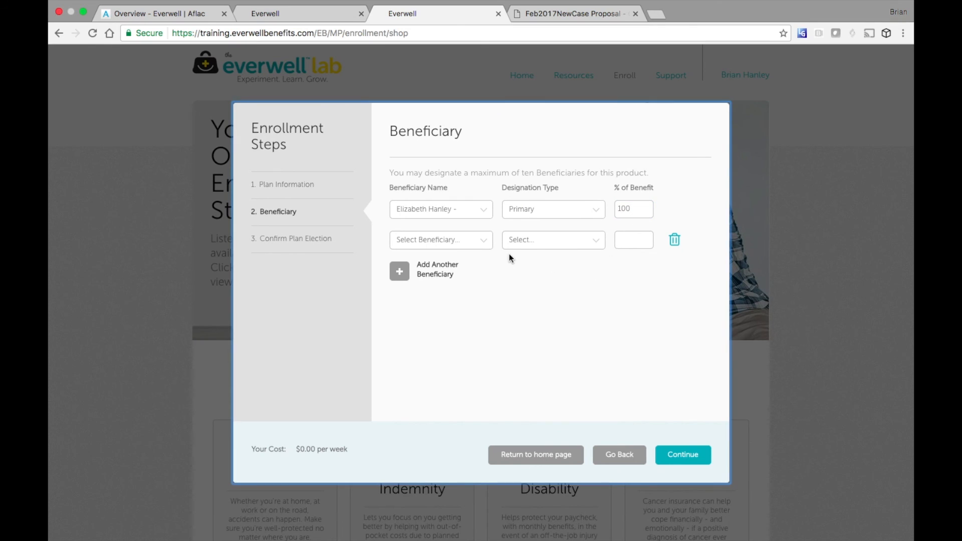
- Add My Estate as Secondary beneficiary at 100% and confirm the $20,000 Life election
left_click(485, 240)
left_click(459, 270)
left_click(530, 244)
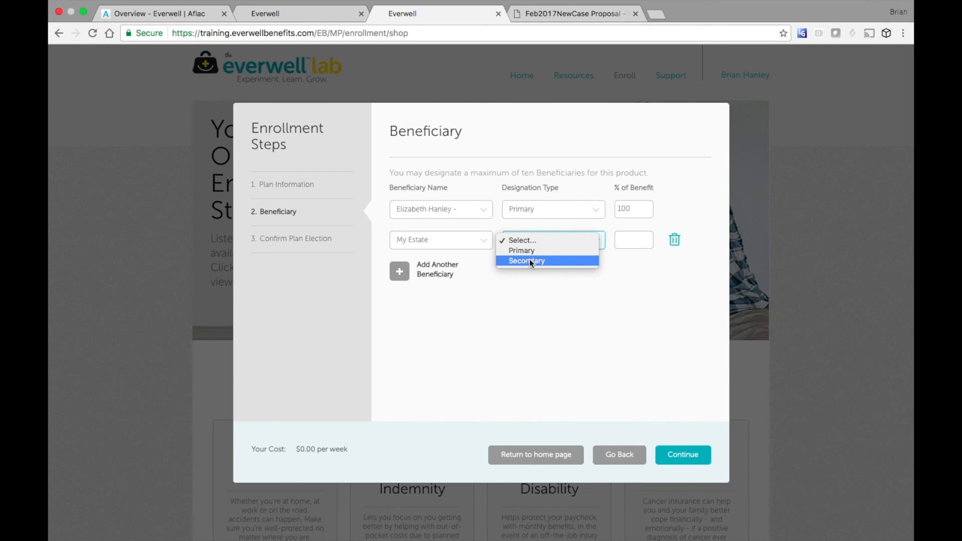
left_click(529, 259)
left_click(629, 241)
type("100")
left_click(605, 298)
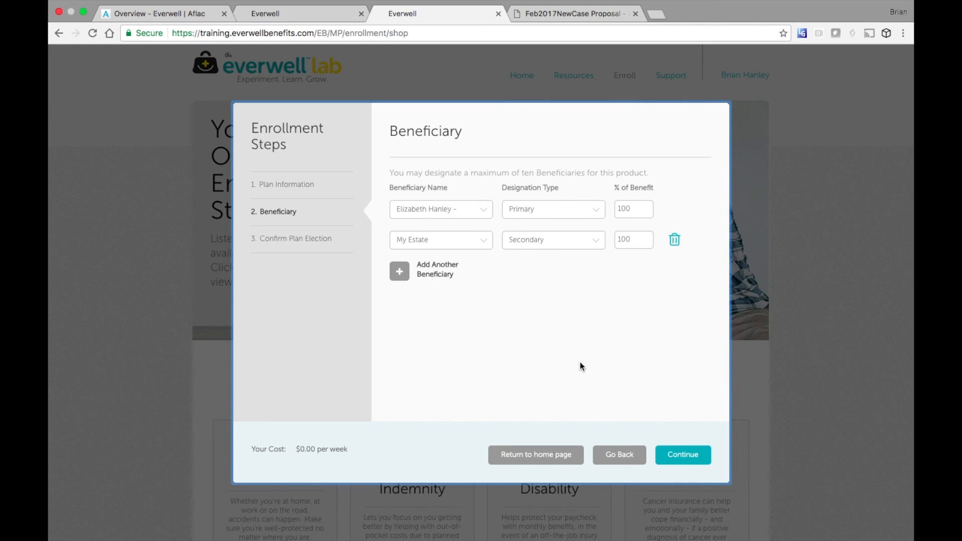
left_click(683, 454)
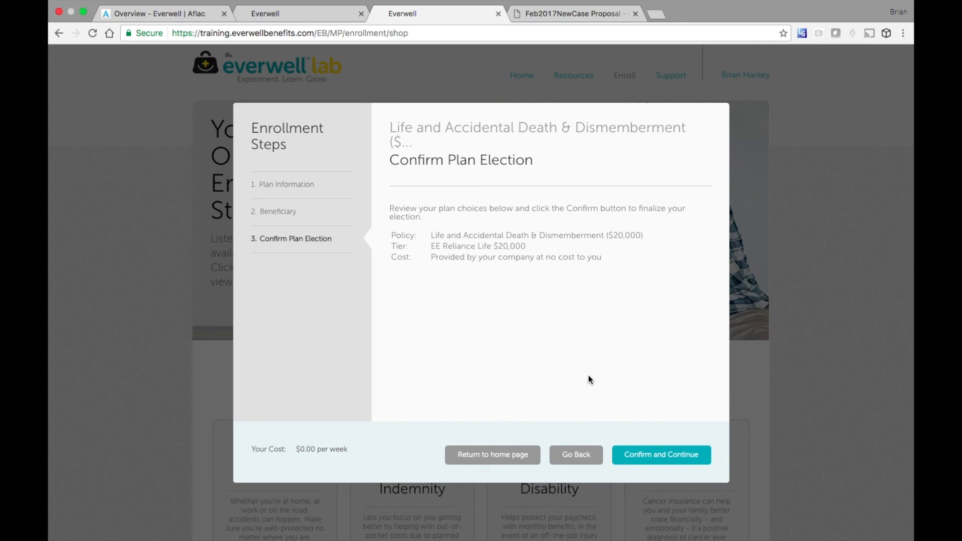
left_click(663, 455)
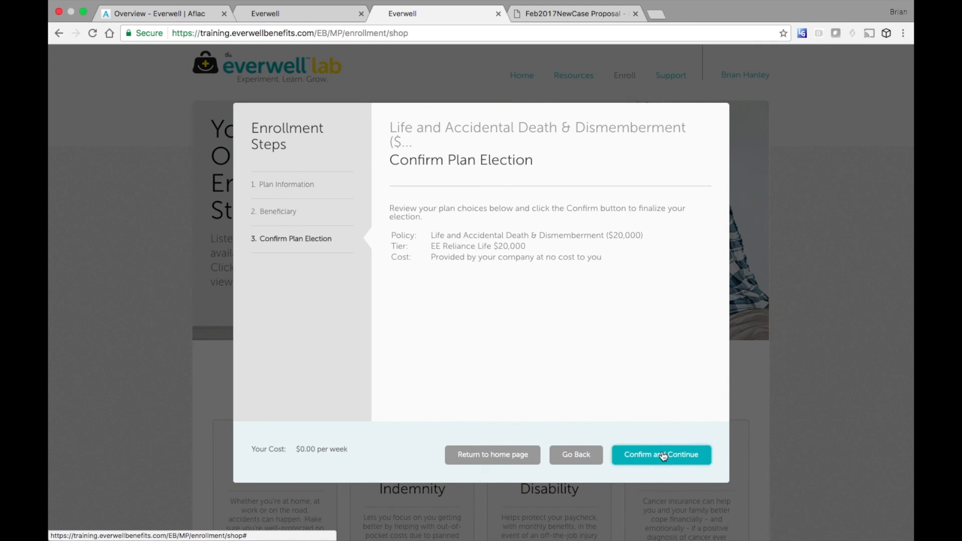
- Confirm the Telemedicine election and review the Long Term Disability plan documents
left_click(683, 461)
left_click(671, 440)
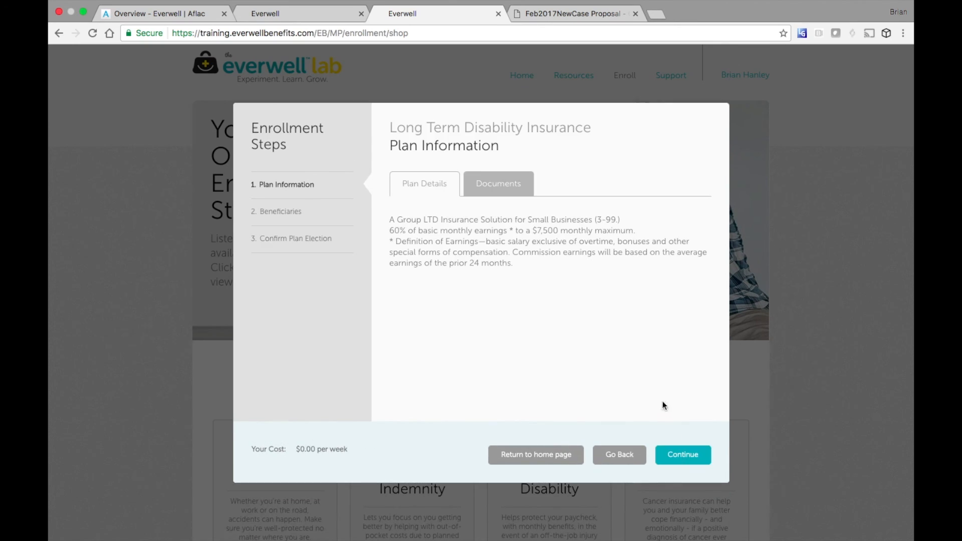
left_click(515, 186)
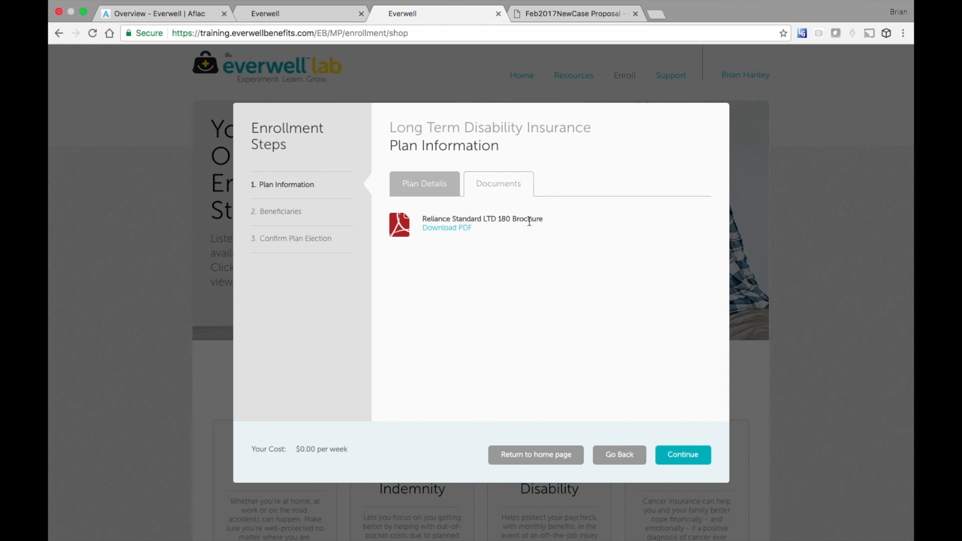
left_click(689, 455)
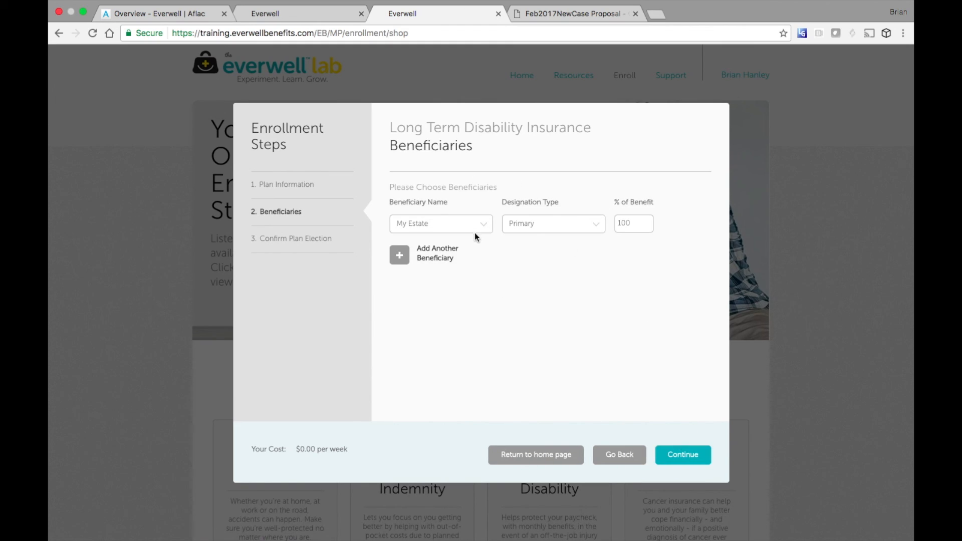
- Make the newly added beneficiary the disability Primary and confirm the Long Term Disability election
left_click(474, 227)
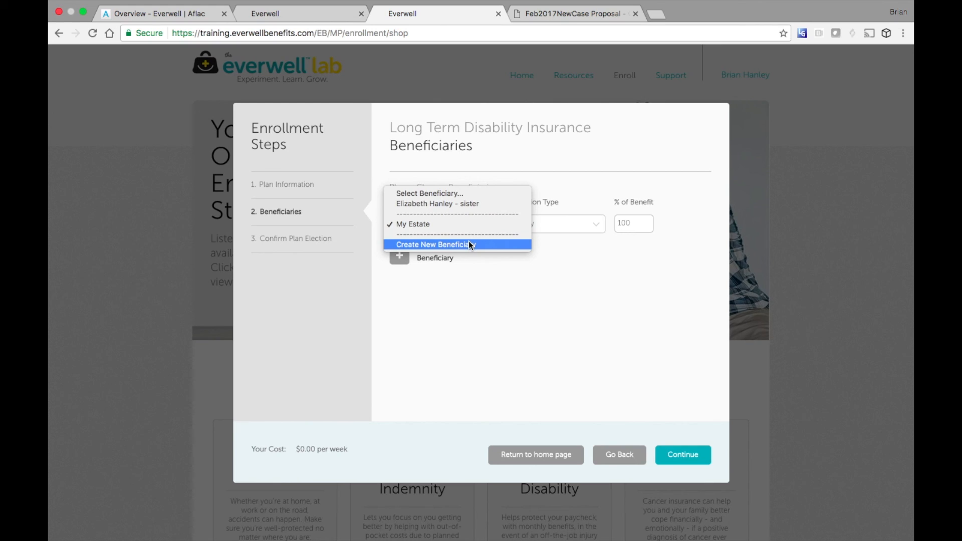
left_click(472, 206)
left_click(595, 225)
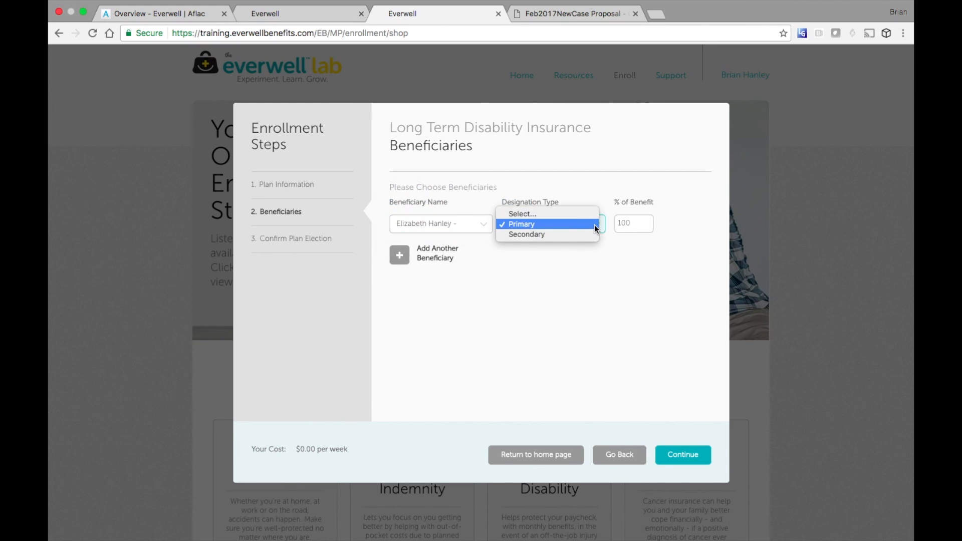
left_click(593, 223)
left_click(692, 452)
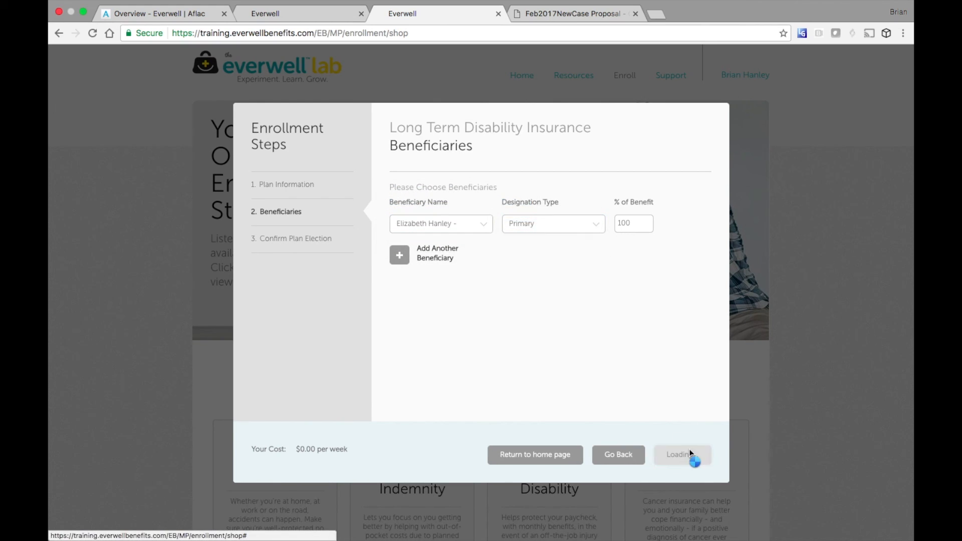
left_click(678, 452)
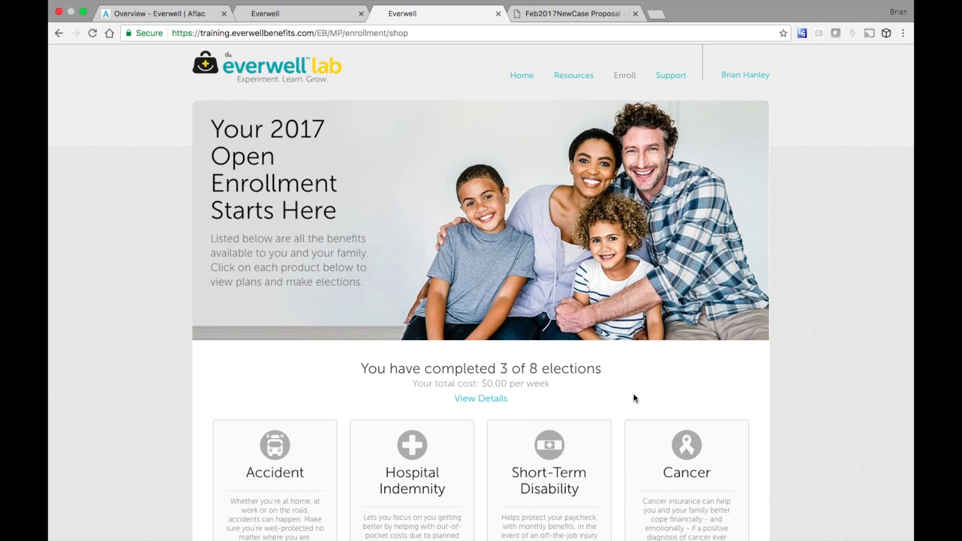
- Decline the Cancer benefit, submitting the representative's login to confirm it
scroll(634, 395, "down", 6)
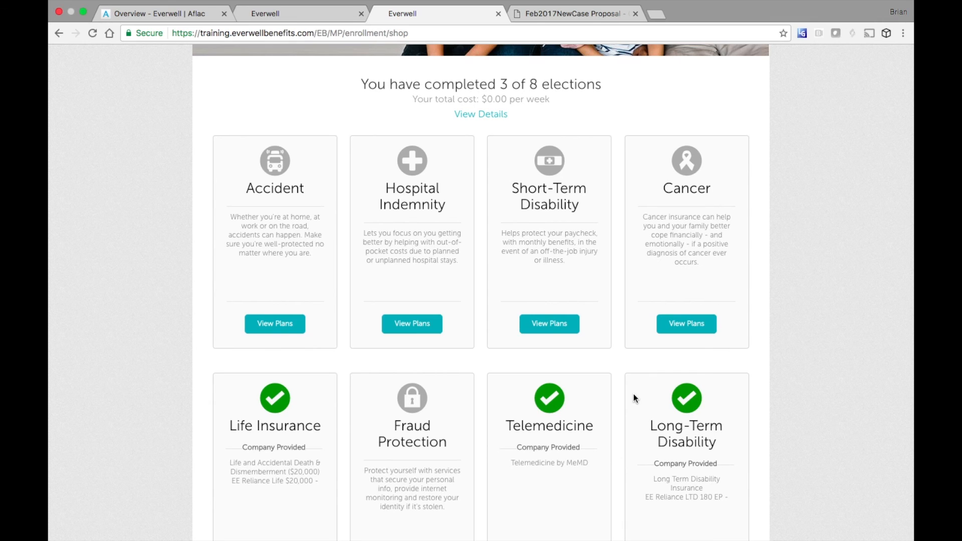
left_click(693, 328)
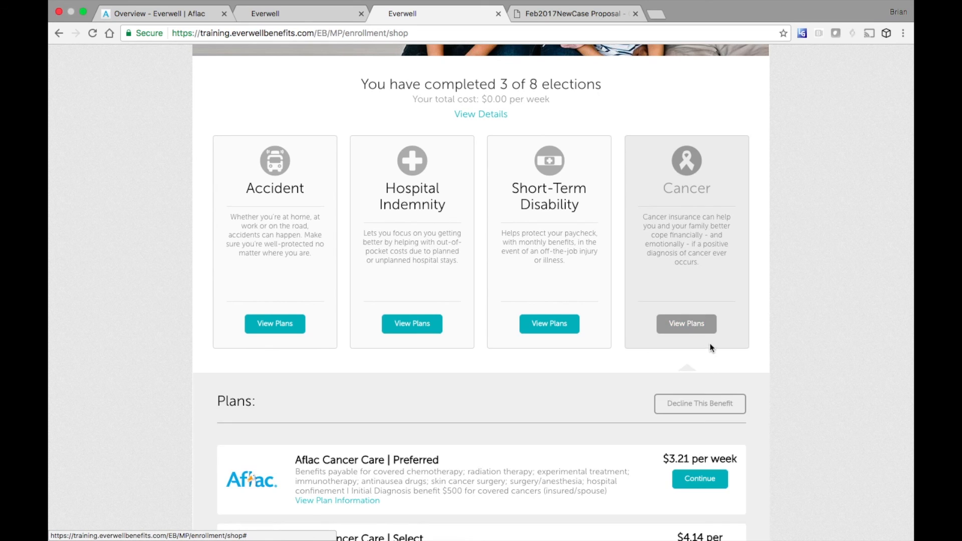
left_click(700, 407)
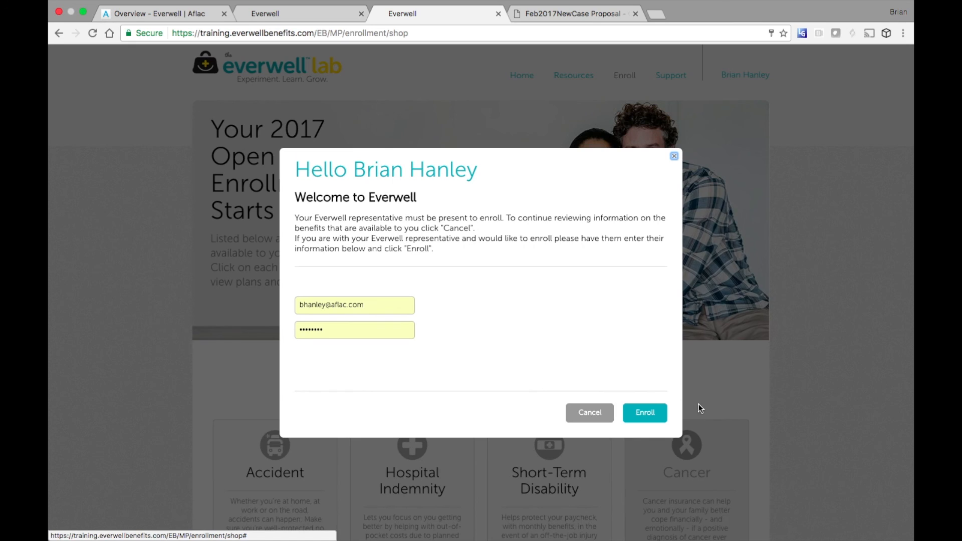
left_click(652, 411)
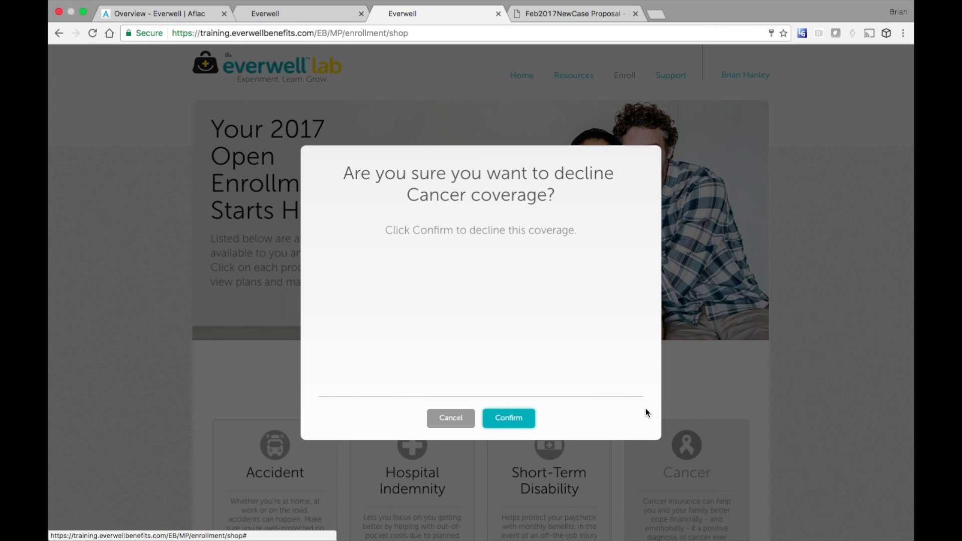
left_click(512, 417)
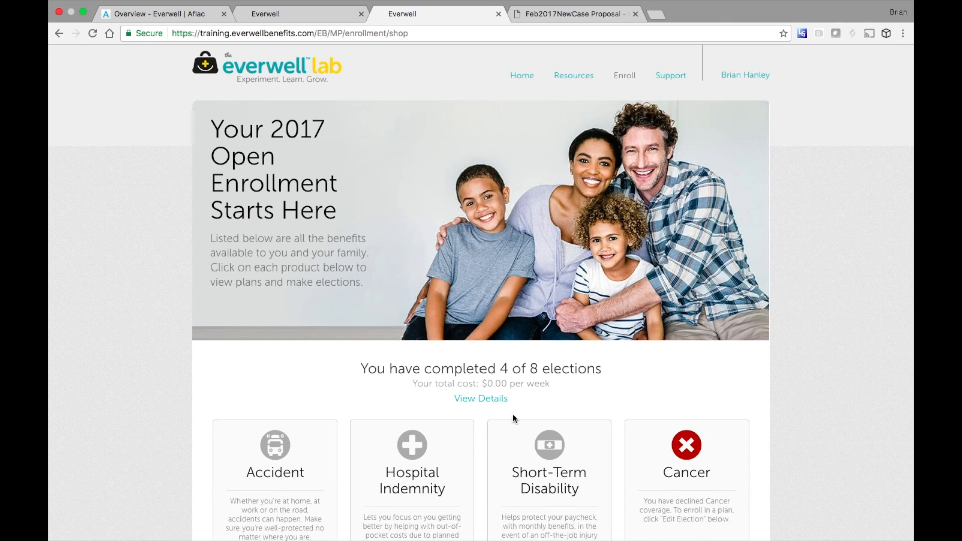
scroll(513, 419, "down", 5)
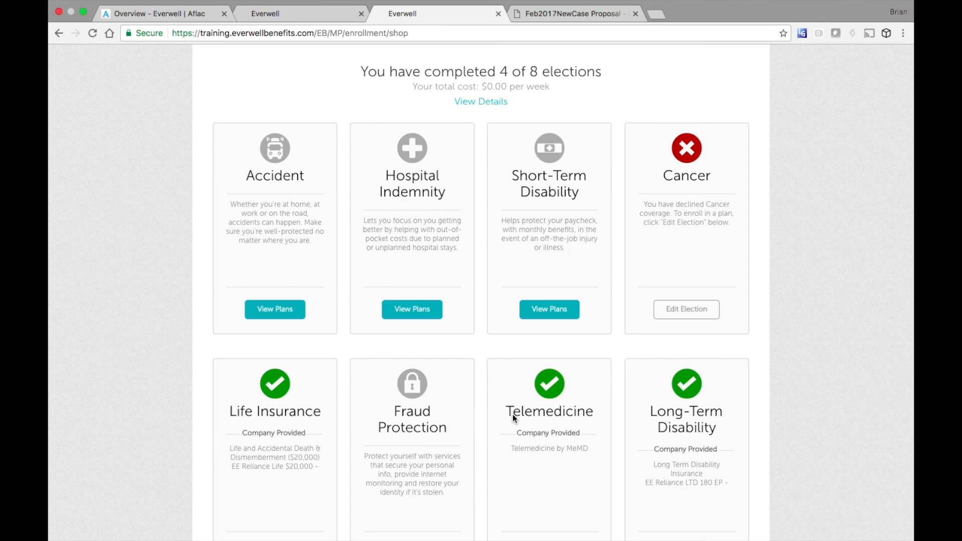
- Start enrolling in the Aflac Accident Advantage plan with NC, Greenville as the location
left_click(275, 311)
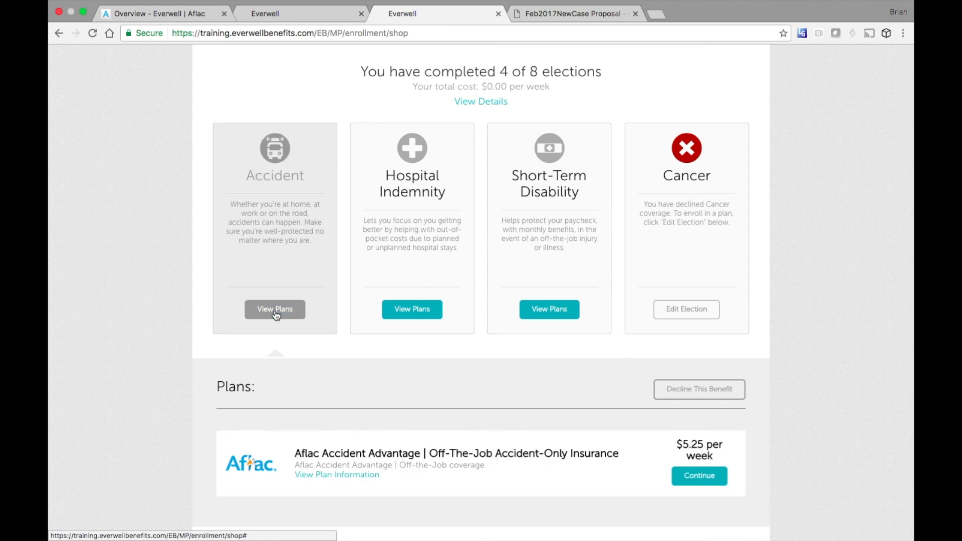
scroll(463, 387, "down", 3)
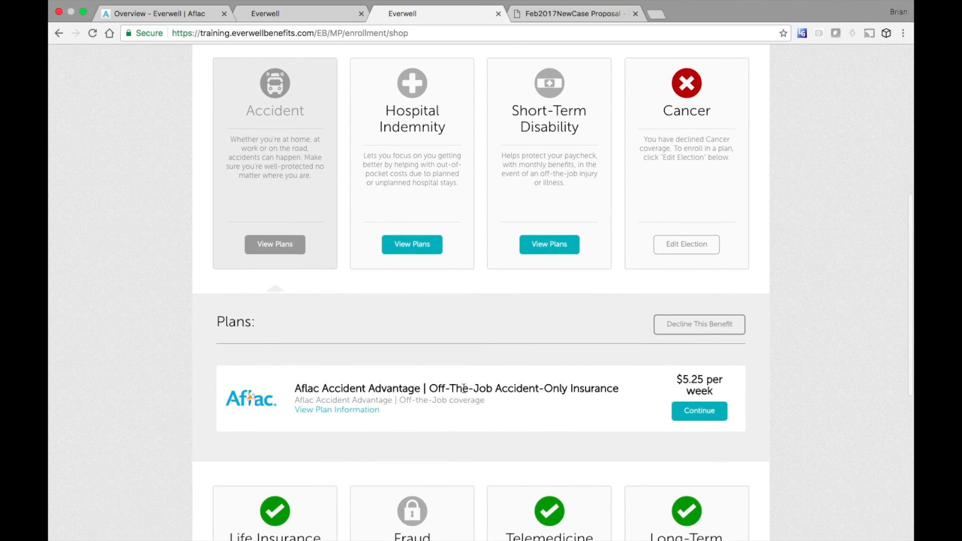
left_click(708, 412)
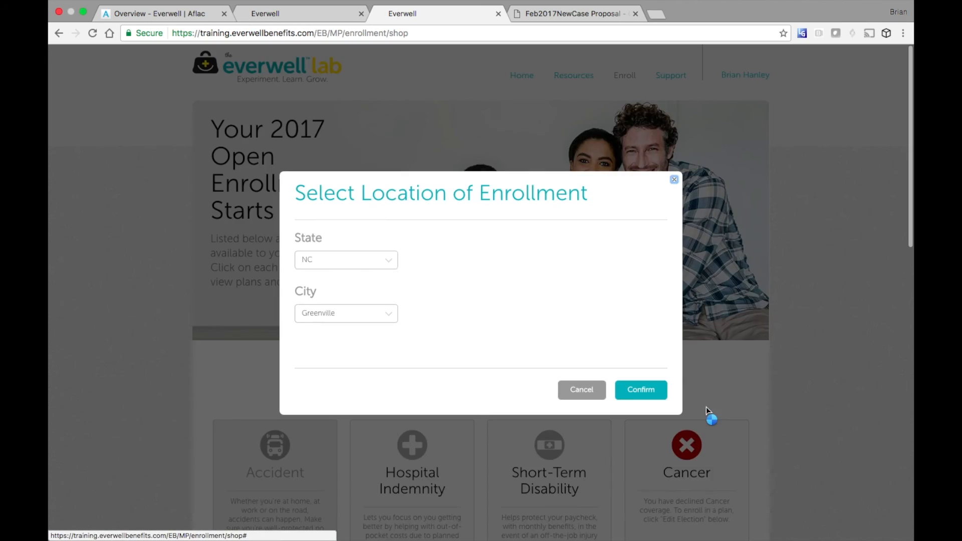
left_click(648, 390)
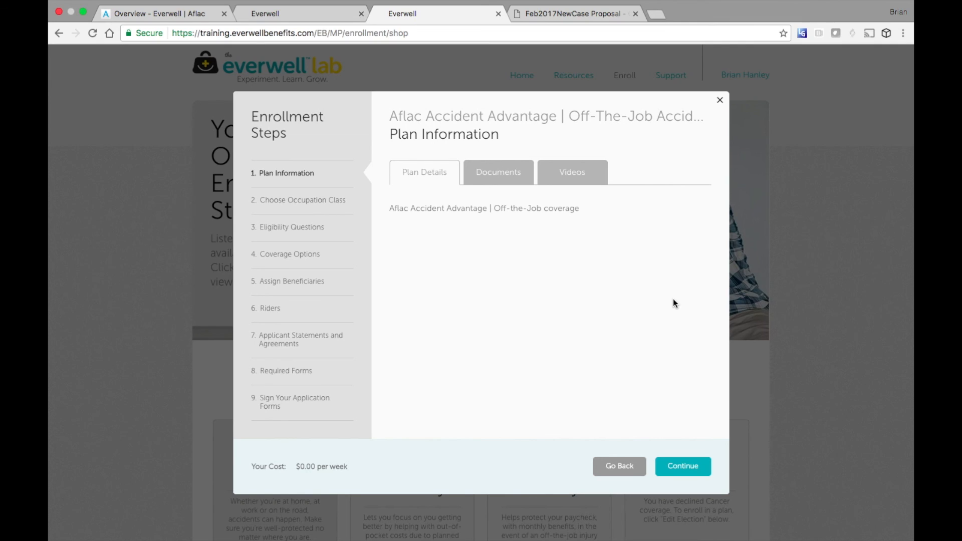
- Review the Accident plan's documents and explainer video, then return to its details
left_click(500, 176)
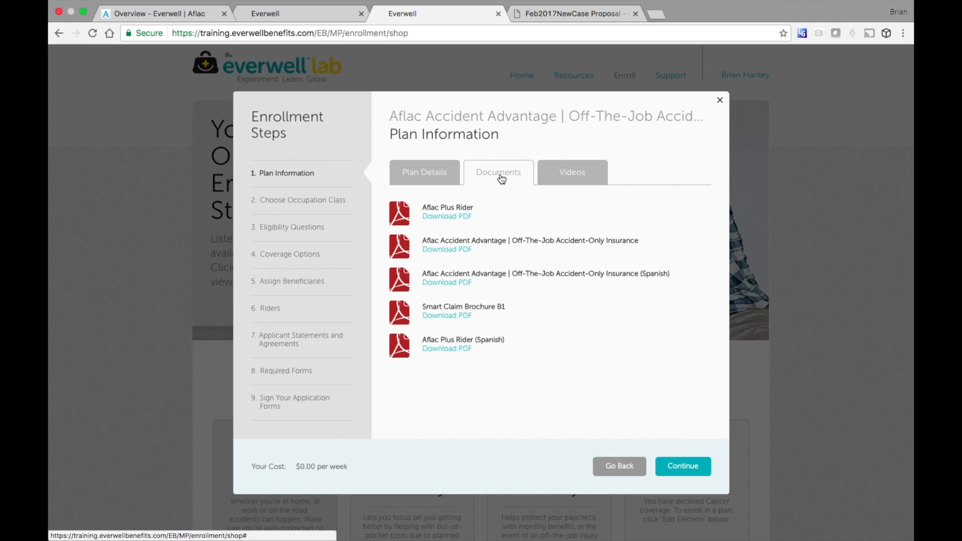
left_click(577, 178)
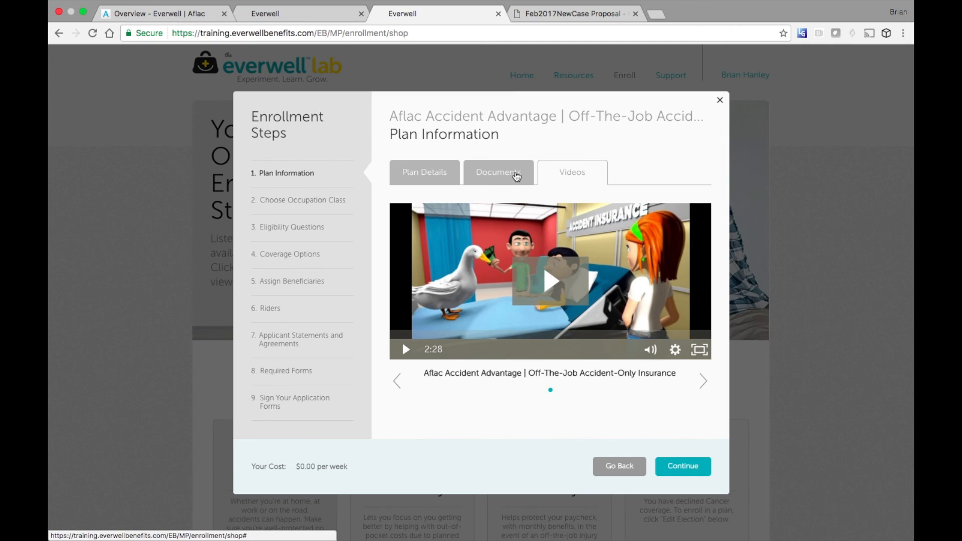
left_click(509, 176)
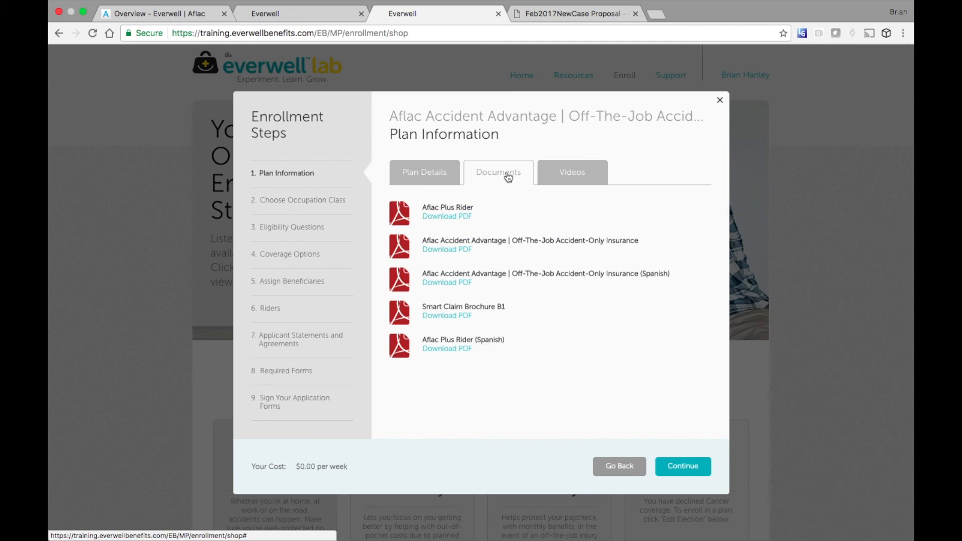
left_click(422, 174)
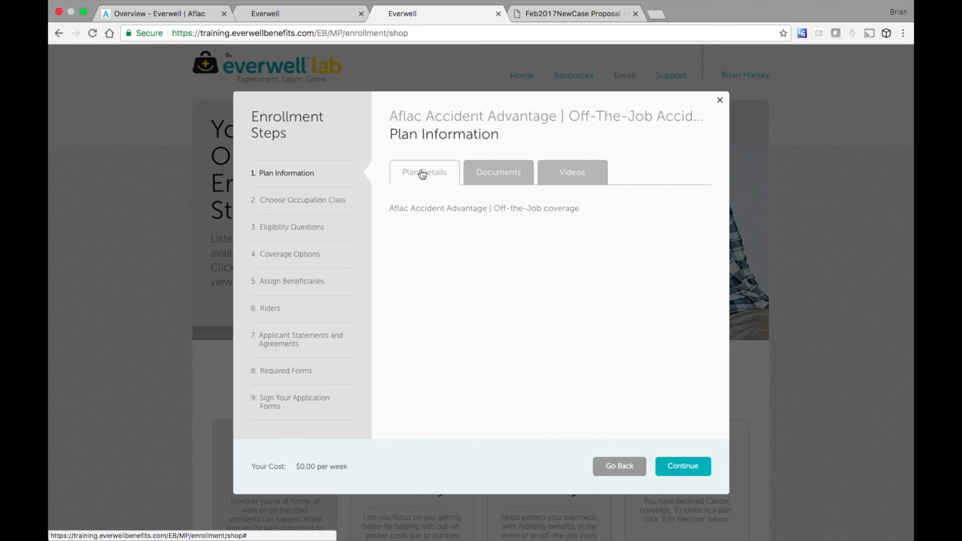
- Keep occupation class B and answer No to prior Aflac accident coverage and replacing insurance
left_click(675, 465)
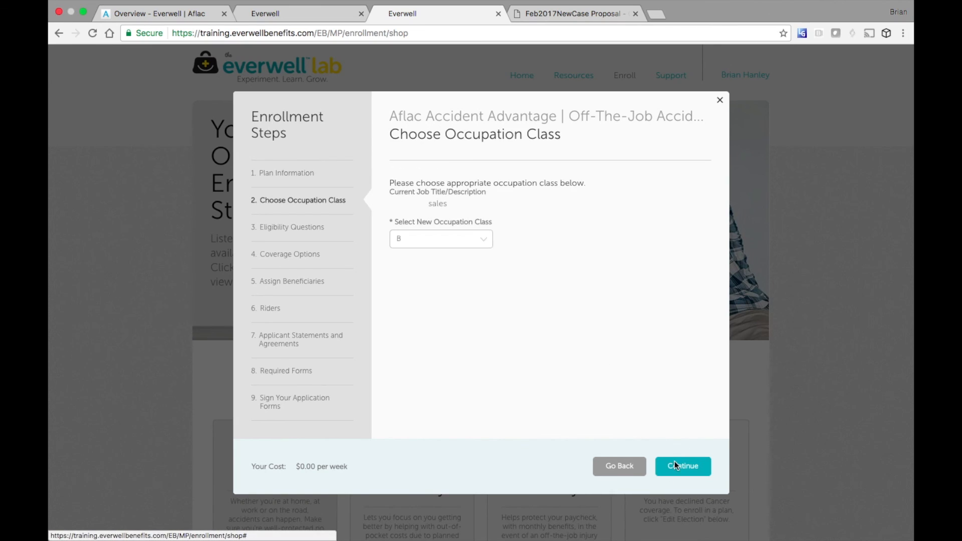
left_click(688, 467)
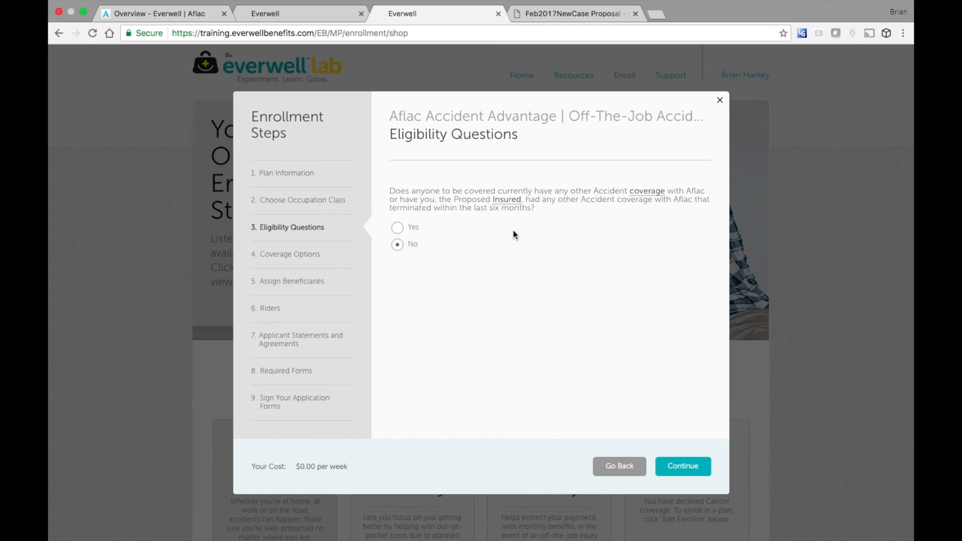
left_click(398, 229)
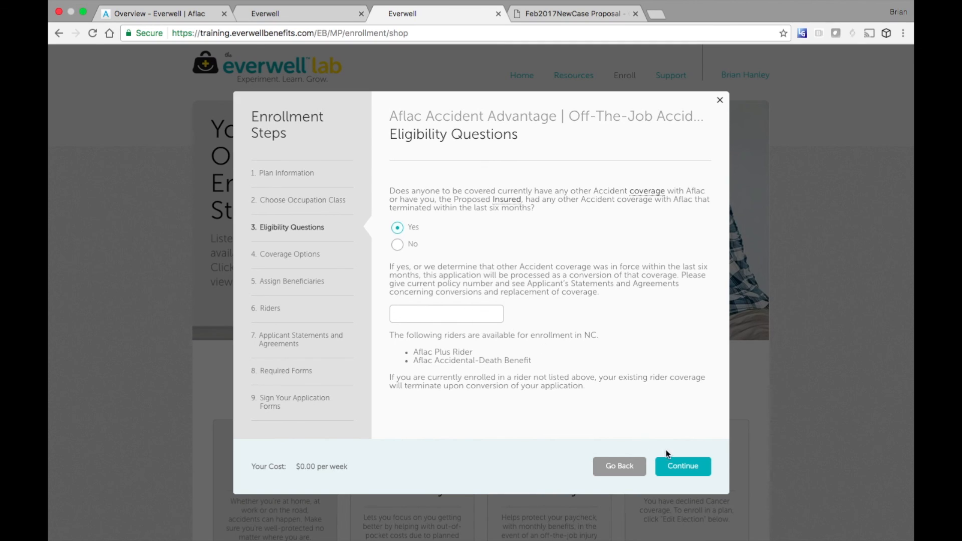
left_click(399, 245)
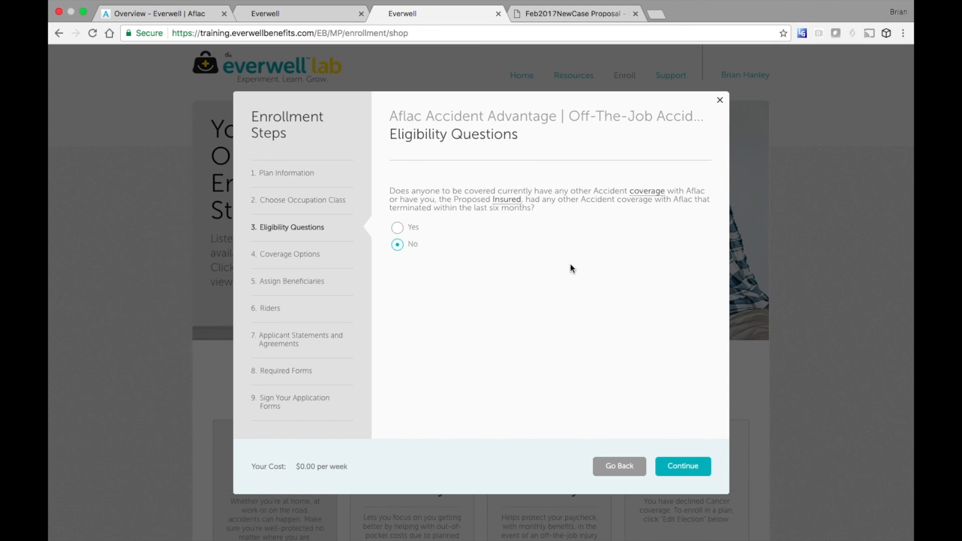
left_click(688, 468)
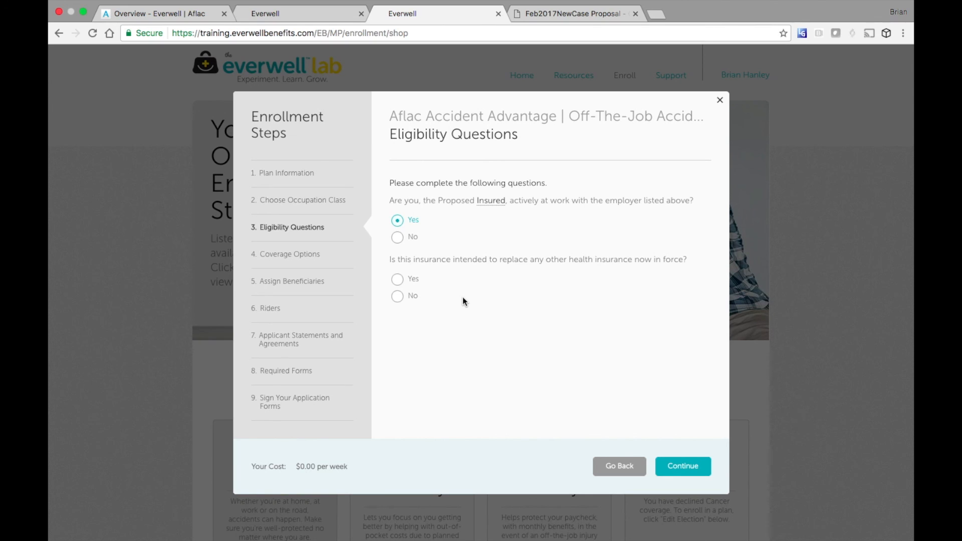
left_click(399, 296)
left_click(682, 465)
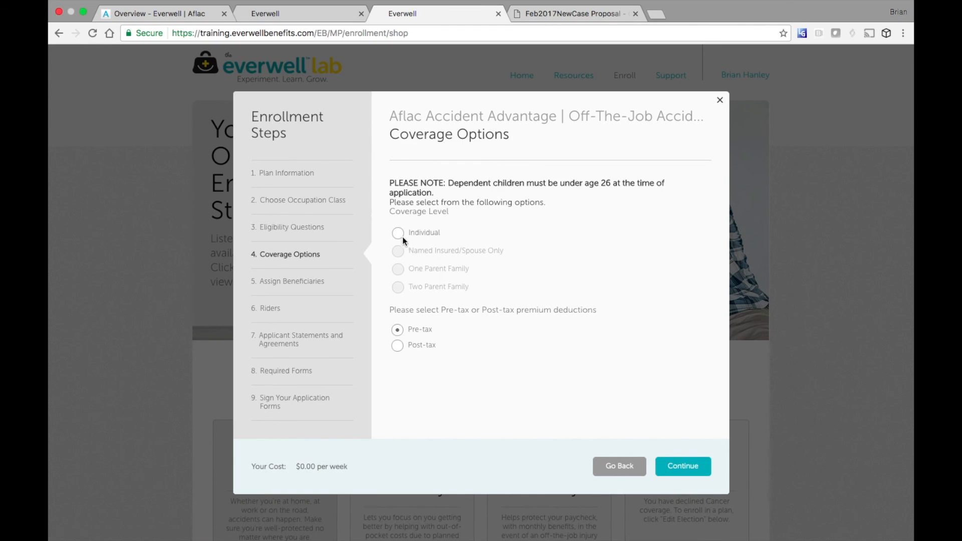
- Choose Individual coverage, keep My Estate as beneficiary, and decline the Aflac Plus Rider
left_click(398, 234)
left_click(685, 468)
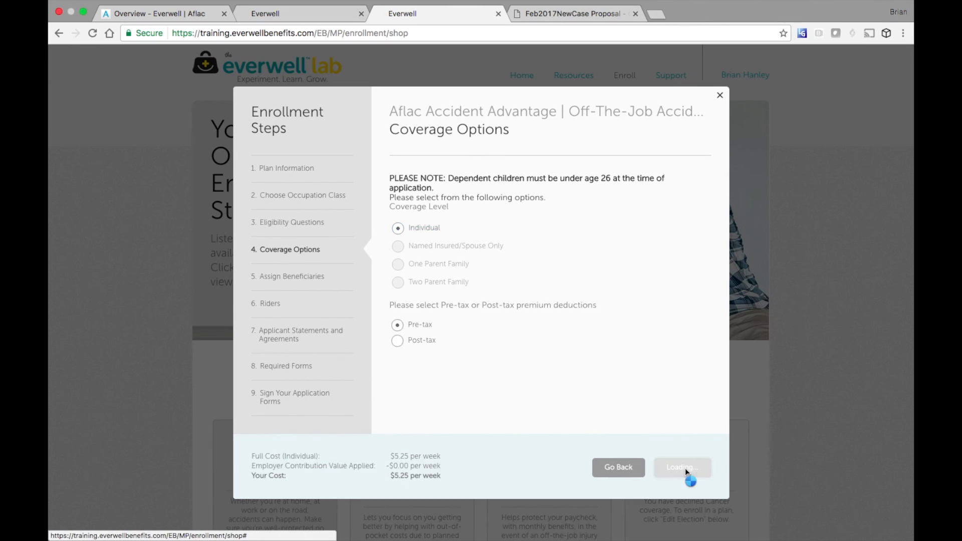
left_click(484, 284)
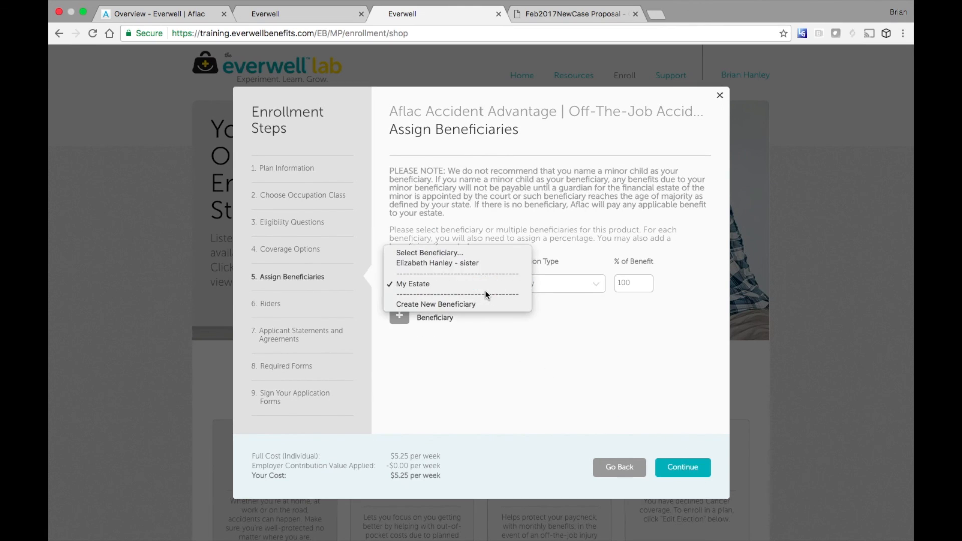
left_click(489, 286)
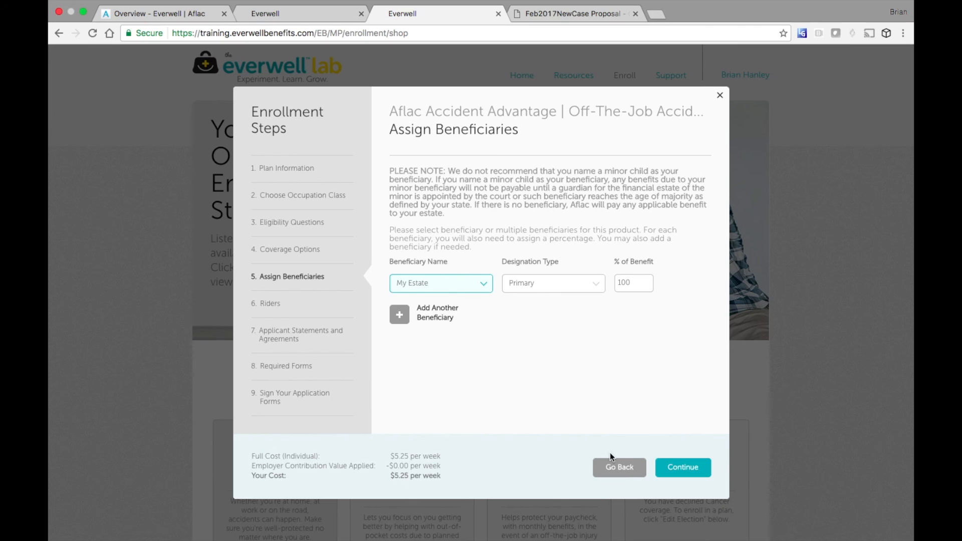
left_click(681, 467)
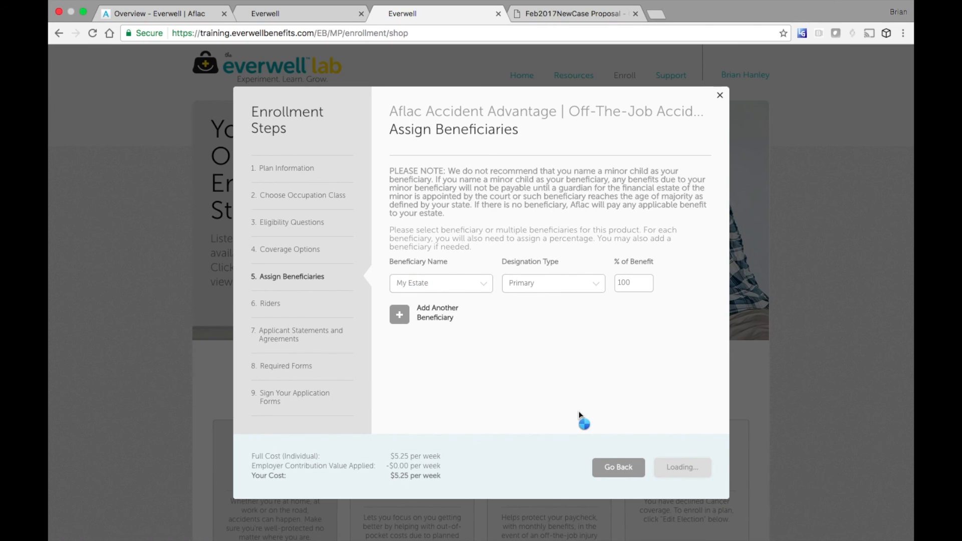
left_click(399, 262)
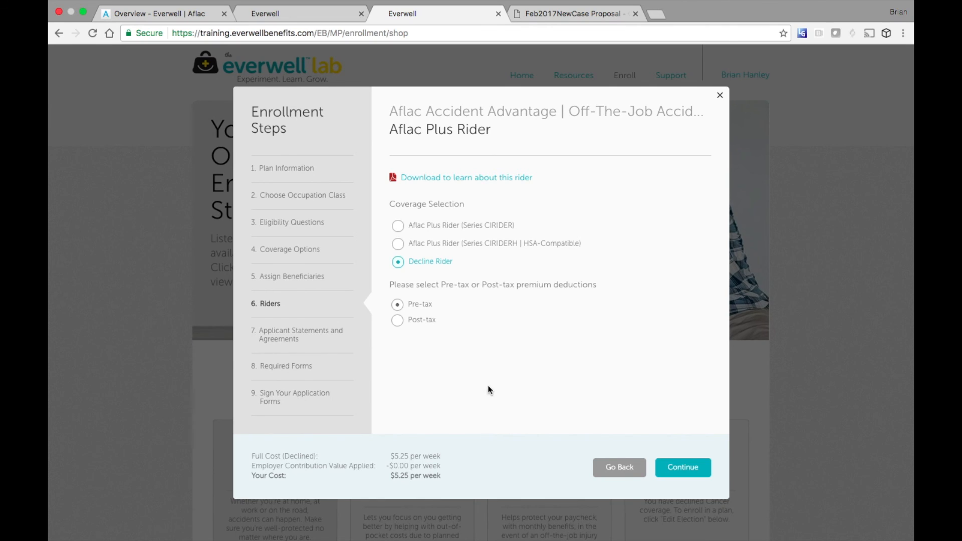
- Add the Aflac Plus Rider (Series CIRIDER), answer No to replacing insurance, and initial the statements
left_click(399, 226)
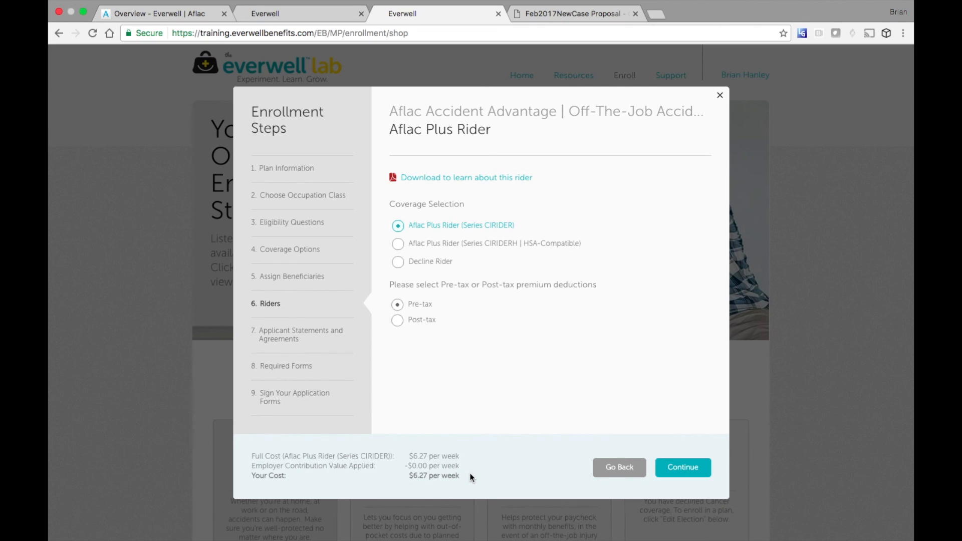
left_click(681, 468)
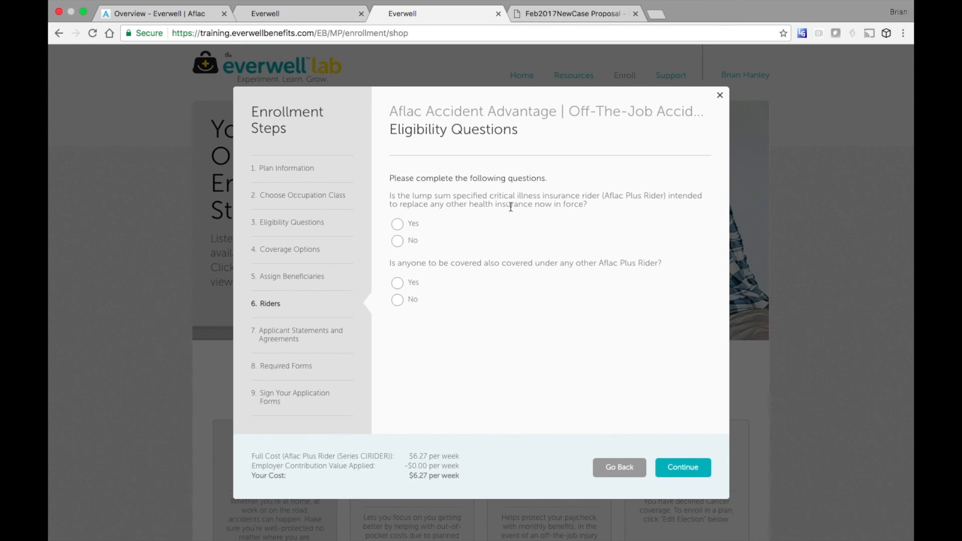
left_click(398, 240)
left_click(681, 469)
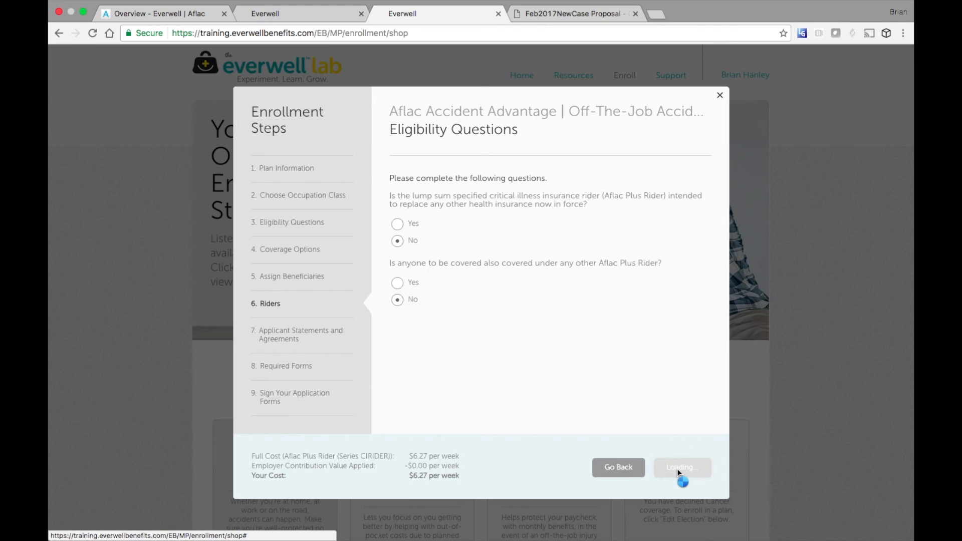
left_click(458, 352)
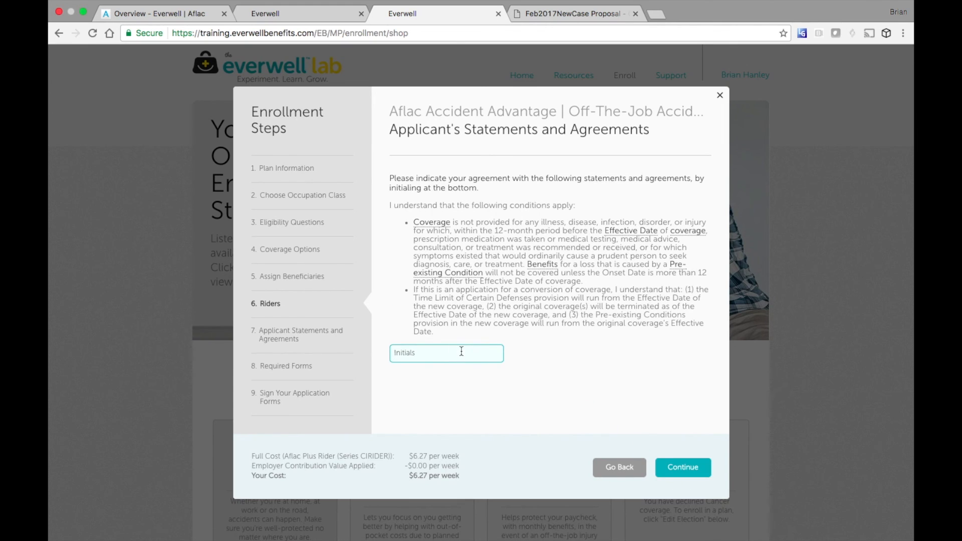
type("bh")
left_click(682, 464)
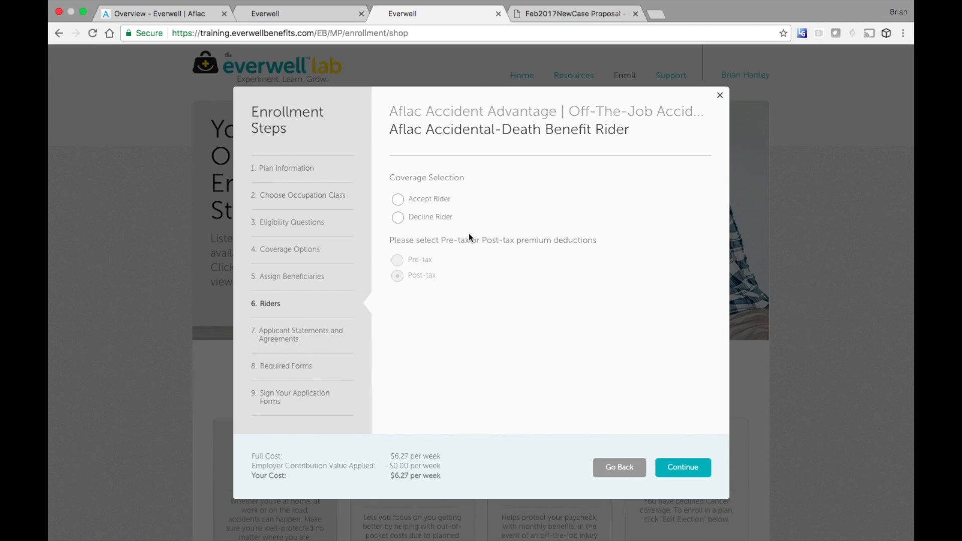
- Decline the Accidental-Death Benefit Rider and initial its agreement page
left_click(402, 217)
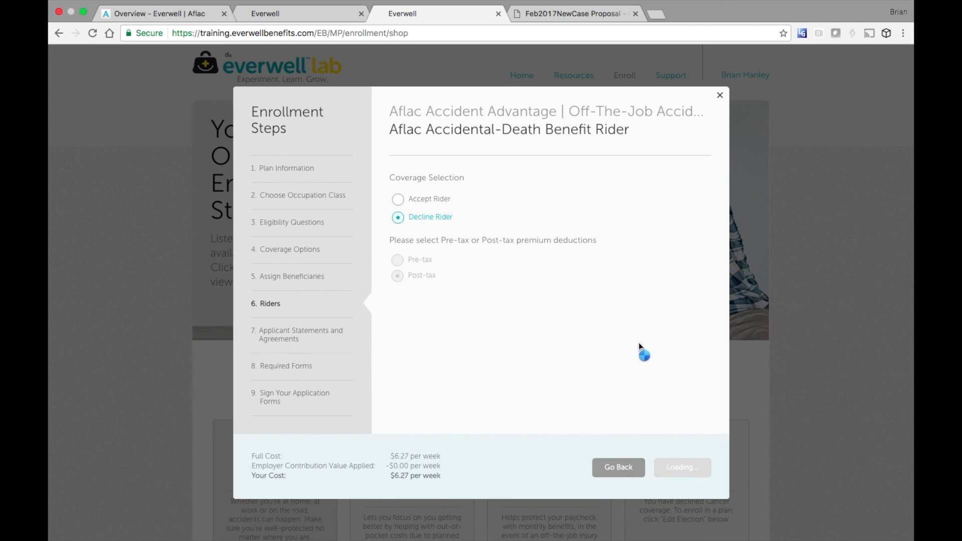
left_click(689, 470)
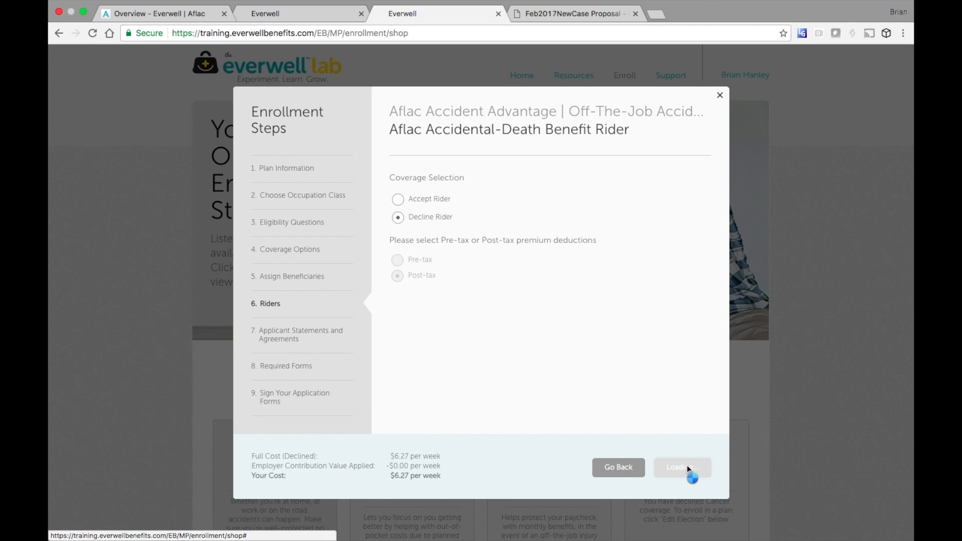
left_click(447, 294)
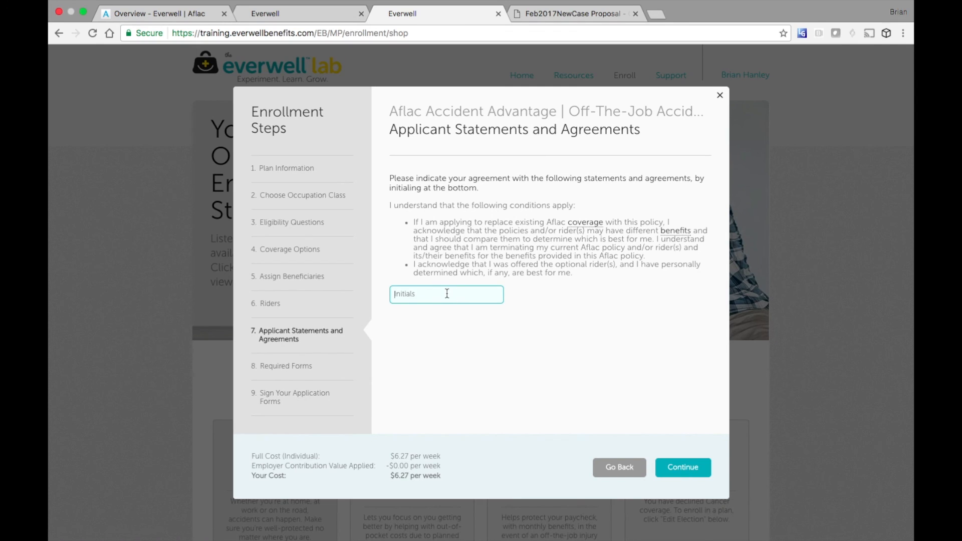
type("bh")
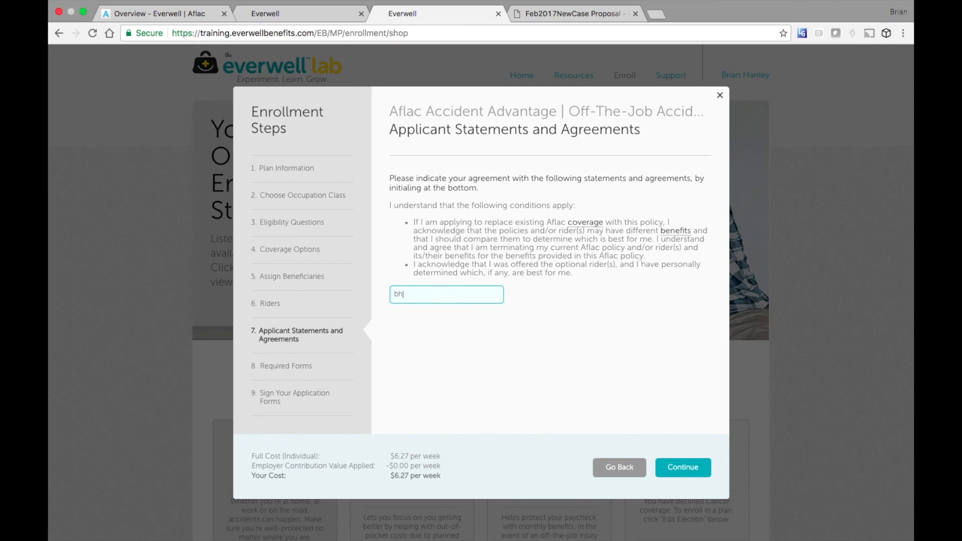
left_click(689, 467)
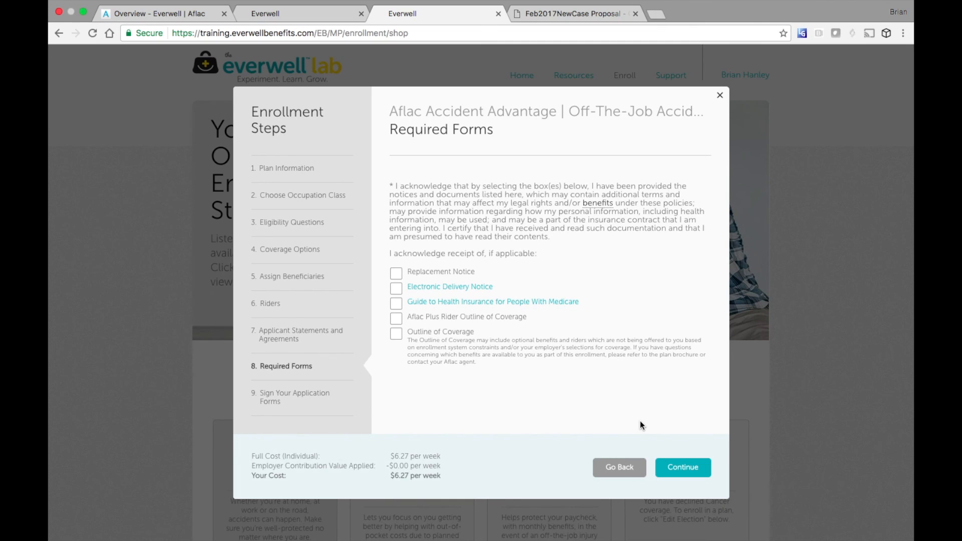
- Acknowledge the Electronic Delivery Notice and other required forms to reach application signing
left_click(674, 466)
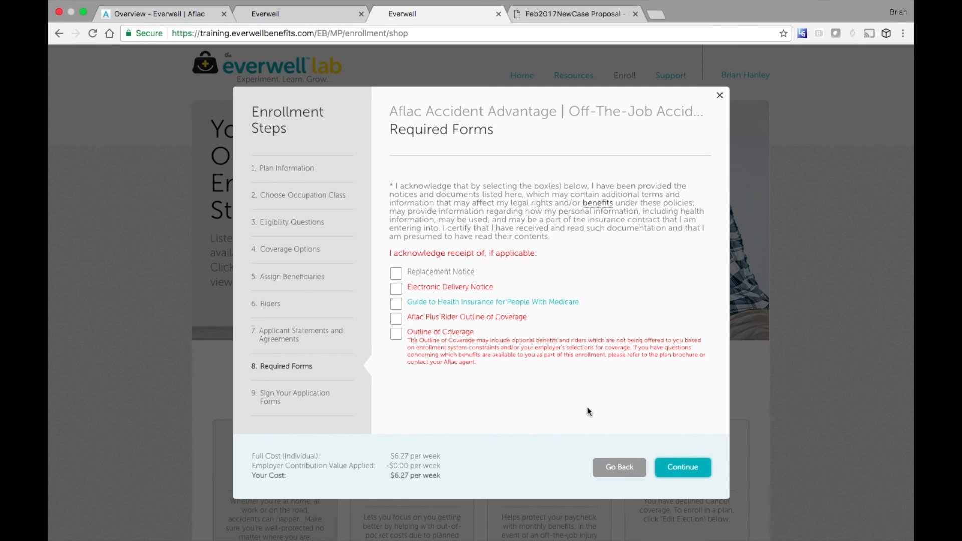
left_click(396, 289)
left_click(681, 468)
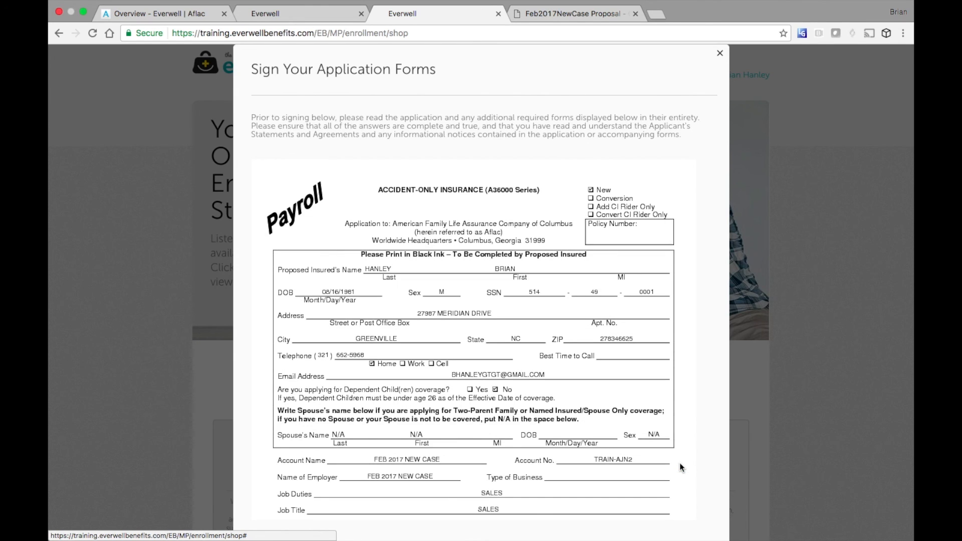
- Review the Accident-Only application, e-sign it with the customer's full name, and submit
scroll(643, 438, "down", 20)
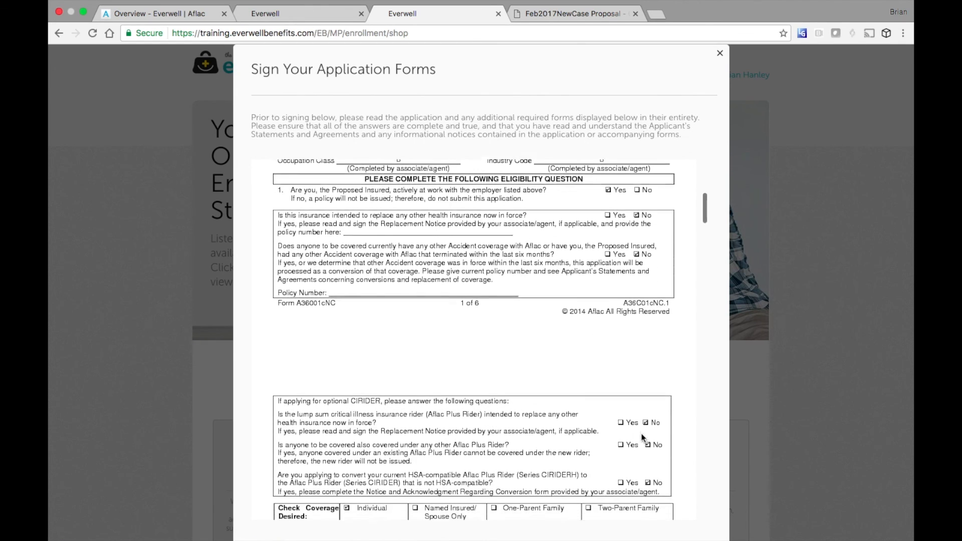
scroll(642, 438, "down", 20)
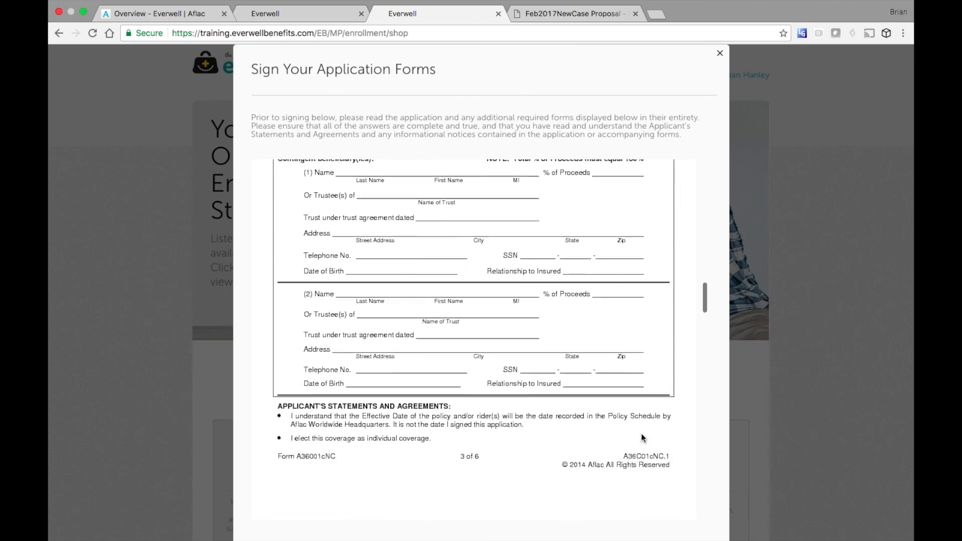
scroll(644, 438, "down", 20)
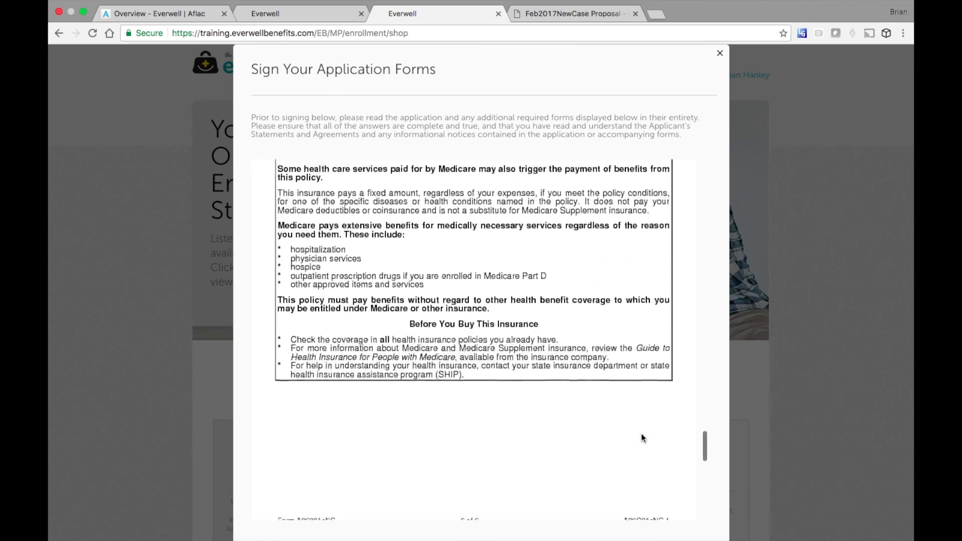
scroll(643, 438, "up", 10)
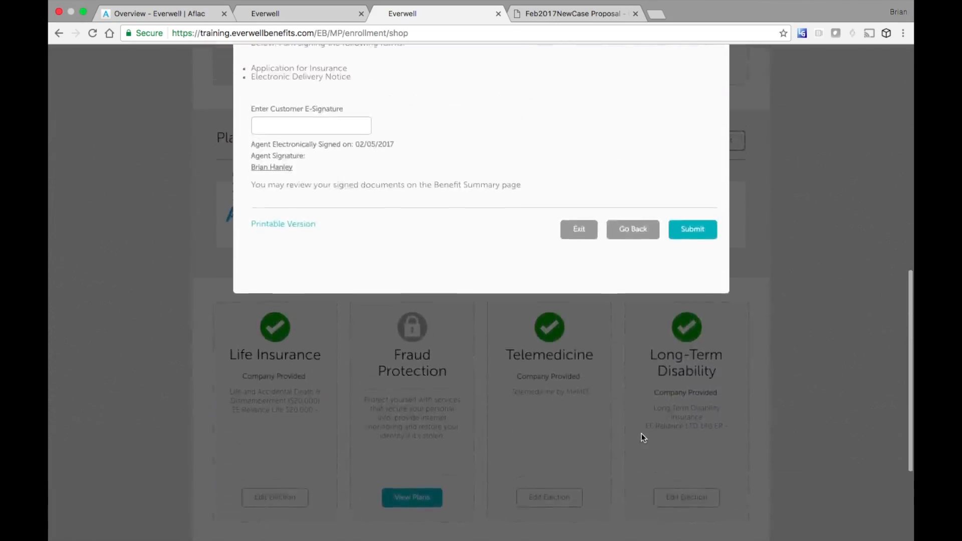
scroll(643, 438, "down", 1)
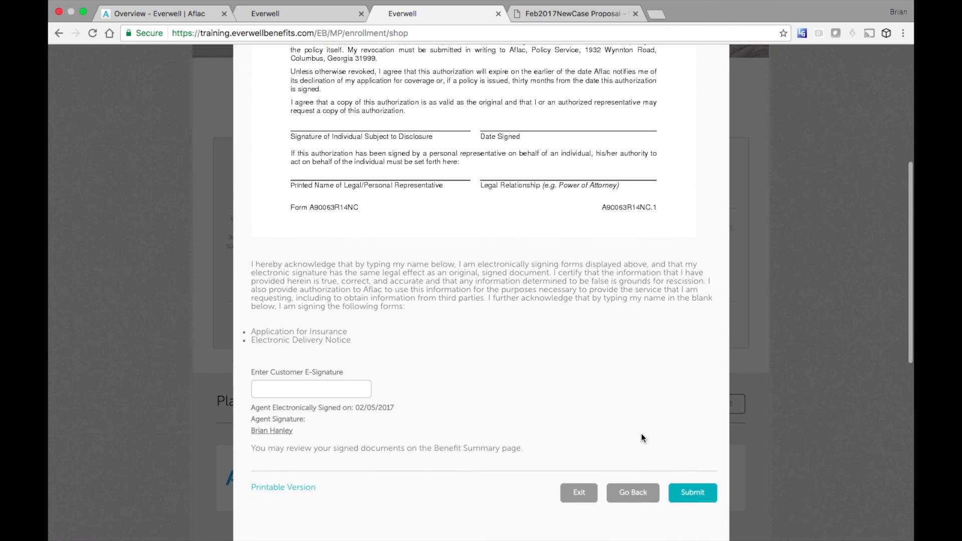
left_click(310, 393)
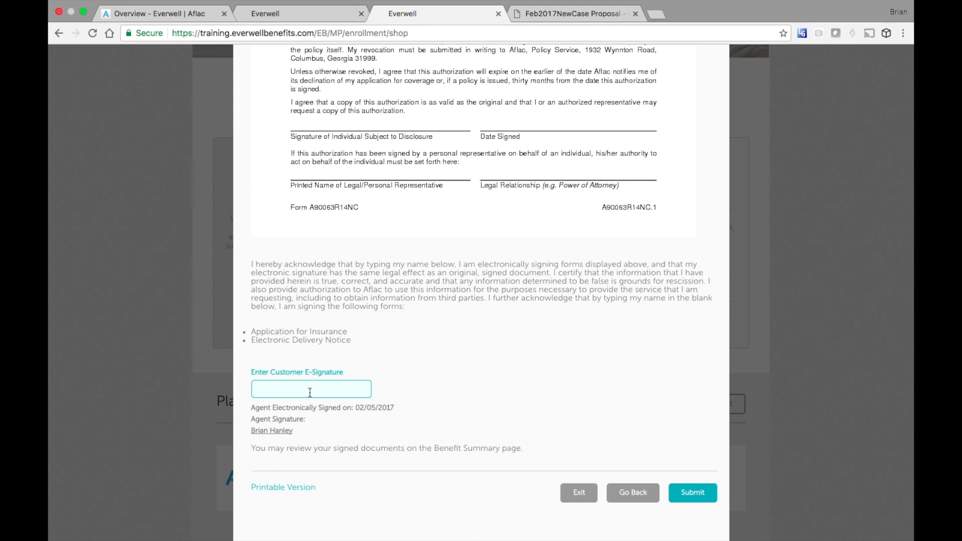
left_click(695, 492)
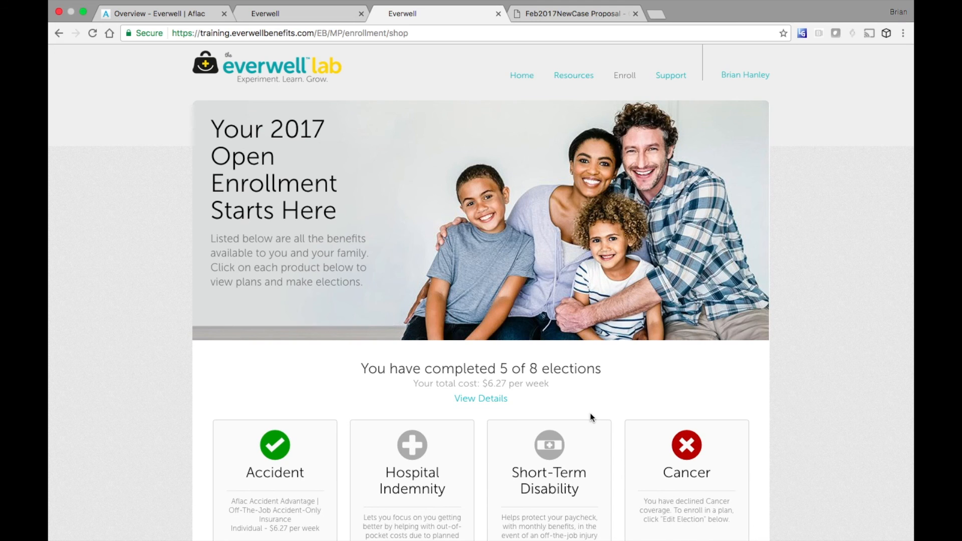
- Scroll the shop page to review the elected product cards and the declined Cancer coverage
scroll(591, 414, "down", 8)
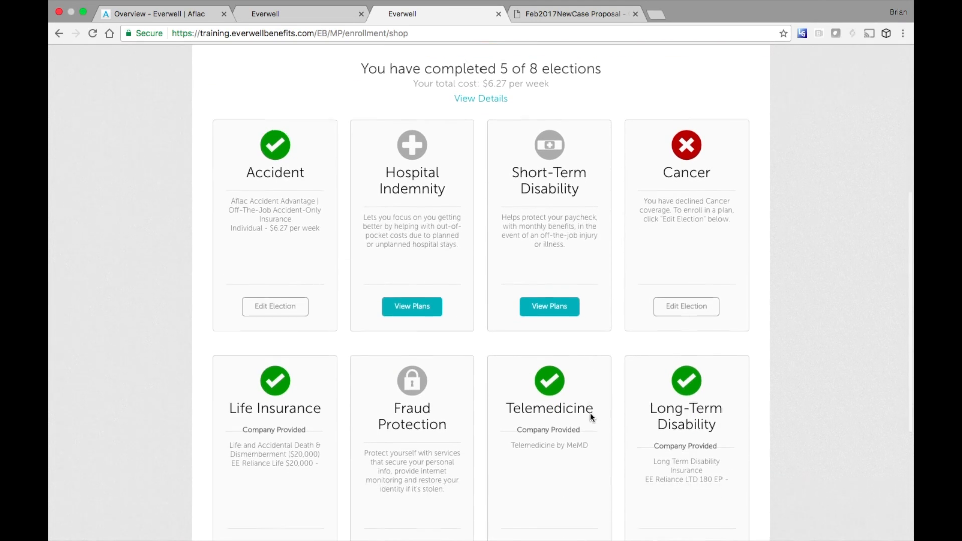
scroll(590, 414, "up", 3)
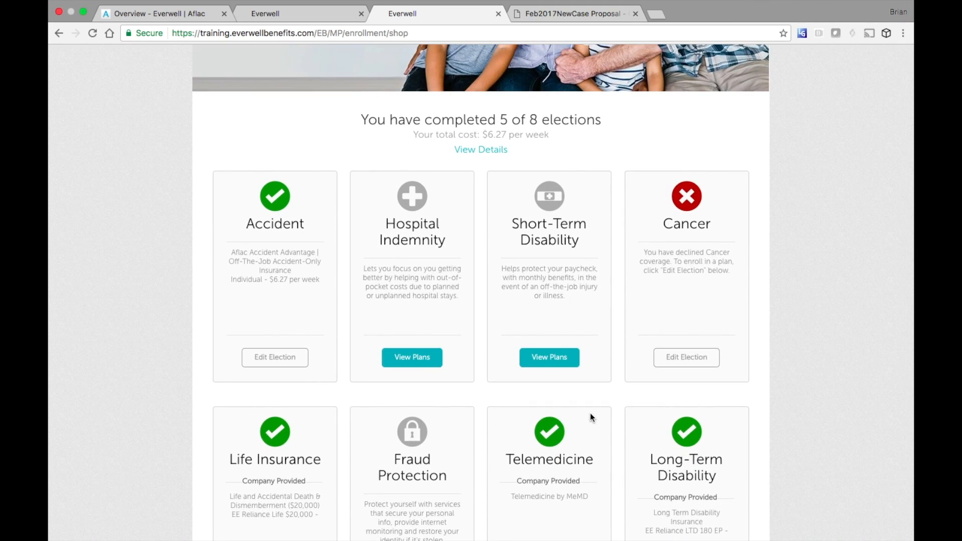
- Start Short-Term Disability enrollment in NC, Greenville and advance past plan information and occupation class
left_click(551, 358)
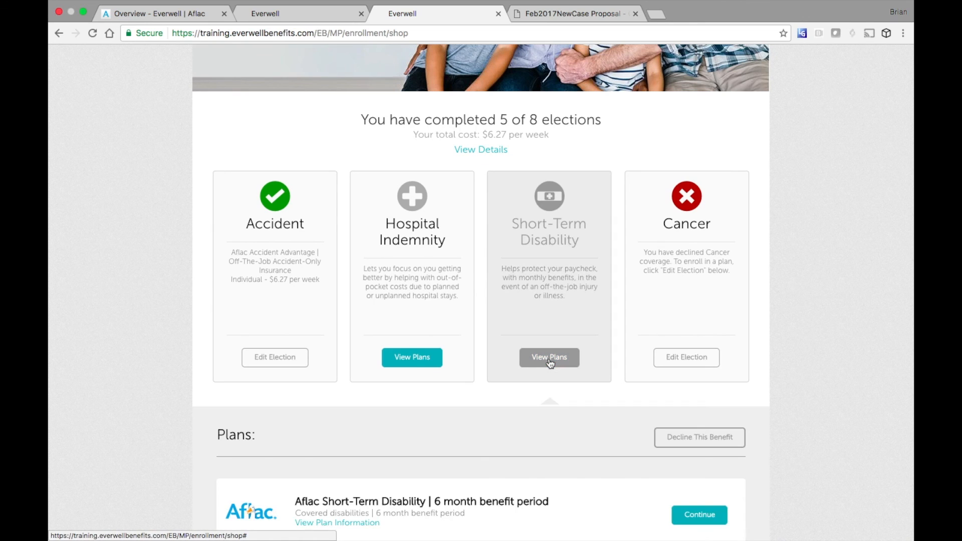
scroll(777, 476, "down", 3)
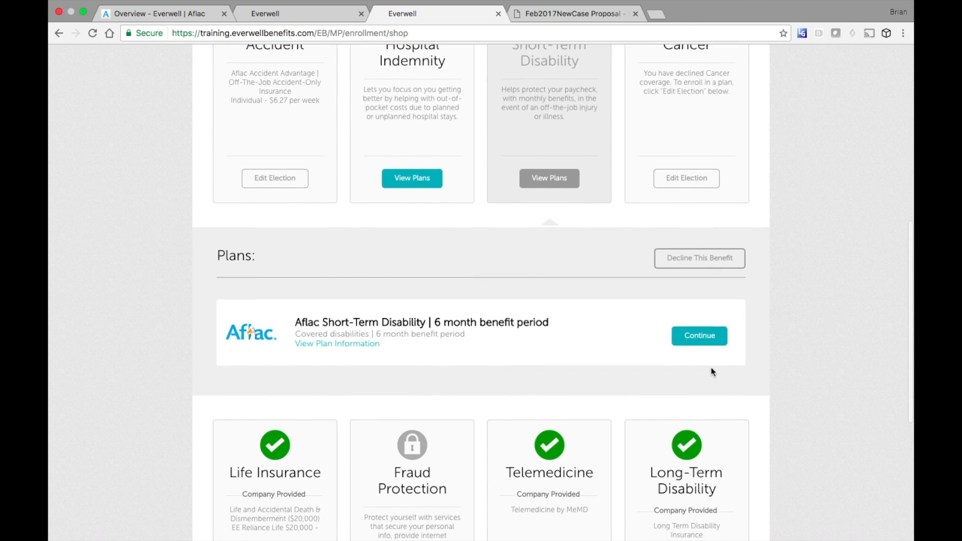
left_click(699, 339)
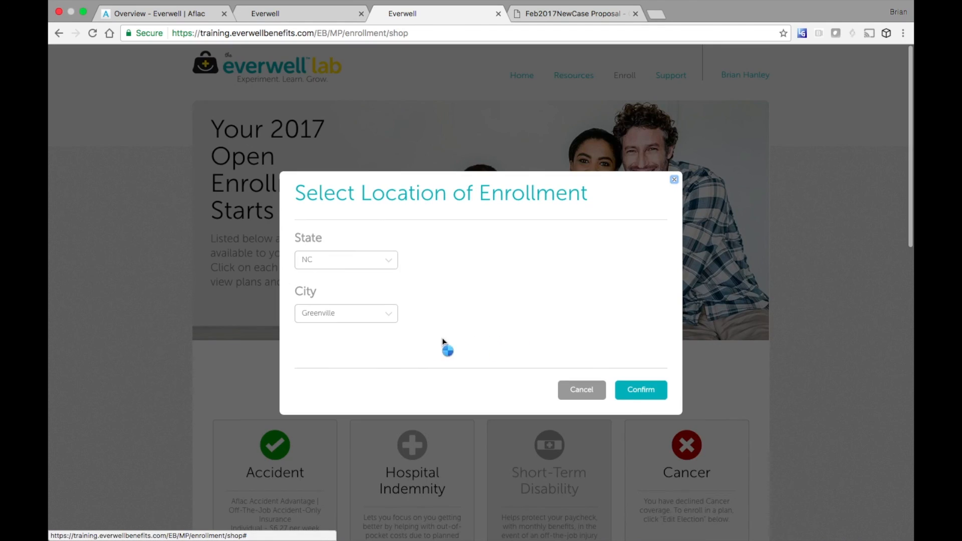
left_click(649, 389)
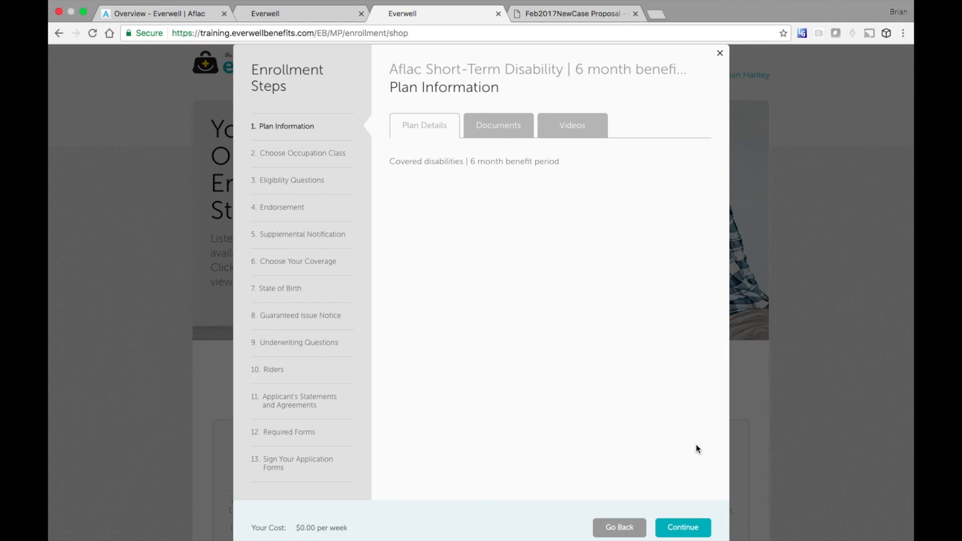
left_click(683, 527)
left_click(682, 525)
left_click(683, 530)
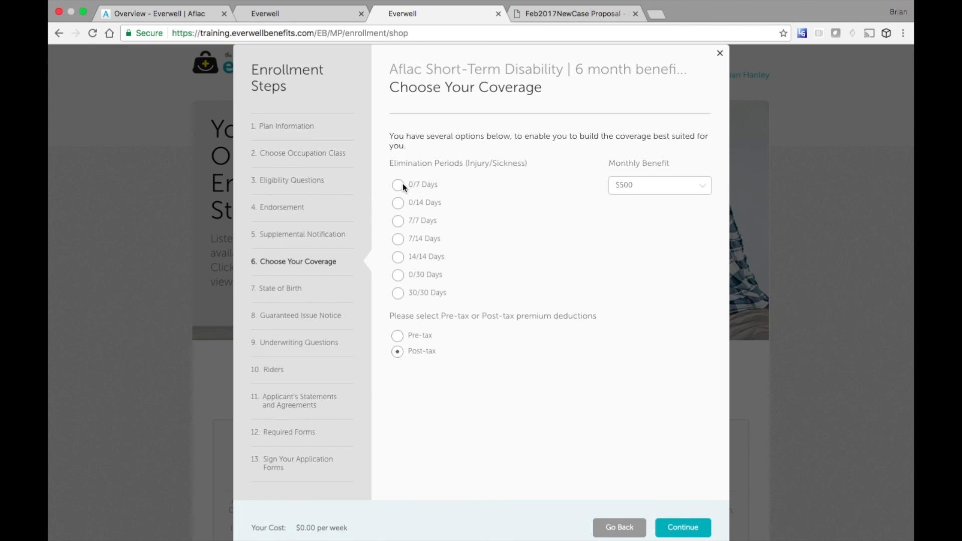
- Choose the 0/7 Days elimination period with a $1,200 monthly benefit
left_click(650, 188)
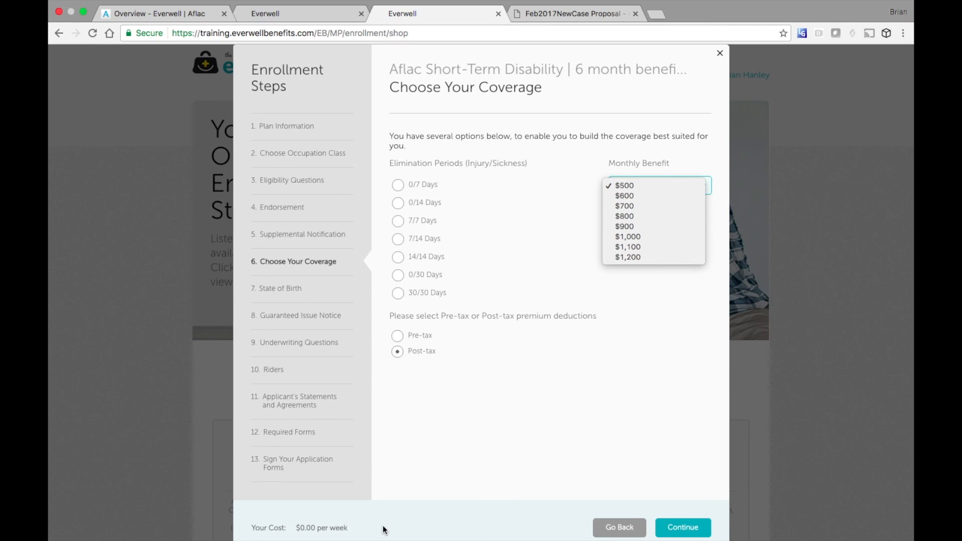
left_click(399, 188)
left_click(399, 188)
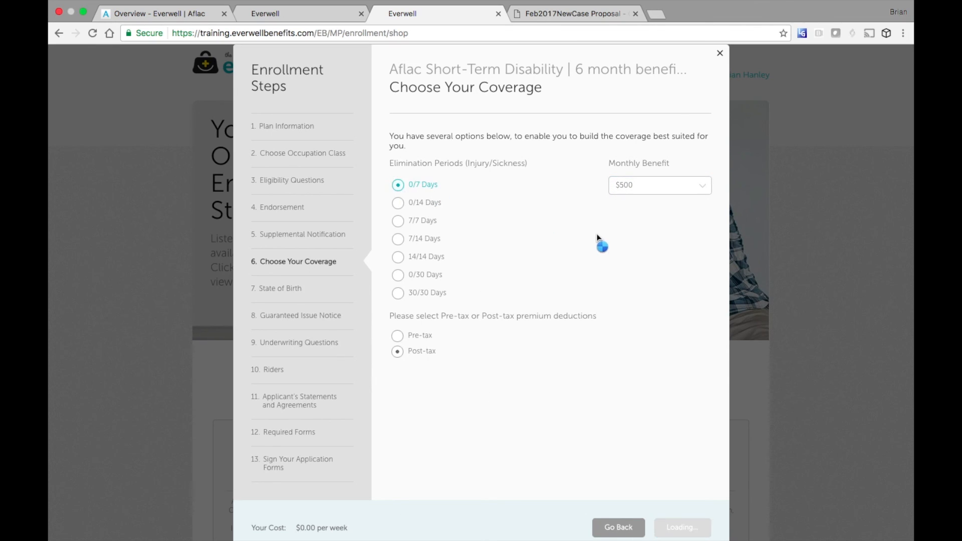
left_click(663, 194)
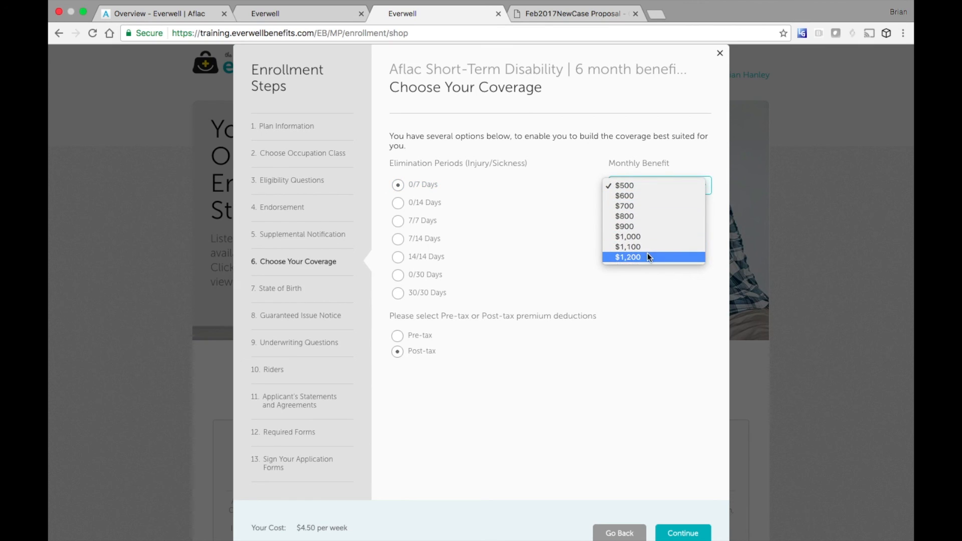
left_click(633, 258)
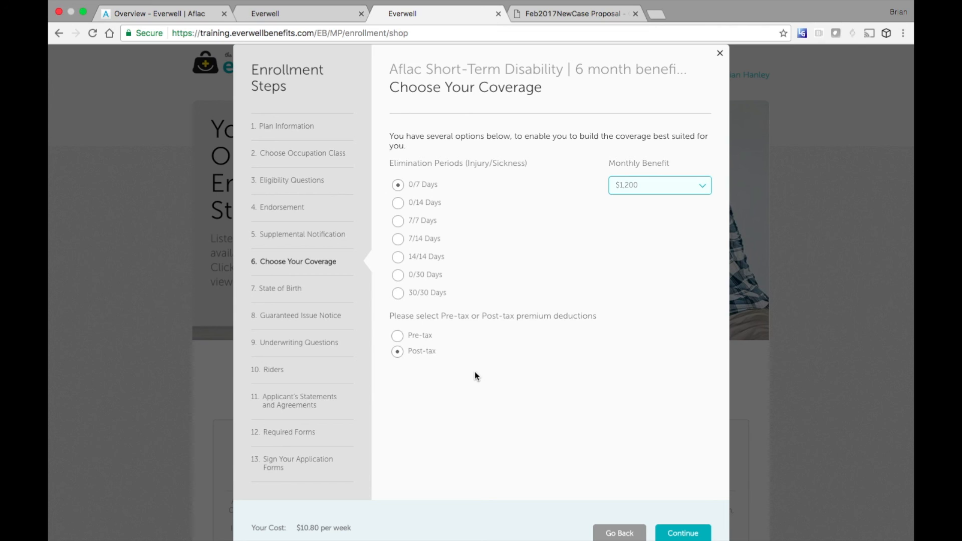
left_click(669, 531)
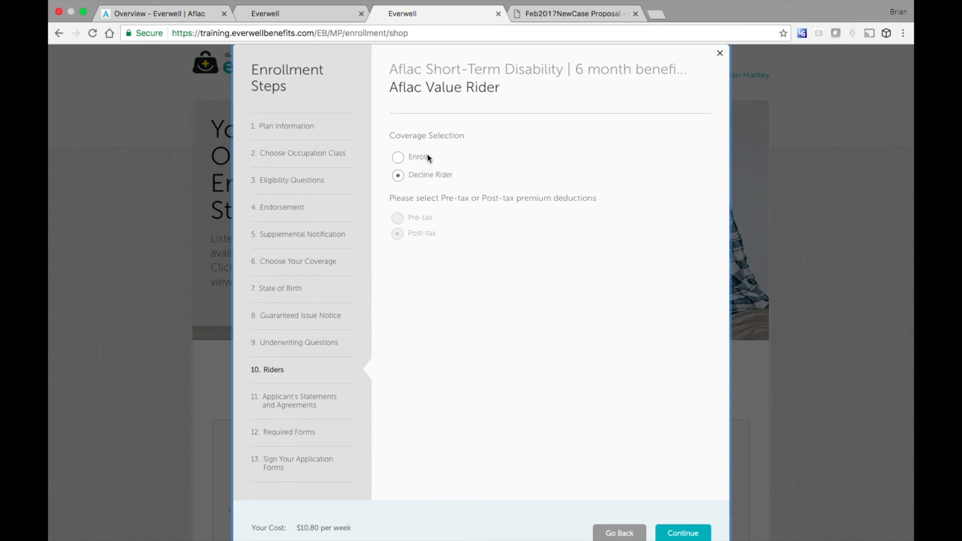
- Pass the Aflac Value Rider step, initial the Applicant's Statements and Agreements, and continue past Required Forms
left_click(683, 533)
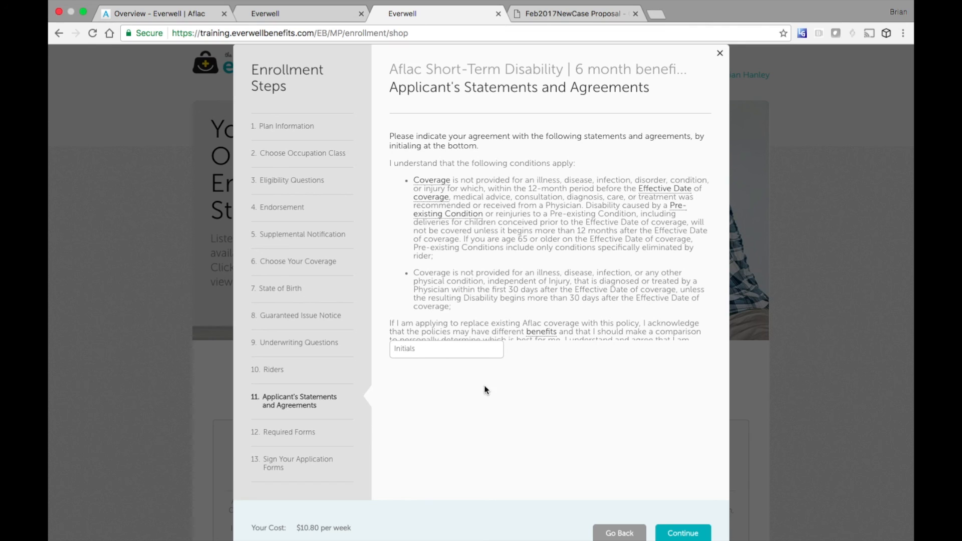
left_click(465, 351)
type("bh")
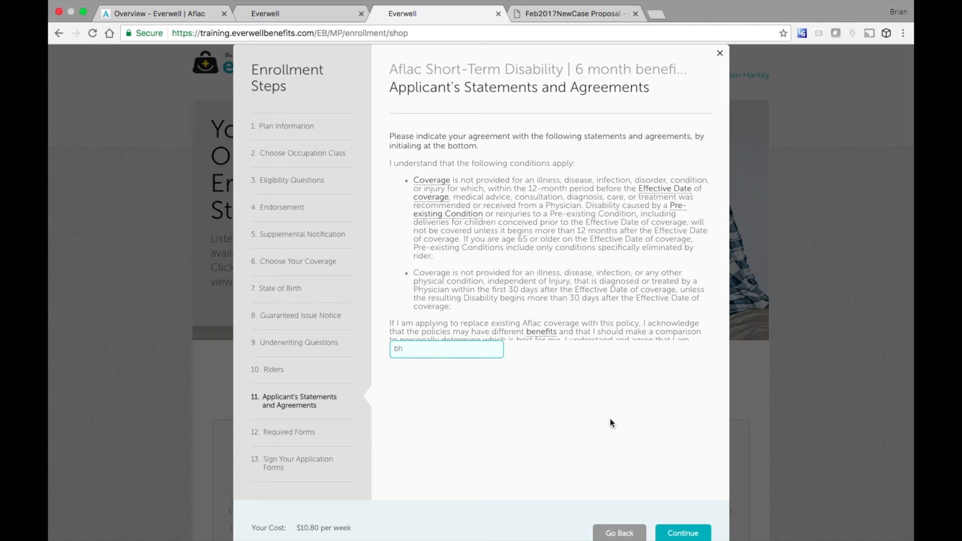
left_click(682, 535)
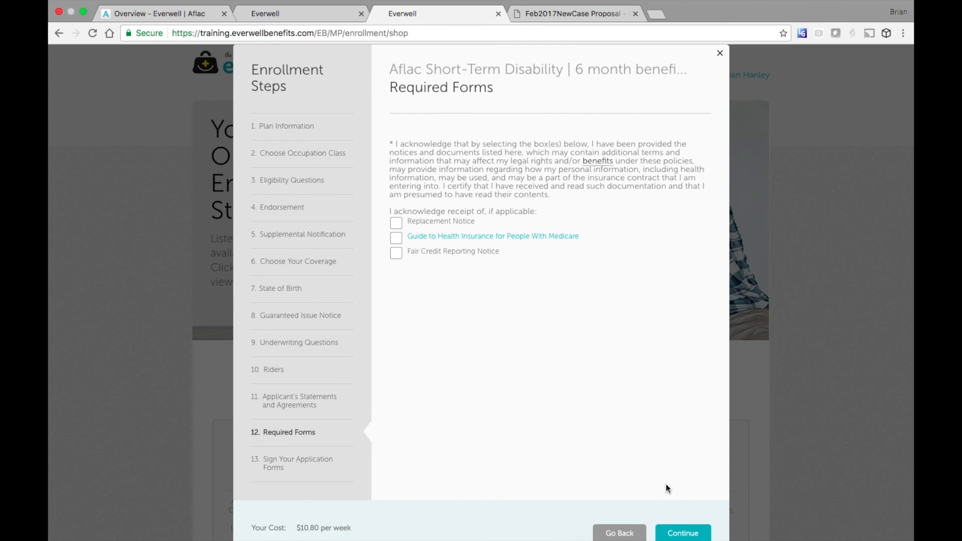
left_click(684, 533)
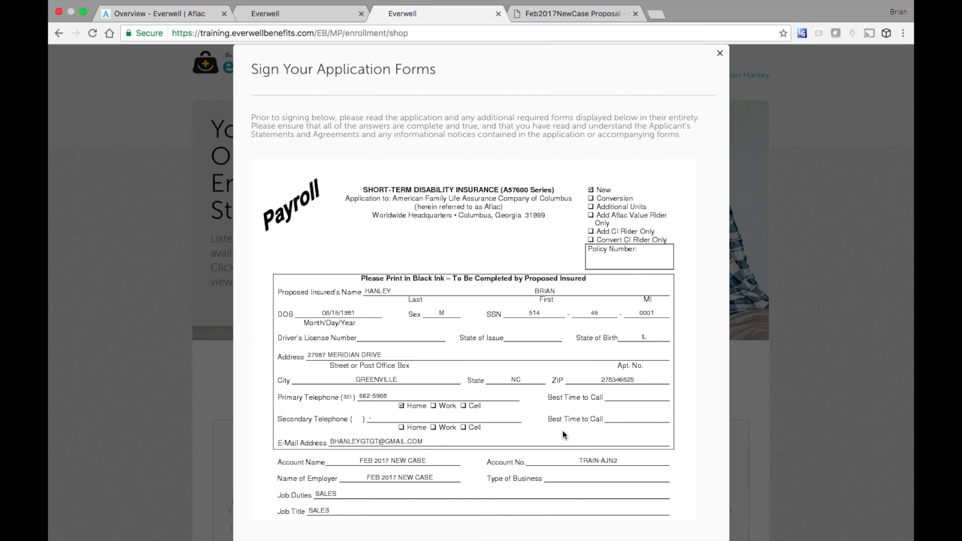
- E-sign the Short-Term Disability application with the applicant's full name and submit it
scroll(562, 431, "down", 15)
scroll(563, 433, "down", 20)
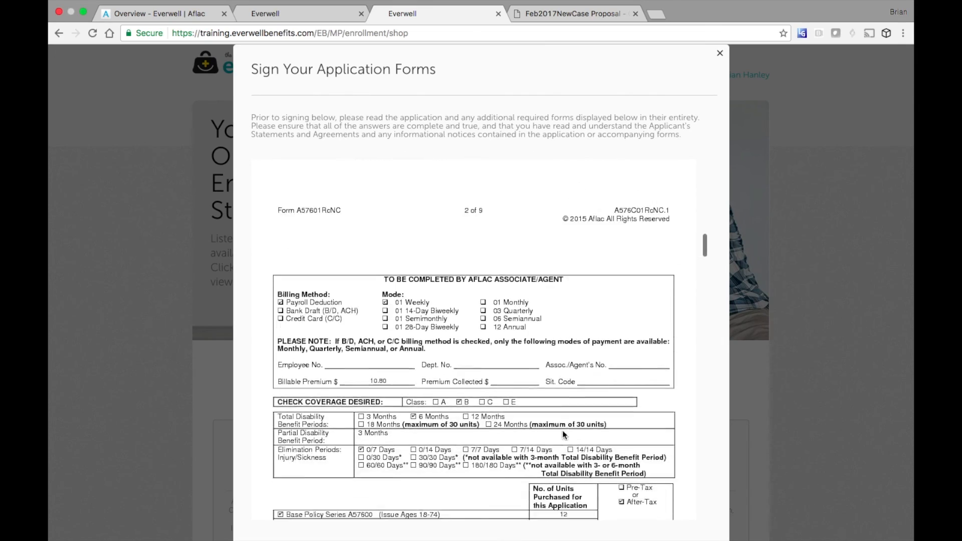
scroll(562, 431, "down", 20)
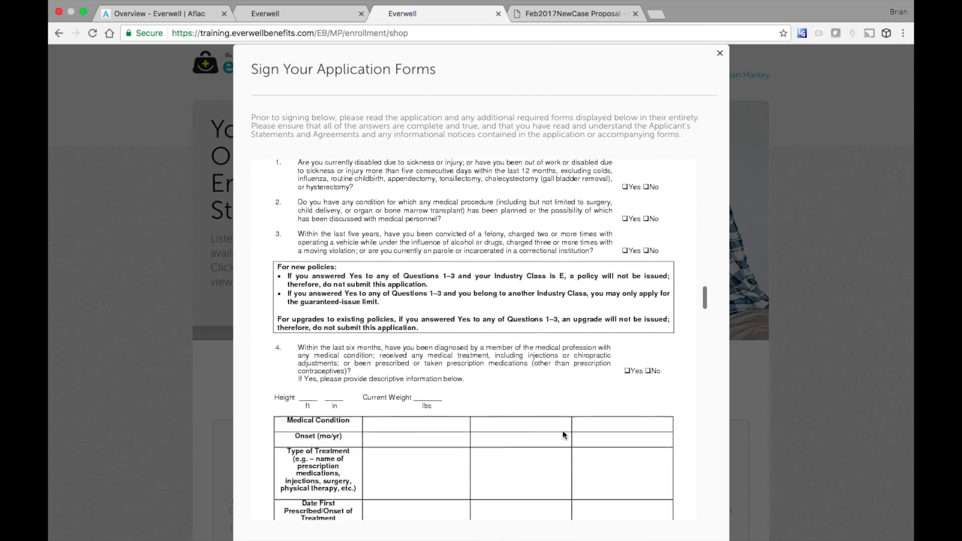
scroll(562, 433, "down", 20)
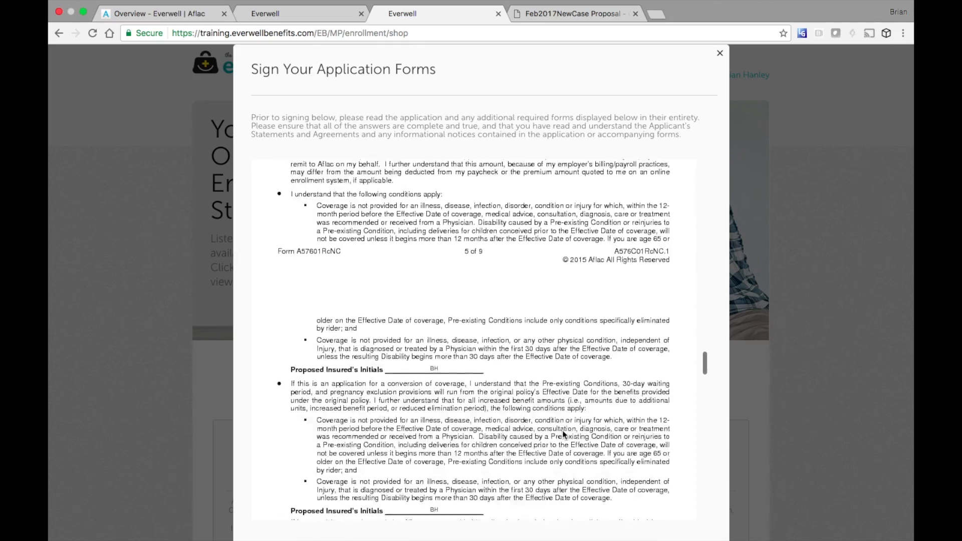
scroll(563, 433, "down", 20)
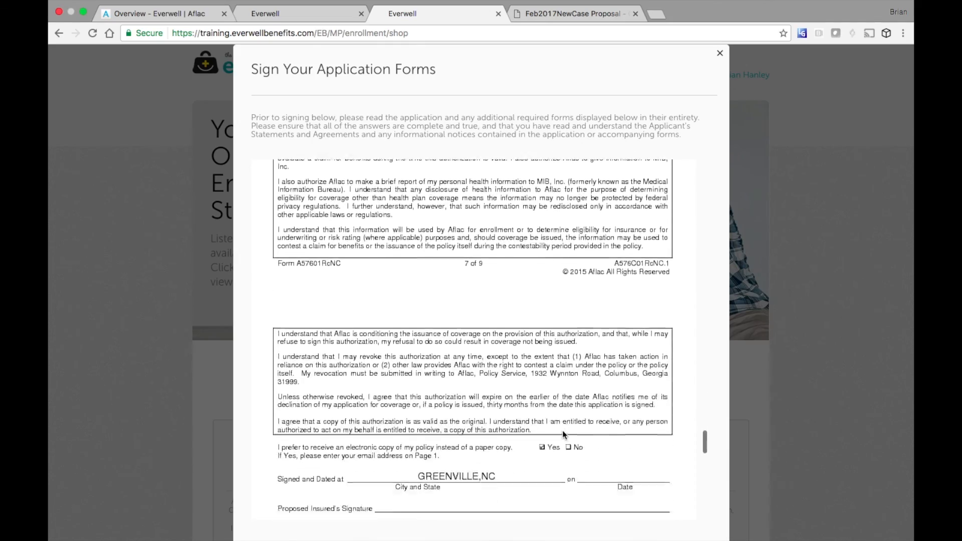
scroll(563, 433, "down", 15)
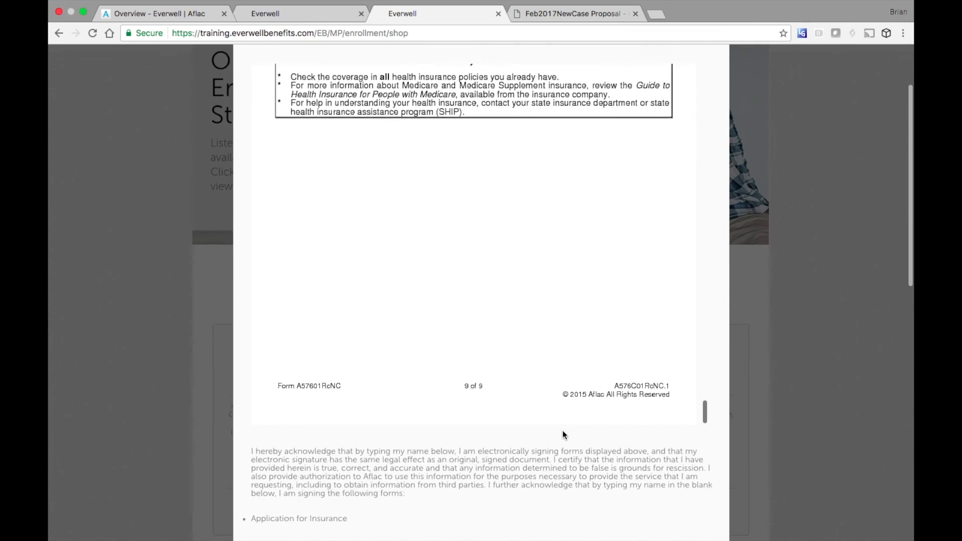
left_click(333, 378)
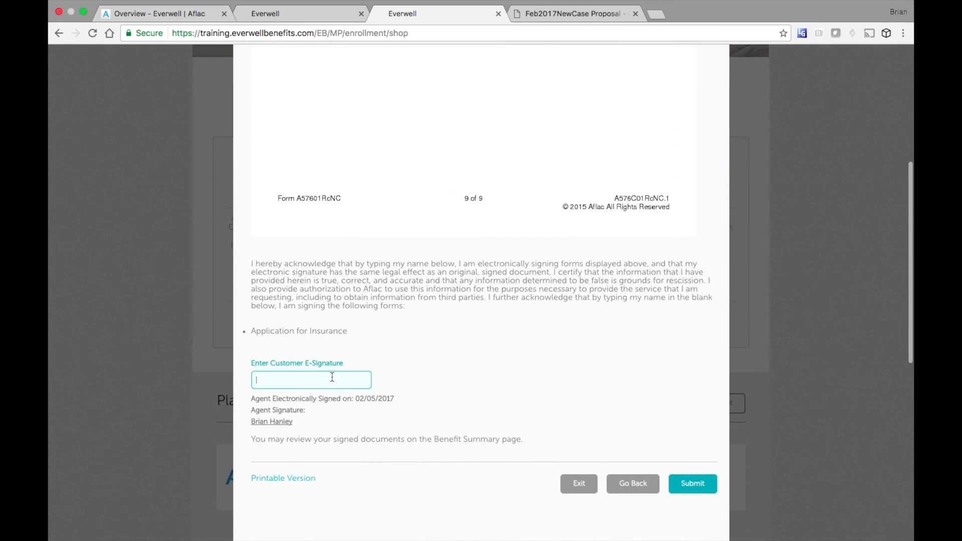
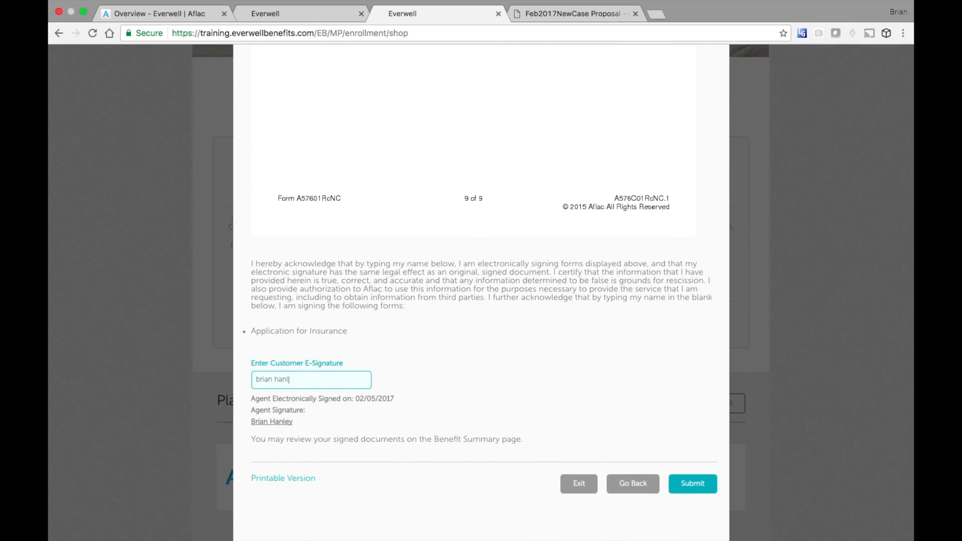
left_click(693, 484)
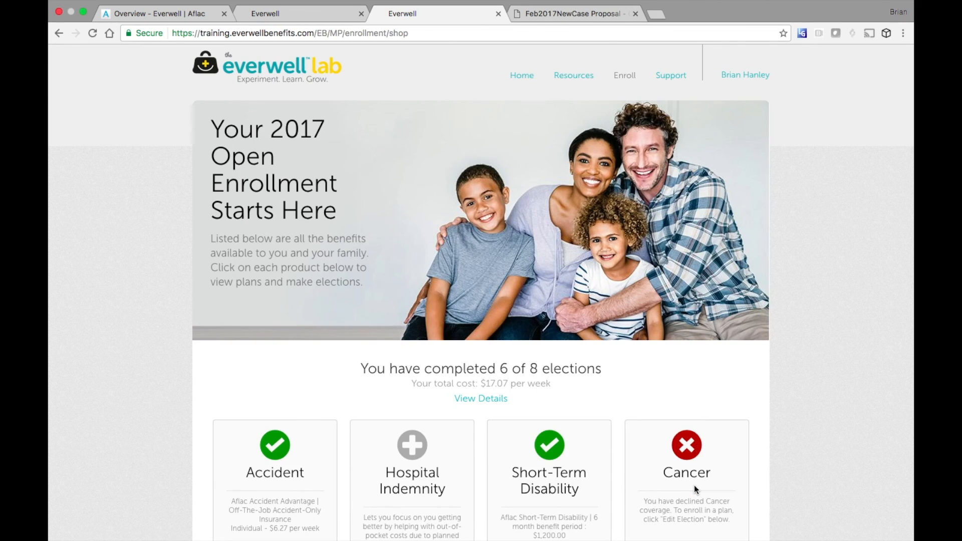
- Elect Aflac Hospital Advantage Option 2, confirm the NC, Greenville location, then e-sign and submit
scroll(695, 490, "down", 5)
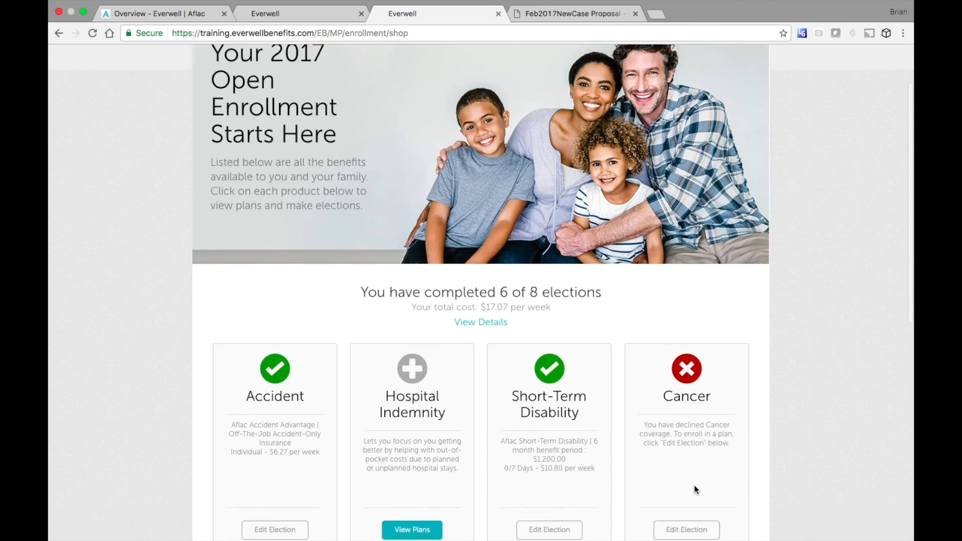
left_click(416, 396)
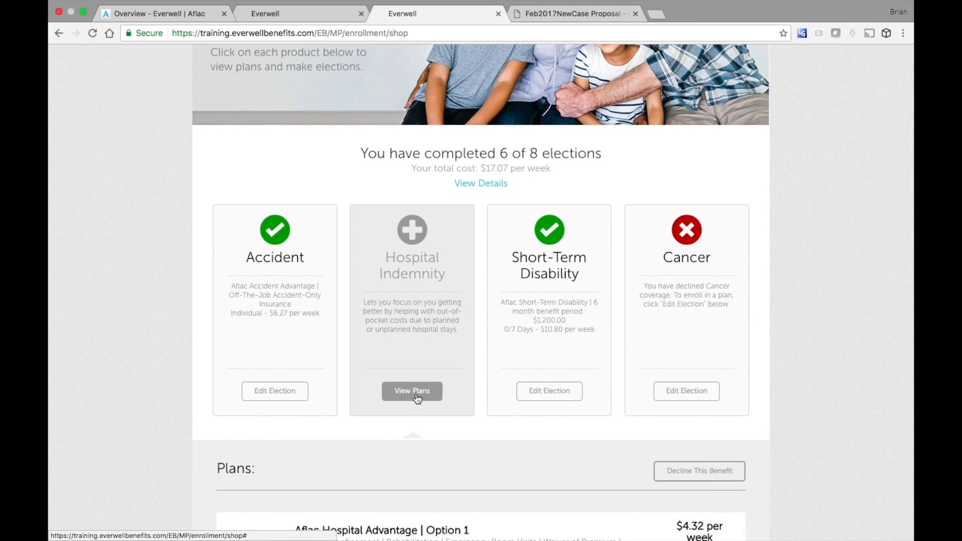
scroll(805, 440, "down", 5)
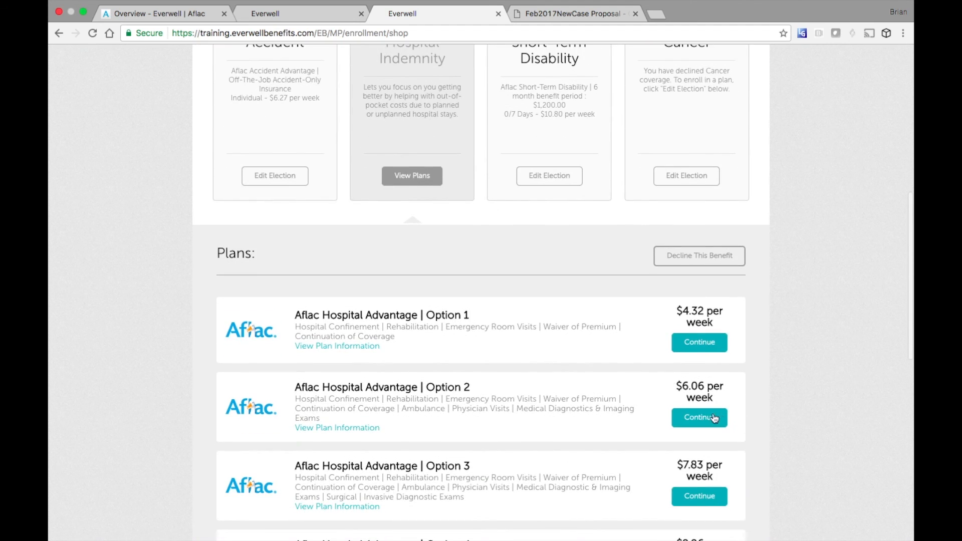
left_click(697, 418)
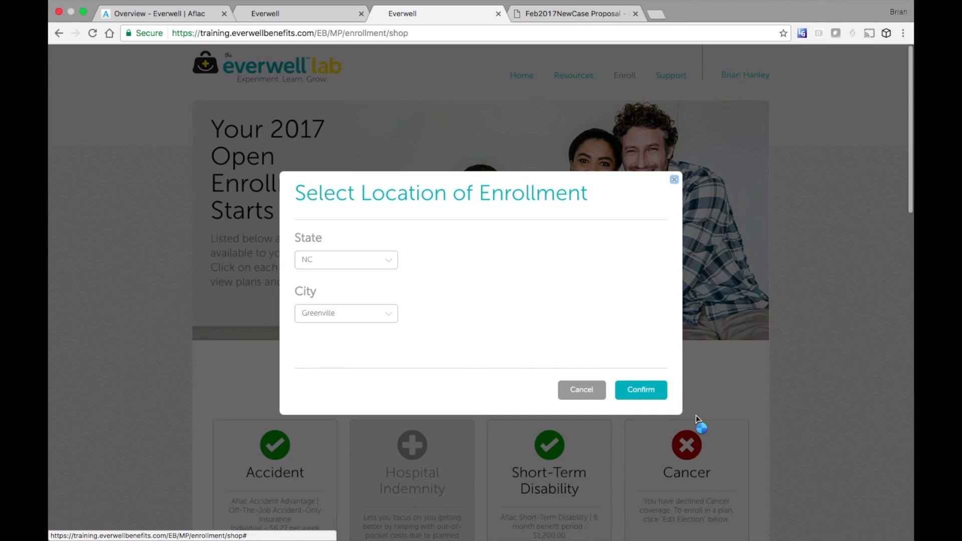
left_click(643, 388)
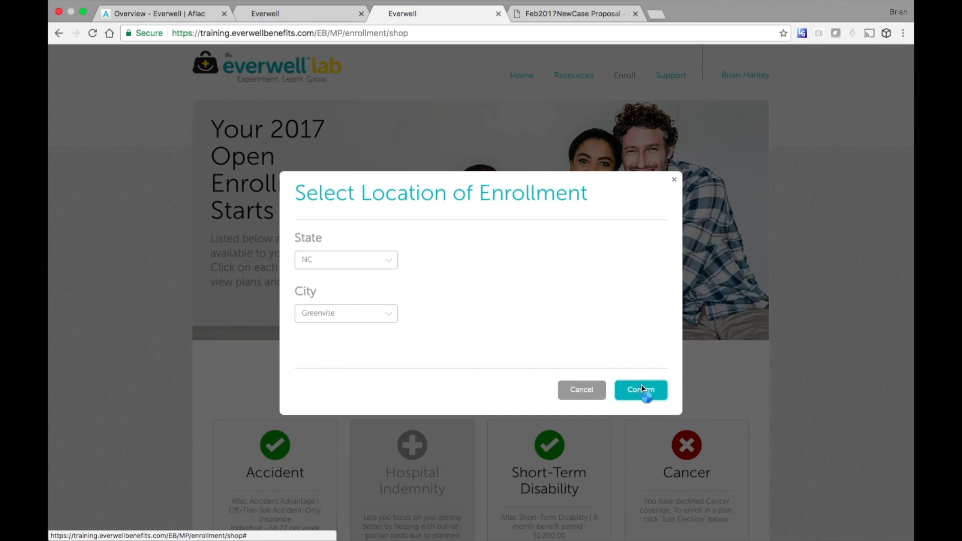
left_click(689, 452)
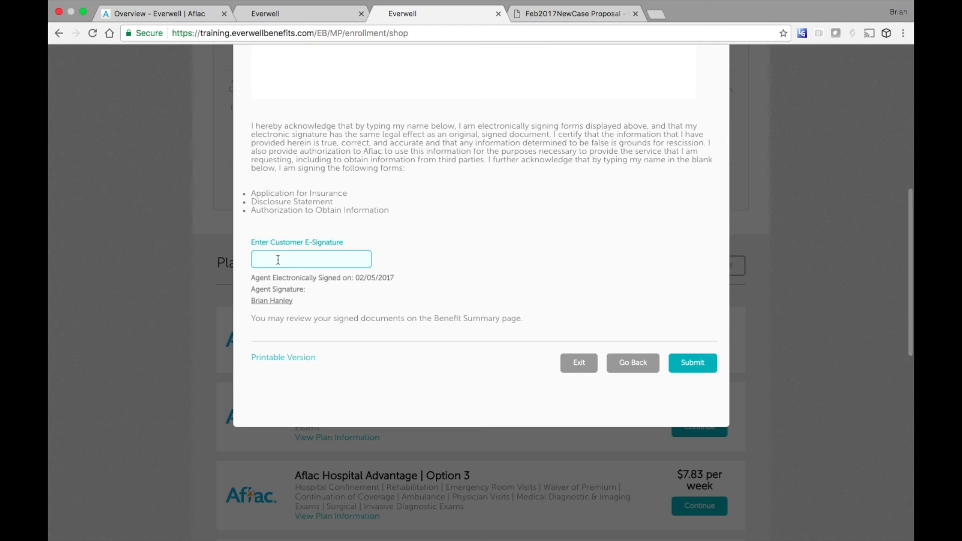
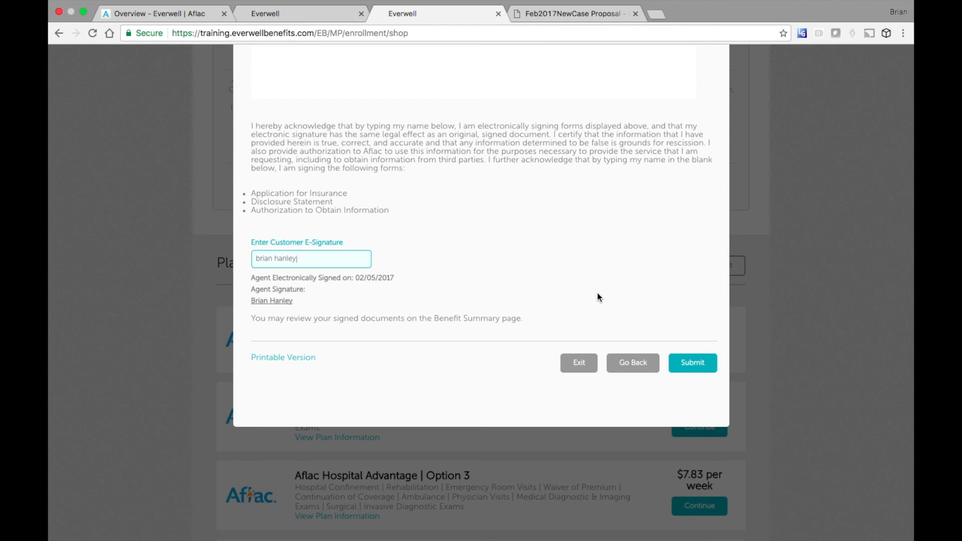
left_click(690, 365)
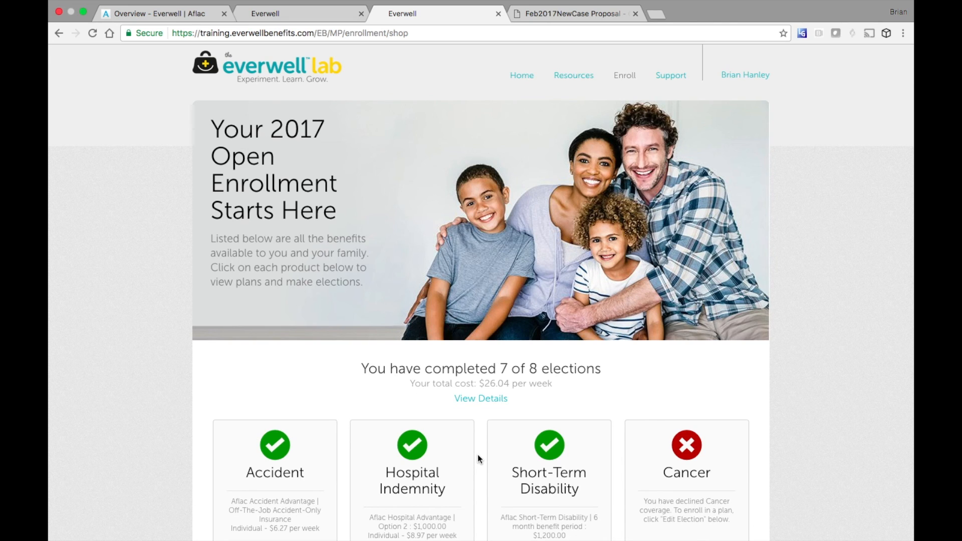
- Choose Enroll for the $0.00 Fraud Protection plan after confirming the location, then confirm the election
scroll(477, 455, "down", 7)
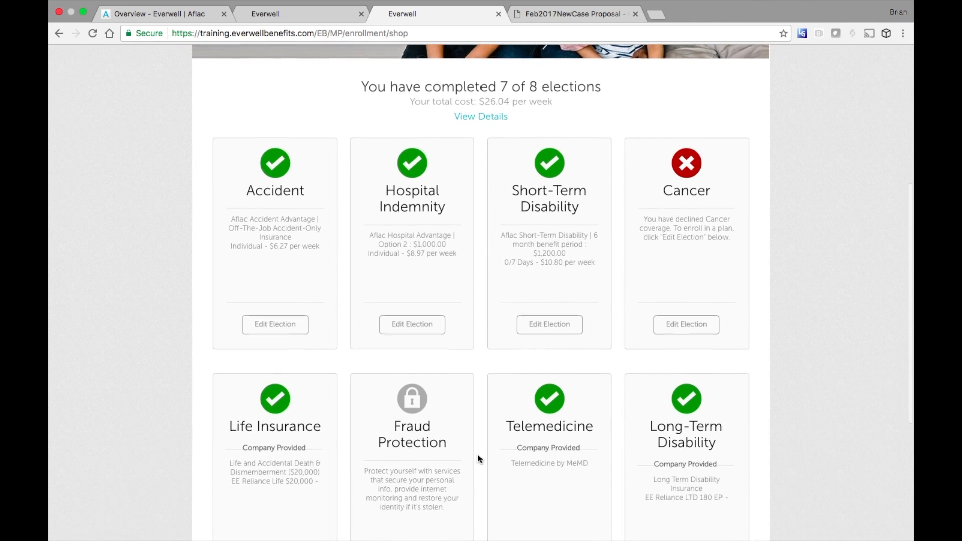
scroll(478, 455, "down", 2)
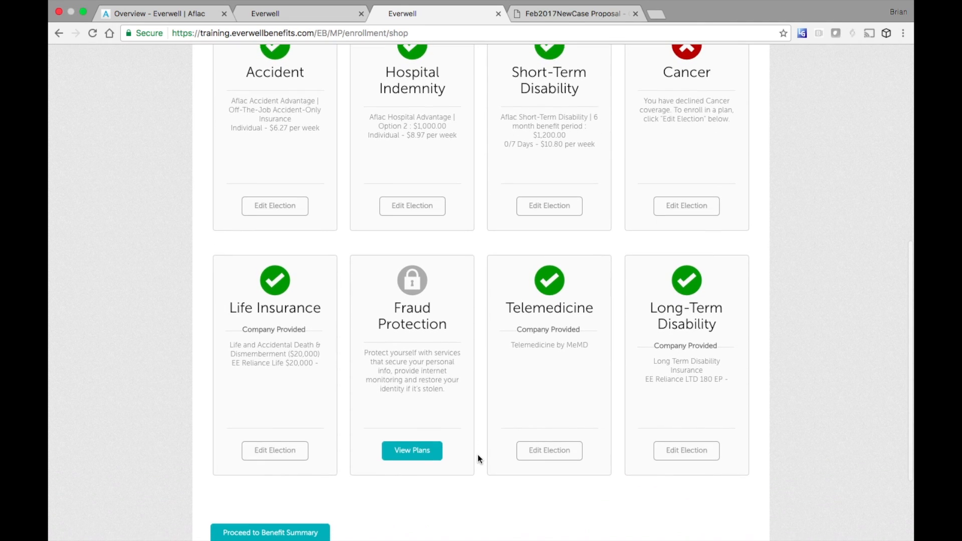
left_click(413, 452)
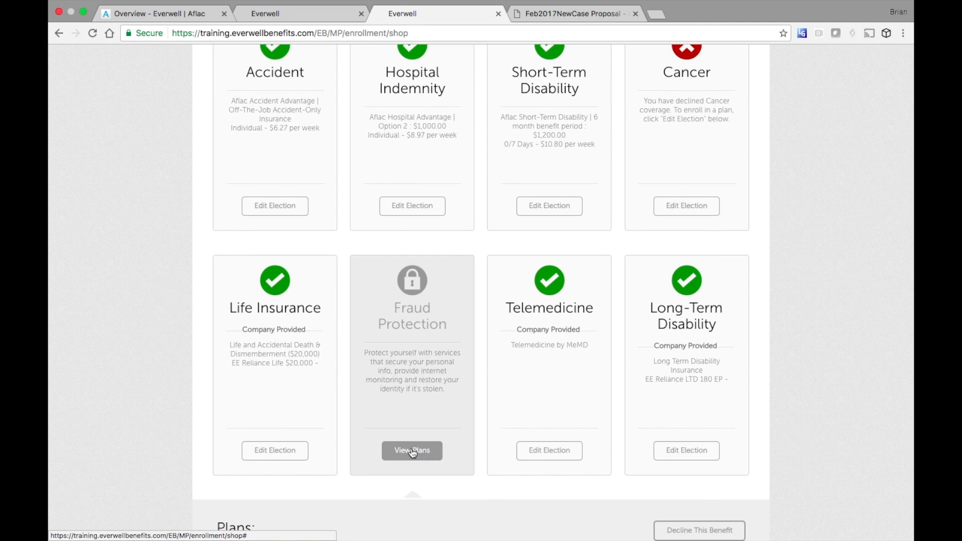
left_click(703, 404)
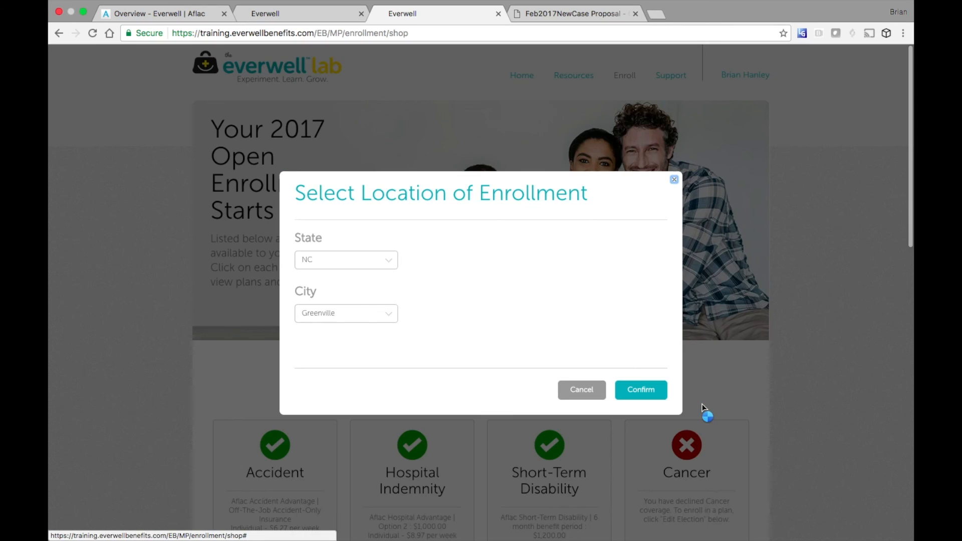
left_click(645, 389)
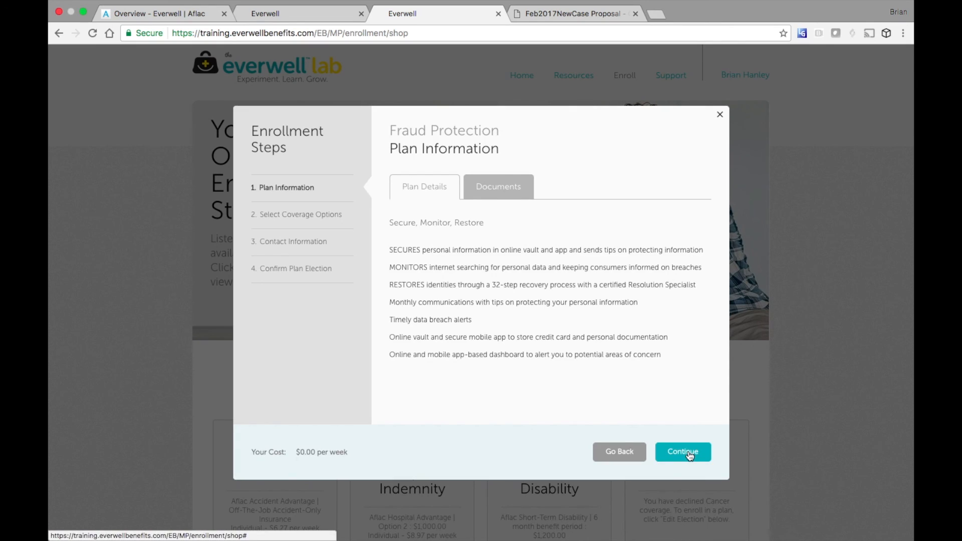
left_click(690, 455)
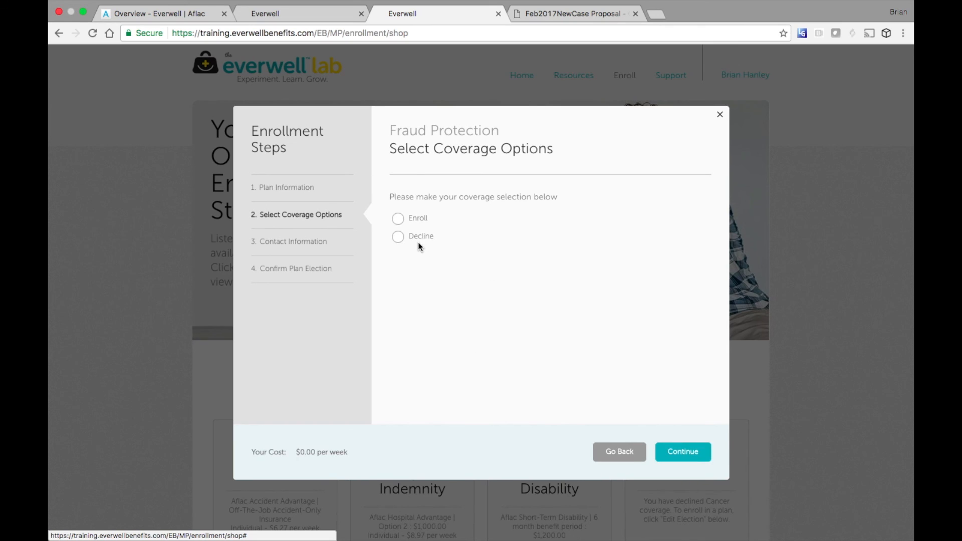
left_click(399, 219)
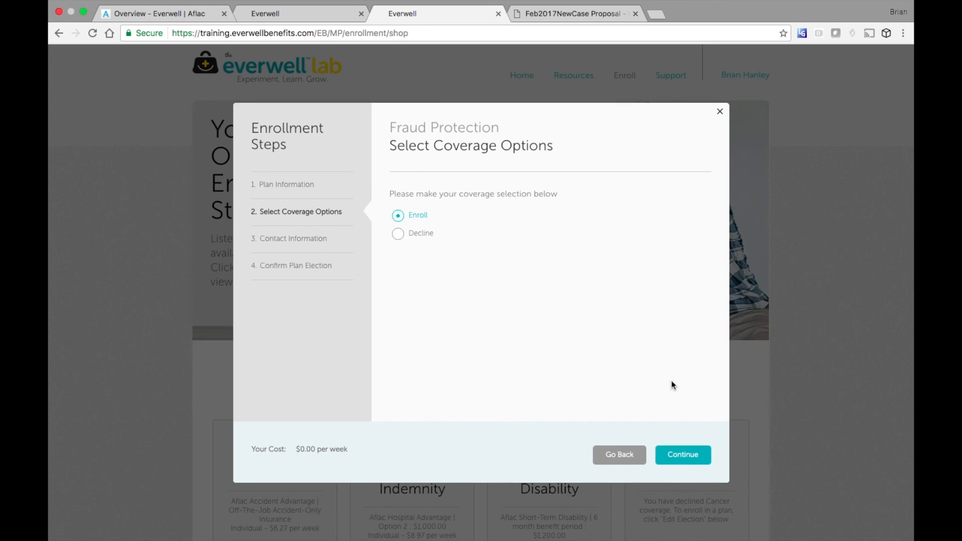
left_click(690, 456)
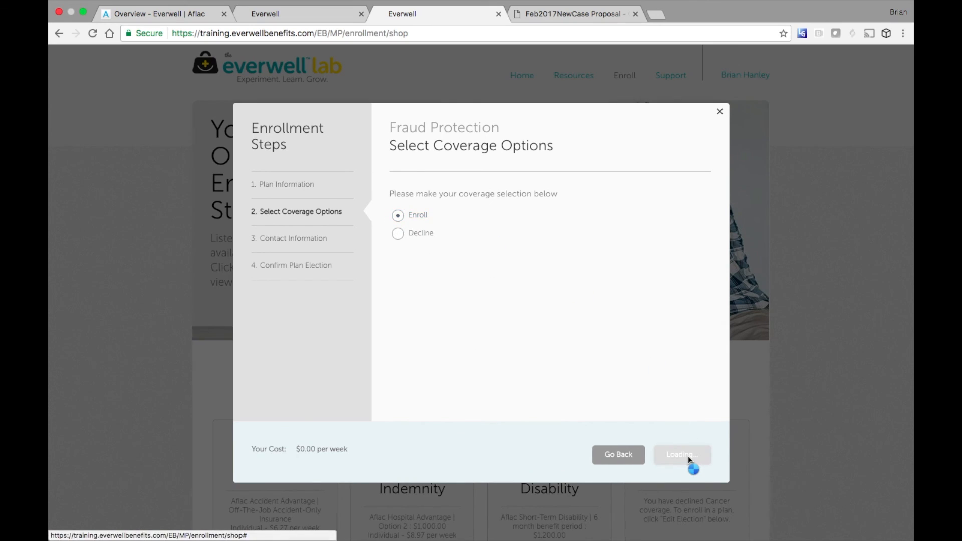
left_click(690, 459)
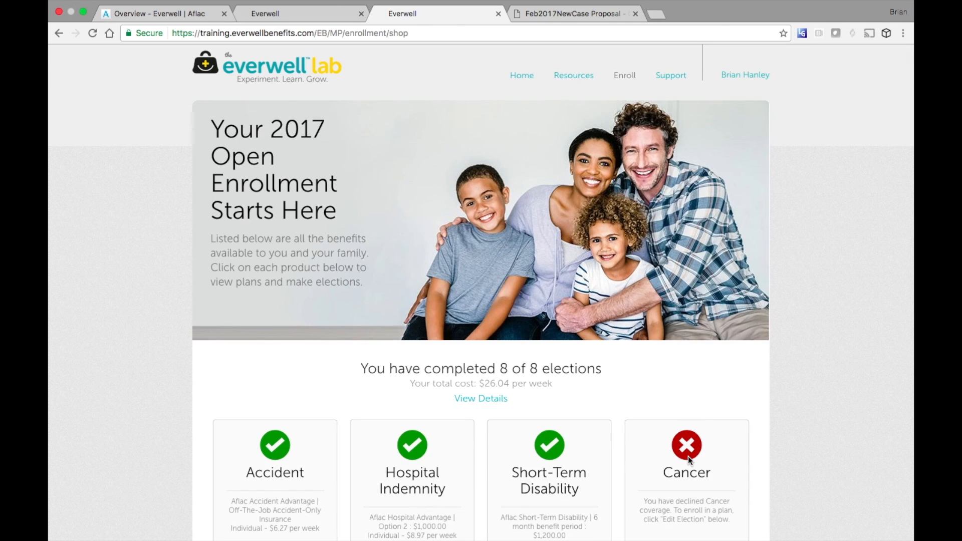
- Reopen the Cancer plan options to review them, then close them leaving Cancer declined
scroll(687, 456, "down", 7)
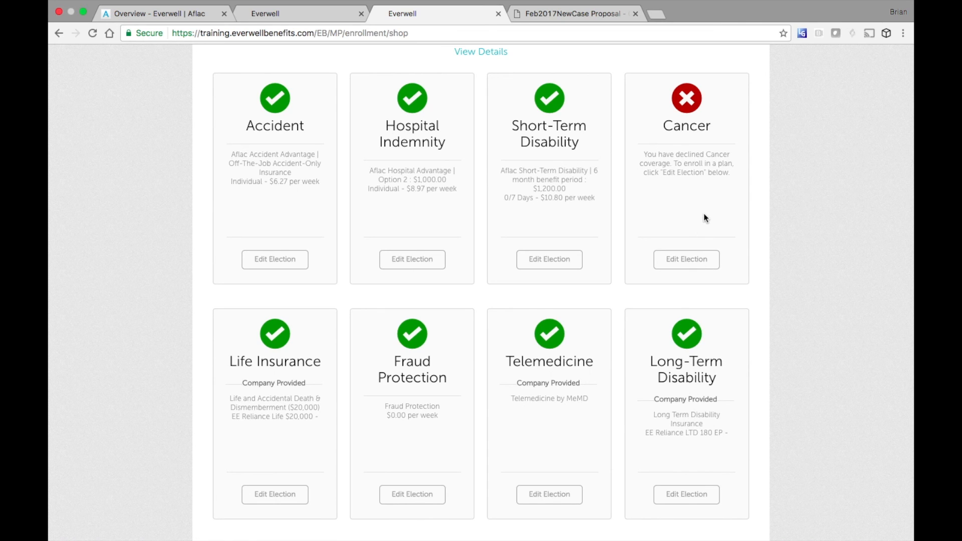
scroll(705, 217, "up", 3)
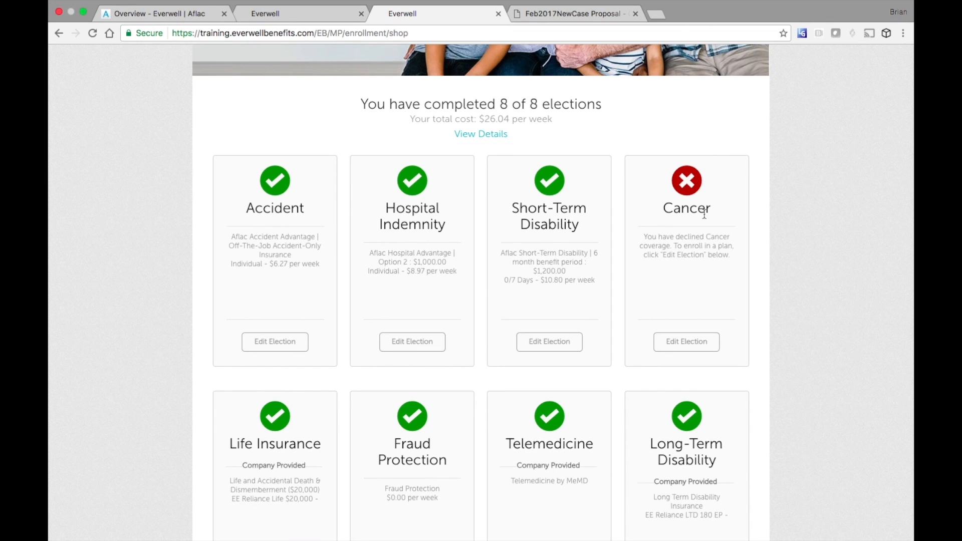
scroll(704, 215, "down", 2)
left_click(686, 299)
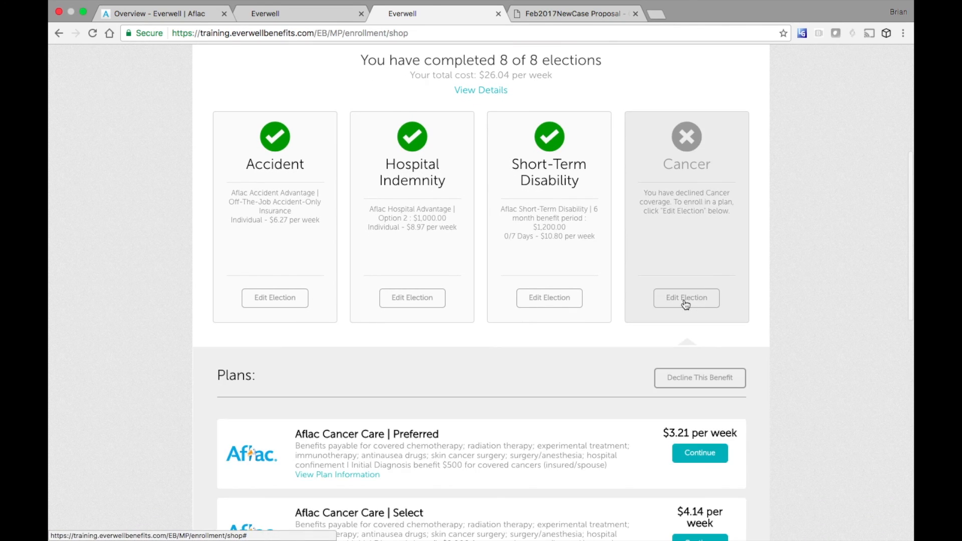
scroll(789, 338, "down", 5)
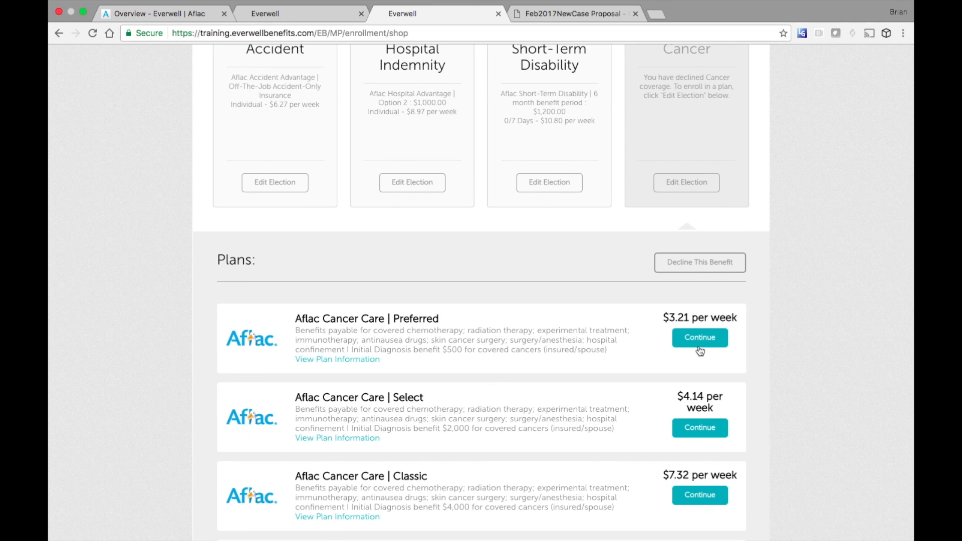
left_click(691, 184)
scroll(691, 185, "up", 5)
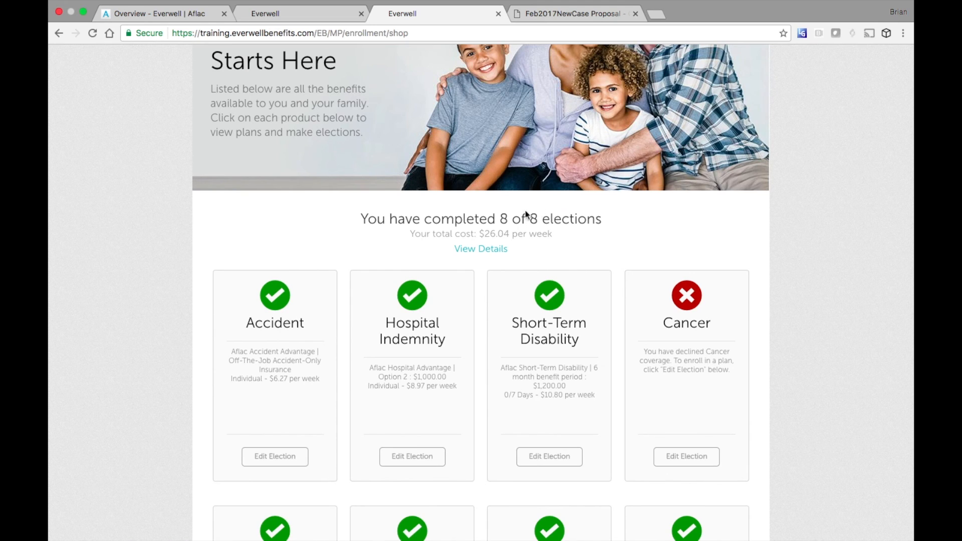
- Show the per-election cost breakdown totalling $26.04 weekly and proceed to the Election Summary
left_click(489, 251)
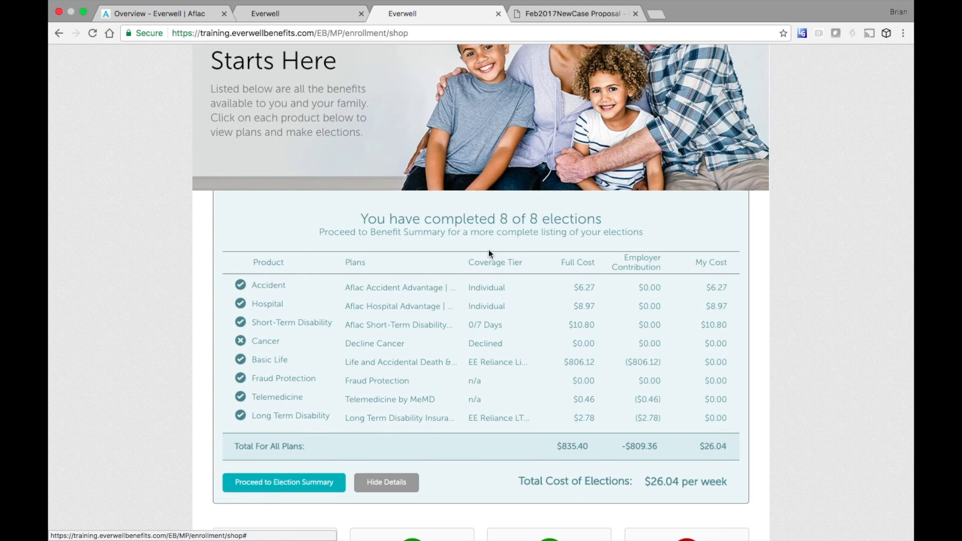
scroll(746, 307, "down", 4)
scroll(746, 307, "down", 1)
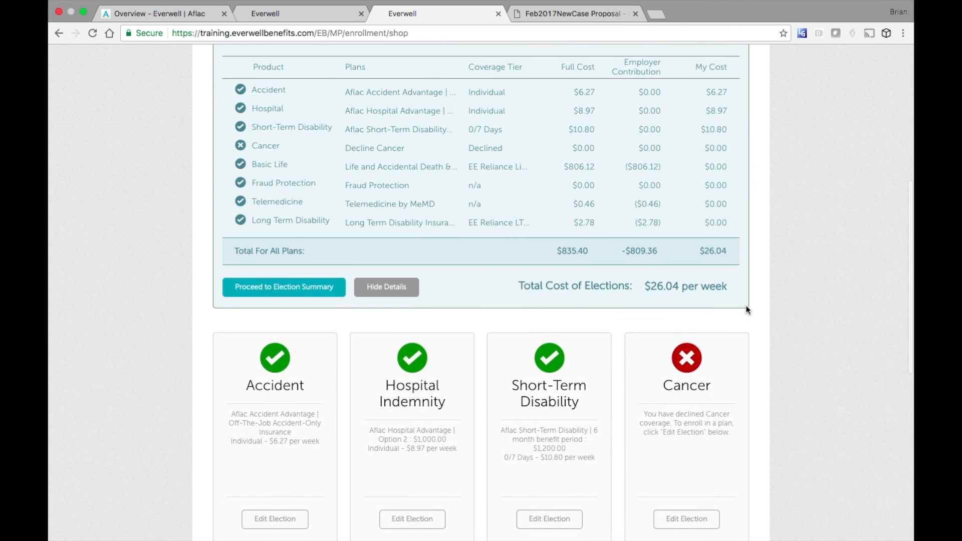
left_click(305, 293)
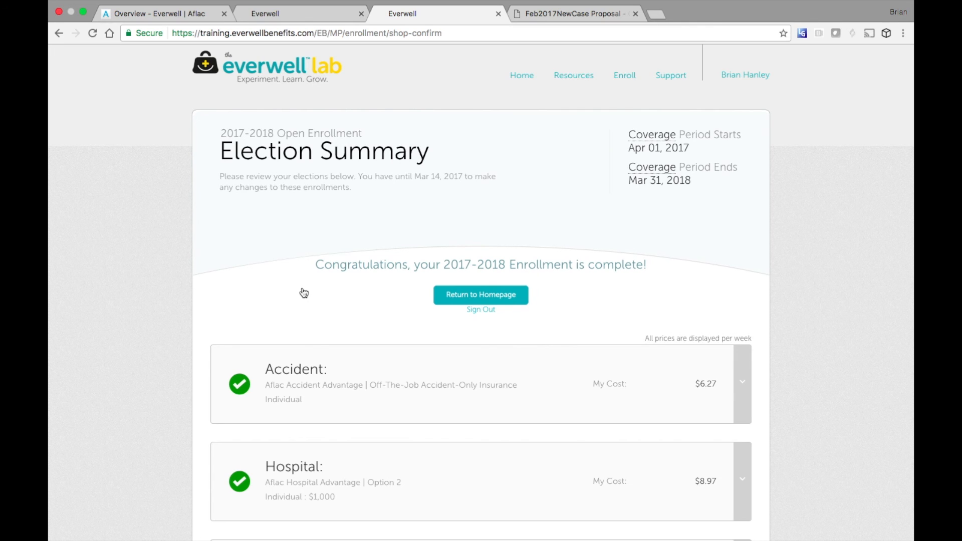
- Expand Fraud Protection's resource links and view its general information page in a new tab
scroll(305, 293, "down", 12)
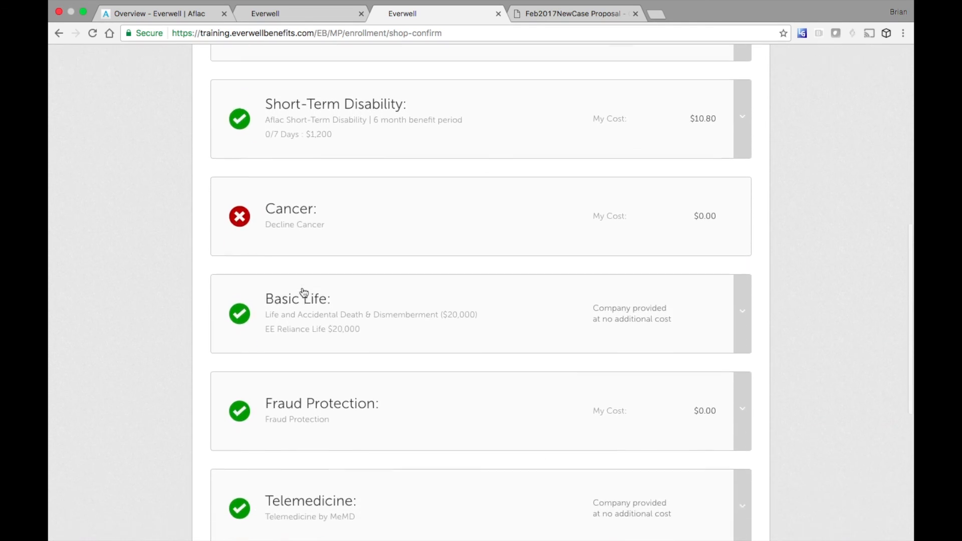
scroll(303, 291, "down", 3)
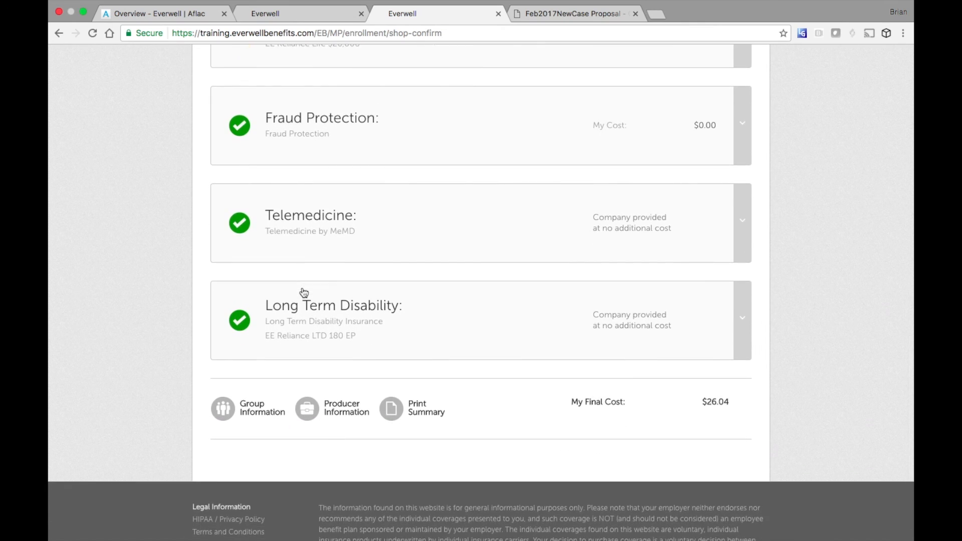
left_click(744, 125)
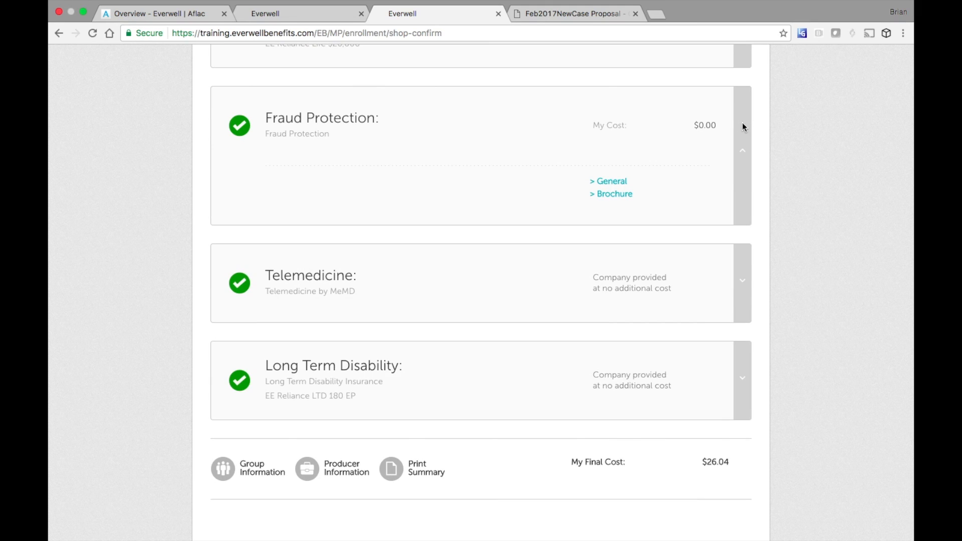
left_click(619, 182)
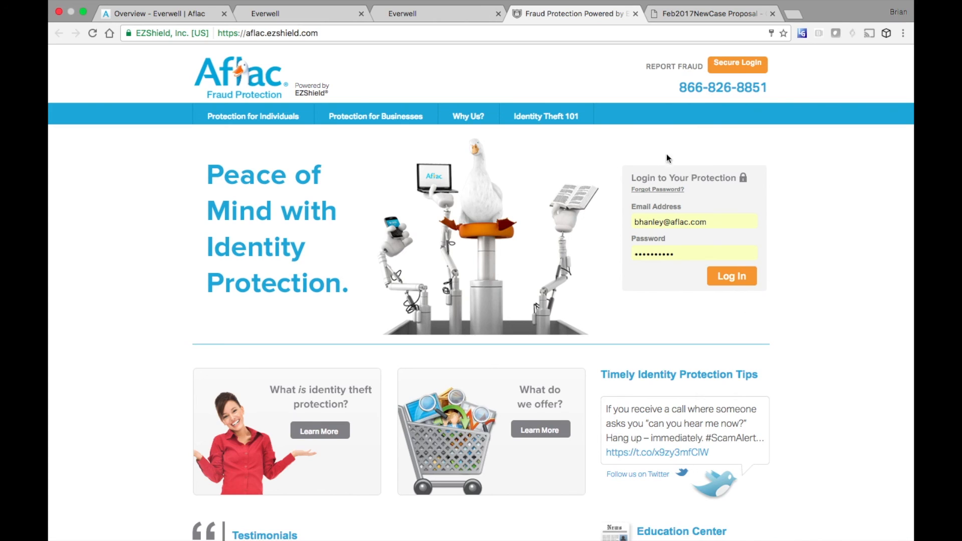
left_click(459, 16)
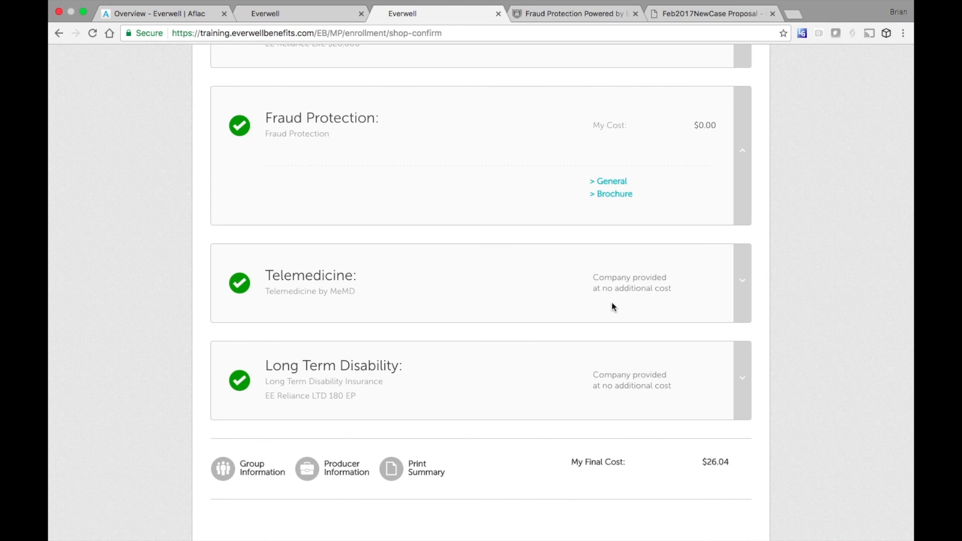
- Open and scroll through the Fraud Protection brochure PDF, then return to the Everwell summary
left_click(613, 194)
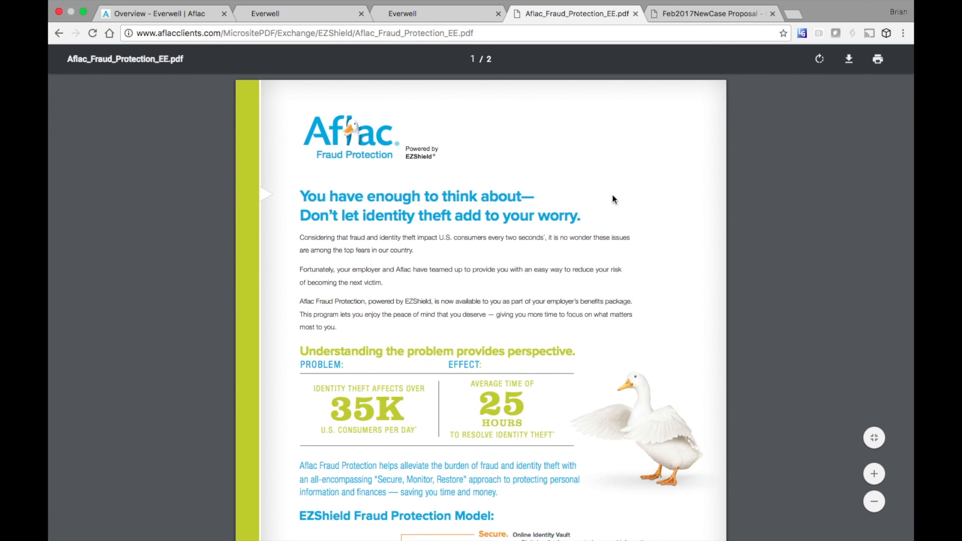
scroll(613, 196, "down", 15)
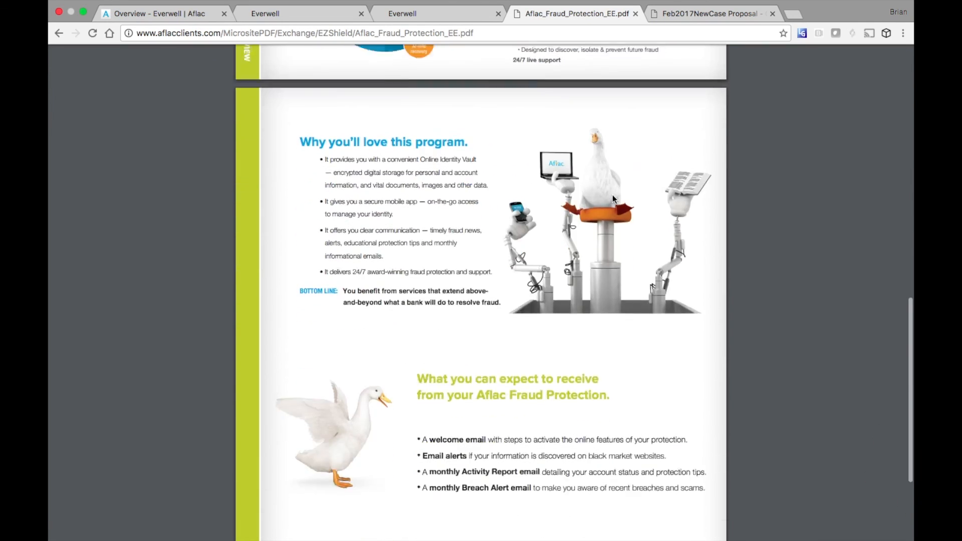
scroll(612, 198, "down", 5)
left_click(451, 16)
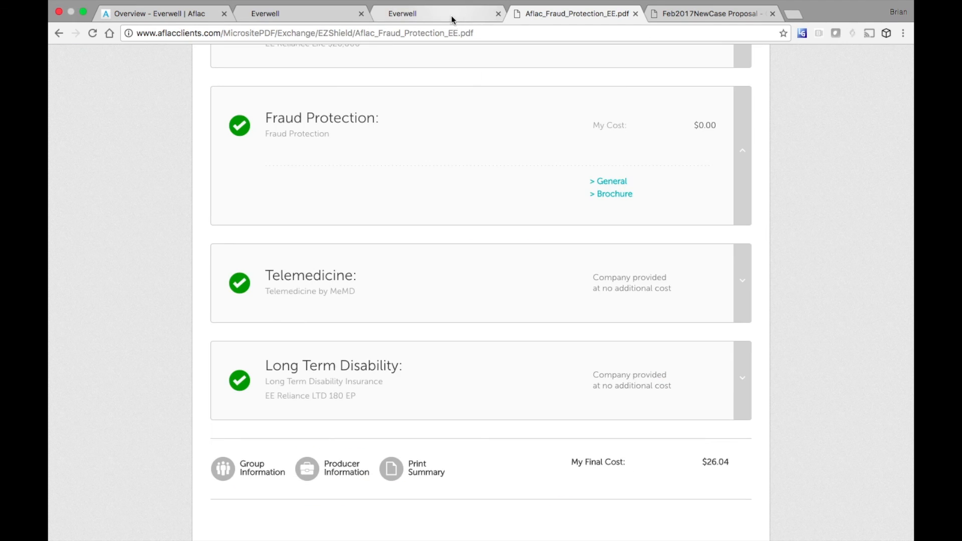
- Collapse Fraud Protection, expand Telemedicine, and view the MeMD sign-up portal
left_click(745, 152)
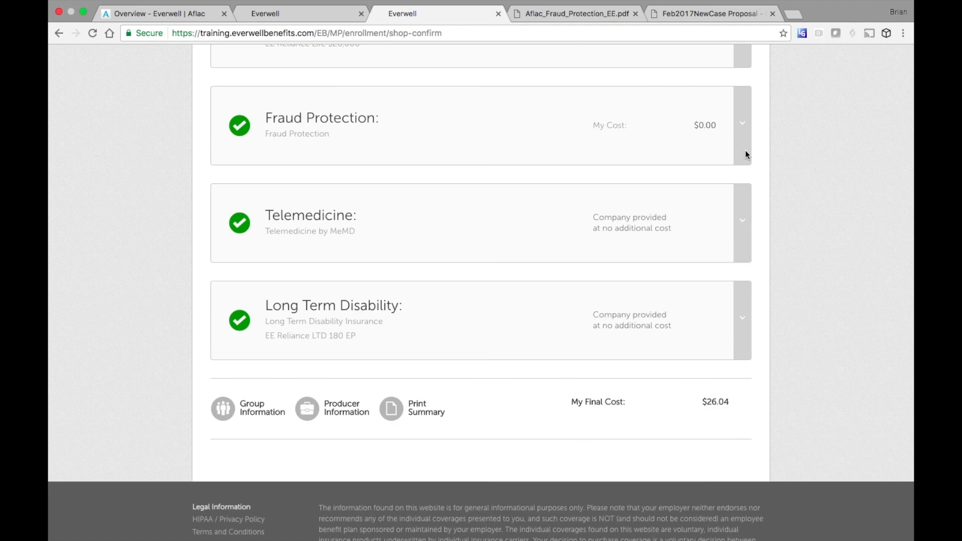
left_click(744, 221)
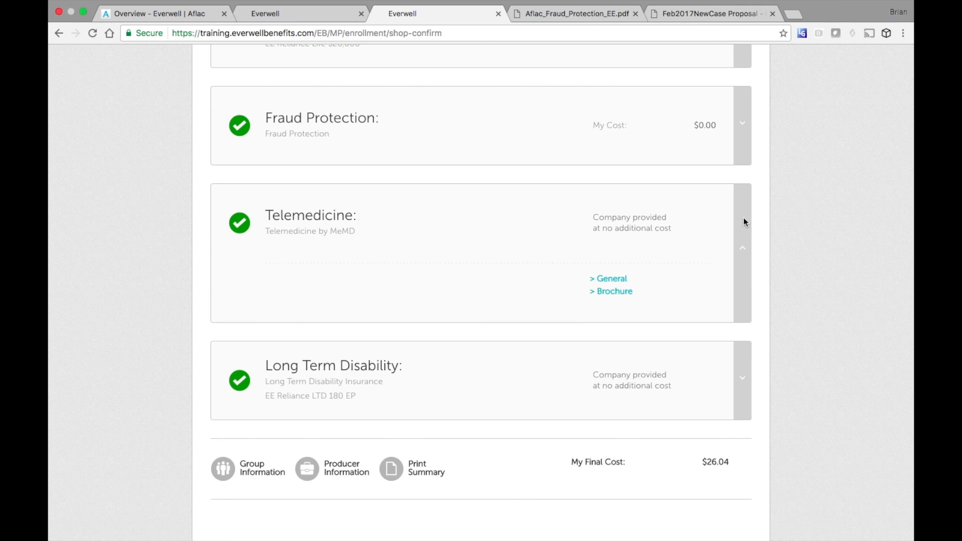
left_click(619, 279)
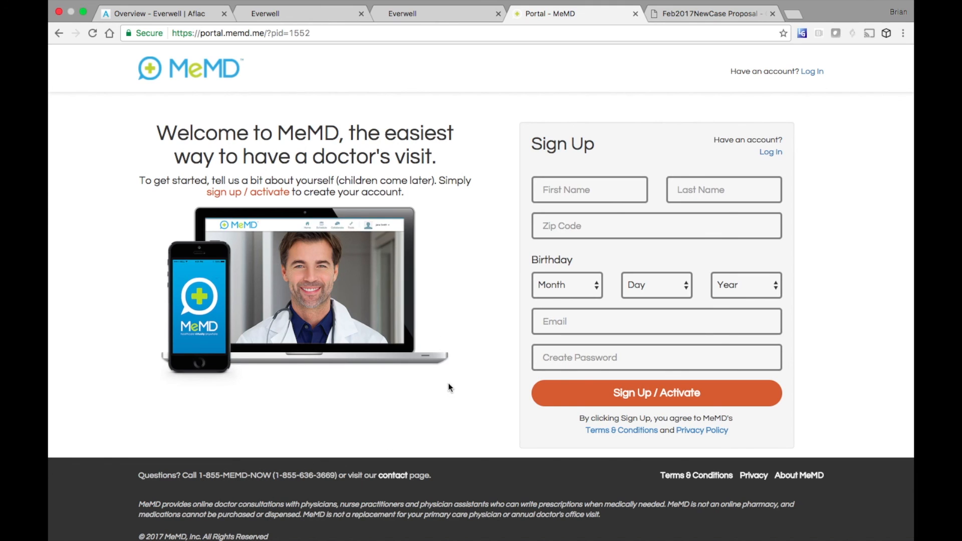
left_click(438, 16)
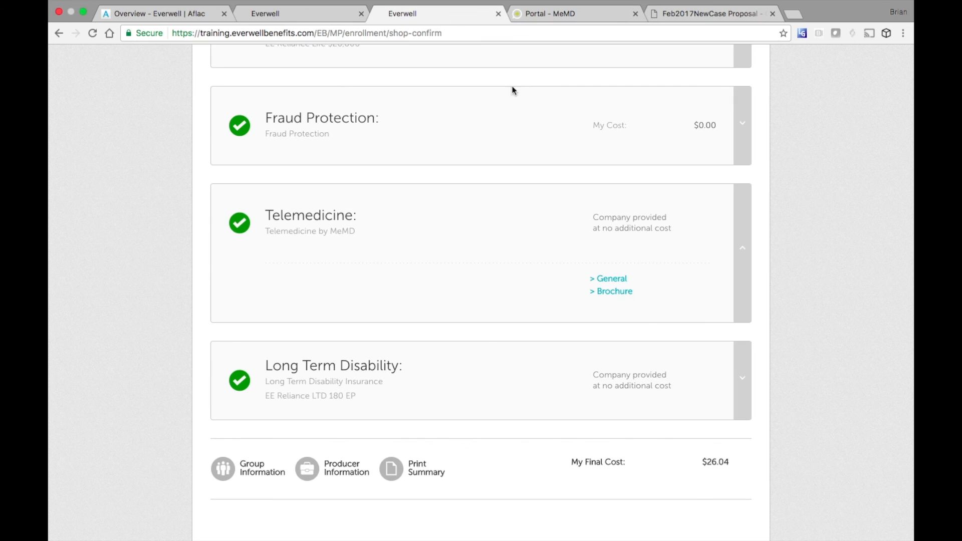
- Browse the MeMD_BRO.pdf brochure, then return and collapse the Telemedicine card
left_click(610, 295)
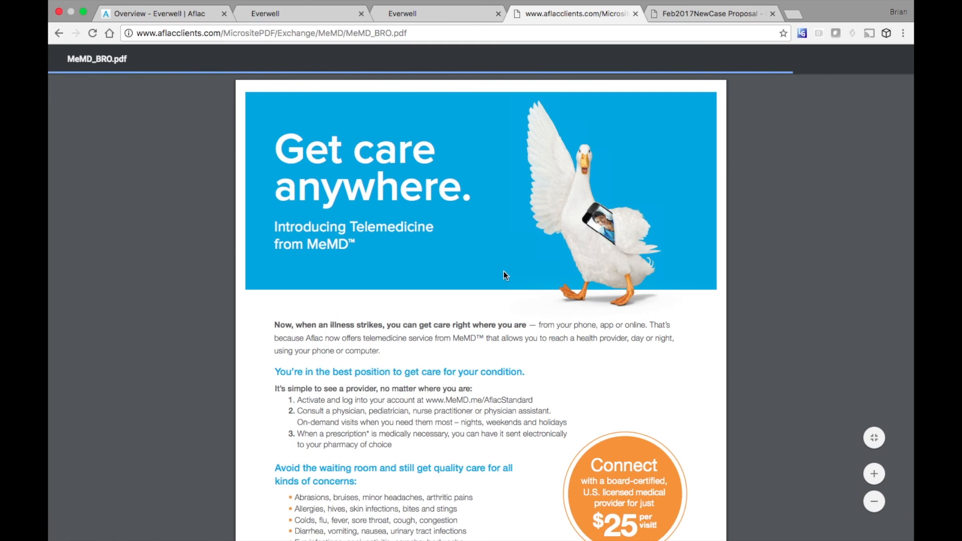
scroll(504, 272, "down", 5)
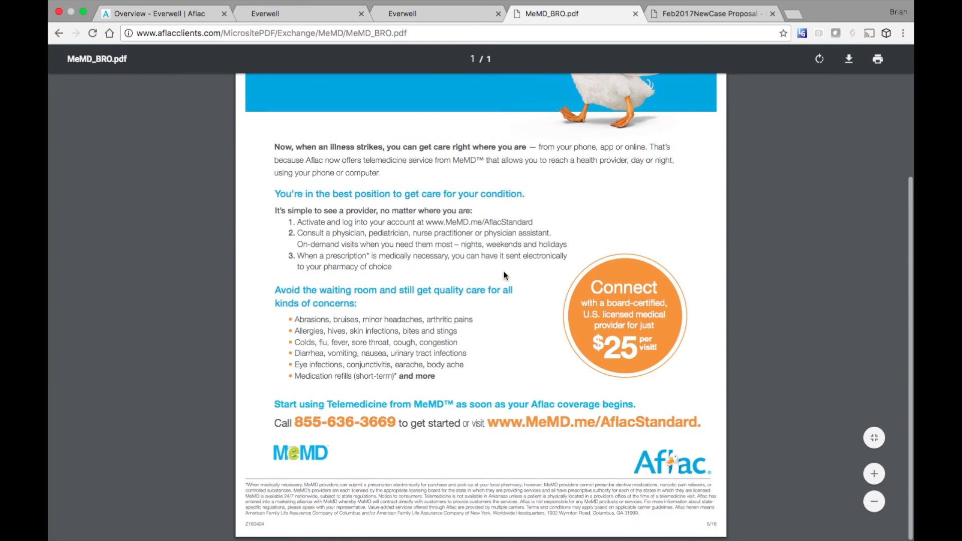
left_click(445, 13)
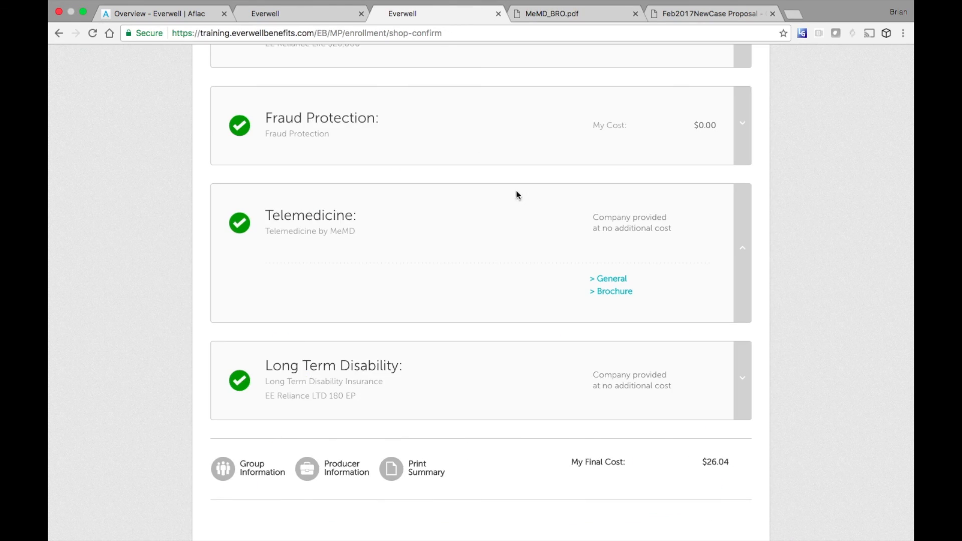
left_click(743, 251)
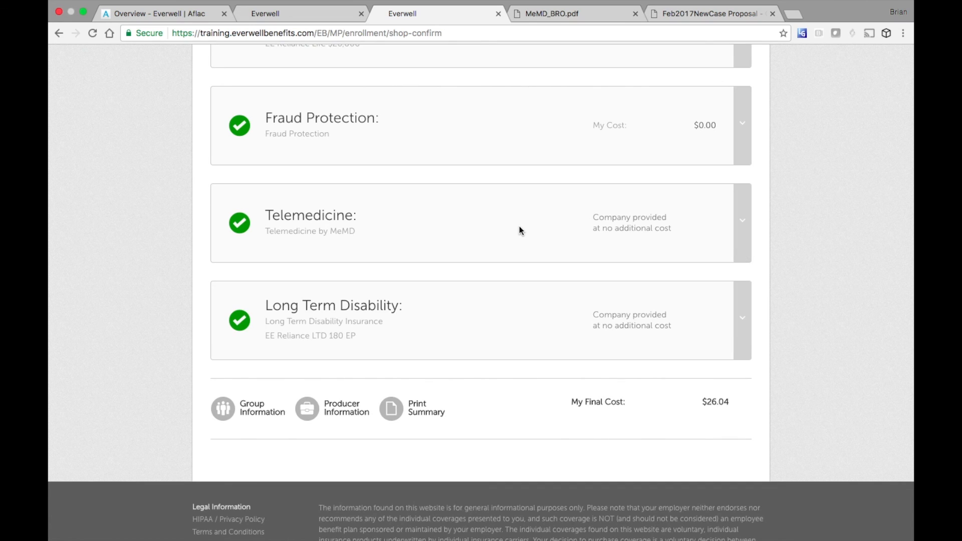
- Expand Accident coverage and view Aflac's claims page, then return to Everwell
scroll(520, 229, "up", 3)
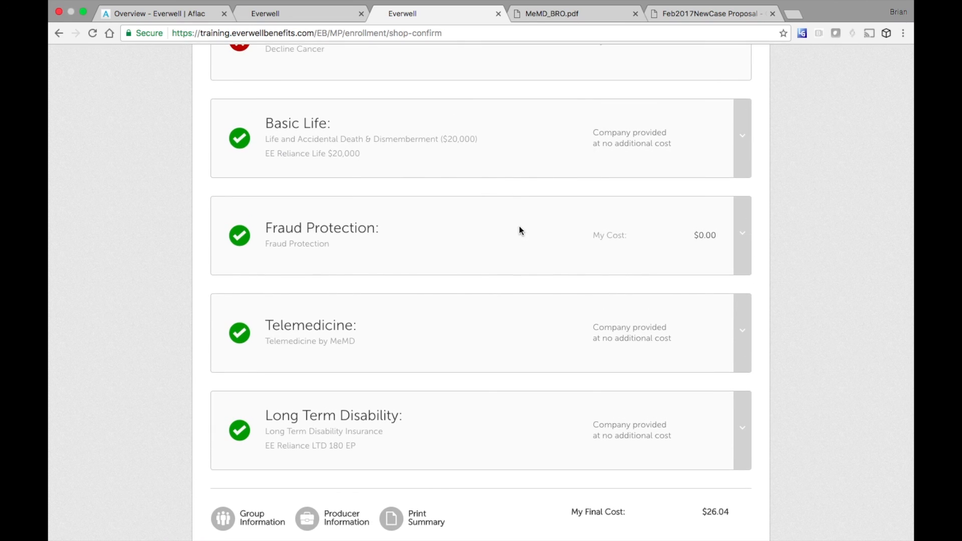
scroll(519, 229, "up", 8)
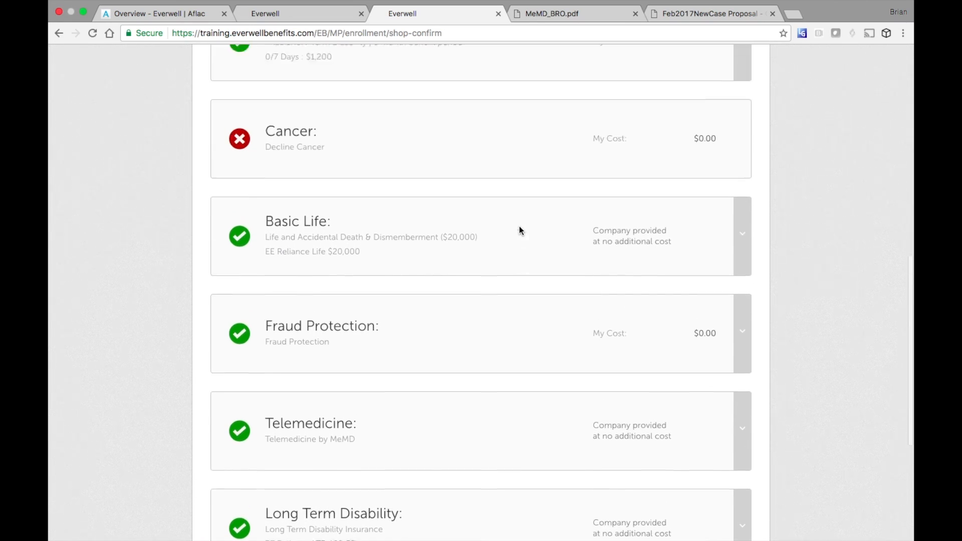
scroll(519, 231, "up", 3)
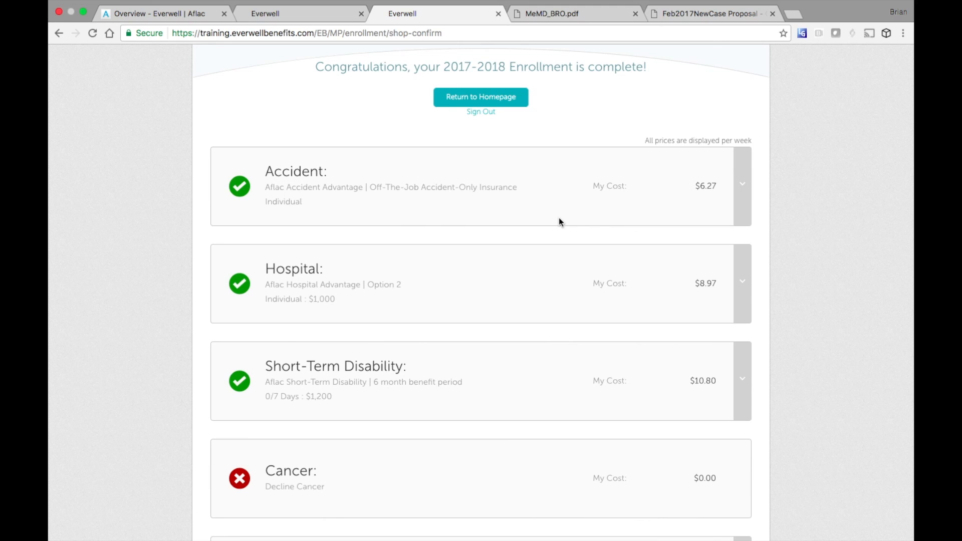
left_click(742, 187)
scroll(714, 262, "down", 1)
scroll(714, 263, "down", 2)
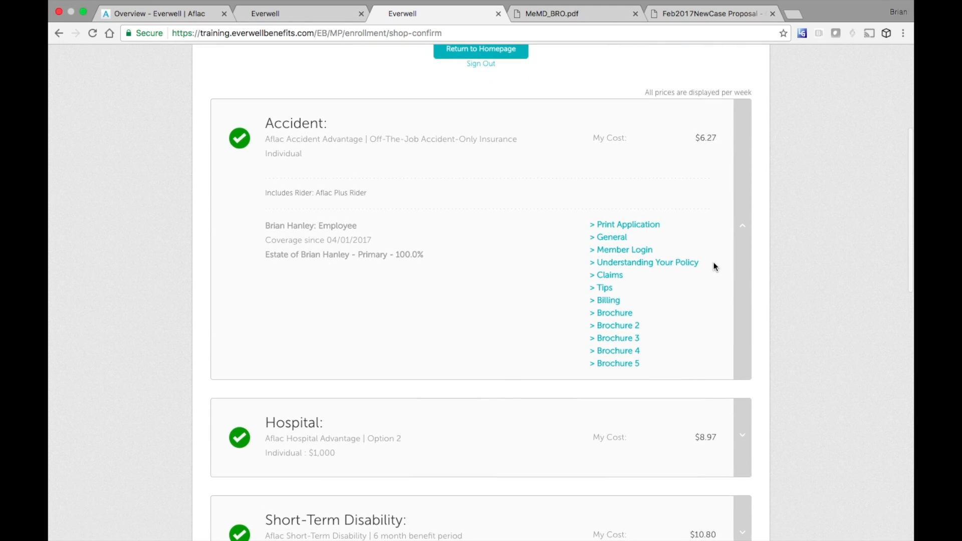
left_click(614, 276)
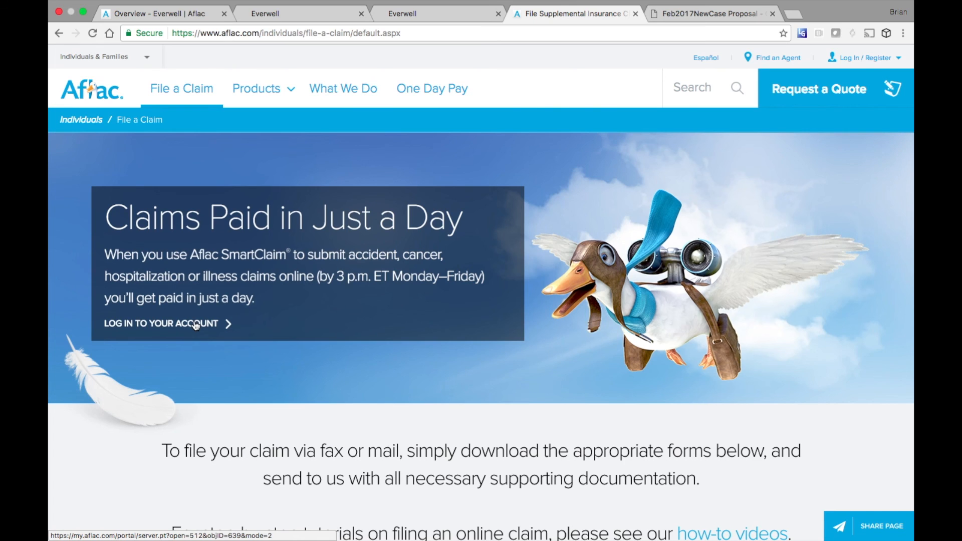
left_click(437, 14)
- Expand Long Term Disability, view Reliance Standard's general site, and return to the summary's top
scroll(505, 301, "down", 13)
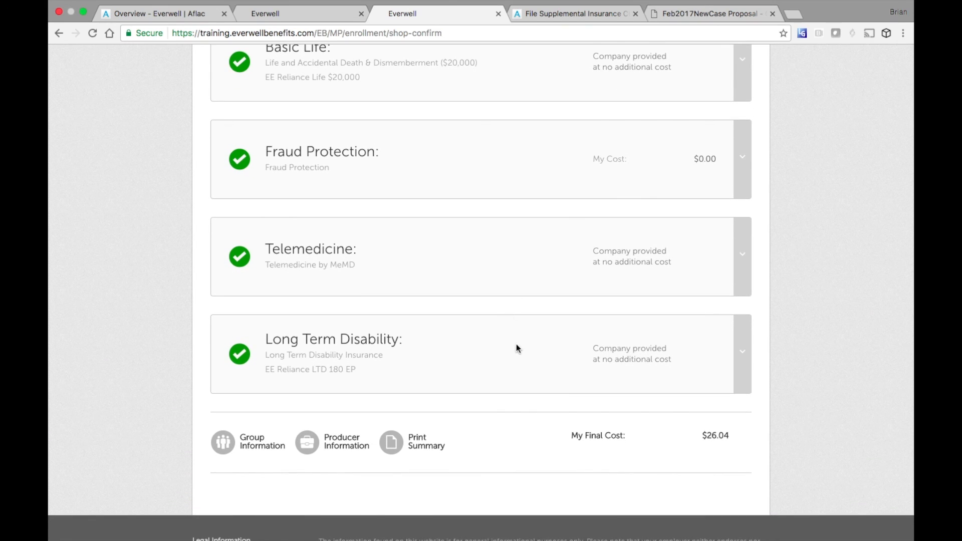
left_click(743, 353)
scroll(706, 389, "down", 3)
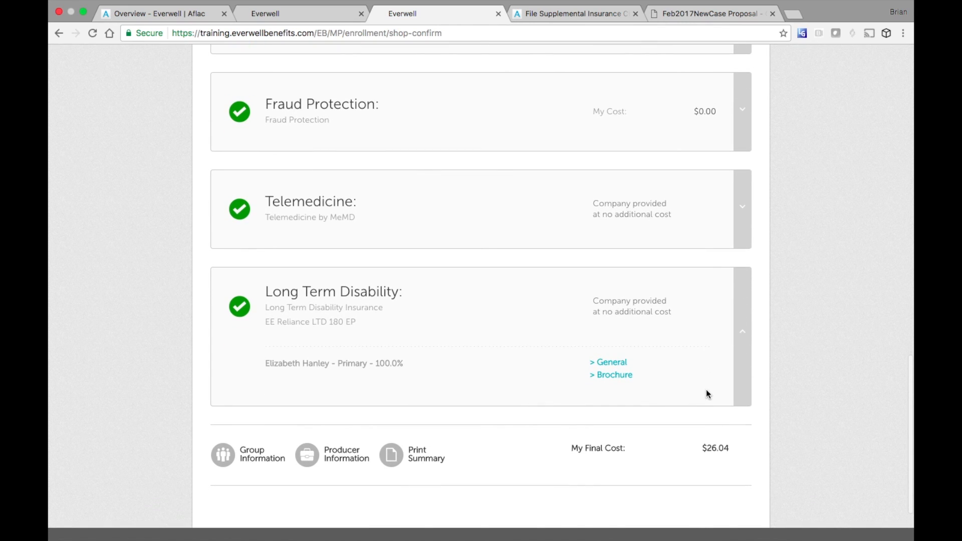
left_click(617, 362)
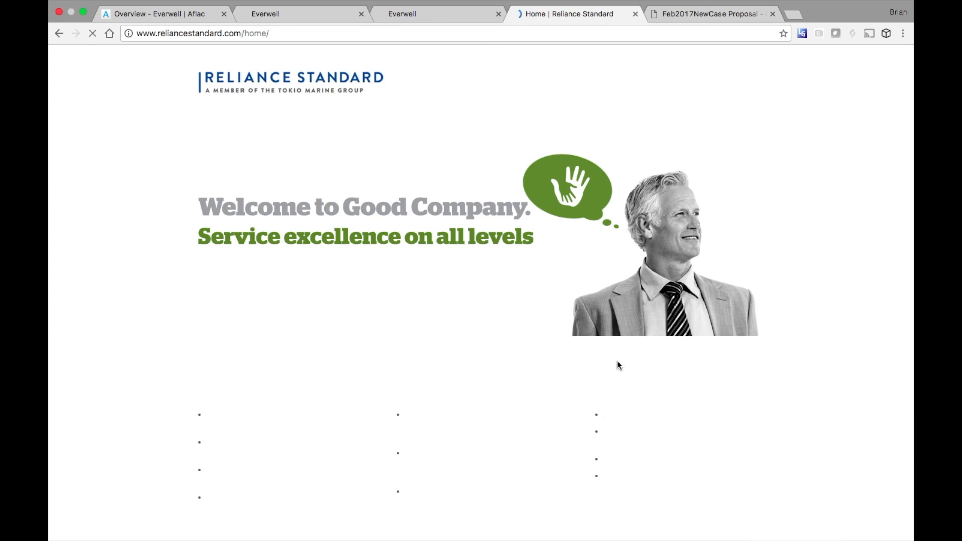
scroll(617, 365, "down", 5)
scroll(617, 365, "up", 5)
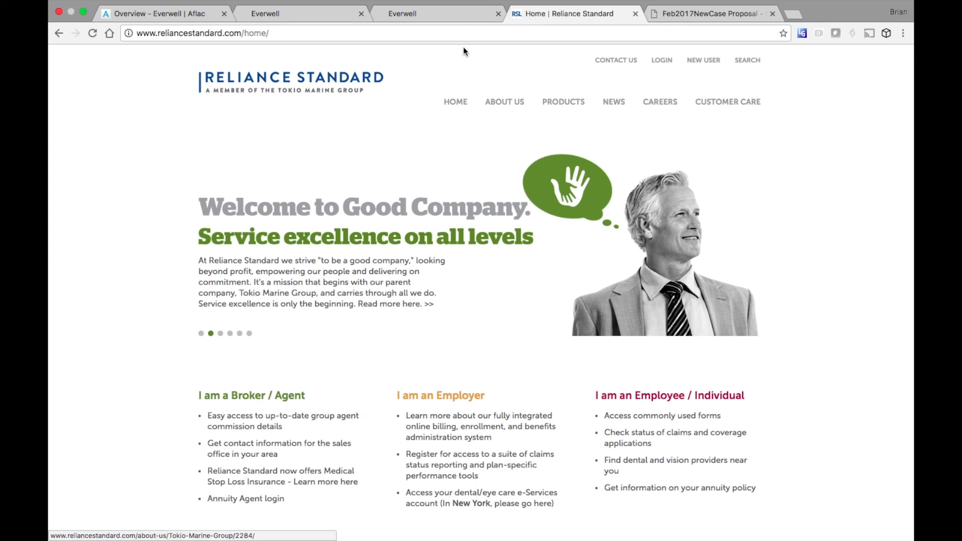
left_click(455, 17)
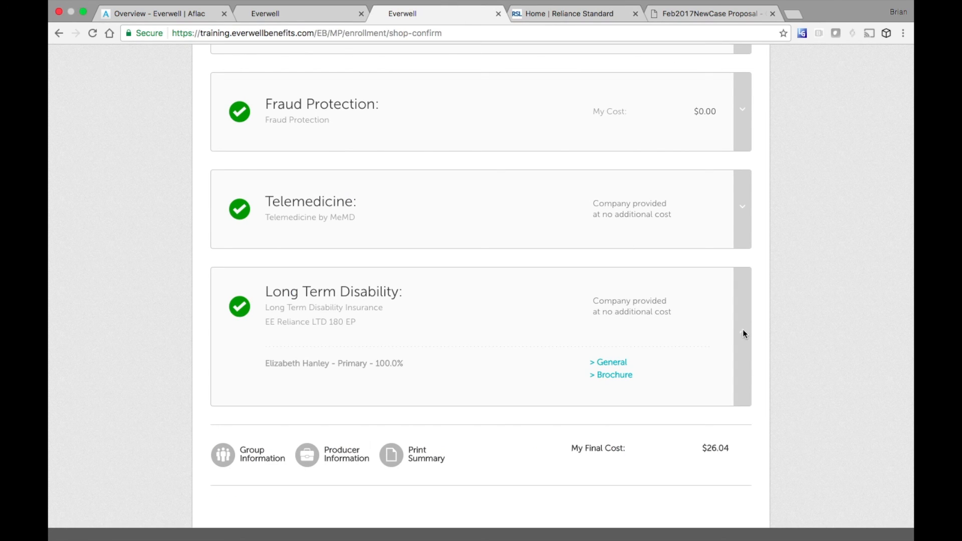
scroll(743, 333, "down", 2)
scroll(681, 314, "up", 10)
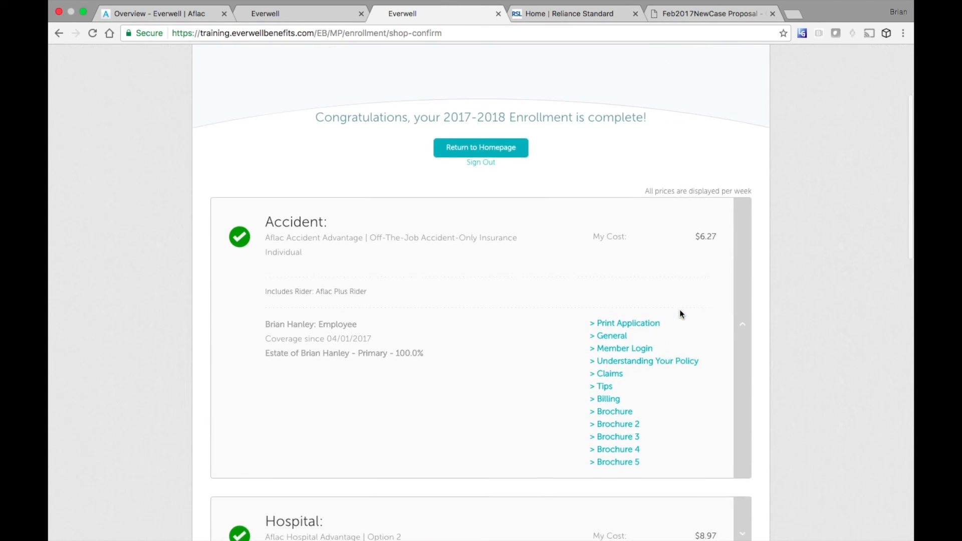
scroll(680, 313, "up", 2)
- Collapse Accident, glance at Resources and Support, and sign out from the account menu
left_click(741, 374)
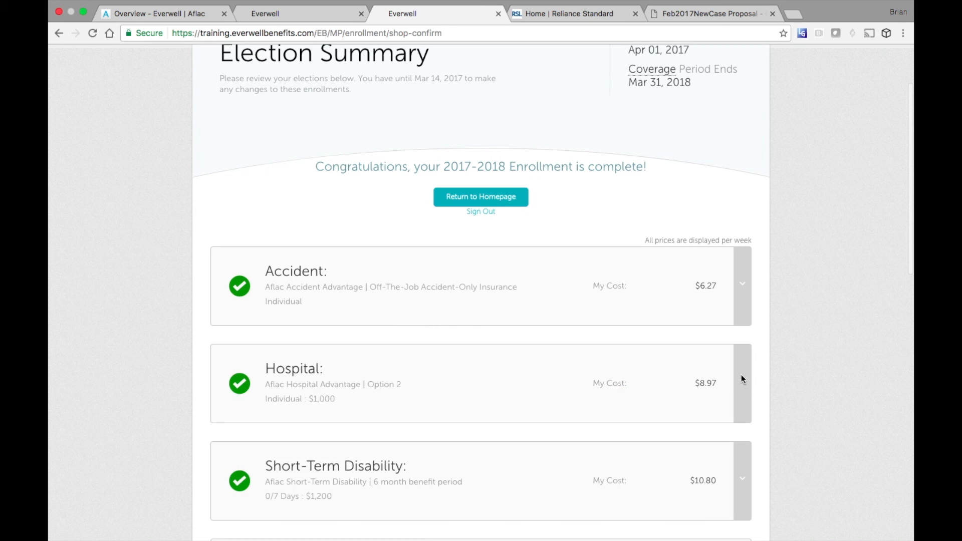
scroll(741, 375, "up", 3)
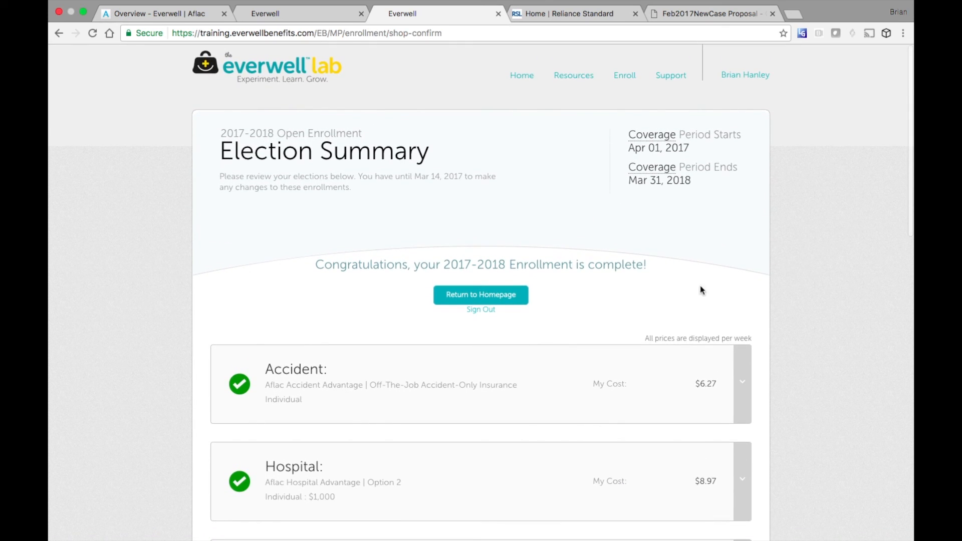
left_click(579, 77)
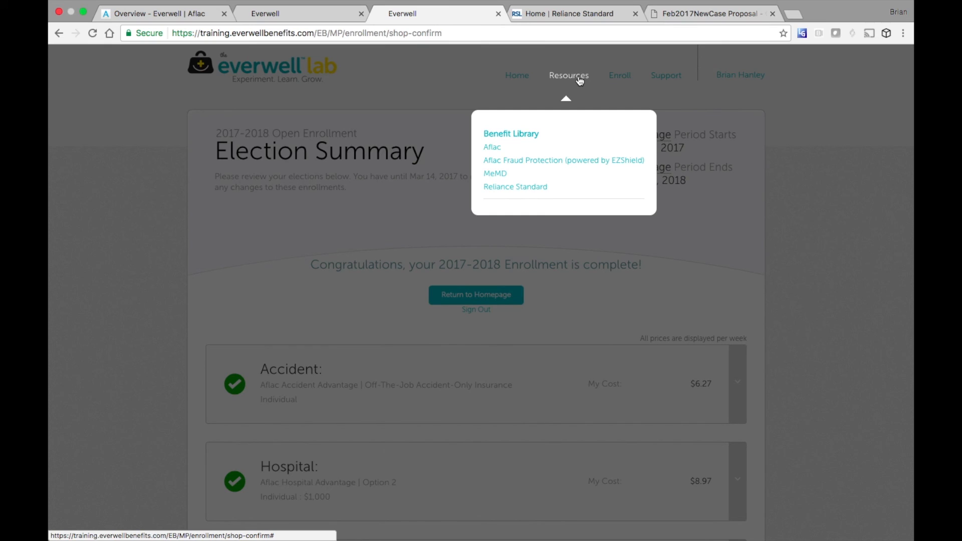
left_click(666, 86)
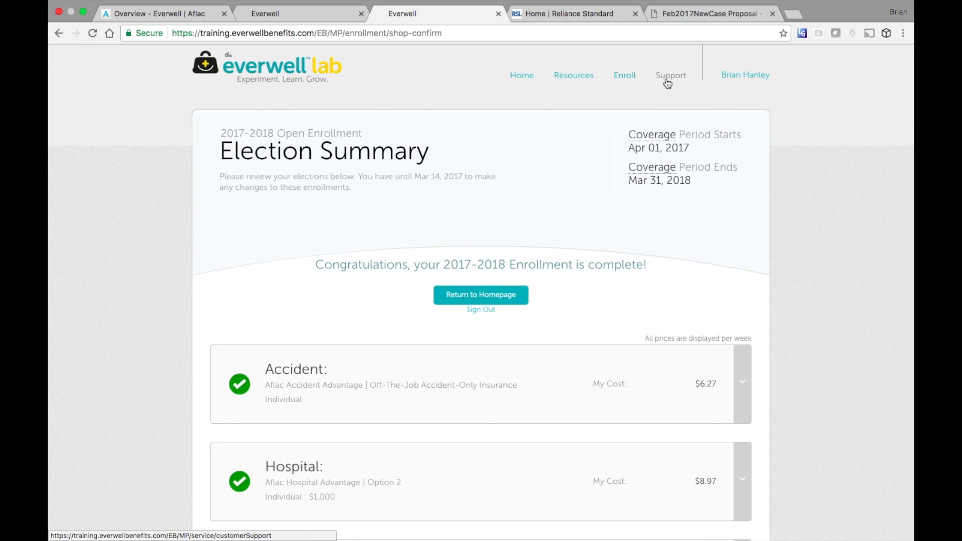
left_click(745, 76)
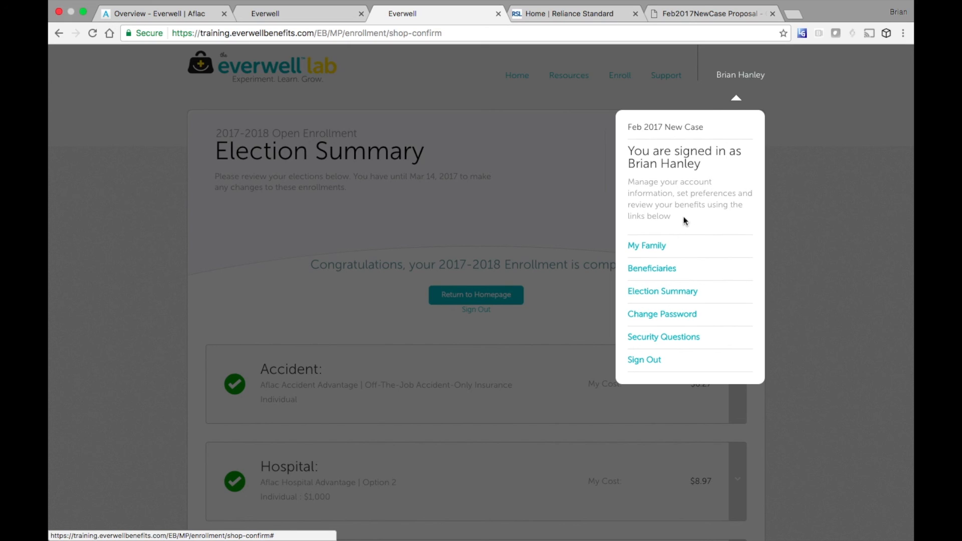
left_click(644, 361)
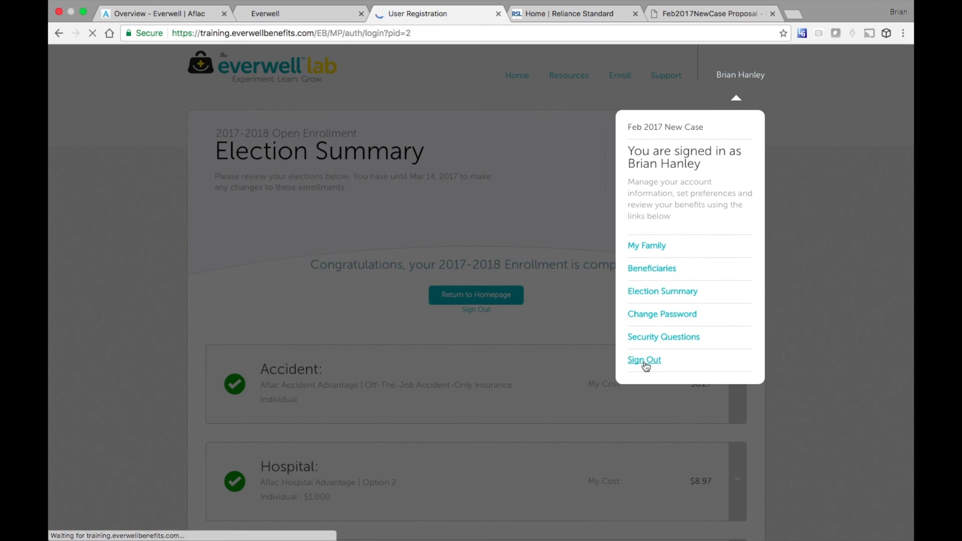